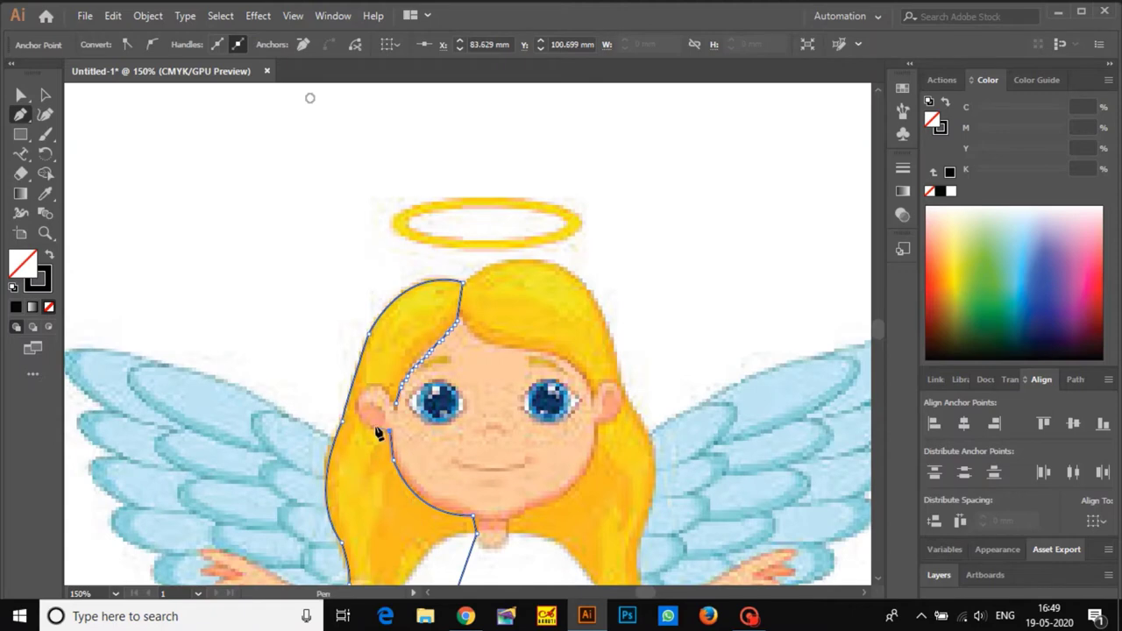
- Trace around the ear on the left side of the picture to close the left hair outline
{"action": "left_click_drag", "start_coordinate": [358, 403], "coordinate": [357, 369]}
{"action": "left_click_drag", "start_coordinate": [397, 415], "coordinate": [392, 401]}
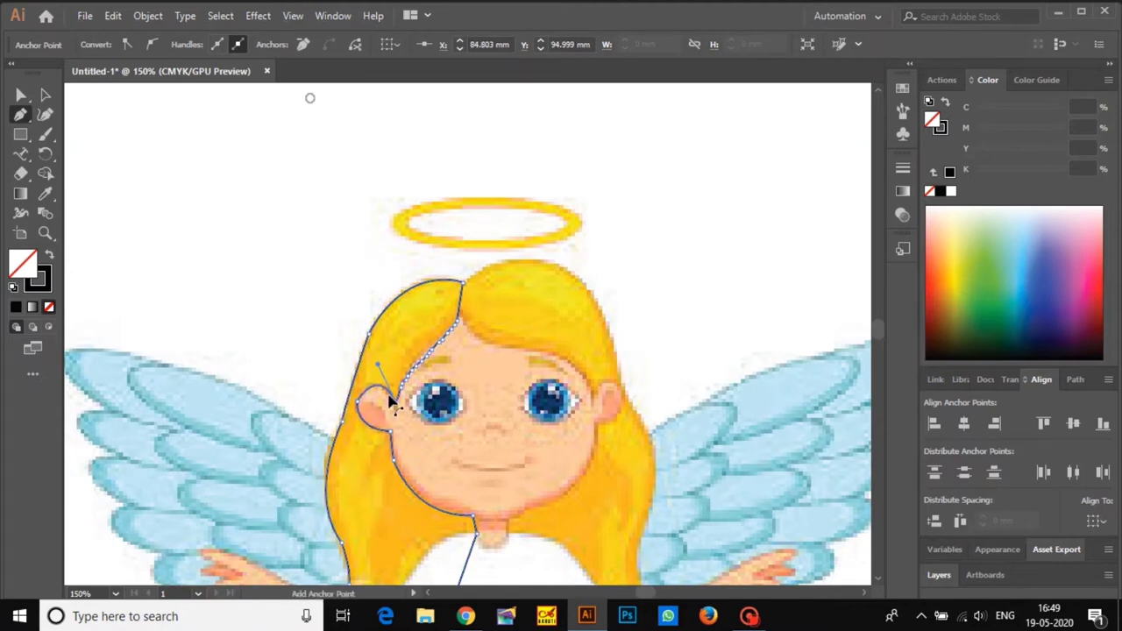
{"action": "key", "text": "ctrl+z"}
{"action": "left_click_drag", "start_coordinate": [486, 391], "coordinate": [368, 404]}
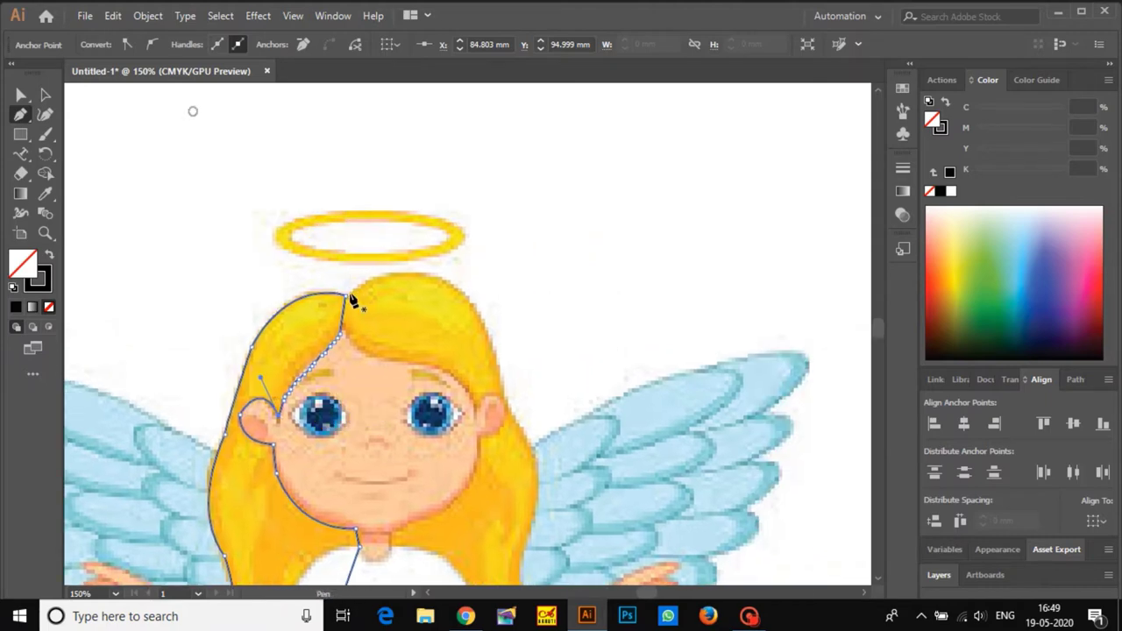
- Start the right hair outline at the parting and trace it down and along the hairline above the forehead
{"action": "left_click", "coordinate": [344, 296]}
{"action": "left_click", "coordinate": [347, 294]}
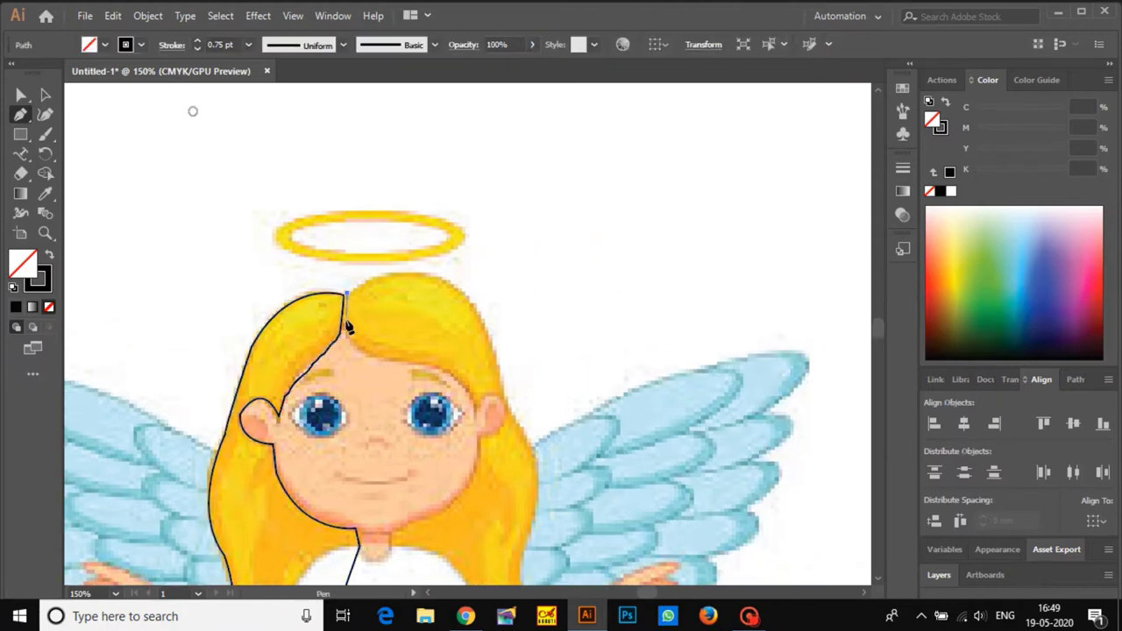
{"action": "left_click", "coordinate": [340, 335]}
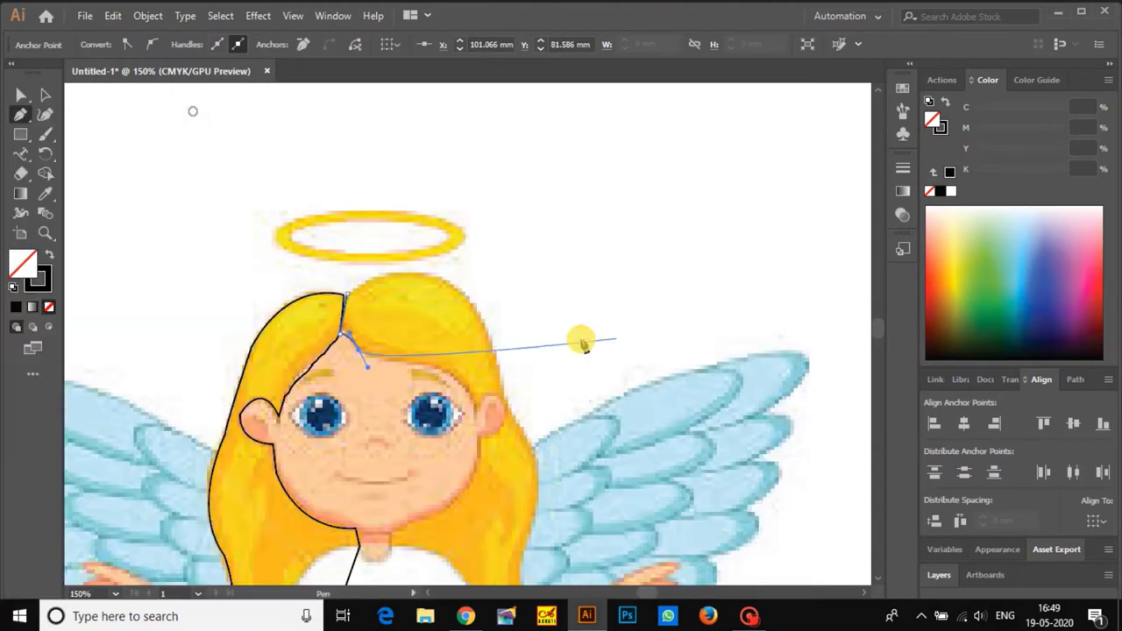
{"action": "left_click", "coordinate": [359, 350]}
{"action": "left_click_drag", "start_coordinate": [402, 371], "coordinate": [499, 326]}
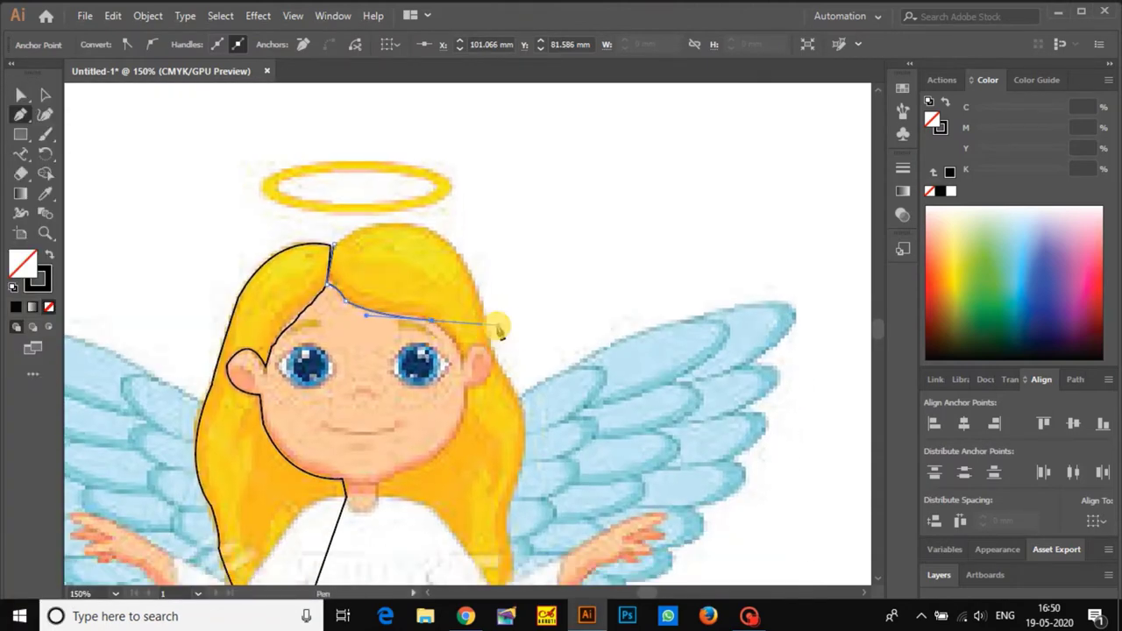
{"action": "key", "text": "ctrl+z"}
{"action": "left_click_drag", "start_coordinate": [394, 312], "coordinate": [428, 316]}
{"action": "left_click", "coordinate": [394, 313]}
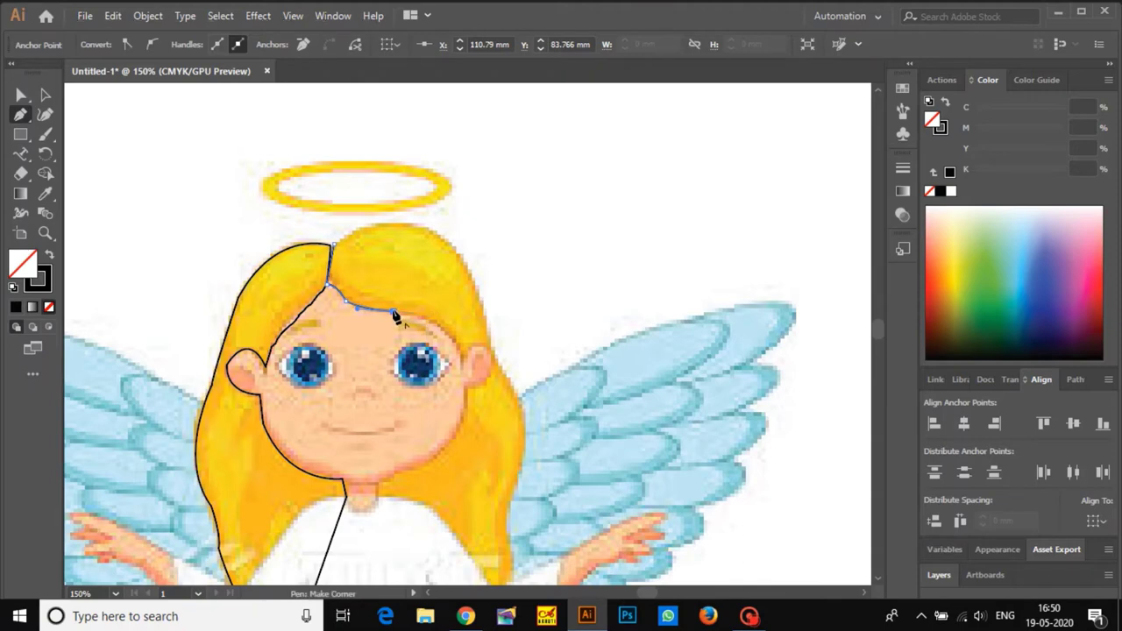
- Continue the right hair outline around the ear and along the cheek and jaw to the neck
{"action": "left_click_drag", "start_coordinate": [457, 352], "coordinate": [399, 315]}
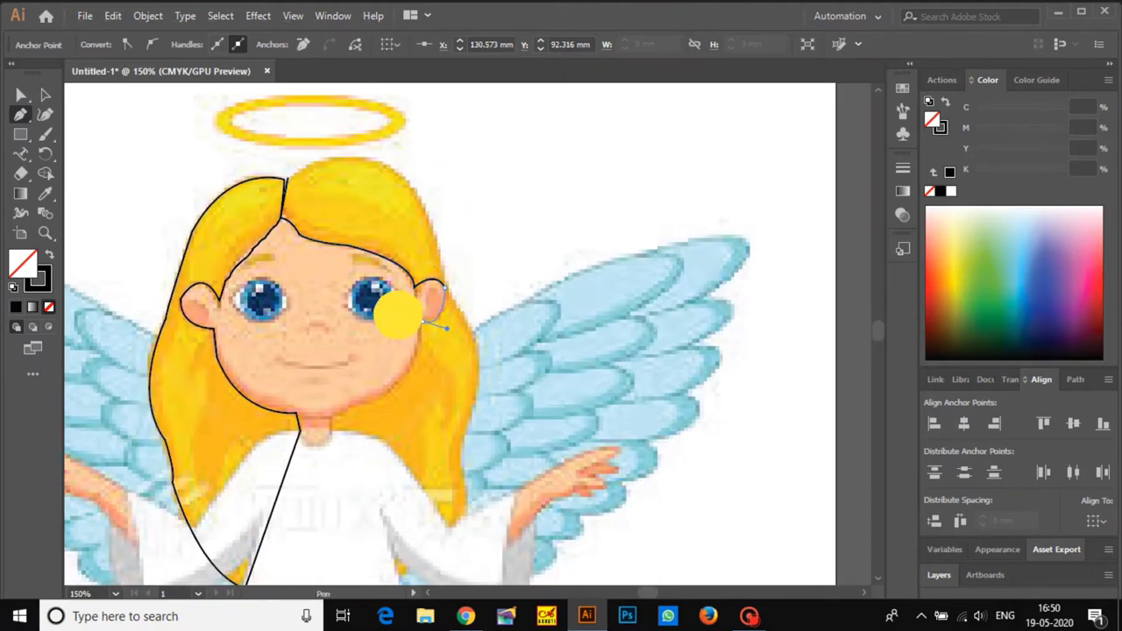
{"action": "left_click_drag", "start_coordinate": [368, 406], "coordinate": [333, 413]}
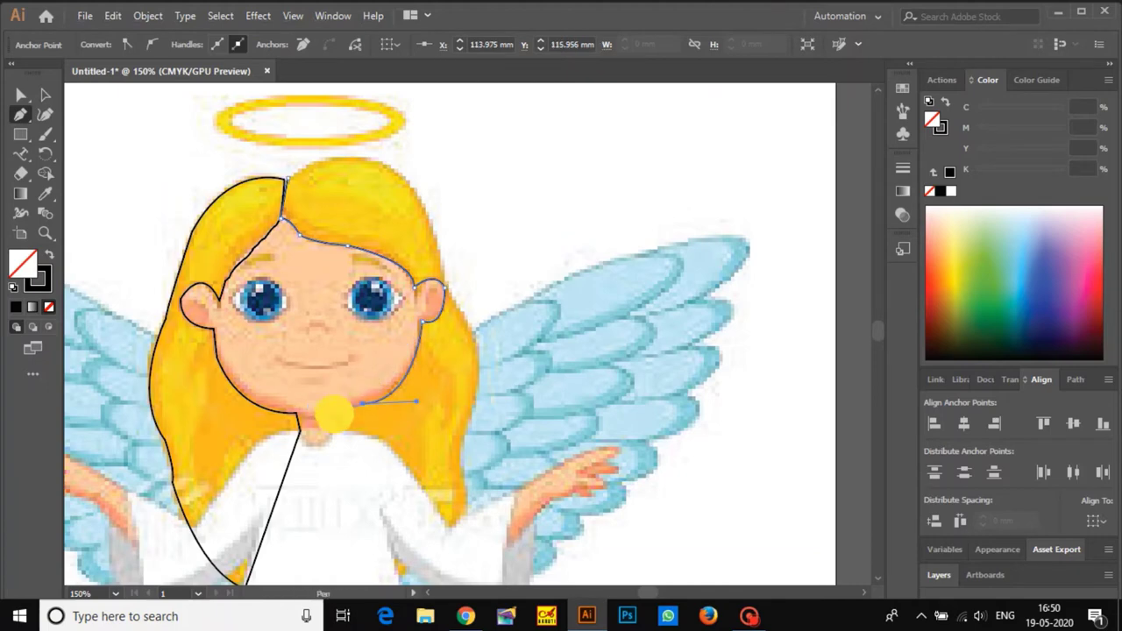
{"action": "left_click", "coordinate": [346, 414], "text": "alt"}
{"action": "left_click", "coordinate": [334, 419]}
- Continue the right hair outline across the dress, up the outer hair edge and over the crown, closing it at the parting
{"action": "scroll", "coordinate": [351, 456], "scroll_direction": "down", "scroll_amount": 3}
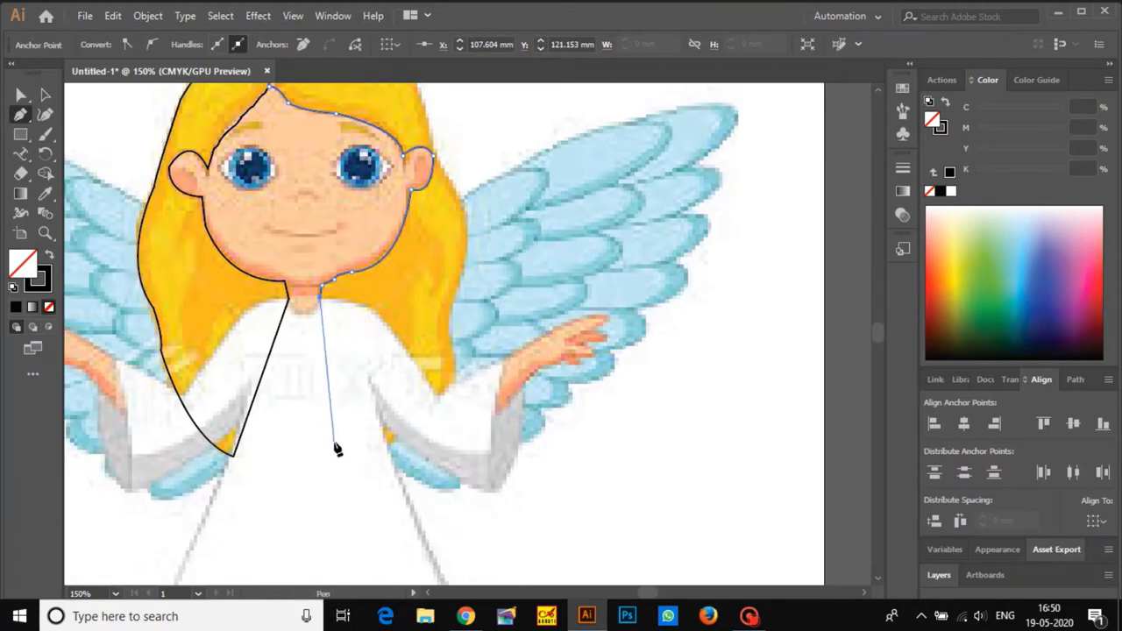
{"action": "left_click_drag", "start_coordinate": [454, 371], "coordinate": [455, 460]}
{"action": "left_click", "coordinate": [454, 371], "text": "alt"}
{"action": "left_click_drag", "start_coordinate": [459, 384], "coordinate": [476, 522]}
{"action": "left_click", "coordinate": [459, 383], "text": "alt"}
{"action": "left_click_drag", "start_coordinate": [471, 415], "coordinate": [483, 474]}
{"action": "left_click_drag", "start_coordinate": [450, 416], "coordinate": [444, 451]}
{"action": "left_click", "coordinate": [449, 416], "text": "alt"}
{"action": "left_click_drag", "start_coordinate": [364, 442], "coordinate": [261, 476]}
{"action": "scroll", "coordinate": [412, 399], "scroll_direction": "down", "scroll_amount": 1}
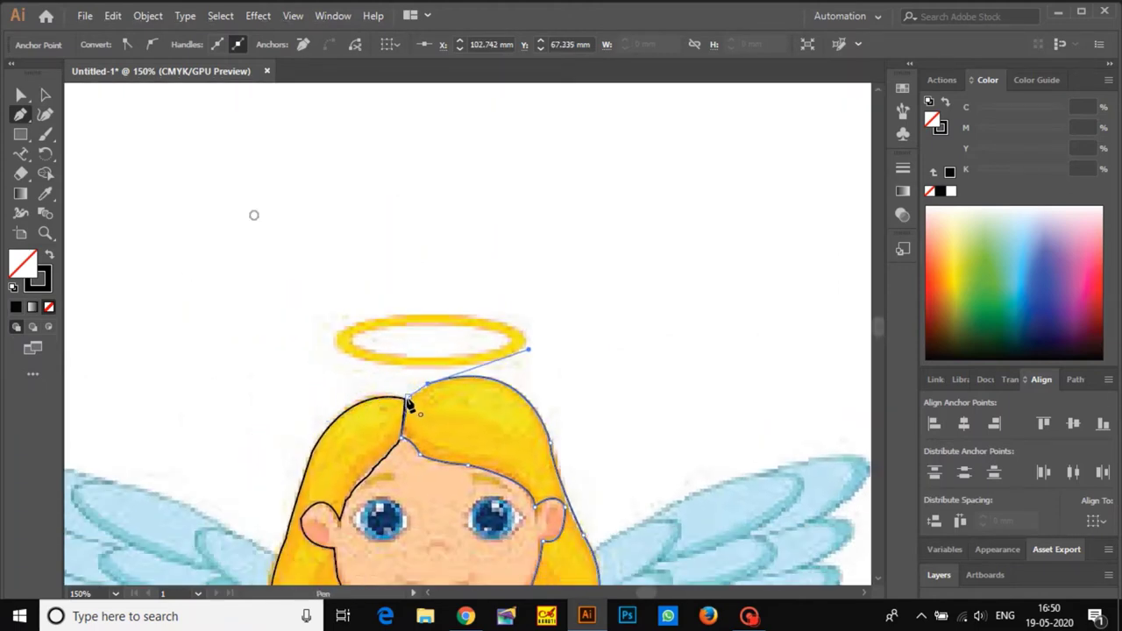
{"action": "left_click", "coordinate": [405, 399]}
{"action": "scroll", "coordinate": [439, 313], "scroll_direction": "down", "scroll_amount": 5}
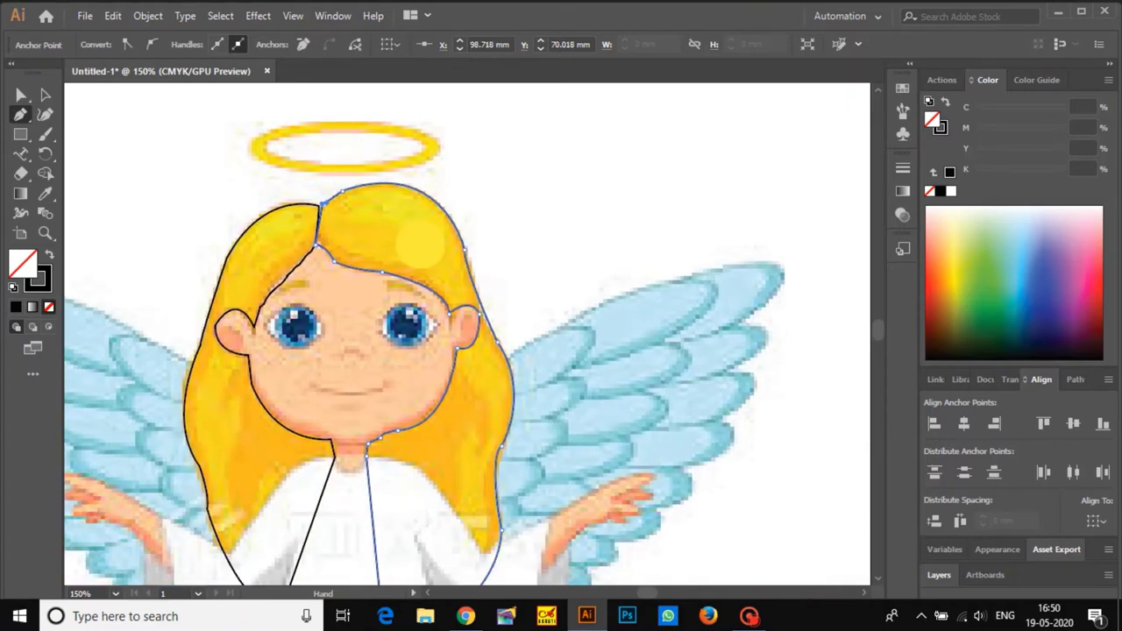
{"action": "scroll", "coordinate": [464, 350], "scroll_direction": "down", "scroll_amount": 1}
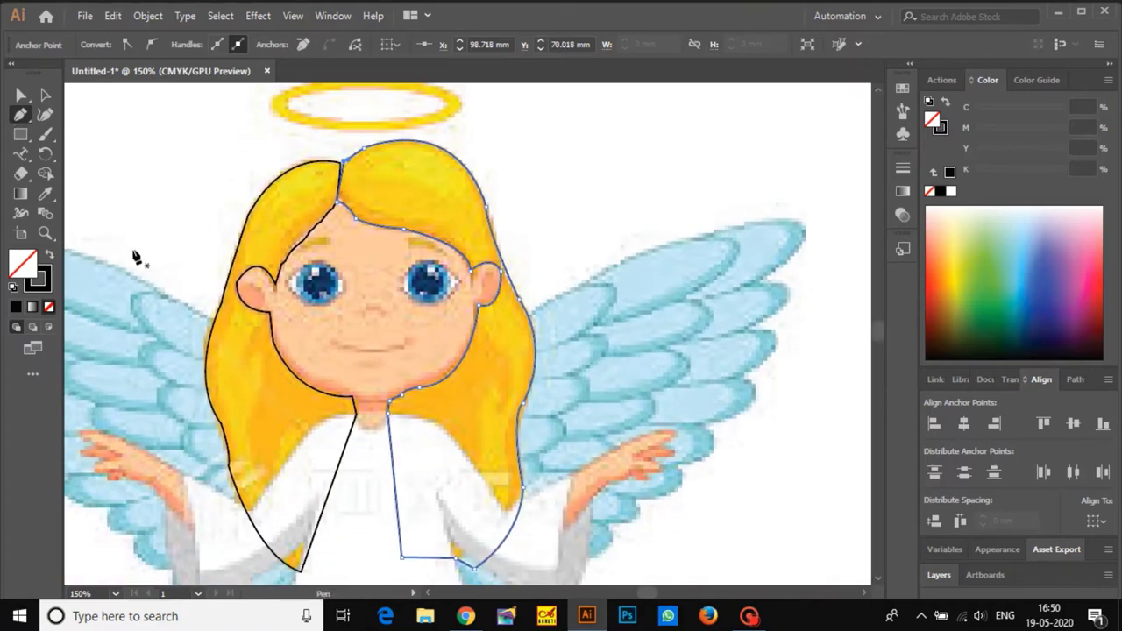
- Select the traced hair outlines and lock them
{"action": "key", "text": "a"}
{"action": "left_click_drag", "start_coordinate": [177, 189], "coordinate": [495, 454]}
{"action": "key", "text": "ctrl+2"}
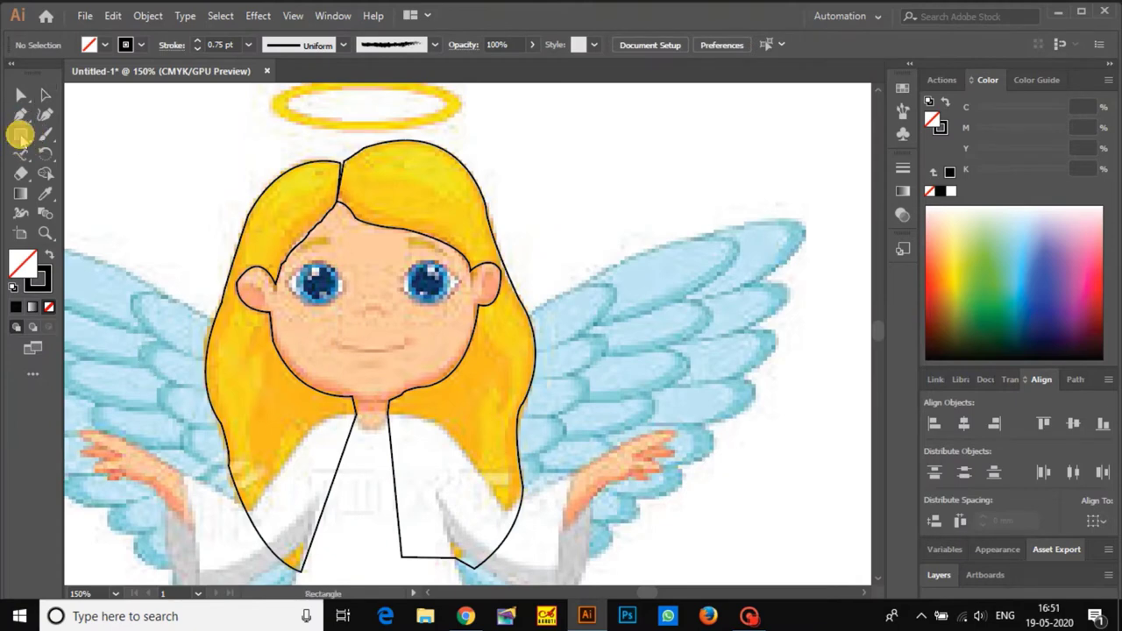
- Draw an ellipse about 9.7 × 6.9 mm over the left eye and duplicate it onto the right eye
{"action": "left_click_drag", "start_coordinate": [21, 133], "coordinate": [83, 155]}
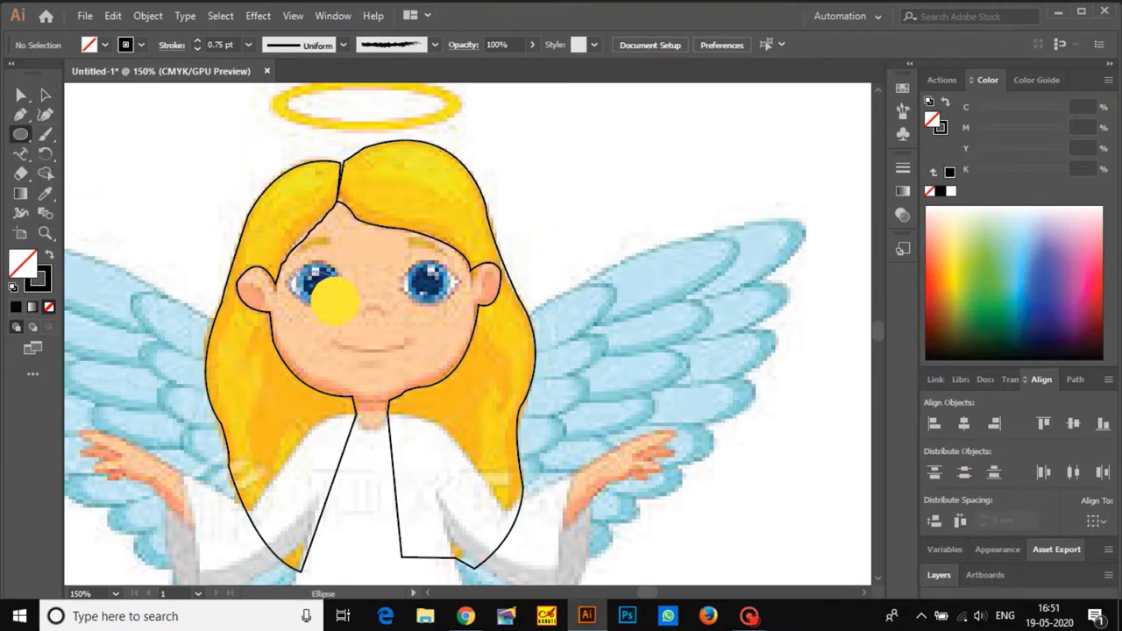
{"action": "mouse_move", "coordinate": [290, 267]}
{"action": "left_mouse_down"}
{"action": "mouse_move", "coordinate": [343, 307]}
{"action": "mouse_move", "coordinate": [430, 291]}
{"action": "mouse_move", "coordinate": [435, 277]}
{"action": "mouse_move", "coordinate": [395, 245]}
{"action": "mouse_move", "coordinate": [394, 267]}
{"action": "mouse_move", "coordinate": [488, 306]}
{"action": "mouse_move", "coordinate": [475, 308]}
{"action": "mouse_move", "coordinate": [531, 353]}
{"action": "mouse_move", "coordinate": [547, 282]}
{"action": "left_mouse_up"}
{"action": "key", "text": "a"}
{"action": "scroll", "coordinate": [390, 267], "scroll_direction": "up", "scroll_amount": 3}
- Duplicate the right eye's ellipse and narrow the copy to fit the iris inside it
{"action": "left_click_drag", "start_coordinate": [539, 287], "coordinate": [543, 280]}
{"action": "left_click_drag", "start_coordinate": [496, 283], "coordinate": [482, 272]}
{"action": "left_click_drag", "start_coordinate": [455, 313], "coordinate": [447, 317]}
{"action": "left_click", "coordinate": [513, 330]}
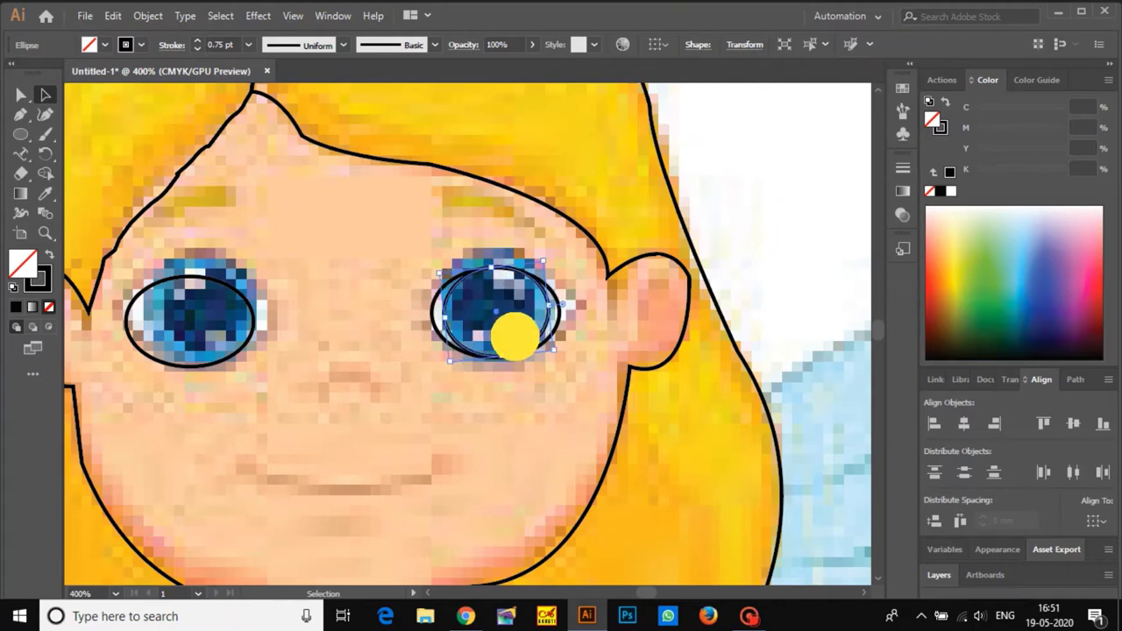
- Duplicate the iris ellipse and shrink the copy into a small highlight circle at the top of the right eye
{"action": "left_click", "coordinate": [532, 342]}
{"action": "left_click_drag", "start_coordinate": [534, 340], "coordinate": [527, 329]}
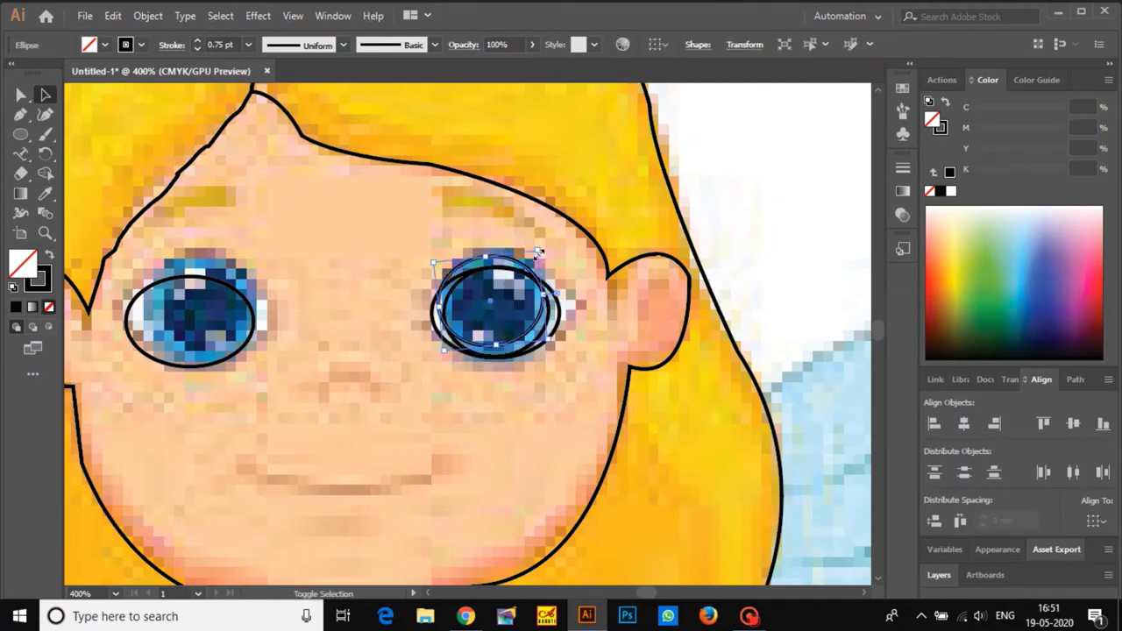
{"action": "left_click_drag", "start_coordinate": [539, 254], "coordinate": [493, 287]}
{"action": "left_click_drag", "start_coordinate": [473, 334], "coordinate": [503, 277]}
{"action": "left_click", "coordinate": [427, 250]}
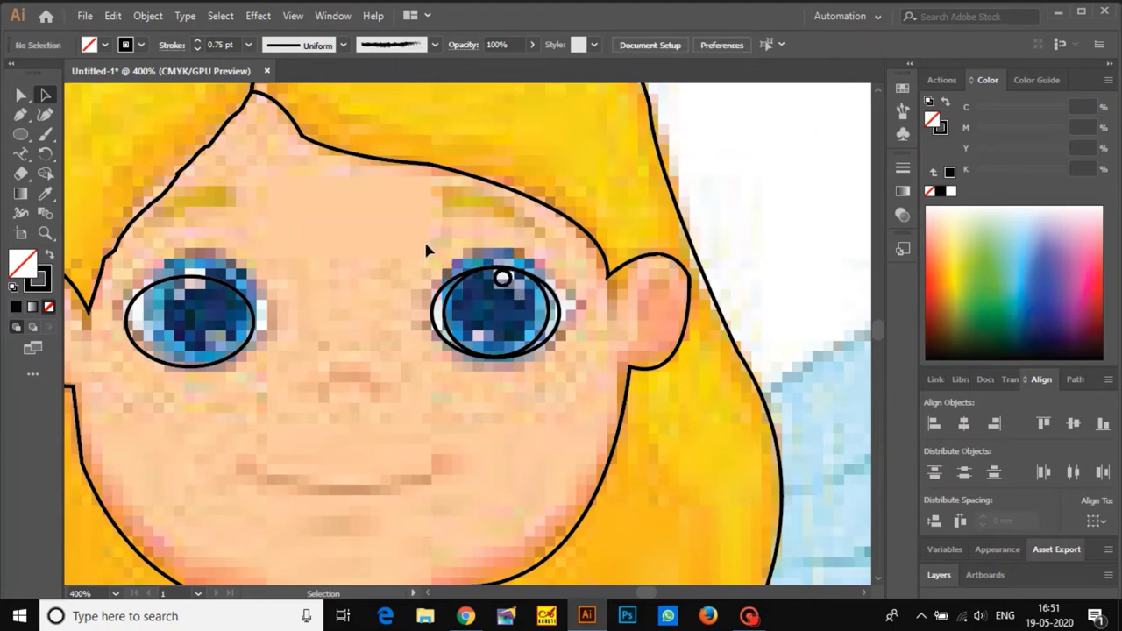
- Duplicate the small highlight circle onto the light spot in the lower-left part of the right iris
{"action": "left_click", "coordinate": [501, 279]}
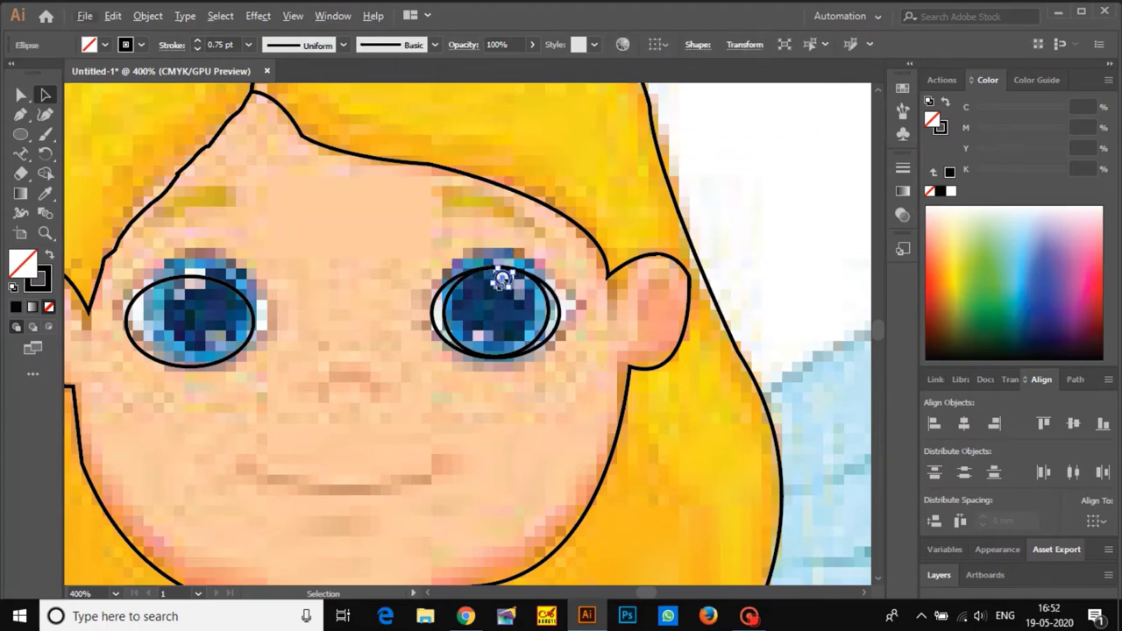
{"action": "scroll", "coordinate": [505, 282], "scroll_direction": "up", "scroll_amount": 5}
{"action": "left_click_drag", "start_coordinate": [463, 251], "coordinate": [369, 505]}
{"action": "left_click_drag", "start_coordinate": [488, 430], "coordinate": [557, 272]}
{"action": "left_click_drag", "start_coordinate": [439, 346], "coordinate": [402, 424]}
- Select all the right eye's shapes and duplicate them between the two eyes
{"action": "scroll", "coordinate": [443, 420], "scroll_direction": "down", "scroll_amount": 4}
{"action": "left_click_drag", "start_coordinate": [470, 395], "coordinate": [520, 288]}
{"action": "left_click_drag", "start_coordinate": [538, 343], "coordinate": [491, 229]}
{"action": "left_click_drag", "start_coordinate": [487, 328], "coordinate": [378, 324]}
- Delete the original ellipse over the left eye
{"action": "left_click", "coordinate": [280, 361]}
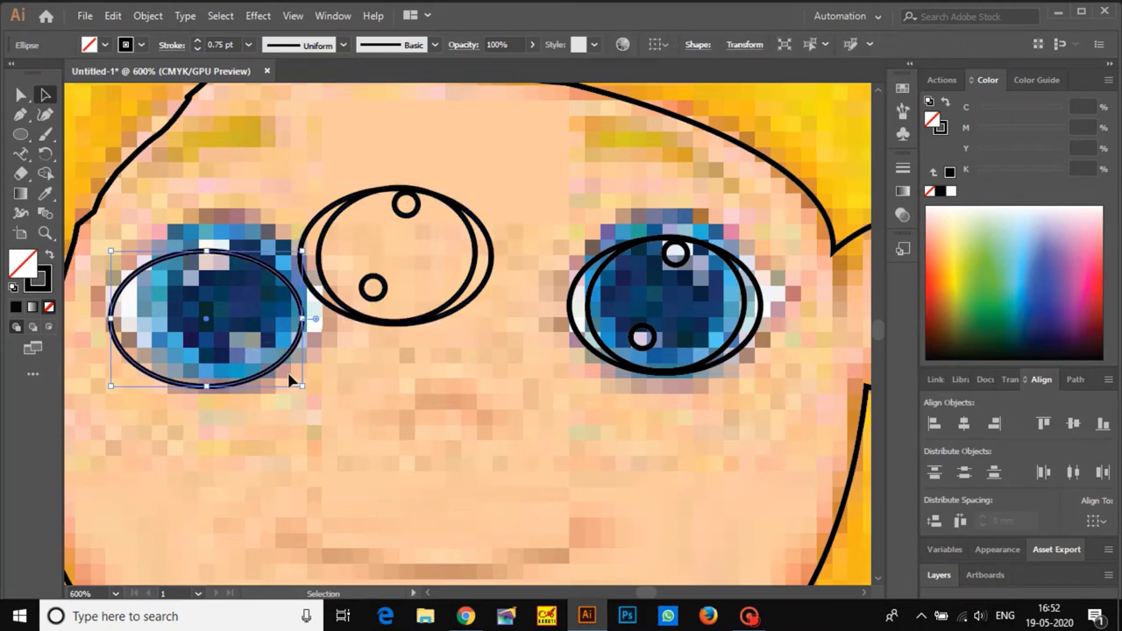
{"action": "key", "text": "plus"}
{"action": "key", "text": "Delete"}
{"action": "left_click", "coordinate": [377, 256]}
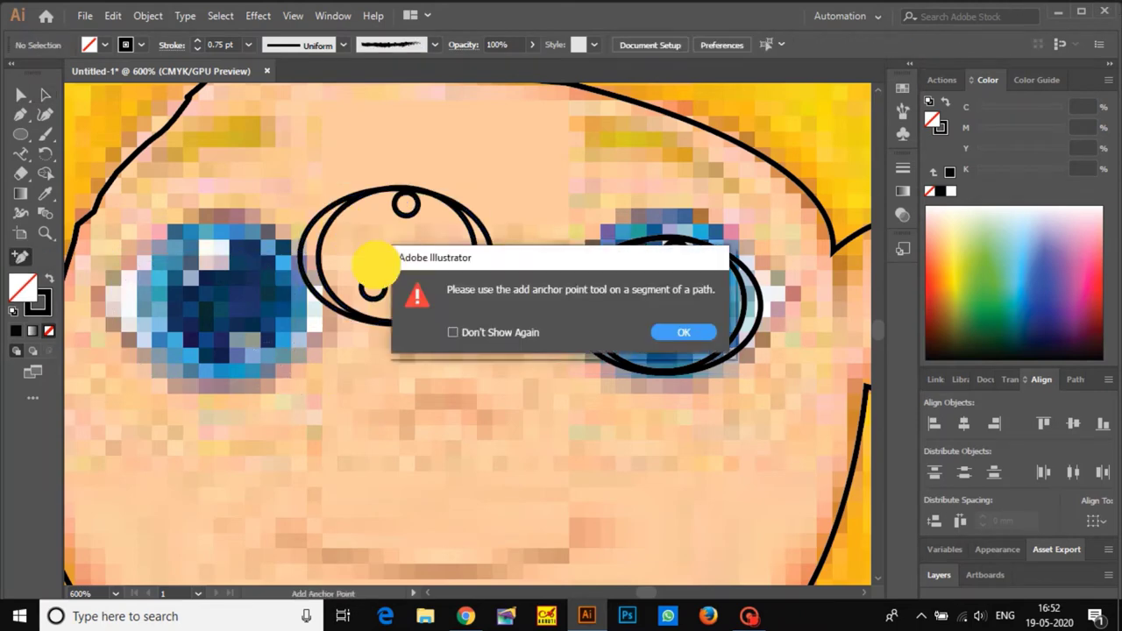
{"action": "left_click", "coordinate": [671, 331]}
{"action": "key", "text": "n"}
{"action": "key", "text": "a"}
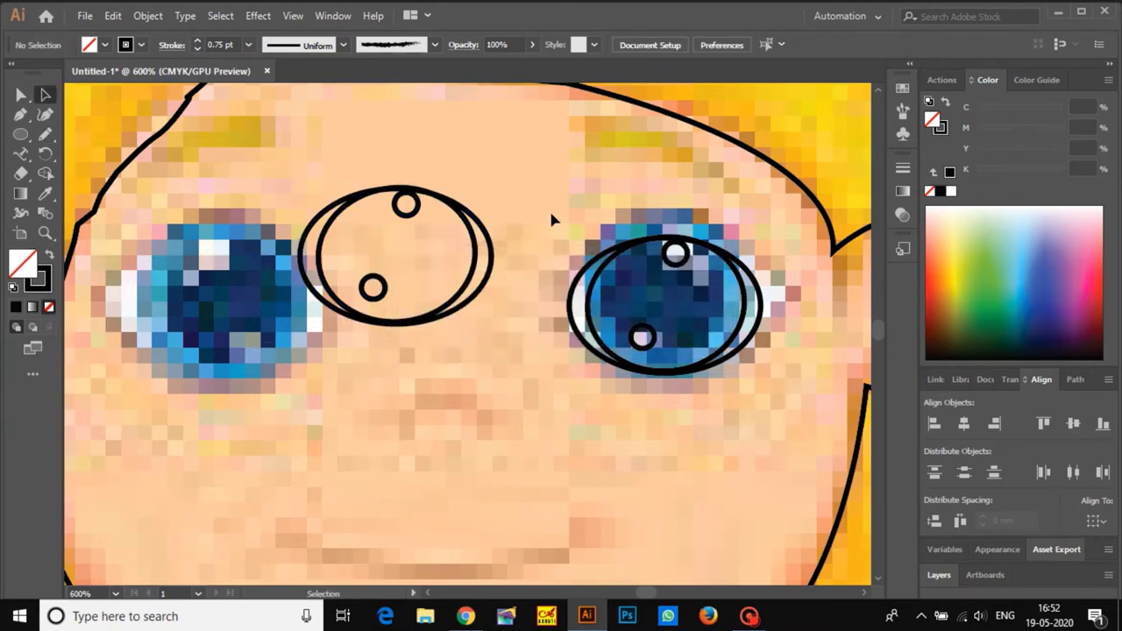
- Move the copied set of eye shapes onto the left eye
{"action": "left_click", "coordinate": [447, 320]}
{"action": "left_click_drag", "start_coordinate": [447, 320], "coordinate": [268, 352]}
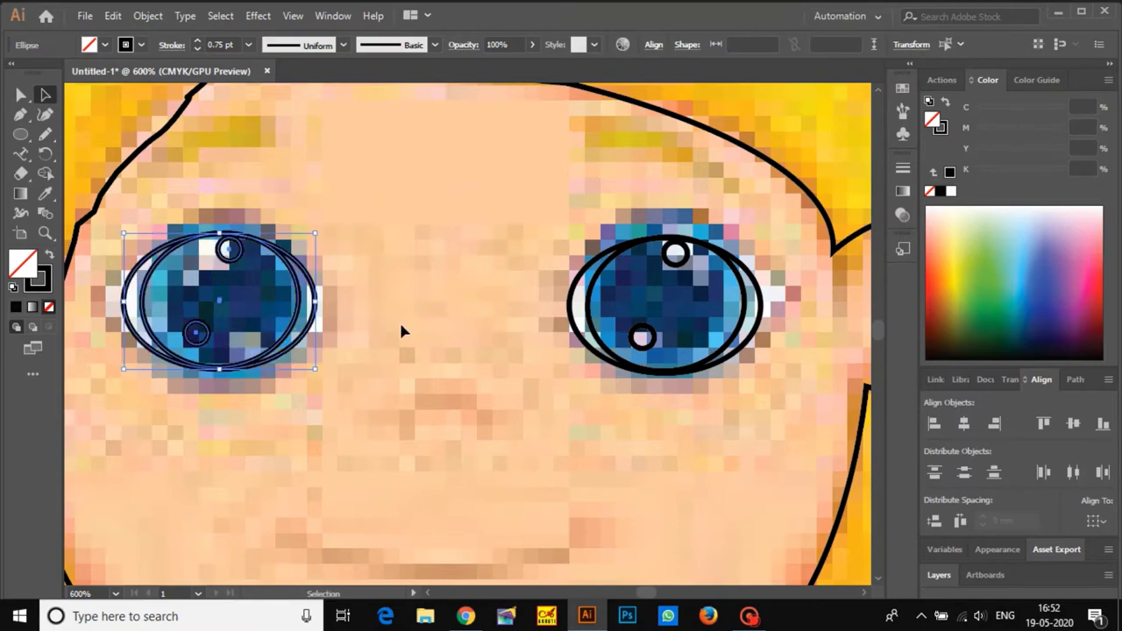
{"action": "left_click", "coordinate": [405, 307]}
{"action": "key", "text": "ctrl+1"}
{"action": "scroll", "coordinate": [388, 306], "scroll_direction": "up", "scroll_amount": 6}
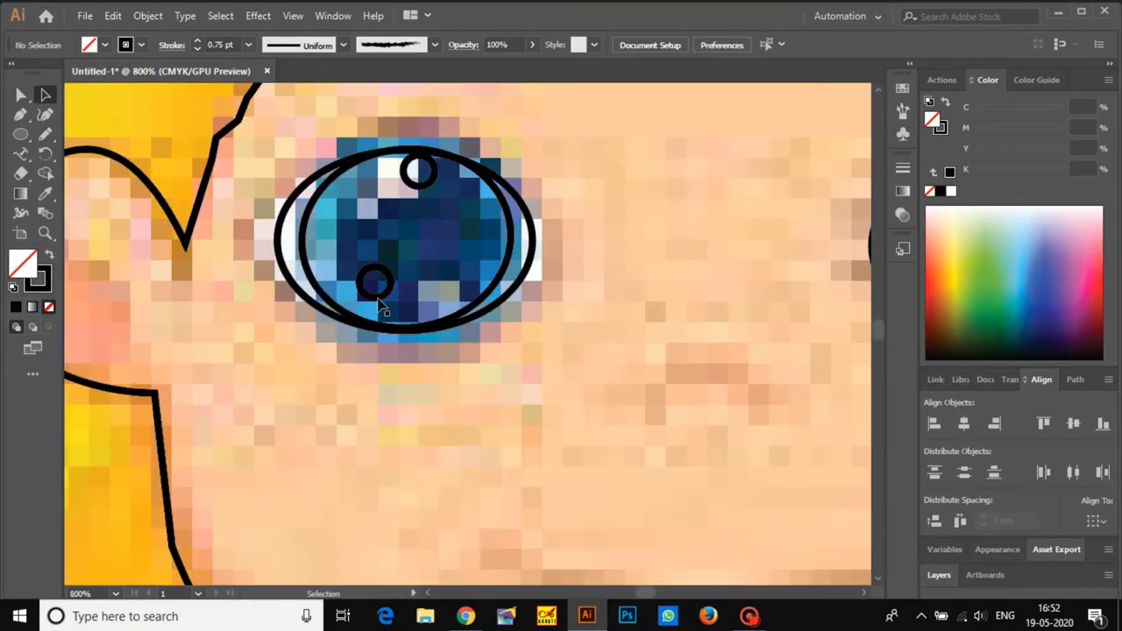
- Try moving the lower highlight circle in each eye up beside the top highlight
{"action": "left_click", "coordinate": [377, 296]}
{"action": "left_click", "coordinate": [381, 294]}
{"action": "left_click_drag", "start_coordinate": [386, 287], "coordinate": [398, 172]}
{"action": "key", "text": "space"}
{"action": "left_click_drag", "start_coordinate": [634, 261], "coordinate": [151, 462]}
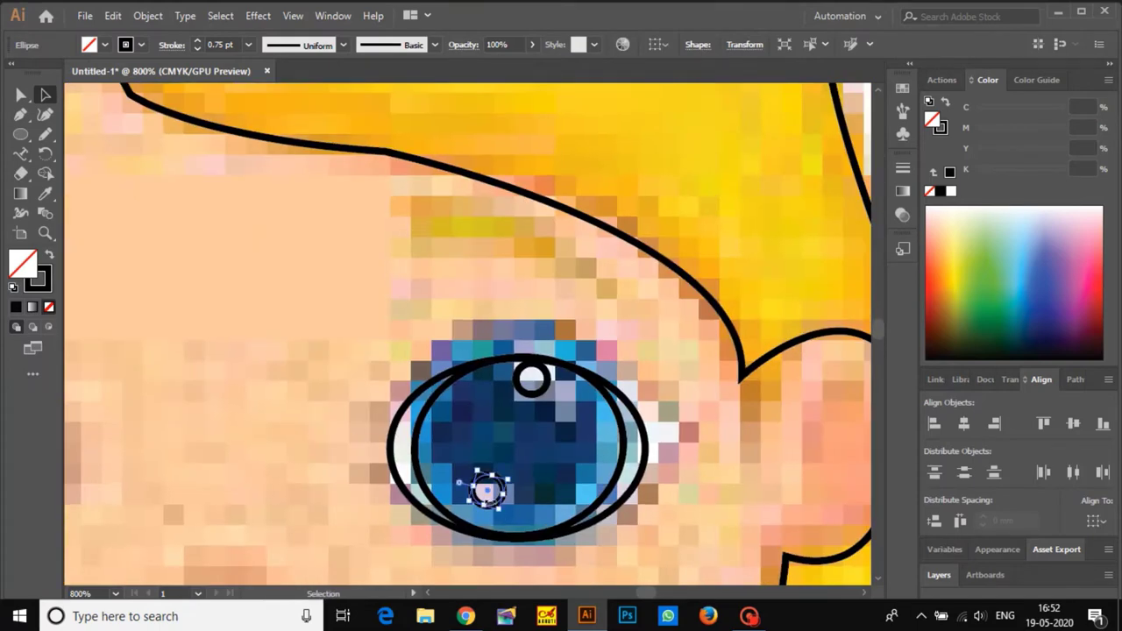
{"action": "left_click_drag", "start_coordinate": [486, 492], "coordinate": [518, 381]}
{"action": "scroll", "coordinate": [522, 412], "scroll_direction": "down", "scroll_amount": 3}
{"action": "left_click", "coordinate": [440, 428]}
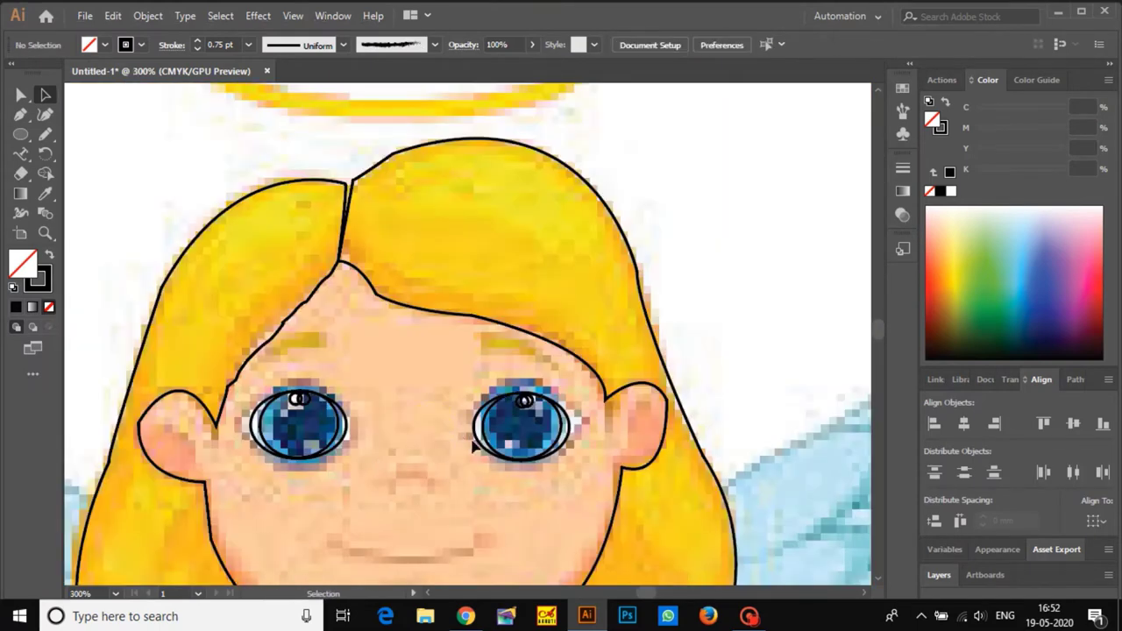
- Delete the extra highlight circle from both eyes, keeping only the original top highlight in each
{"action": "scroll", "coordinate": [523, 425], "scroll_direction": "up", "scroll_amount": 3}
{"action": "left_click", "coordinate": [526, 381]}
{"action": "key", "text": "Delete"}
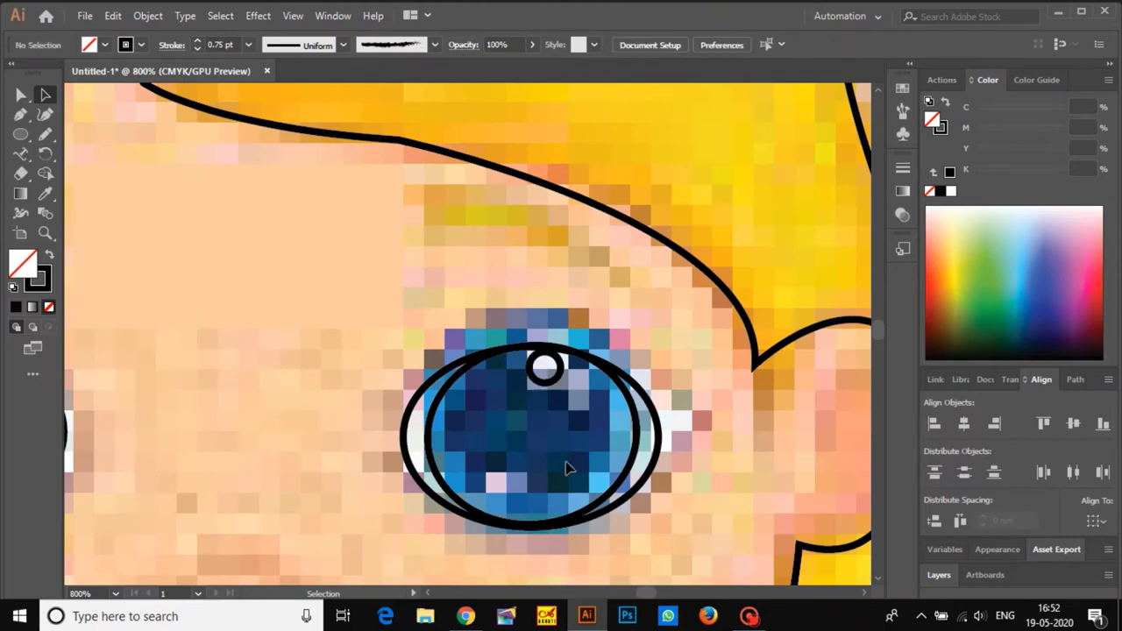
{"action": "scroll", "coordinate": [533, 463], "scroll_direction": "down", "scroll_amount": 4}
{"action": "scroll", "coordinate": [362, 451], "scroll_direction": "up", "scroll_amount": 5}
{"action": "left_click", "coordinate": [474, 379]}
{"action": "key", "text": "Delete"}
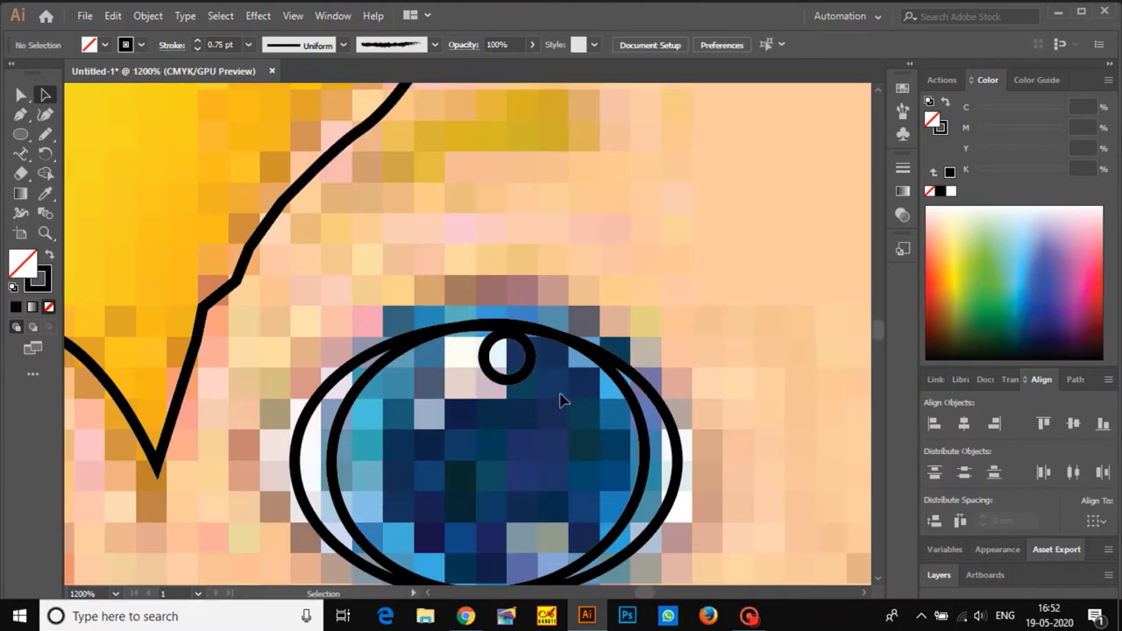
- Move the left eye's highlight circle onto the white spot of the reference image
{"action": "left_click", "coordinate": [525, 377]}
{"action": "left_click_drag", "start_coordinate": [507, 357], "coordinate": [479, 360]}
{"action": "scroll", "coordinate": [490, 411], "scroll_direction": "down", "scroll_amount": 8}
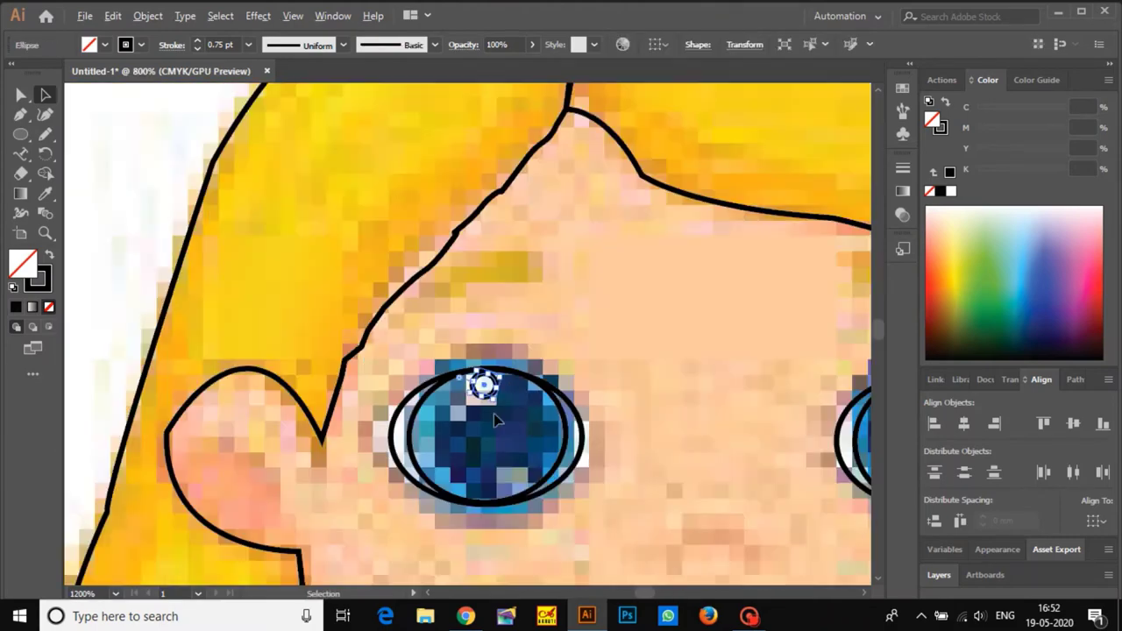
{"action": "left_click_drag", "start_coordinate": [493, 399], "coordinate": [447, 381]}
{"action": "scroll", "coordinate": [450, 397], "scroll_direction": "up", "scroll_amount": 5}
{"action": "key", "text": "l"}
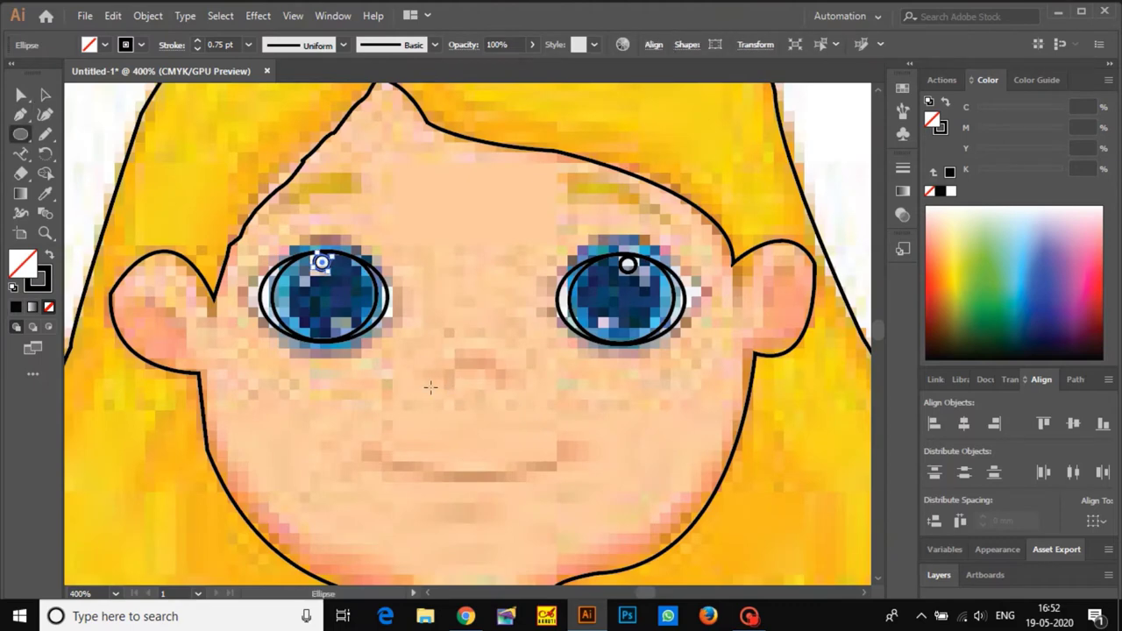
{"action": "left_click", "coordinate": [450, 390]}
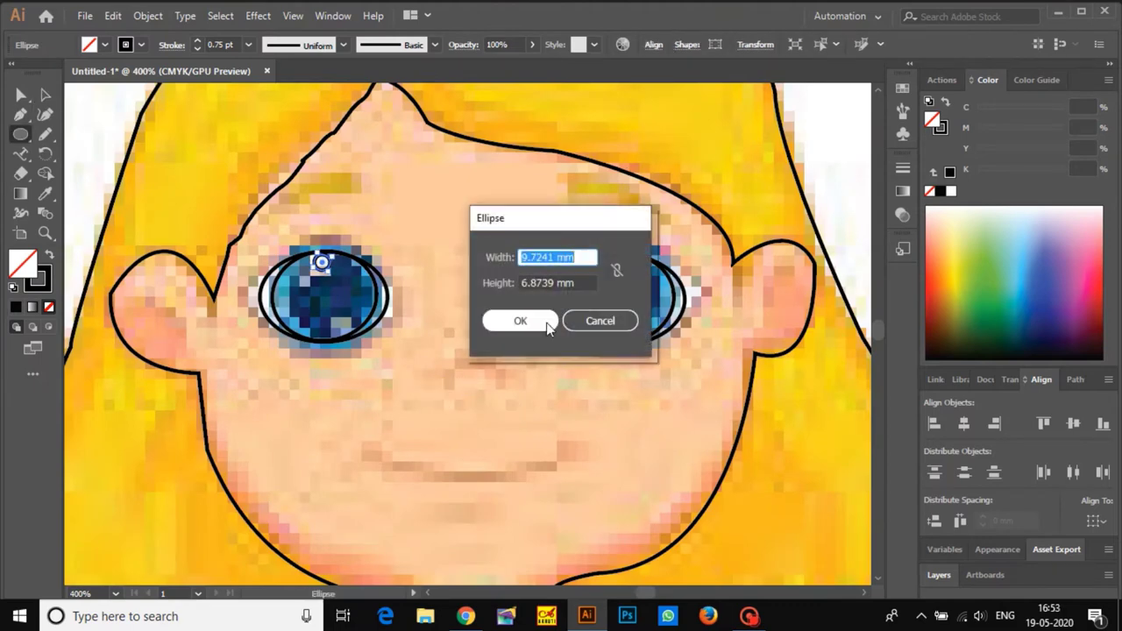
{"action": "left_click", "coordinate": [548, 321]}
- Draw an arched line for the nose and an upward-curving line for the smiling mouth with the Pen tool
{"action": "key", "text": "p"}
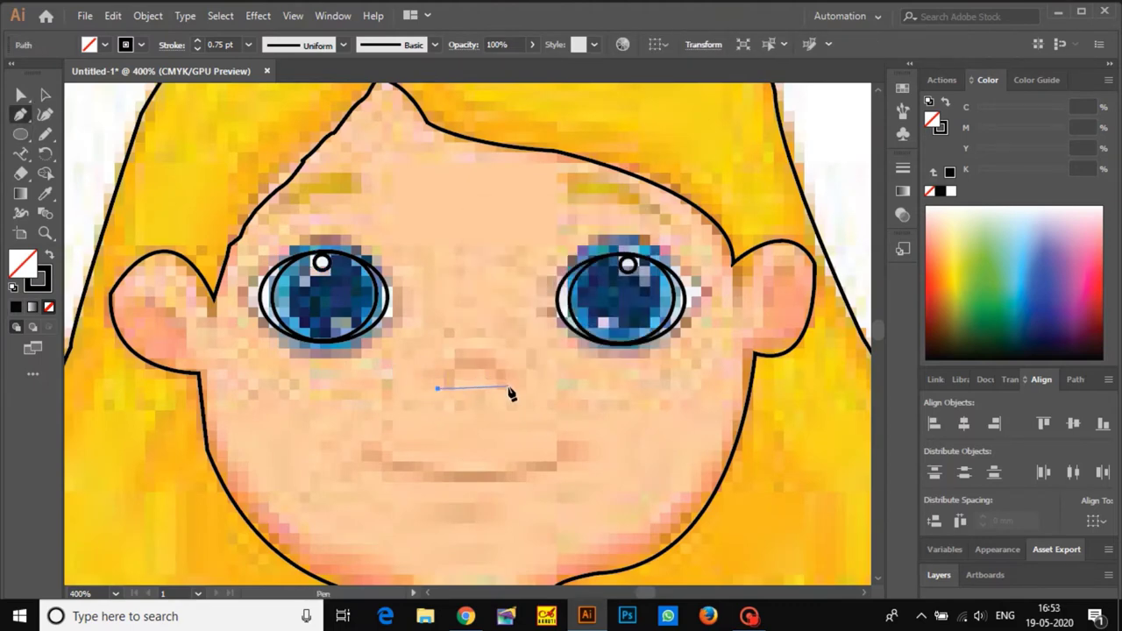
{"action": "left_click_drag", "start_coordinate": [513, 391], "coordinate": [553, 444]}
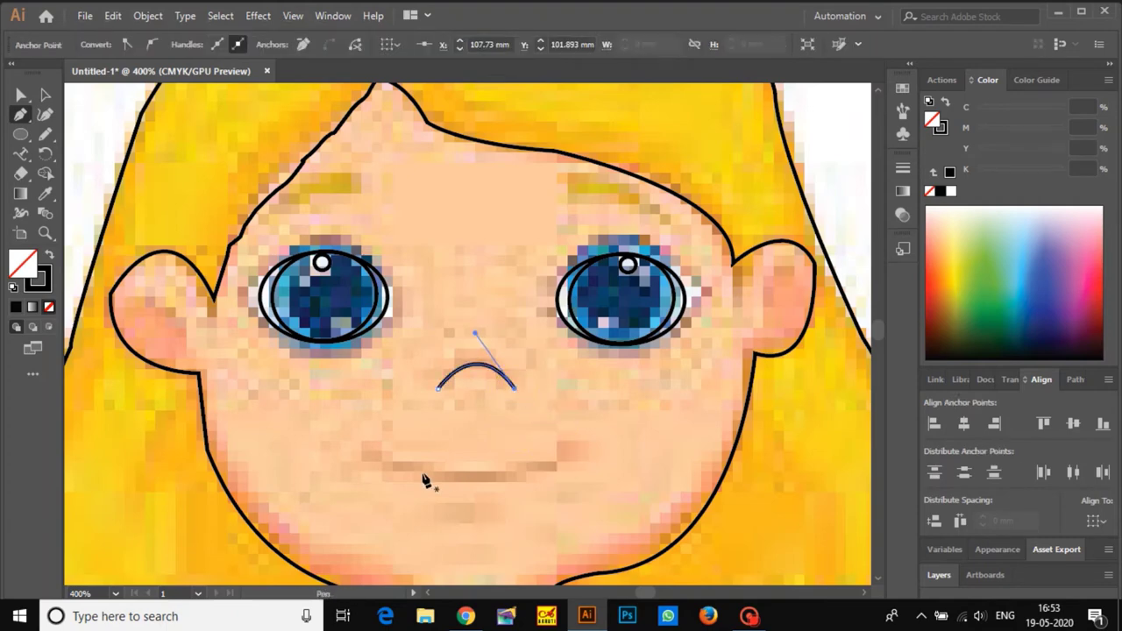
{"action": "left_click", "coordinate": [376, 454]}
{"action": "left_click_drag", "start_coordinate": [578, 456], "coordinate": [671, 386]}
{"action": "left_click", "coordinate": [578, 457]}
- Draw an arched eyebrow line above each eye with the Pen tool, following the eyebrows in the reference image
{"action": "scroll", "coordinate": [565, 506], "scroll_direction": "down", "scroll_amount": 3}
{"action": "left_click_drag", "start_coordinate": [577, 547], "coordinate": [569, 335]}
{"action": "left_click_drag", "start_coordinate": [471, 255], "coordinate": [490, 406]}
{"action": "scroll", "coordinate": [438, 416], "scroll_direction": "up", "scroll_amount": 3}
{"action": "scroll", "coordinate": [438, 418], "scroll_direction": "down", "scroll_amount": 2}
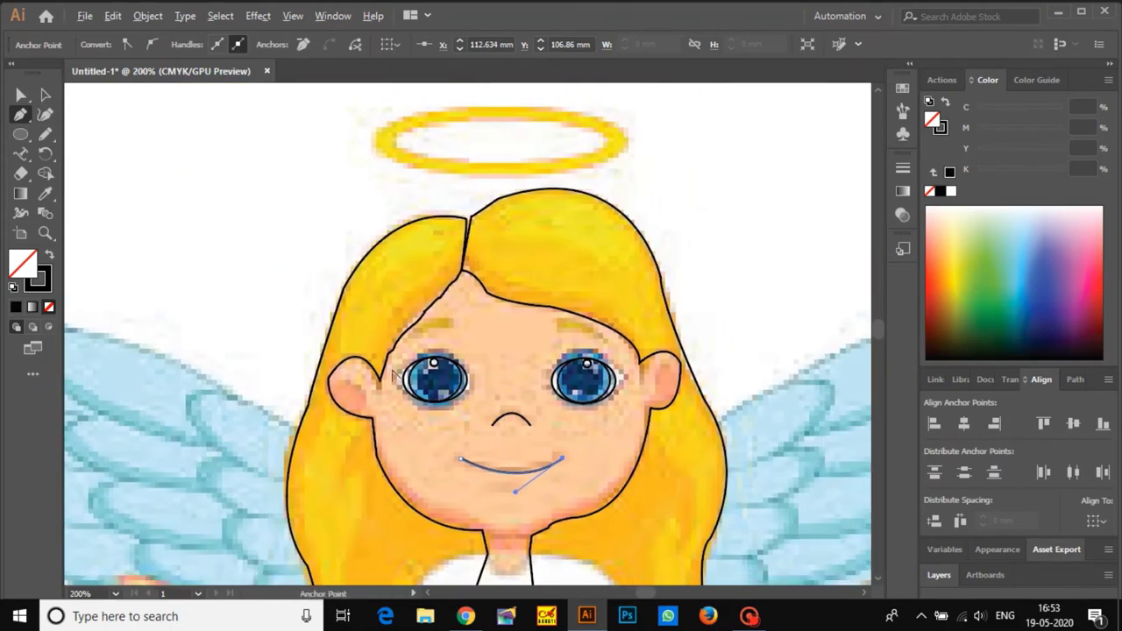
{"action": "scroll", "coordinate": [453, 346], "scroll_direction": "up", "scroll_amount": 1}
{"action": "left_click", "coordinate": [385, 339]}
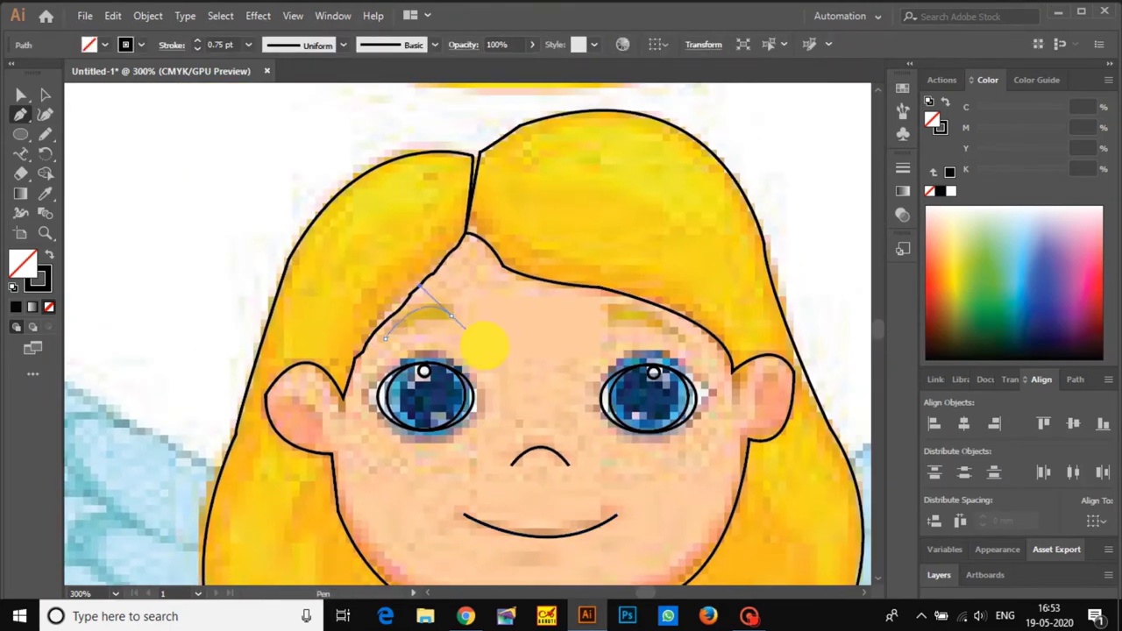
{"action": "left_click_drag", "start_coordinate": [485, 345], "coordinate": [488, 343]}
{"action": "left_click", "coordinate": [612, 310]}
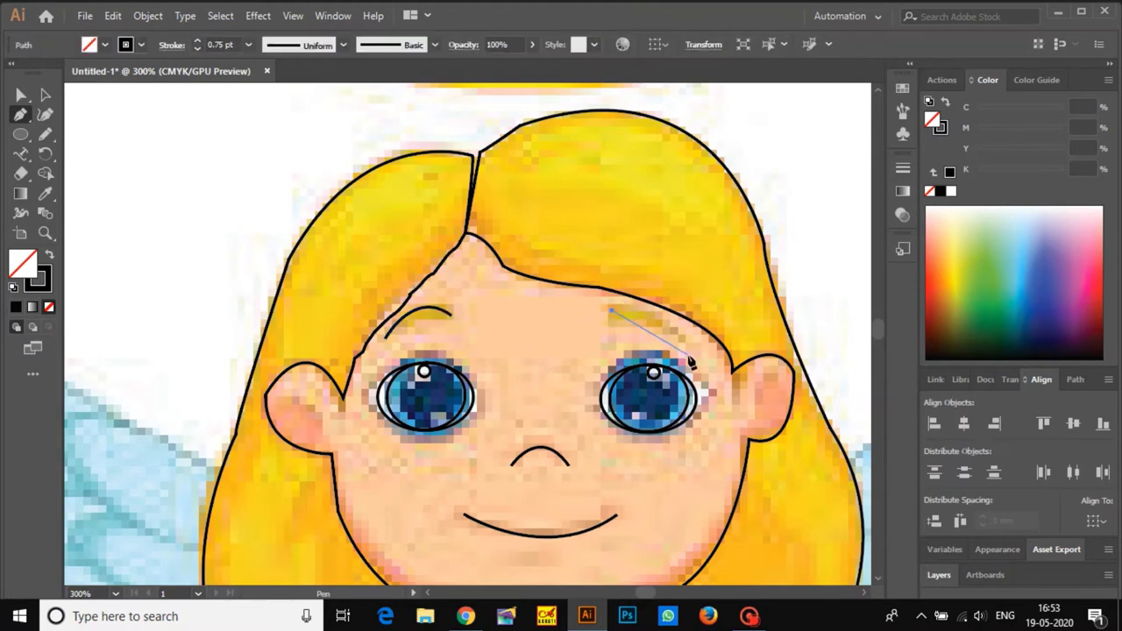
{"action": "left_click_drag", "start_coordinate": [688, 348], "coordinate": [724, 399]}
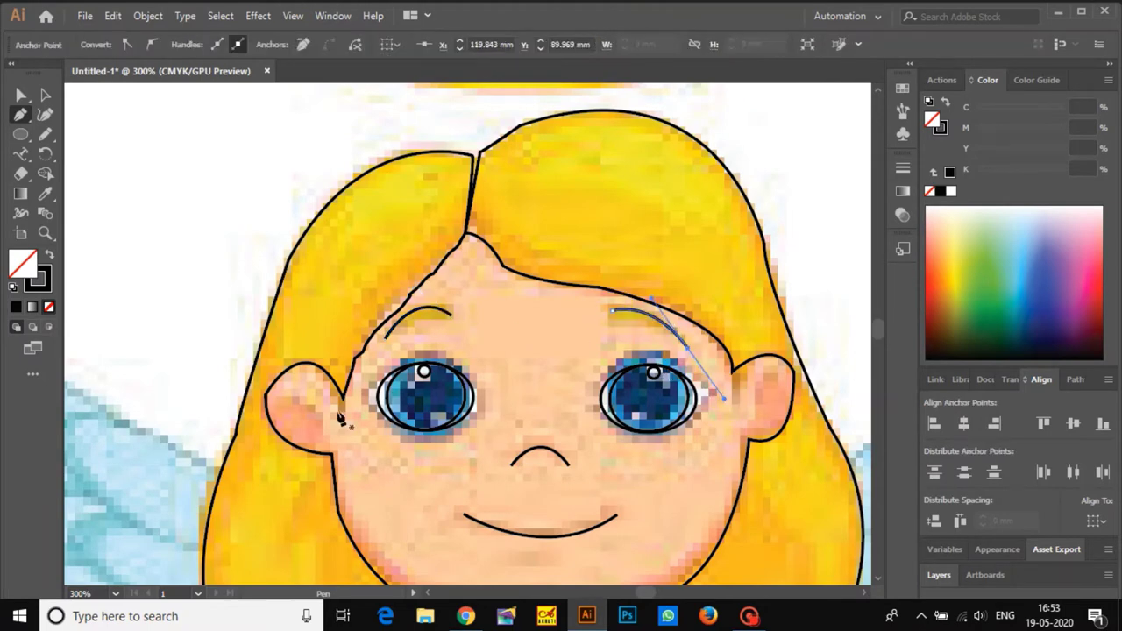
- Start a back-hair outline with the Pen tool from the left hair, outside the left ear and below the jaw to the neck
{"action": "scroll", "coordinate": [342, 419], "scroll_direction": "down", "scroll_amount": 1}
{"action": "left_click", "coordinate": [356, 316]}
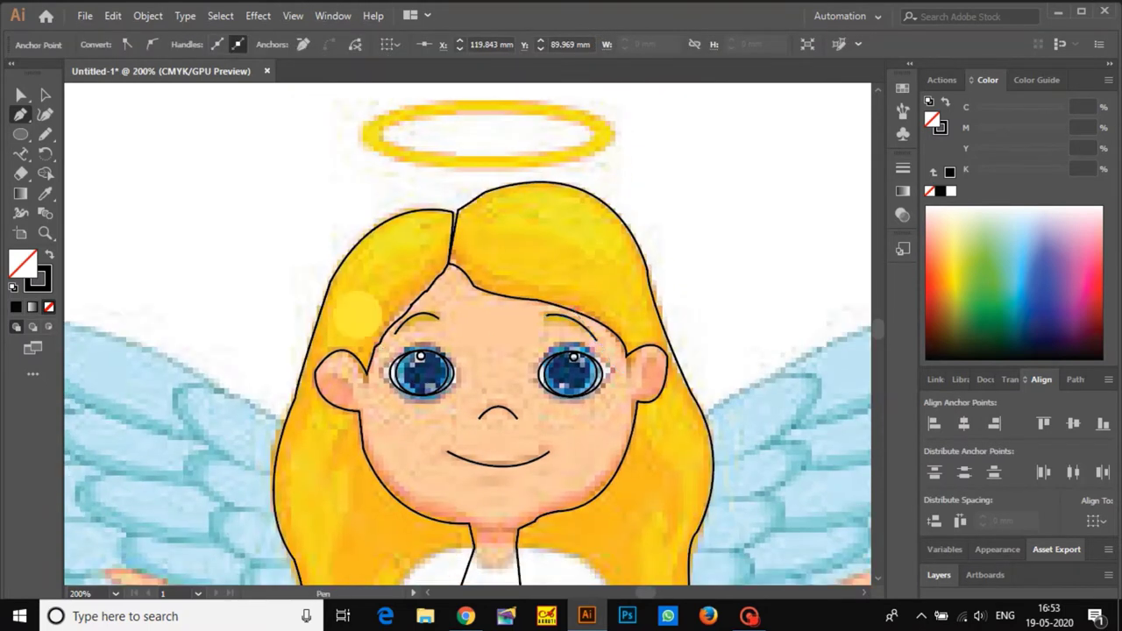
{"action": "left_click", "coordinate": [313, 364]}
{"action": "left_click", "coordinate": [315, 455]}
{"action": "left_click", "coordinate": [331, 495]}
{"action": "left_click_drag", "start_coordinate": [384, 517], "coordinate": [414, 518]}
{"action": "left_click", "coordinate": [425, 523]}
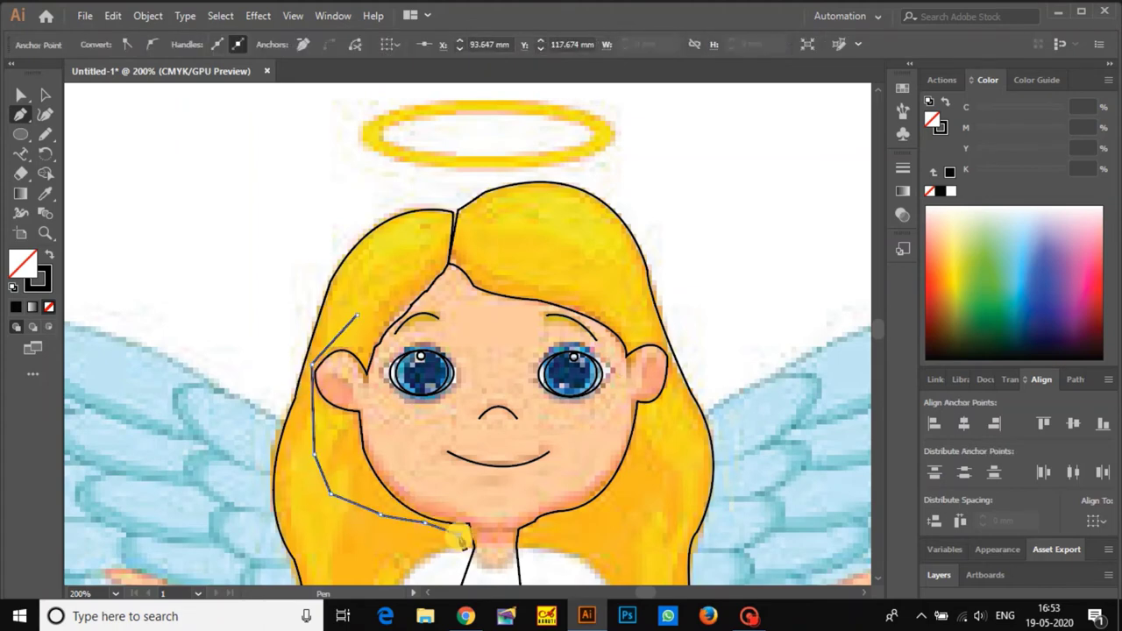
{"action": "left_click", "coordinate": [459, 534]}
{"action": "left_click_drag", "start_coordinate": [473, 545], "coordinate": [550, 462]}
- Continue the back-hair outline from the neck below the right jaw and up outside the right ear
{"action": "left_click", "coordinate": [515, 477]}
{"action": "left_click", "coordinate": [542, 477]}
{"action": "left_click", "coordinate": [622, 450]}
{"action": "left_click_drag", "start_coordinate": [641, 427], "coordinate": [652, 408]}
{"action": "left_click", "coordinate": [676, 357]}
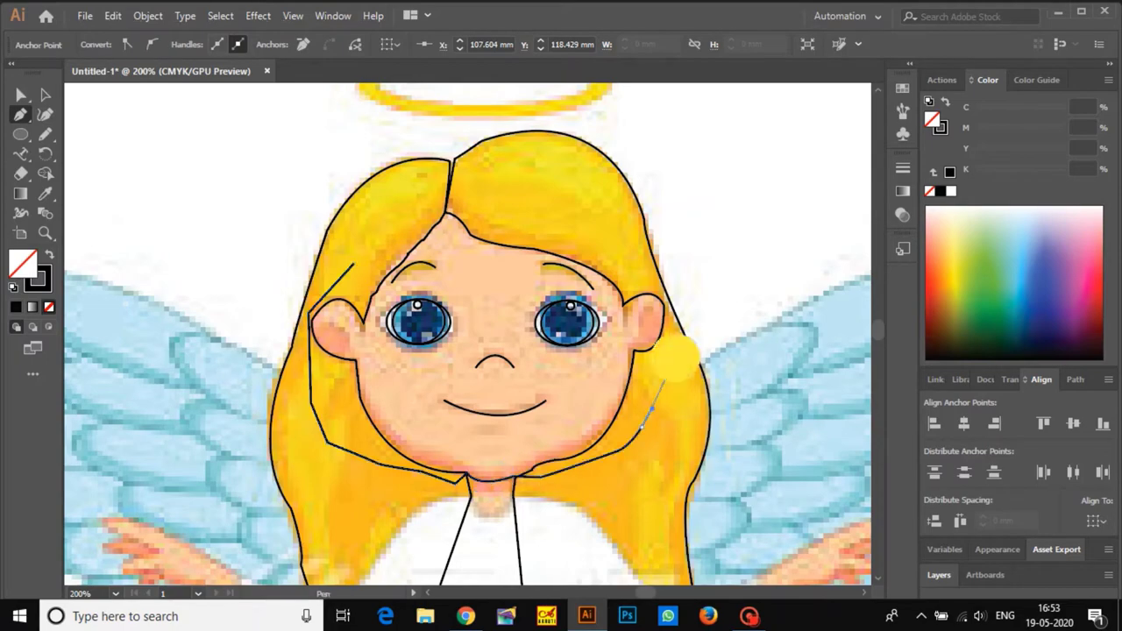
{"action": "left_click_drag", "start_coordinate": [675, 355], "coordinate": [675, 349]}
- Carry the back-hair outline over the forehead through the upper hair, close it at its start and deselect it
{"action": "left_click", "coordinate": [588, 235]}
{"action": "left_click_drag", "start_coordinate": [545, 200], "coordinate": [513, 201]}
{"action": "left_click", "coordinate": [480, 194]}
{"action": "left_click", "coordinate": [461, 195]}
{"action": "left_click_drag", "start_coordinate": [435, 204], "coordinate": [417, 221]}
{"action": "left_click", "coordinate": [403, 234]}
{"action": "left_click_drag", "start_coordinate": [386, 252], "coordinate": [382, 259]}
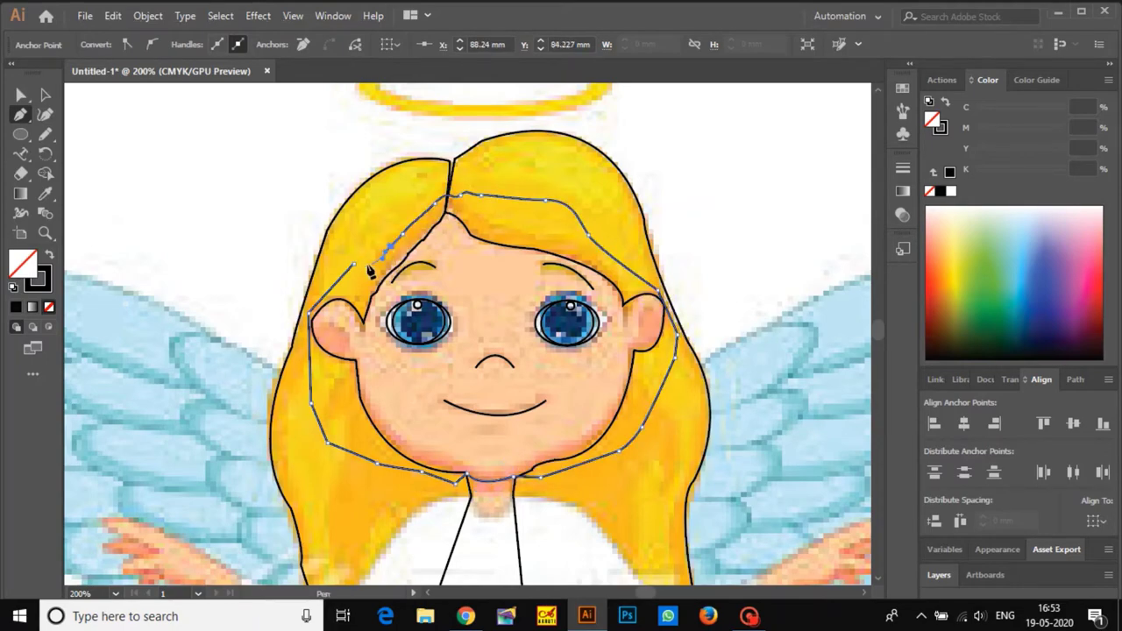
{"action": "left_click_drag", "start_coordinate": [524, 506], "coordinate": [439, 322]}
{"action": "left_click", "coordinate": [431, 345], "text": "ctrl"}
- Draw a closed neck shape with a rounded lower edge between the chin and the dress collar
{"action": "scroll", "coordinate": [432, 318], "scroll_direction": "up", "scroll_amount": 2}
{"action": "left_click", "coordinate": [385, 320]}
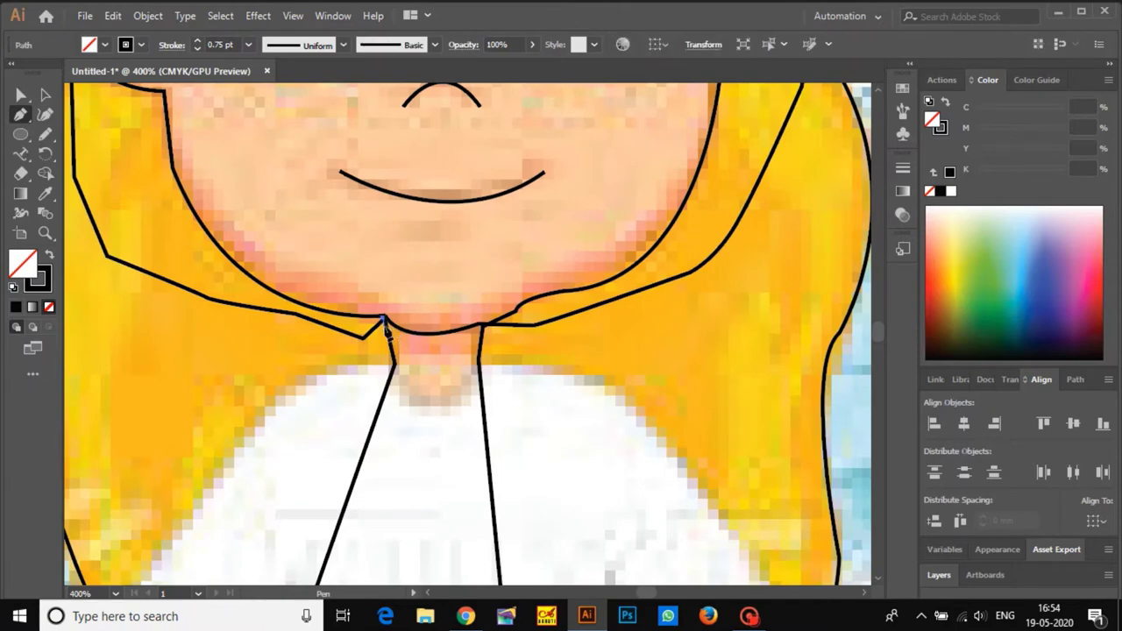
{"action": "left_click", "coordinate": [395, 371]}
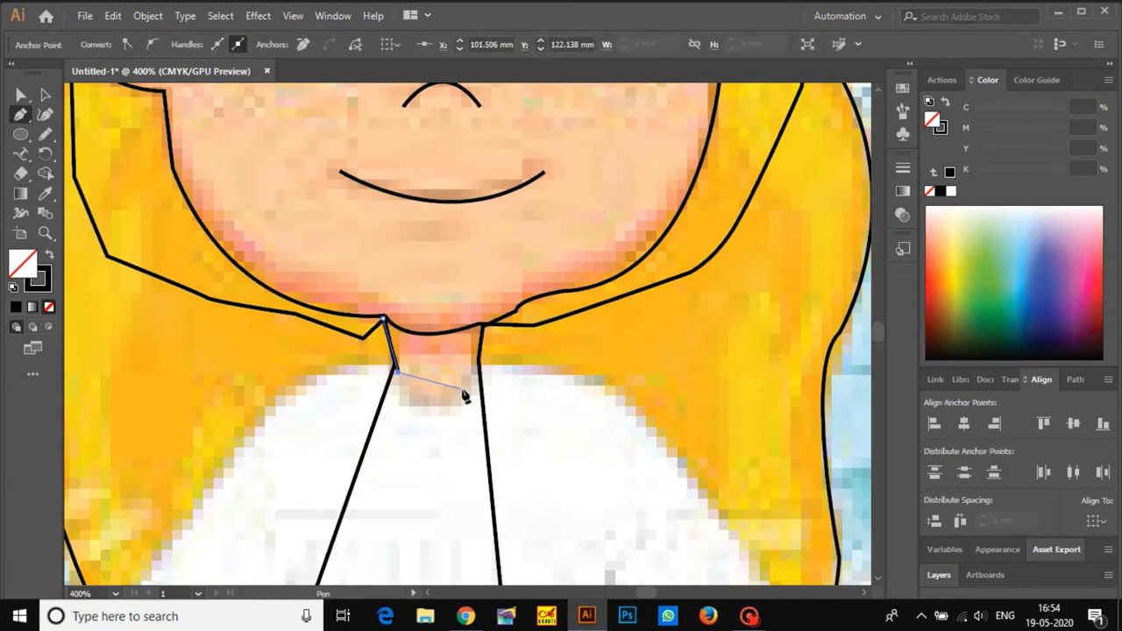
{"action": "mouse_move", "coordinate": [478, 355]}
{"action": "left_mouse_down"}
{"action": "mouse_move", "coordinate": [500, 346]}
{"action": "mouse_move", "coordinate": [508, 319]}
{"action": "mouse_move", "coordinate": [465, 380]}
{"action": "mouse_move", "coordinate": [479, 350]}
{"action": "left_mouse_up"}
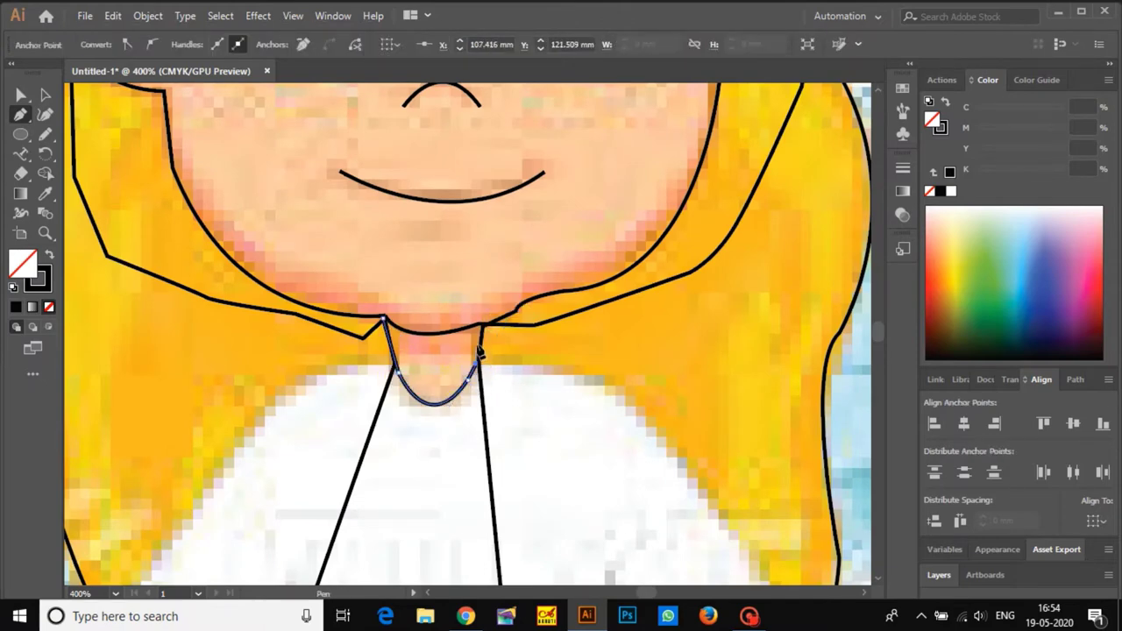
{"action": "left_click", "coordinate": [385, 320]}
{"action": "key", "text": "ctrl+minus"}
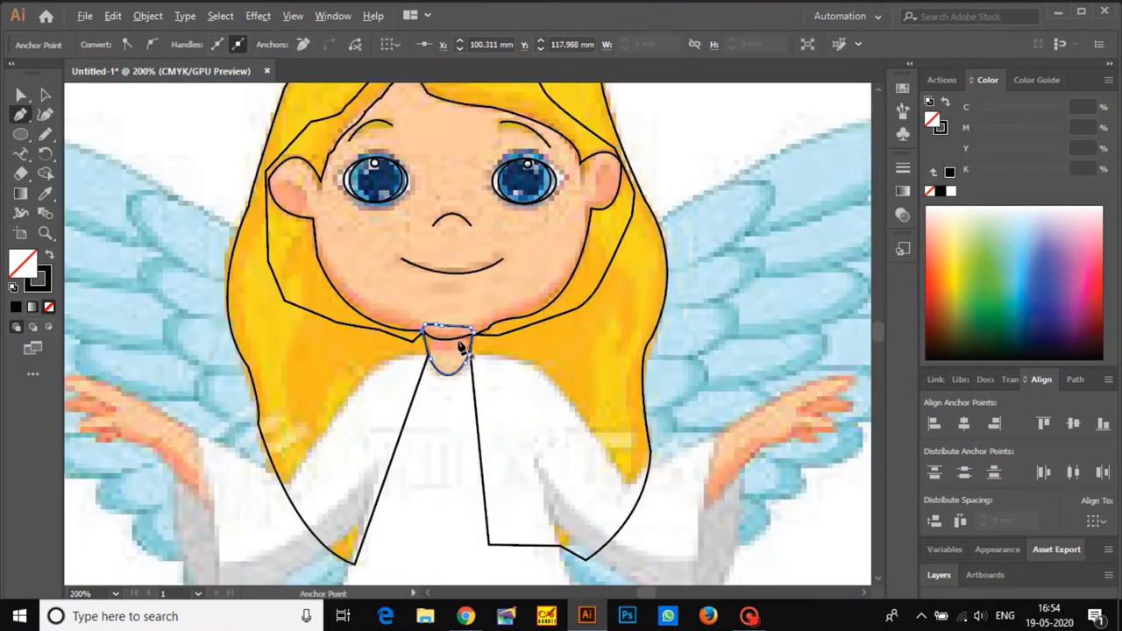
{"action": "left_click", "coordinate": [462, 348], "text": "ctrl"}
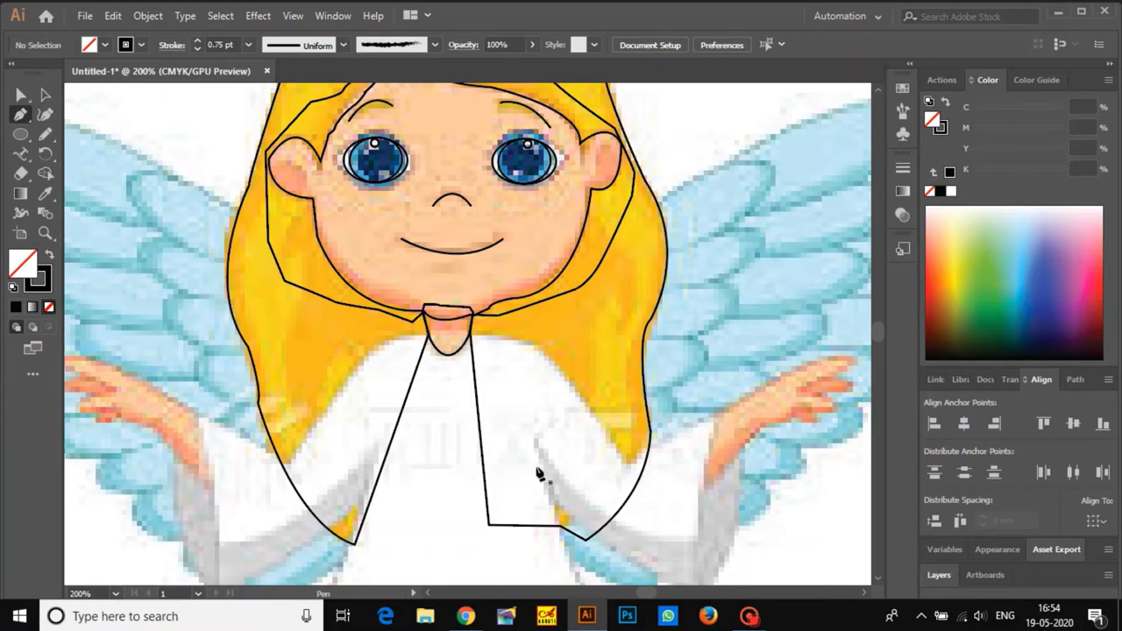
- Start the dress outline with the Pen tool along the left sleeve's upper edge, the left shoulder, the neckline and the right shoulder
{"action": "scroll", "coordinate": [538, 473], "scroll_direction": "down", "scroll_amount": 3}
{"action": "scroll", "coordinate": [343, 441], "scroll_direction": "up", "scroll_amount": 3}
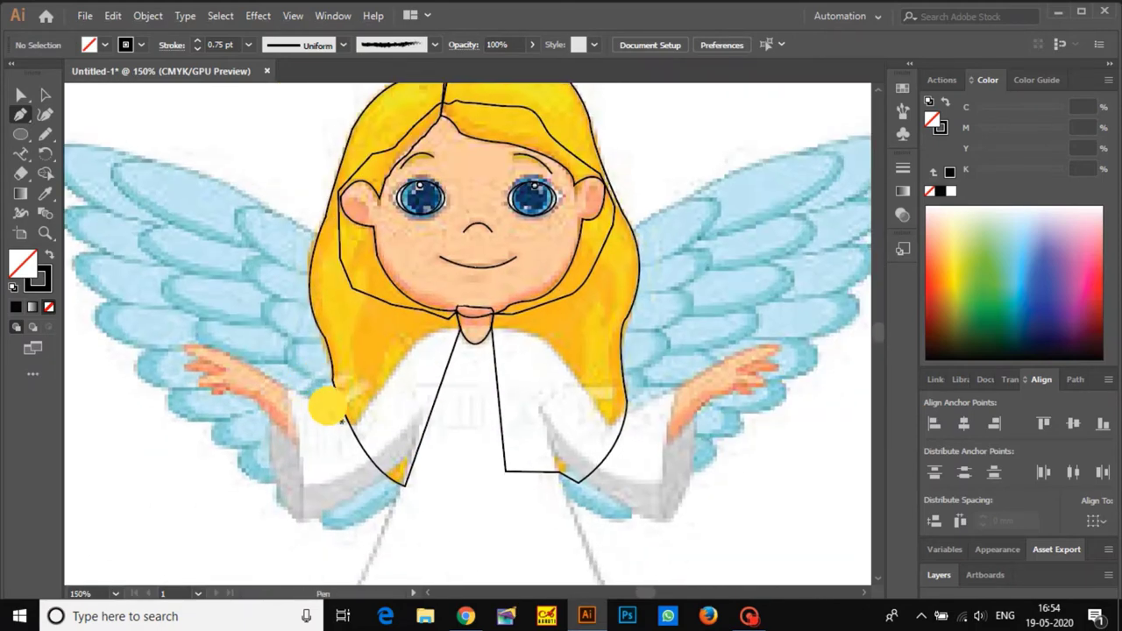
{"action": "left_click", "coordinate": [289, 389]}
{"action": "left_click", "coordinate": [354, 429]}
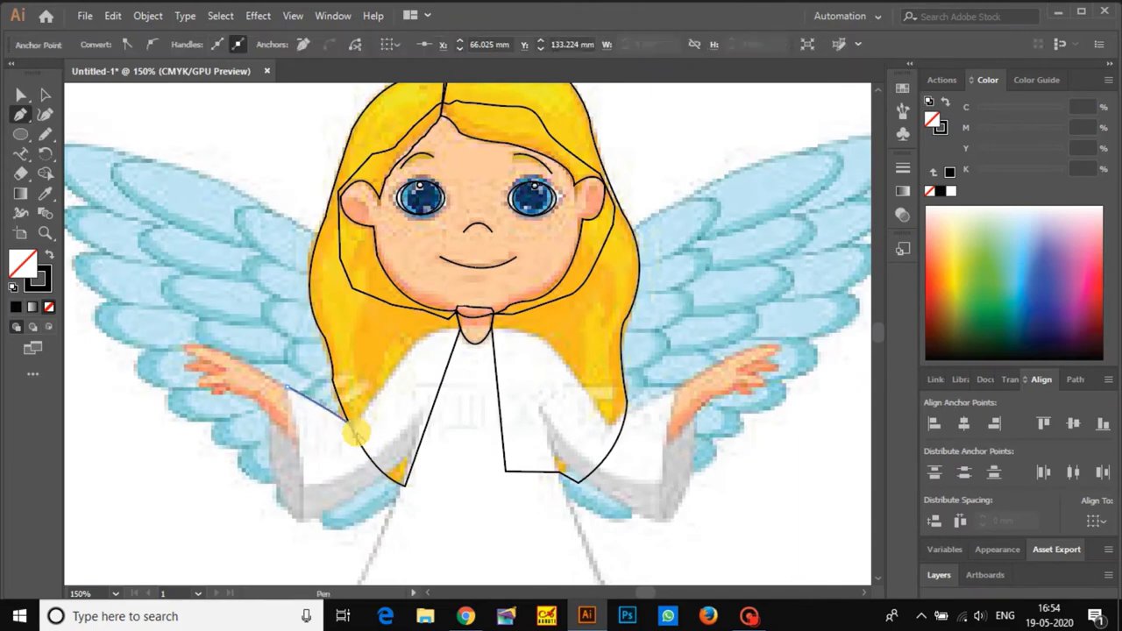
{"action": "scroll", "coordinate": [386, 420], "scroll_direction": "up", "scroll_amount": 1}
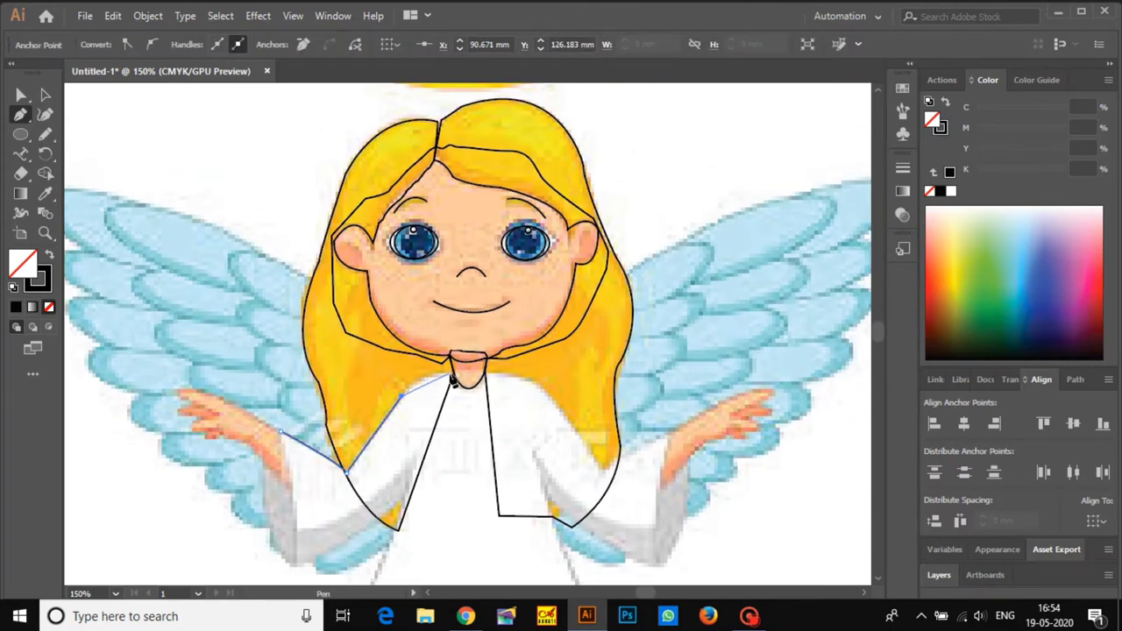
{"action": "left_click_drag", "start_coordinate": [453, 377], "coordinate": [427, 382]}
{"action": "left_click_drag", "start_coordinate": [514, 407], "coordinate": [540, 454]}
{"action": "left_click", "coordinate": [513, 403]}
{"action": "left_click_drag", "start_coordinate": [516, 407], "coordinate": [452, 353]}
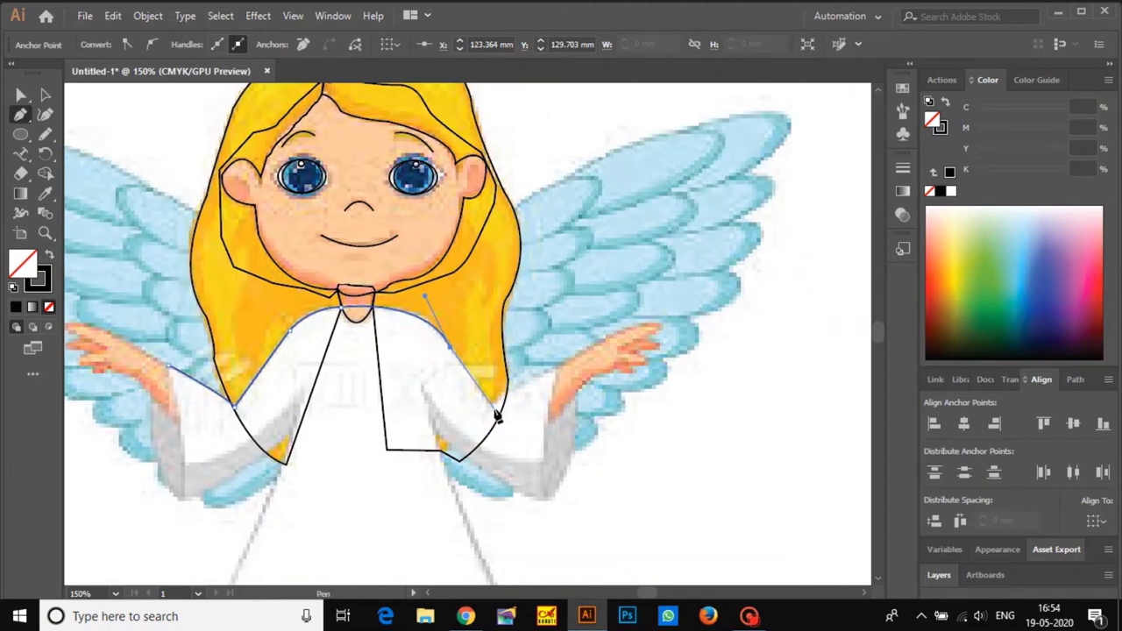
- Continue the dress outline around the right sleeve's upper edge, cuff and curved underside to the armpit
{"action": "left_click", "coordinate": [552, 374]}
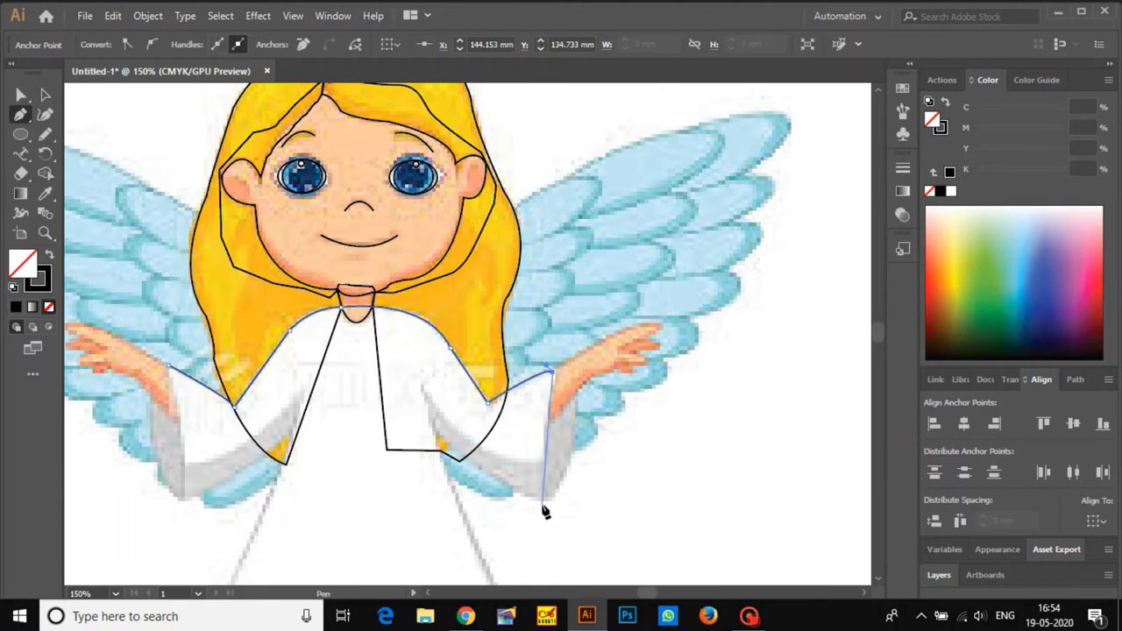
{"action": "mouse_move", "coordinate": [533, 489]}
{"action": "left_mouse_down"}
{"action": "mouse_move", "coordinate": [561, 508]}
{"action": "mouse_move", "coordinate": [519, 503]}
{"action": "left_mouse_up"}
{"action": "left_click_drag", "start_coordinate": [430, 410], "coordinate": [435, 365]}
{"action": "left_click", "coordinate": [431, 411]}
{"action": "left_click", "coordinate": [440, 391]}
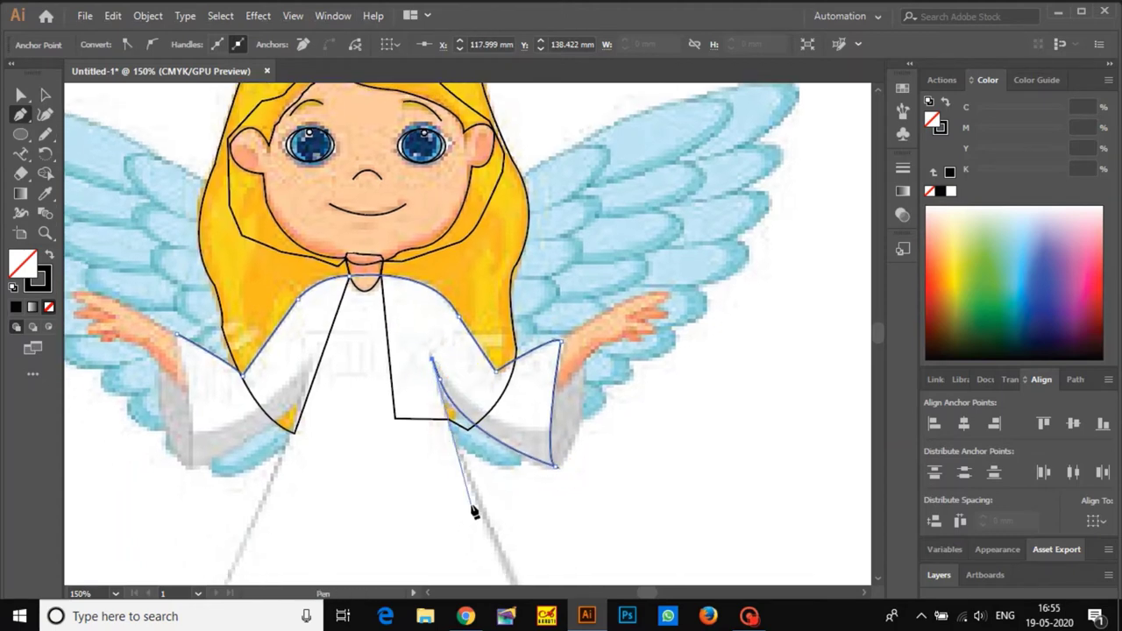
- Trace the right side of the skirt from the armpit down to the hem corner
{"action": "mouse_move", "coordinate": [480, 505]}
{"action": "left_mouse_down"}
{"action": "mouse_move", "coordinate": [505, 543]}
{"action": "mouse_move", "coordinate": [494, 342]}
{"action": "left_mouse_up"}
{"action": "left_click", "coordinate": [517, 430]}
{"action": "key", "text": "ctrl+z"}
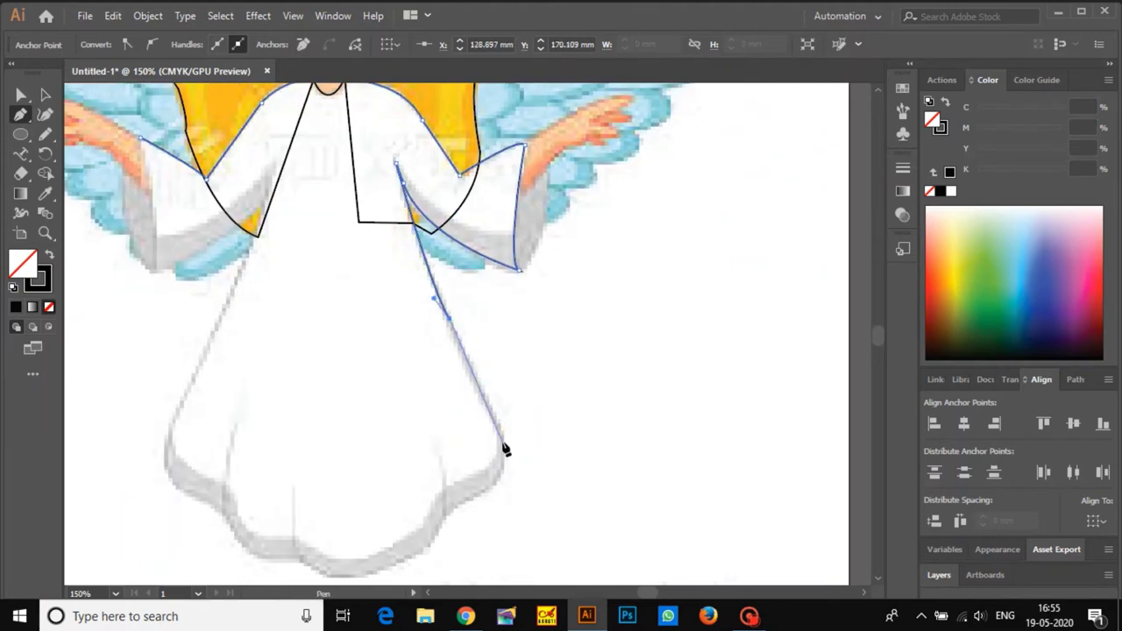
{"action": "mouse_move", "coordinate": [504, 445]}
{"action": "left_mouse_down"}
{"action": "mouse_move", "coordinate": [503, 473]}
{"action": "mouse_move", "coordinate": [519, 412]}
{"action": "left_mouse_up"}
{"action": "left_click", "coordinate": [503, 447]}
- Trace the right half of the scalloped skirt hem as far as its lowest point
{"action": "left_click_drag", "start_coordinate": [470, 456], "coordinate": [419, 481]}
{"action": "left_click", "coordinate": [470, 456]}
{"action": "left_click_drag", "start_coordinate": [506, 454], "coordinate": [538, 393]}
{"action": "left_click_drag", "start_coordinate": [471, 437], "coordinate": [613, 367]}
{"action": "left_click", "coordinate": [471, 437]}
{"action": "left_click", "coordinate": [545, 394]}
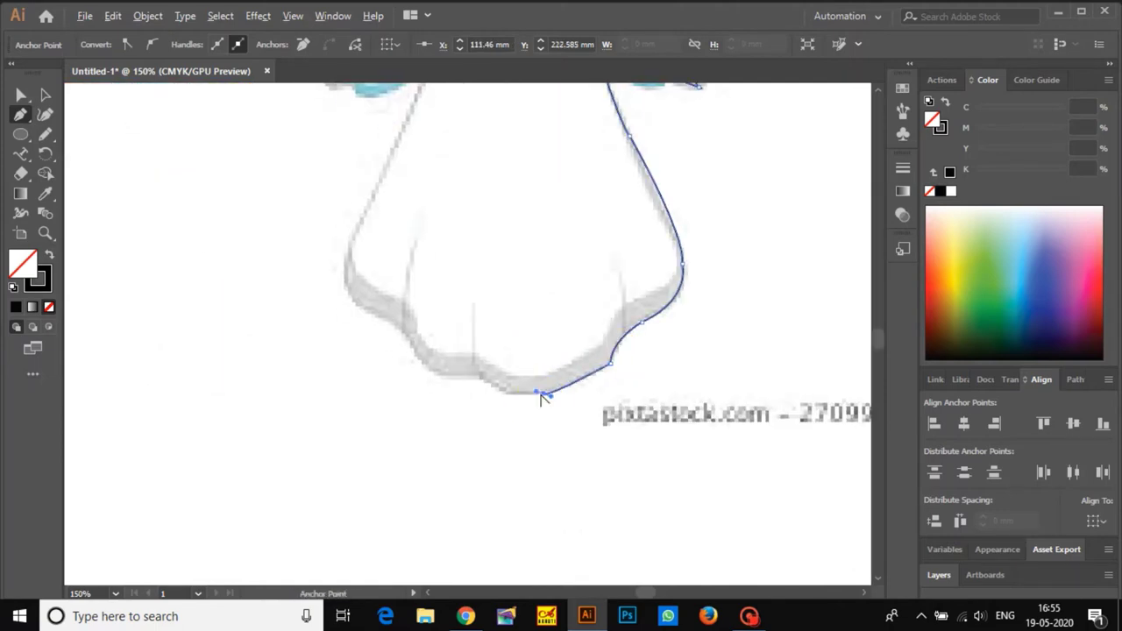
{"action": "left_click_drag", "start_coordinate": [543, 394], "coordinate": [568, 368]}
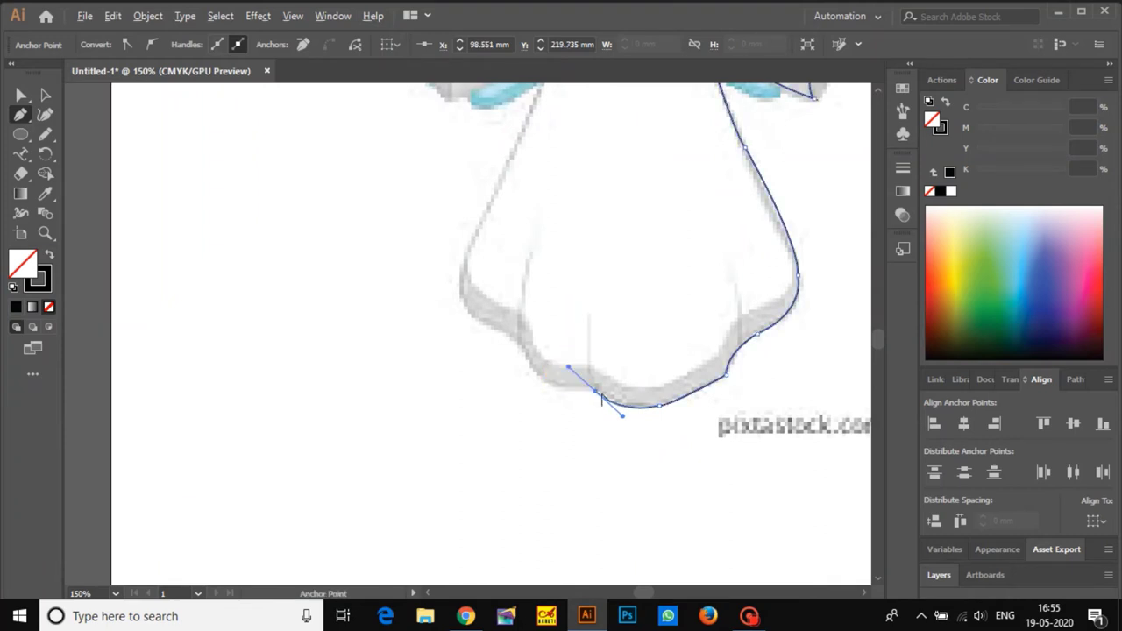
- Trace the left half of the scalloped hem and curve the outline around the skirt's left corner
{"action": "left_click", "coordinate": [596, 392]}
{"action": "left_click_drag", "start_coordinate": [664, 393], "coordinate": [600, 398]}
{"action": "left_click_drag", "start_coordinate": [460, 349], "coordinate": [524, 478]}
{"action": "left_click", "coordinate": [459, 355]}
{"action": "left_click_drag", "start_coordinate": [460, 413], "coordinate": [462, 387]}
{"action": "left_click_drag", "start_coordinate": [519, 426], "coordinate": [491, 447]}
{"action": "left_click", "coordinate": [452, 497]}
- Extend the dress outline up the skirt's left side and around the left sleeve, close it at its start and deselect it
{"action": "scroll", "coordinate": [470, 496], "scroll_direction": "up", "scroll_amount": 2}
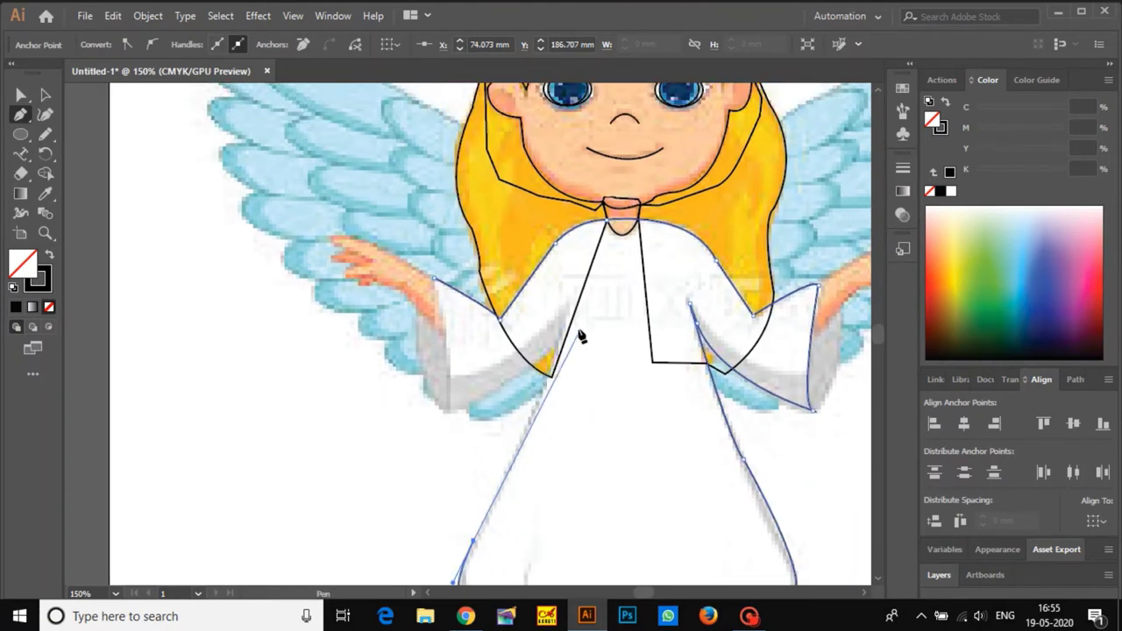
{"action": "left_click_drag", "start_coordinate": [569, 316], "coordinate": [465, 400]}
{"action": "left_click", "coordinate": [451, 411]}
{"action": "left_click_drag", "start_coordinate": [434, 279], "coordinate": [419, 266]}
{"action": "left_click_drag", "start_coordinate": [585, 360], "coordinate": [558, 469]}
{"action": "left_click", "coordinate": [549, 411], "text": "ctrl"}
- Start the left wing outline with the Pen tool along its top edge, around the tip and down the upper feather ends
{"action": "scroll", "coordinate": [550, 411], "scroll_direction": "down", "scroll_amount": 1}
{"action": "left_click", "coordinate": [473, 348]}
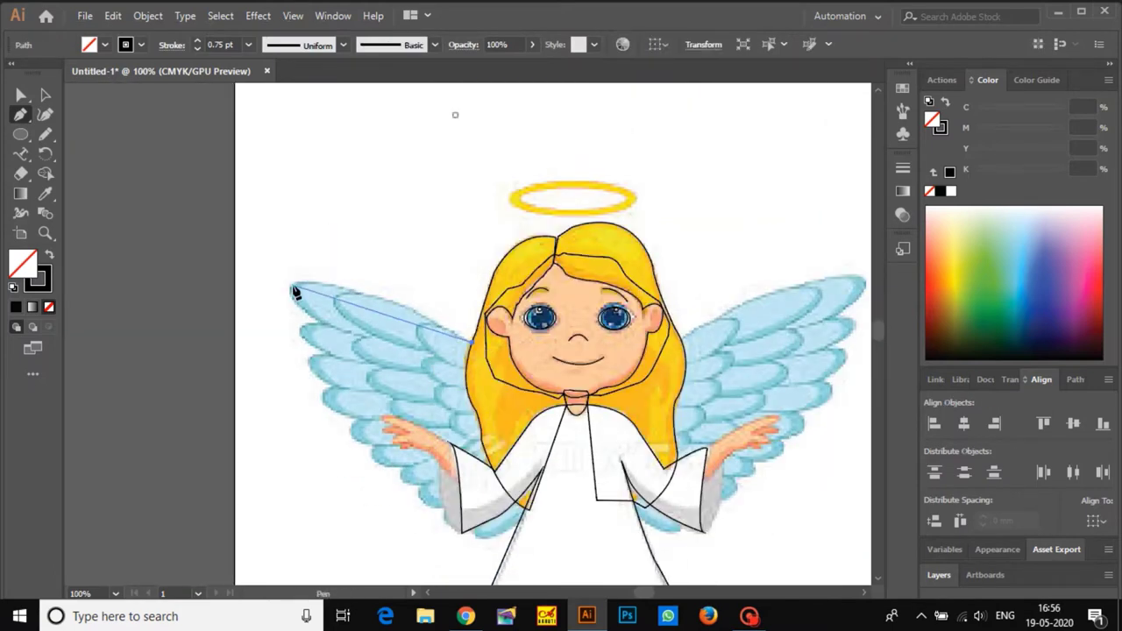
{"action": "left_click_drag", "start_coordinate": [293, 287], "coordinate": [231, 300]}
{"action": "left_click_drag", "start_coordinate": [318, 322], "coordinate": [394, 386]}
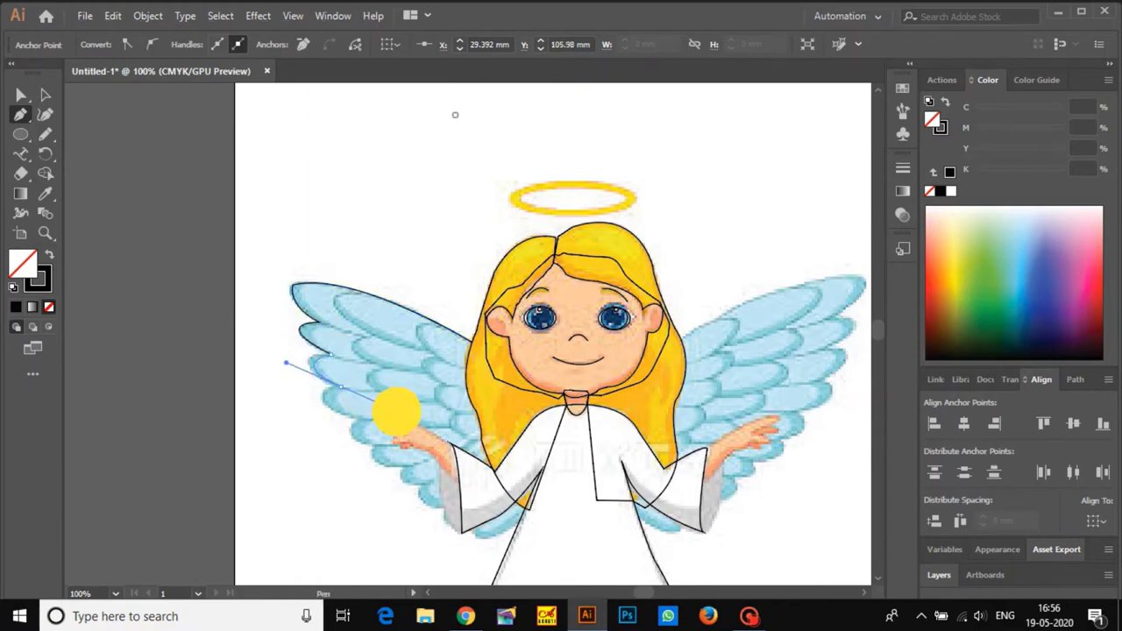
{"action": "mouse_move", "coordinate": [396, 410]}
{"action": "left_mouse_down"}
{"action": "mouse_move", "coordinate": [395, 425]}
{"action": "mouse_move", "coordinate": [416, 430]}
{"action": "left_mouse_up"}
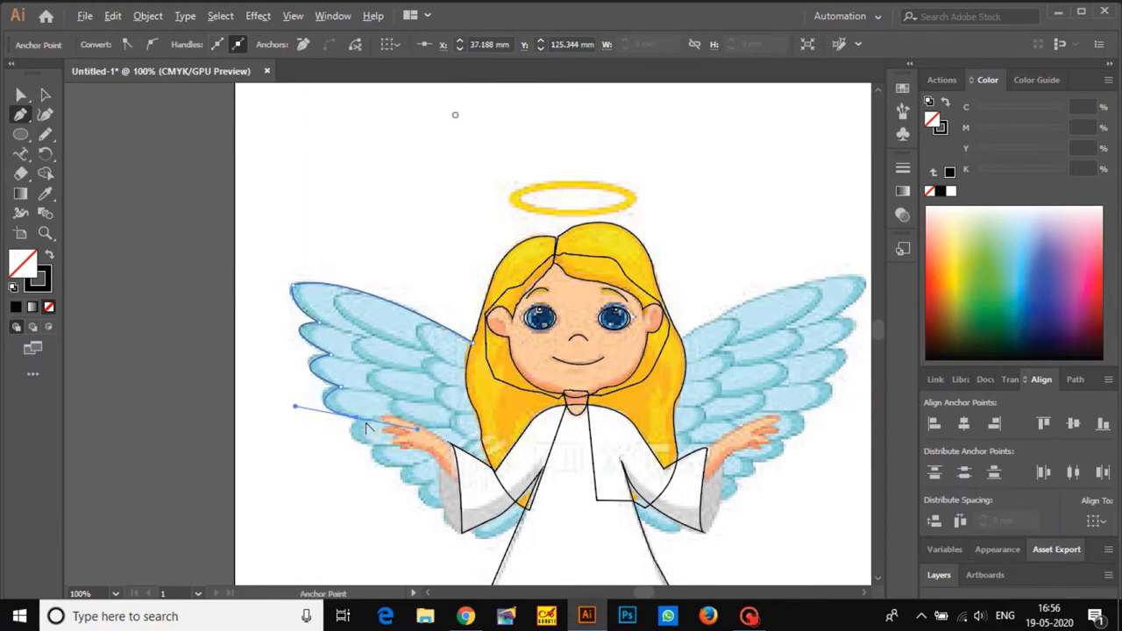
- Continue the left wing outline around the lower feather scallops and under the left sleeve to the dress
{"action": "left_click_drag", "start_coordinate": [359, 401], "coordinate": [354, 330]}
{"action": "mouse_move", "coordinate": [369, 372]}
{"action": "left_mouse_down"}
{"action": "mouse_move", "coordinate": [408, 376]}
{"action": "mouse_move", "coordinate": [345, 313]}
{"action": "mouse_move", "coordinate": [375, 323]}
{"action": "mouse_move", "coordinate": [402, 310]}
{"action": "mouse_move", "coordinate": [420, 329]}
{"action": "mouse_move", "coordinate": [338, 288]}
{"action": "mouse_move", "coordinate": [367, 304]}
{"action": "mouse_move", "coordinate": [344, 330]}
{"action": "mouse_move", "coordinate": [407, 305]}
{"action": "mouse_move", "coordinate": [424, 253]}
{"action": "left_mouse_up"}
{"action": "left_click", "coordinate": [369, 373]}
{"action": "left_click", "coordinate": [382, 334]}
{"action": "left_click", "coordinate": [335, 307]}
{"action": "left_click", "coordinate": [378, 312]}
{"action": "left_click_drag", "start_coordinate": [387, 311], "coordinate": [407, 366]}
{"action": "left_click", "coordinate": [425, 364]}
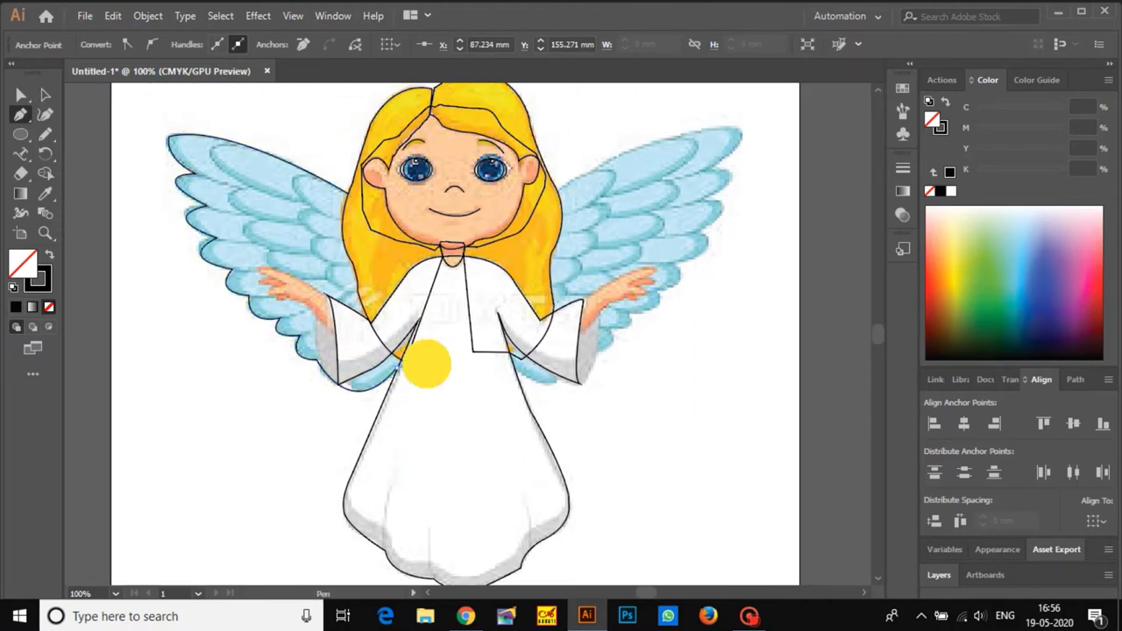
- Close the left wing outline with a path through the dress and neck back to the wing's top edge
{"action": "left_click", "coordinate": [438, 355]}
{"action": "left_click", "coordinate": [458, 312]}
{"action": "left_click", "coordinate": [458, 285]}
{"action": "left_click", "coordinate": [452, 253]}
{"action": "left_click", "coordinate": [351, 196]}
- Duplicate the left wing outline towards the right side and reflect the copy horizontally
{"action": "key", "text": "v"}
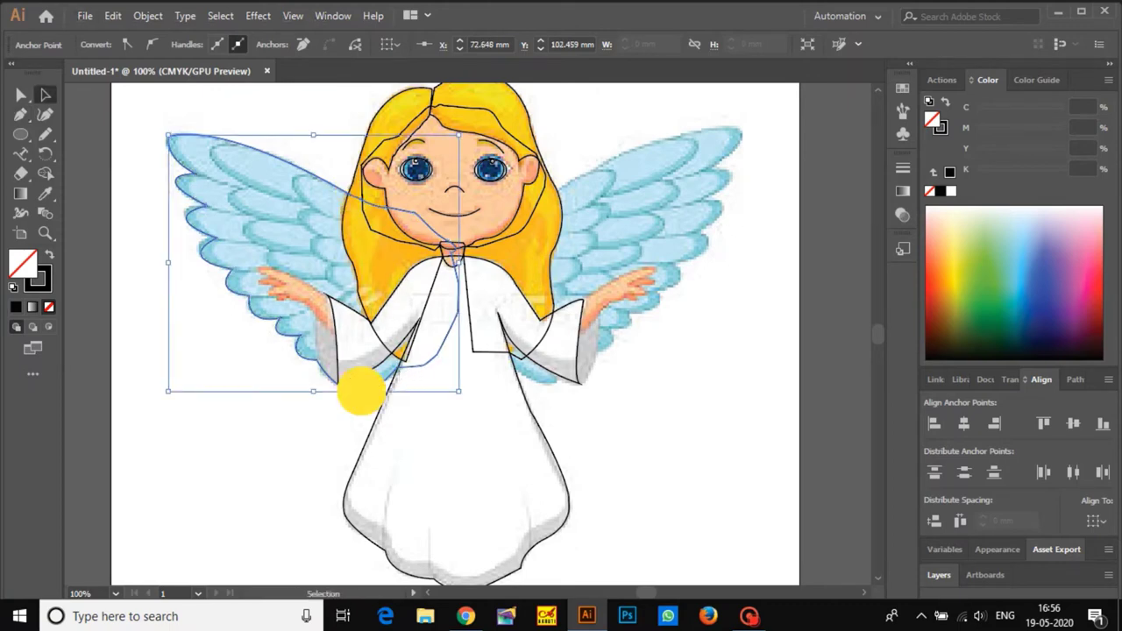
{"action": "mouse_move", "coordinate": [359, 395]}
{"action": "left_mouse_down"}
{"action": "mouse_move", "coordinate": [513, 409]}
{"action": "mouse_move", "coordinate": [594, 430]}
{"action": "left_mouse_up"}
{"action": "right_click", "coordinate": [595, 405]}
{"action": "mouse_move", "coordinate": [667, 321]}
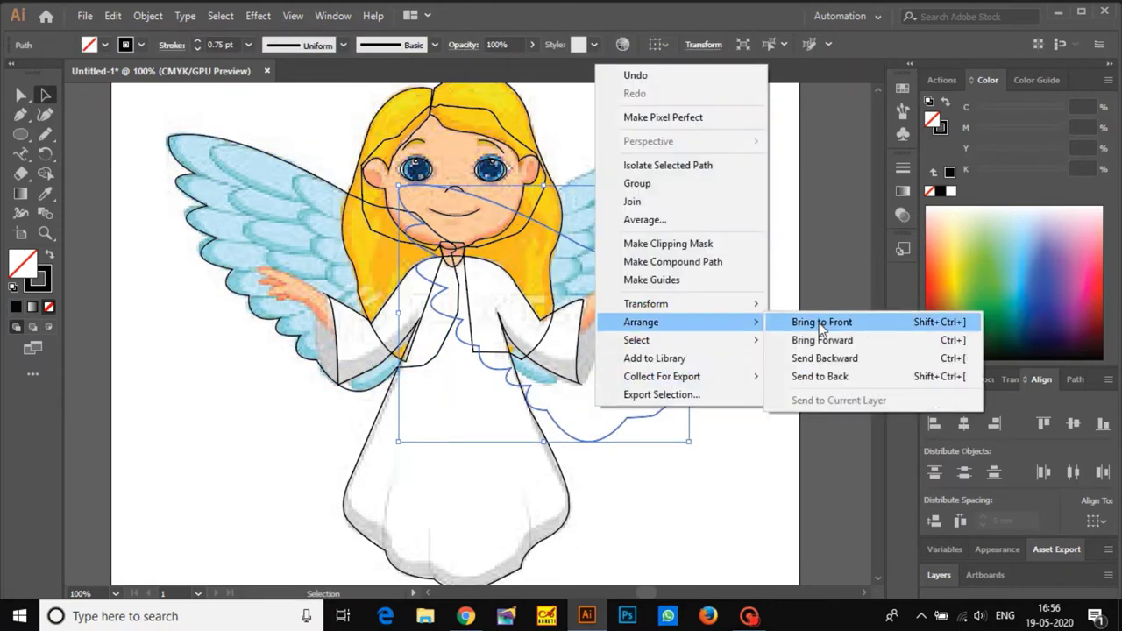
{"action": "mouse_move", "coordinate": [701, 303]}
{"action": "left_click", "coordinate": [811, 358]}
{"action": "left_click", "coordinate": [702, 527]}
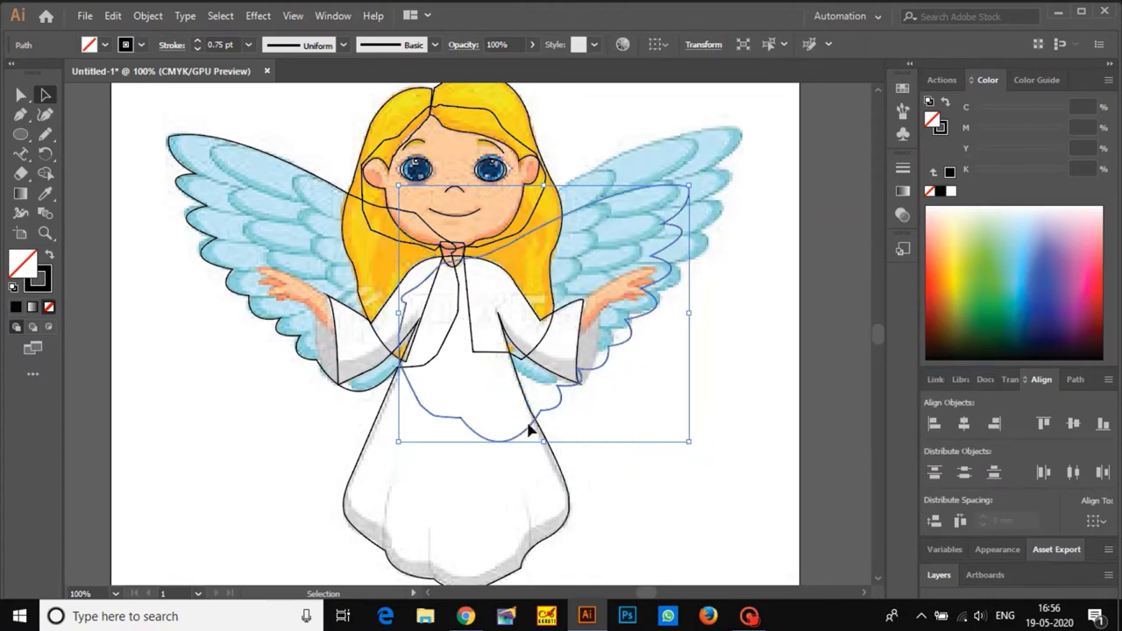
- Position the mirrored wing outline over the right wing and lock the traced outlines
{"action": "left_click_drag", "start_coordinate": [528, 429], "coordinate": [582, 372]}
{"action": "left_click", "coordinate": [628, 393]}
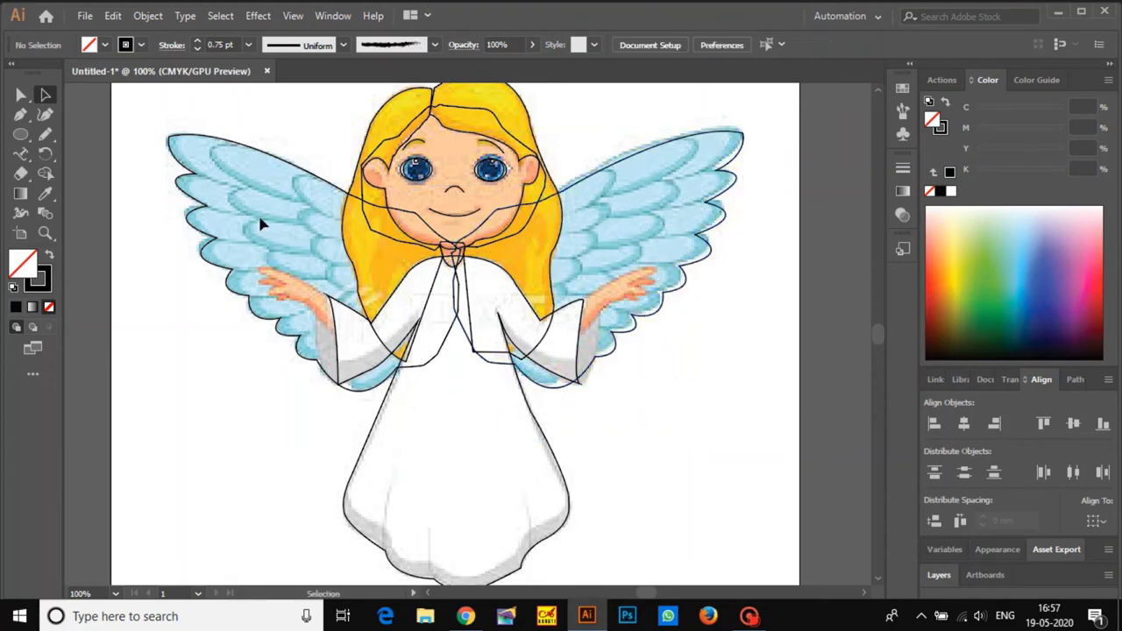
{"action": "left_click_drag", "start_coordinate": [151, 163], "coordinate": [659, 409]}
{"action": "key", "text": "ctrl+2"}
- Trace the right forearm's upper edge with the Pen tool, from the sleeve cuff around the uppermost finger
{"action": "key", "text": "ctrl+equal"}
{"action": "key", "text": "p"}
{"action": "key", "text": "ctrl+equal"}
{"action": "key", "text": "ctrl+equal"}
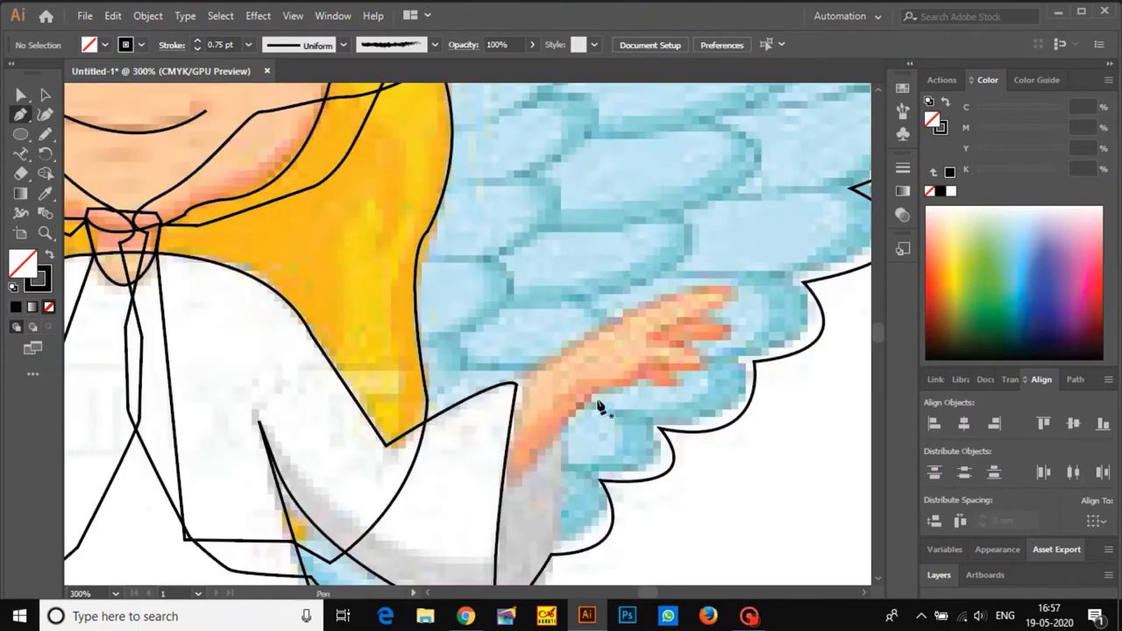
{"action": "left_click", "coordinate": [498, 390]}
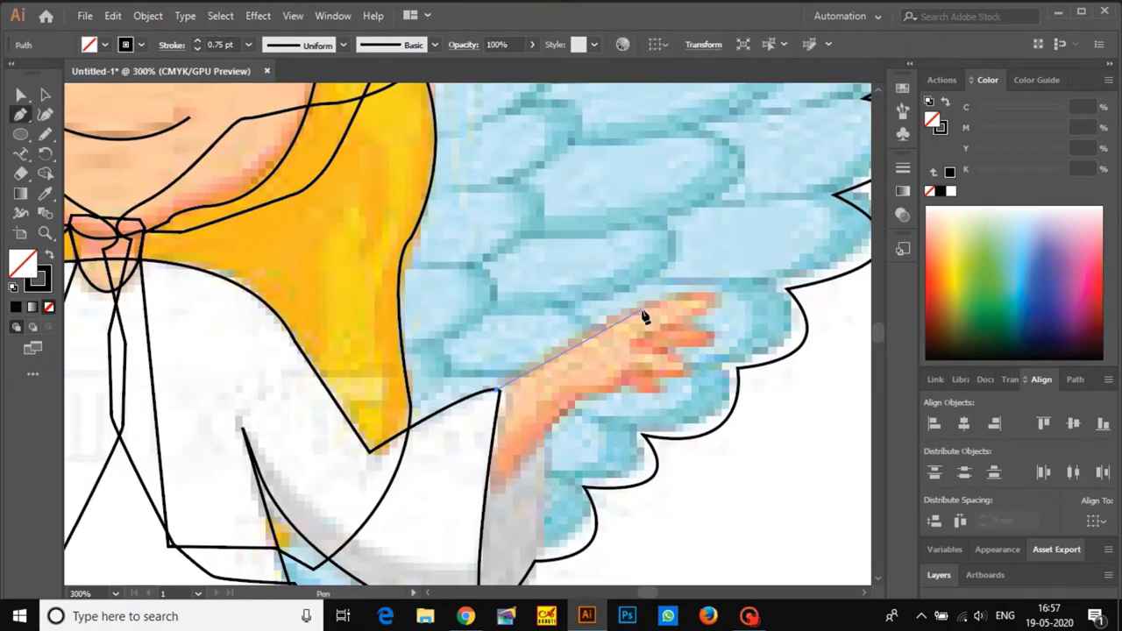
{"action": "left_click", "coordinate": [644, 312]}
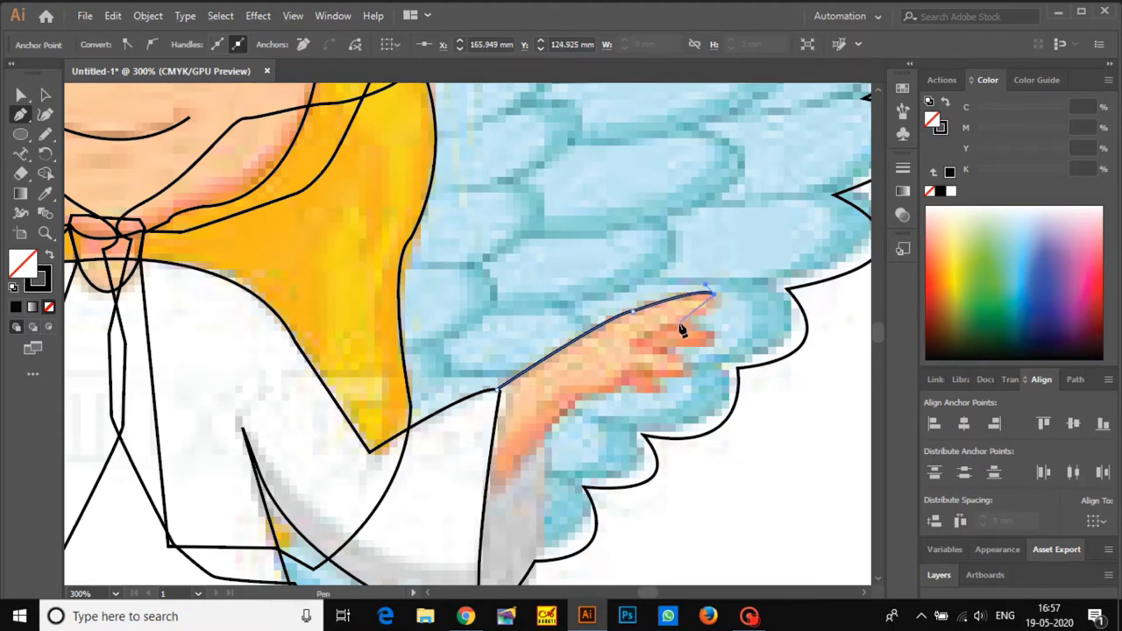
{"action": "left_click_drag", "start_coordinate": [678, 322], "coordinate": [630, 340]}
{"action": "left_click", "coordinate": [663, 326]}
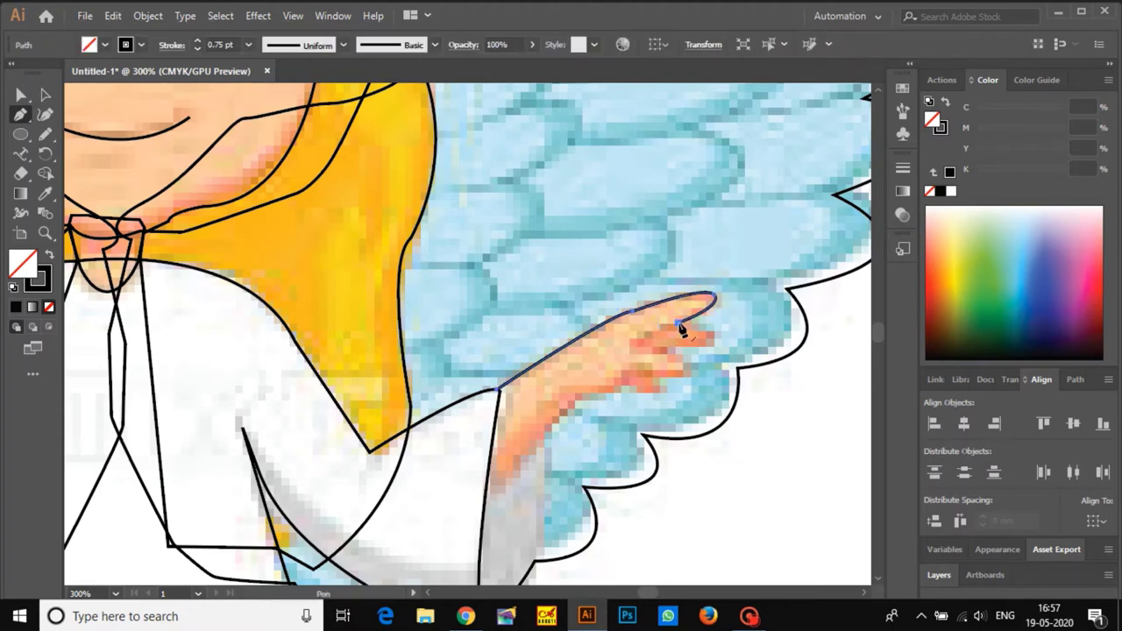
- Continue the right hand outline around the lower finger and under the palm and forearm, then close it at the cuff
{"action": "left_click", "coordinate": [680, 324]}
{"action": "left_click", "coordinate": [713, 334]}
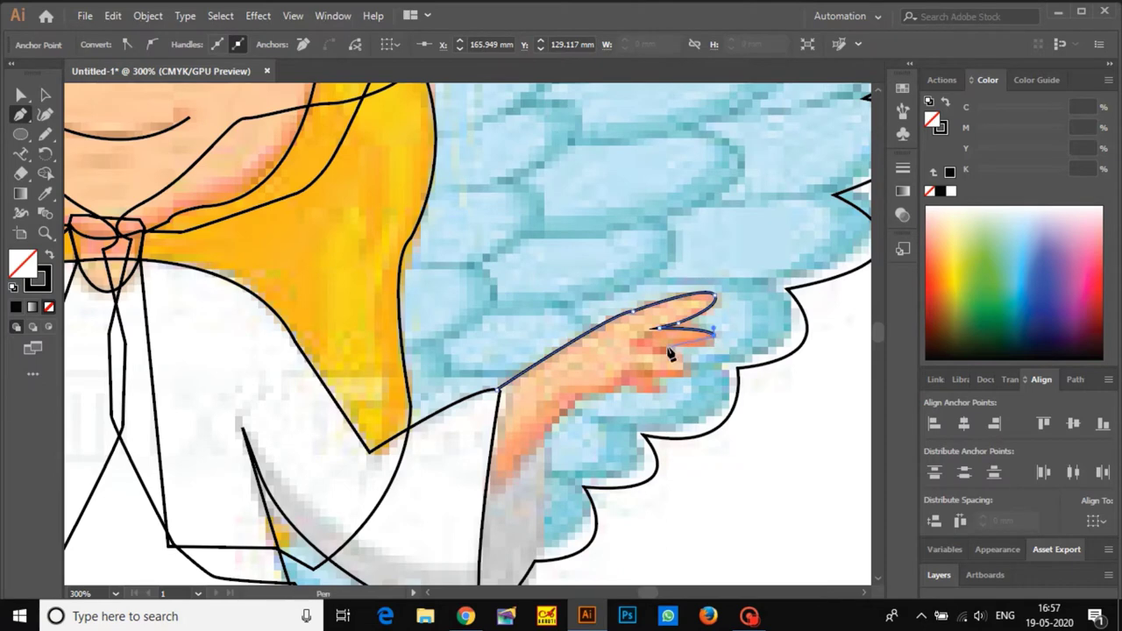
{"action": "left_click_drag", "start_coordinate": [668, 349], "coordinate": [695, 375]}
{"action": "scroll", "coordinate": [653, 351], "scroll_direction": "down", "scroll_amount": 2}
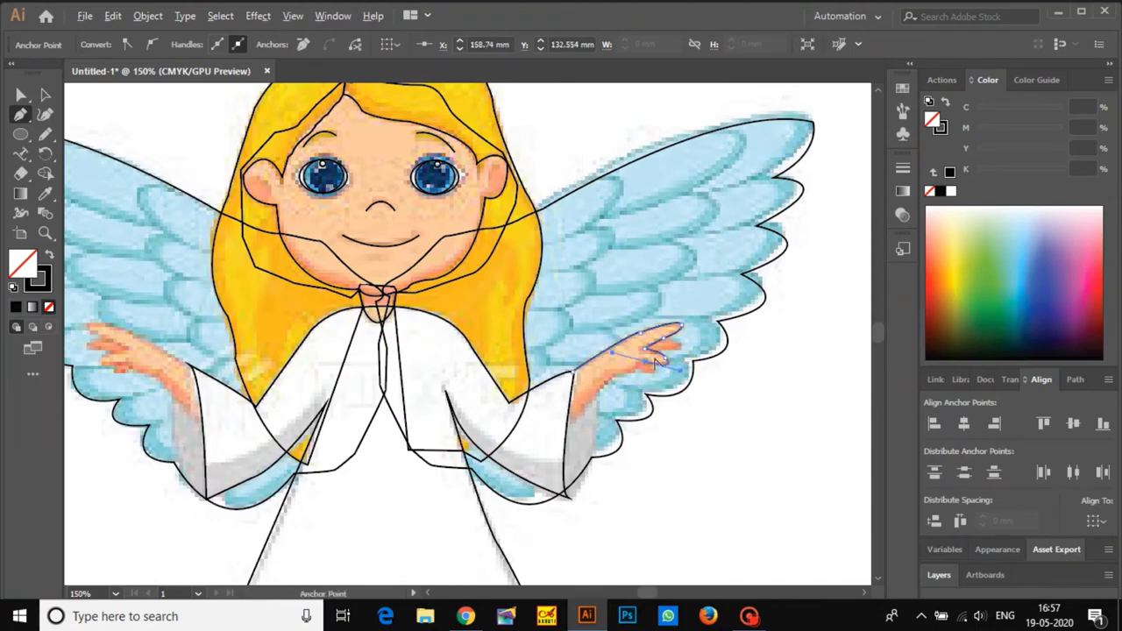
{"action": "left_click_drag", "start_coordinate": [674, 363], "coordinate": [683, 350]}
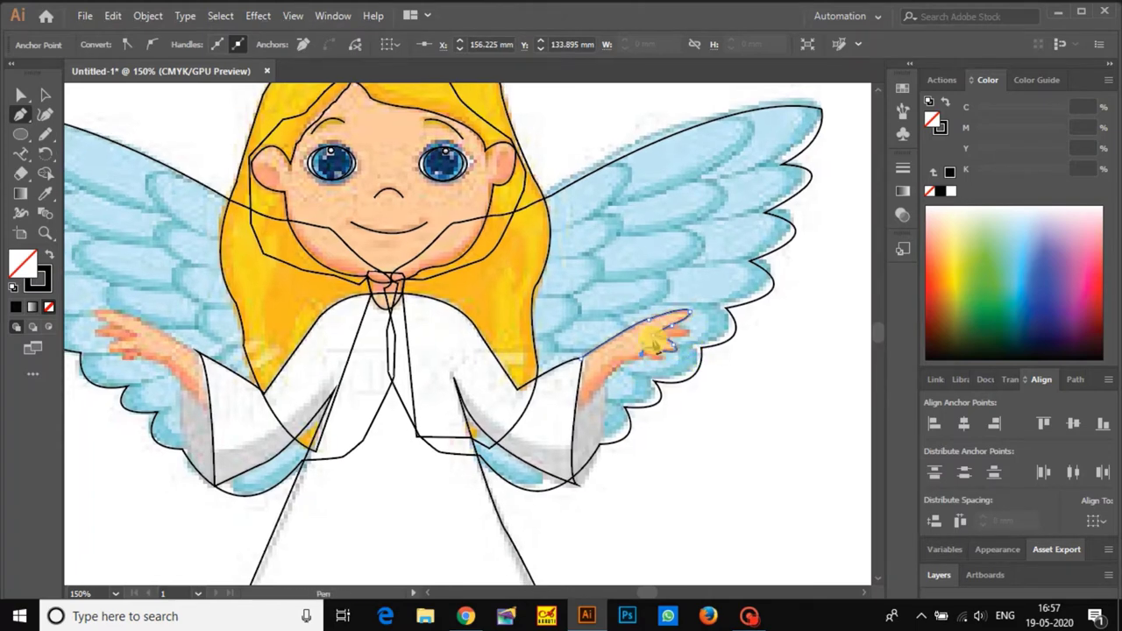
{"action": "left_click_drag", "start_coordinate": [659, 354], "coordinate": [665, 349]}
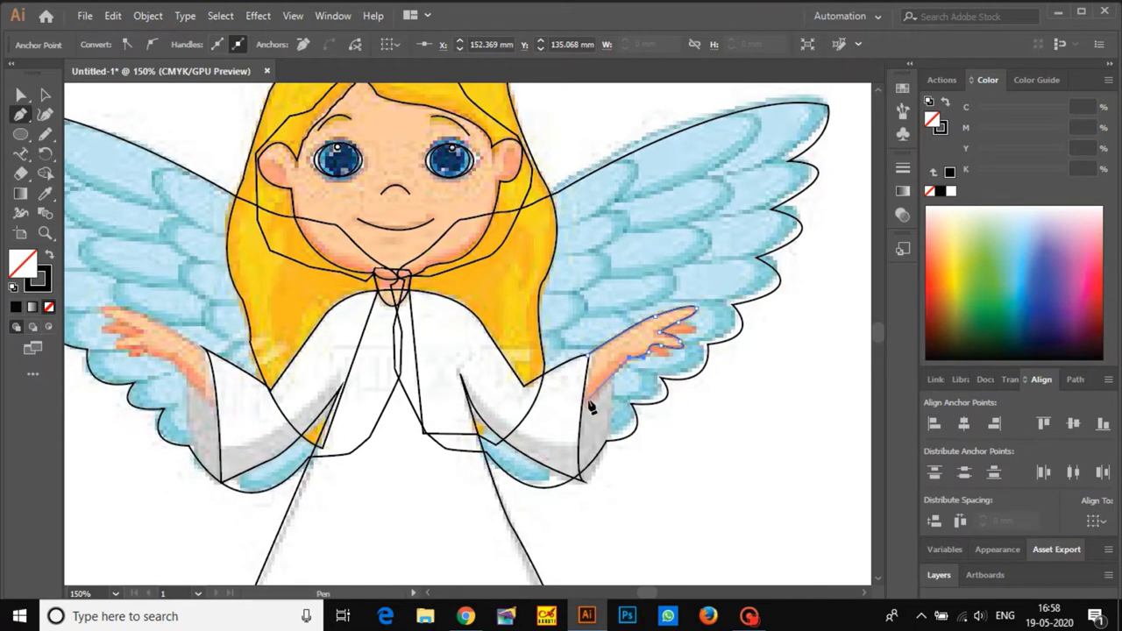
{"action": "left_click", "coordinate": [586, 406]}
- Trace the right hand's middle finger as a separate closed shape
{"action": "scroll", "coordinate": [705, 351], "scroll_direction": "up", "scroll_amount": 3}
{"action": "left_click", "coordinate": [605, 306]}
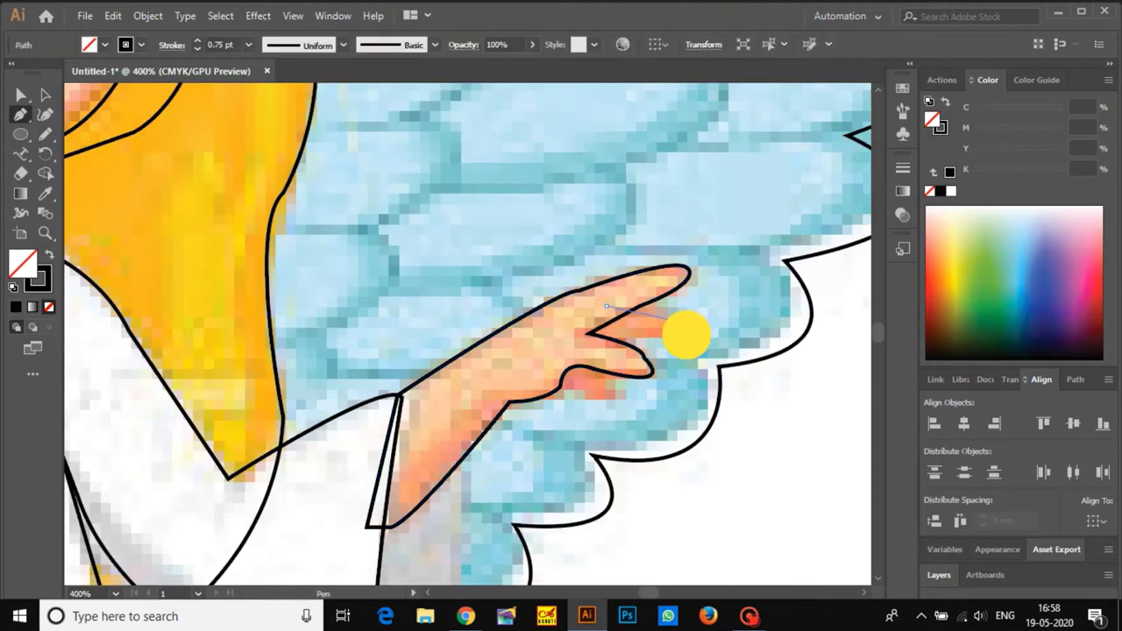
{"action": "left_click", "coordinate": [682, 319]}
{"action": "left_click", "coordinate": [572, 349]}
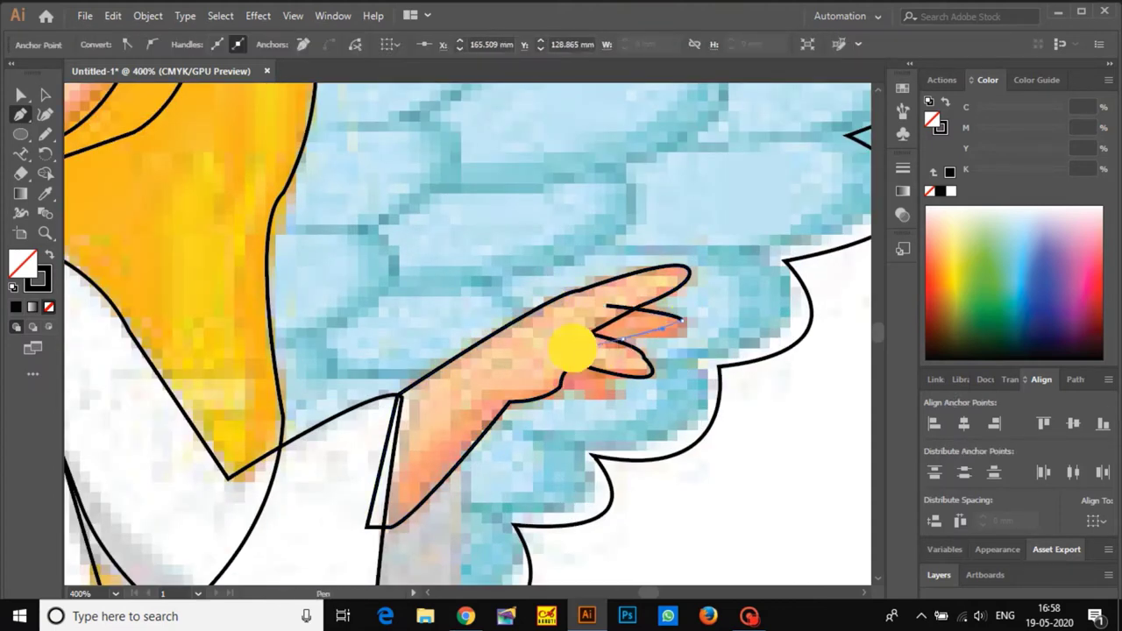
{"action": "left_click_drag", "start_coordinate": [549, 331], "coordinate": [549, 330]}
{"action": "left_click", "coordinate": [624, 338]}
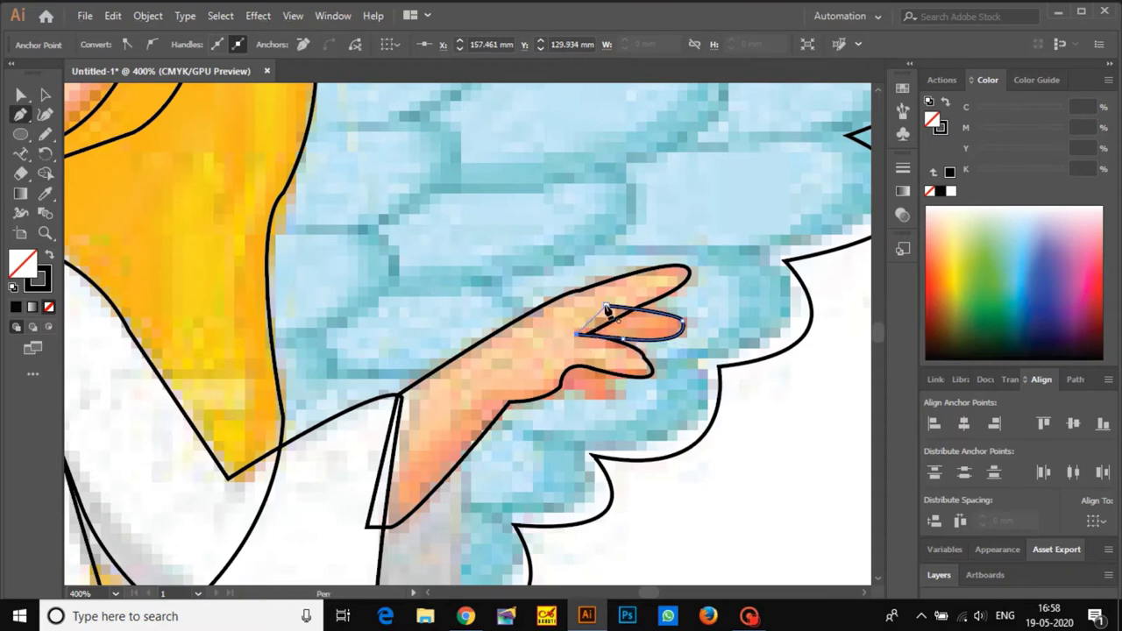
{"action": "left_click", "coordinate": [606, 306]}
- Duplicate the middle finger outline and angle the copy to fit over the right hand's lowest finger
{"action": "left_click_drag", "start_coordinate": [623, 353], "coordinate": [636, 372]}
{"action": "key", "text": "a"}
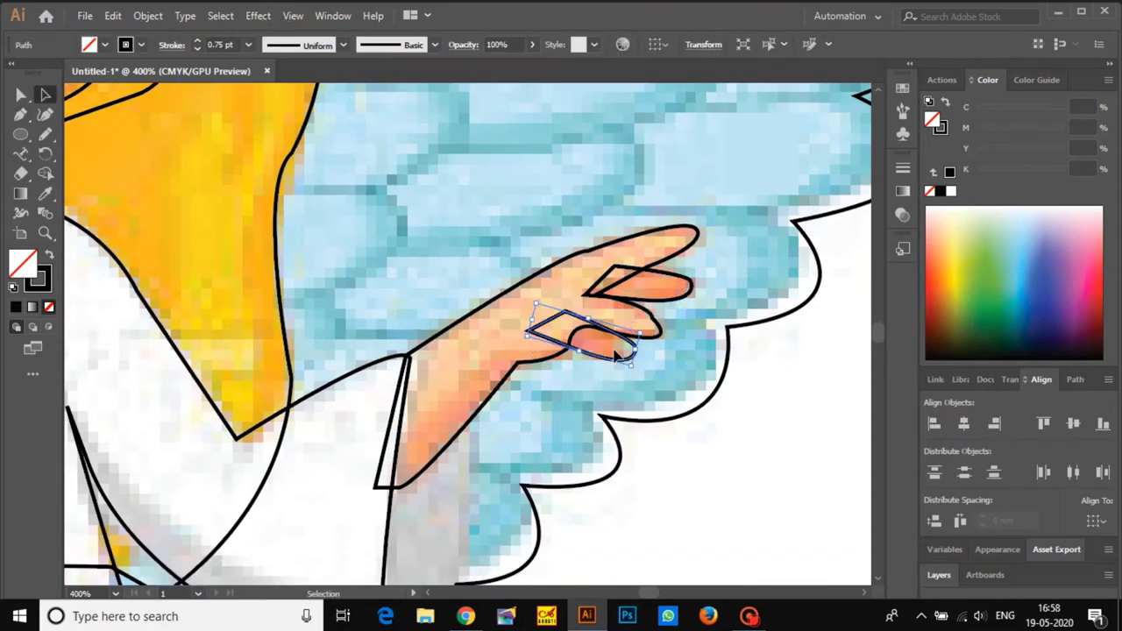
{"action": "left_click", "coordinate": [588, 356], "text": "ctrl"}
{"action": "left_click", "coordinate": [587, 353], "text": "ctrl"}
{"action": "left_click_drag", "start_coordinate": [583, 348], "coordinate": [614, 360]}
{"action": "left_click", "coordinate": [674, 355], "text": "ctrl"}
- Duplicate the right hand outlines over to the left hand, reflect the copy horizontally and align it with the reference
{"action": "scroll", "coordinate": [674, 356], "scroll_direction": "down", "scroll_amount": 4}
{"action": "left_click_drag", "start_coordinate": [480, 349], "coordinate": [616, 333]}
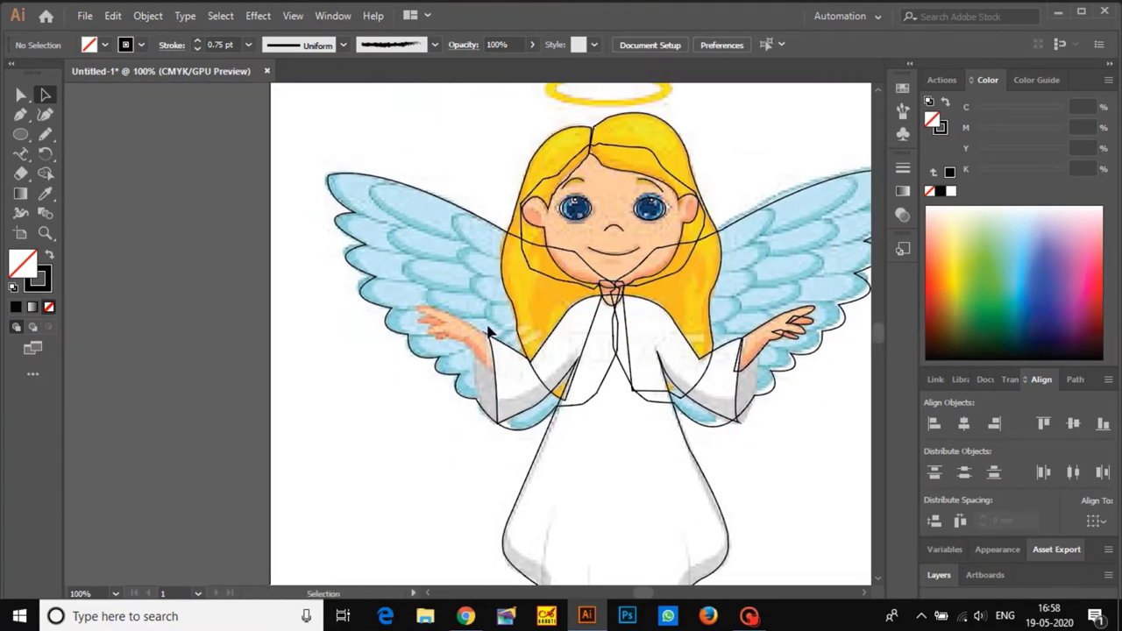
{"action": "left_click", "coordinate": [789, 346]}
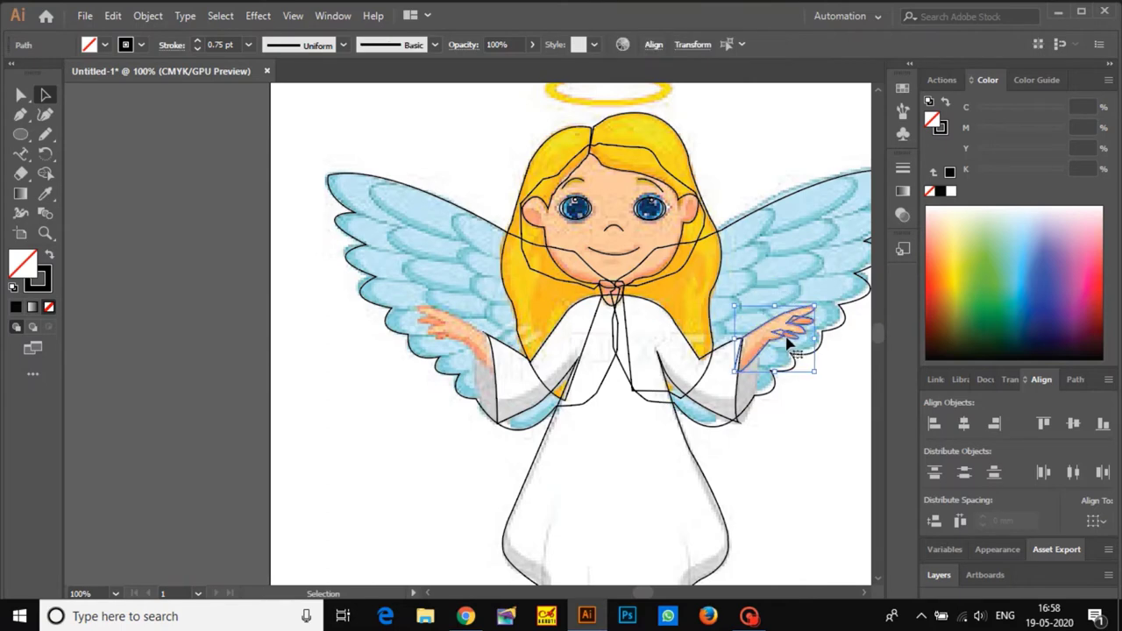
{"action": "left_click_drag", "start_coordinate": [789, 346], "coordinate": [463, 358]}
{"action": "right_click", "coordinate": [463, 358]}
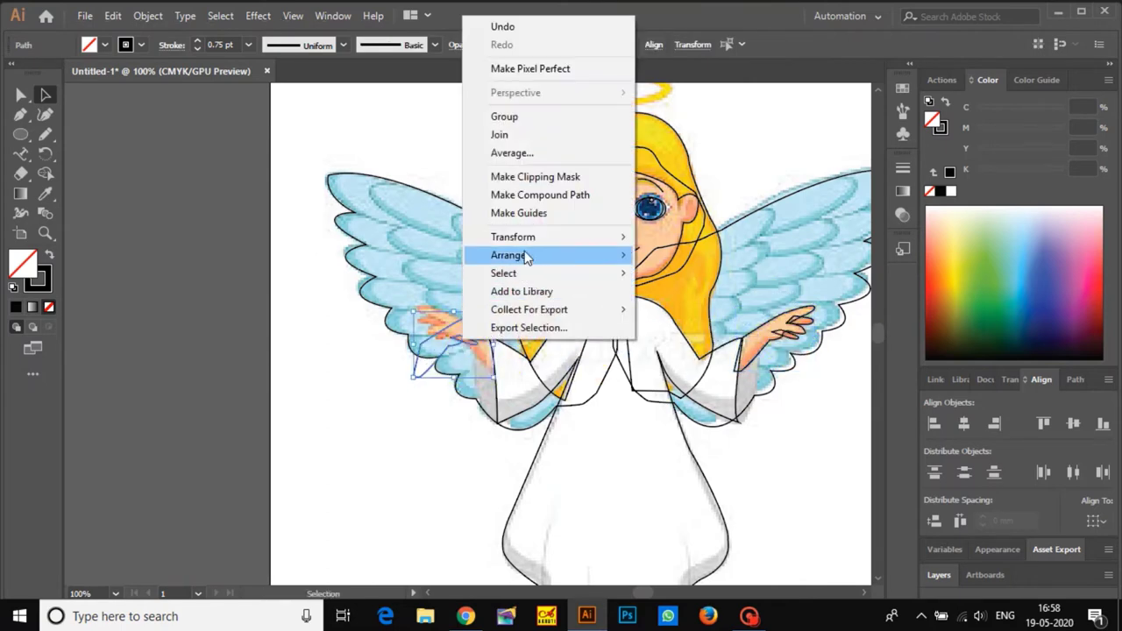
{"action": "mouse_move", "coordinate": [543, 237]}
{"action": "left_click", "coordinate": [675, 298]}
{"action": "left_click", "coordinate": [704, 528]}
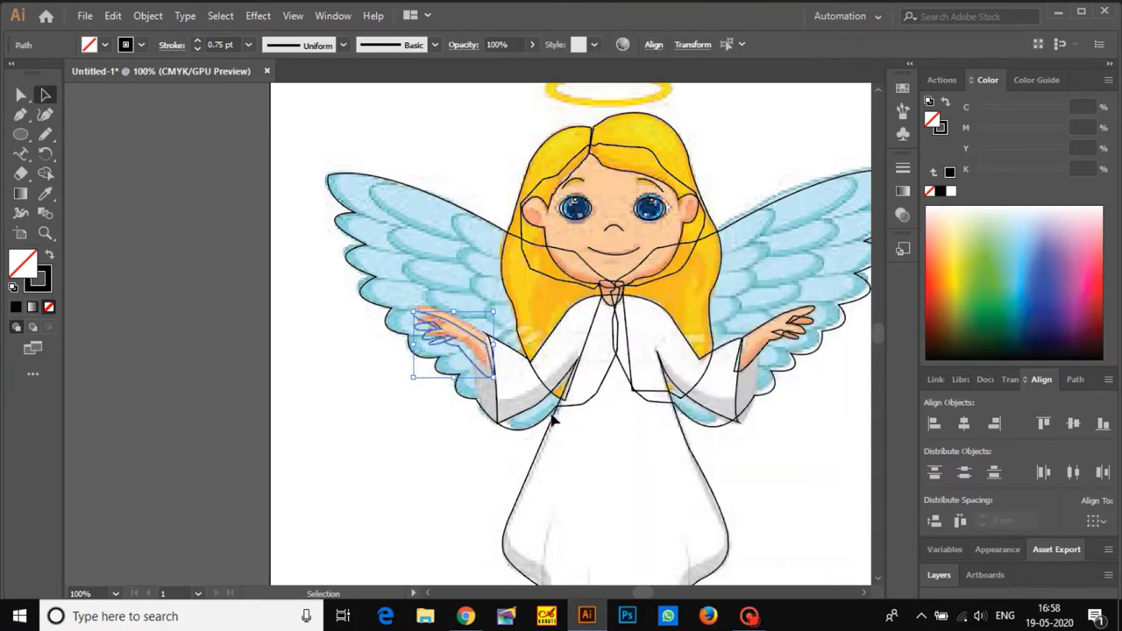
{"action": "left_click_drag", "start_coordinate": [472, 348], "coordinate": [482, 335]}
{"action": "left_click", "coordinate": [458, 347]}
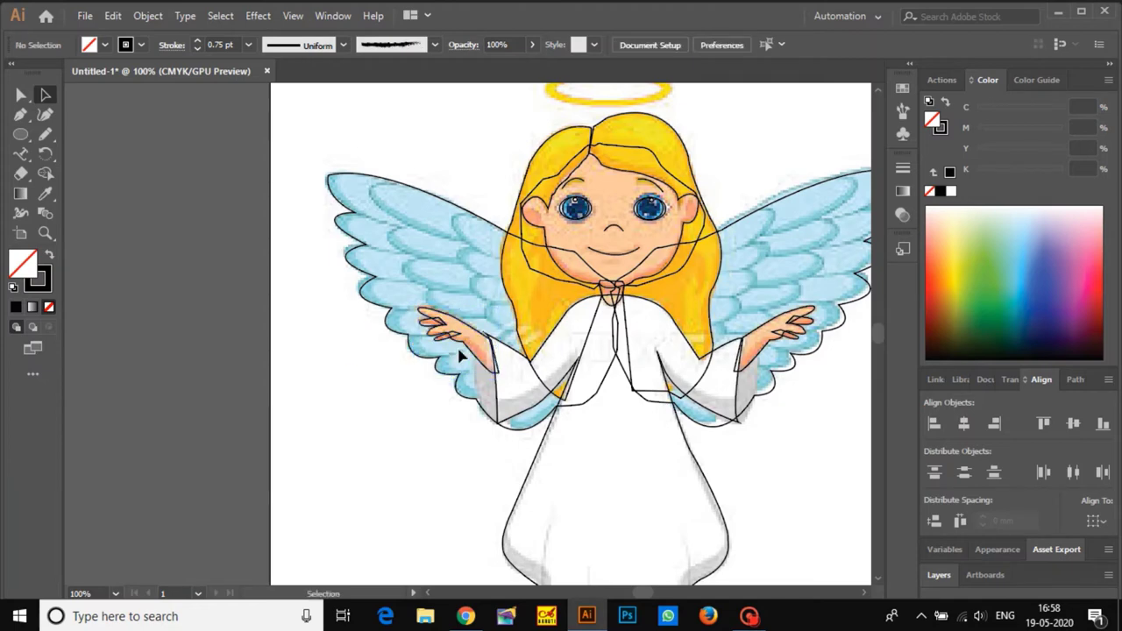
- Move all the traced outlines beside the artboard to check them apart from the reference, and undo the move
{"action": "scroll", "coordinate": [638, 411], "scroll_direction": "down", "scroll_amount": 3}
{"action": "left_click_drag", "start_coordinate": [638, 411], "coordinate": [529, 368]}
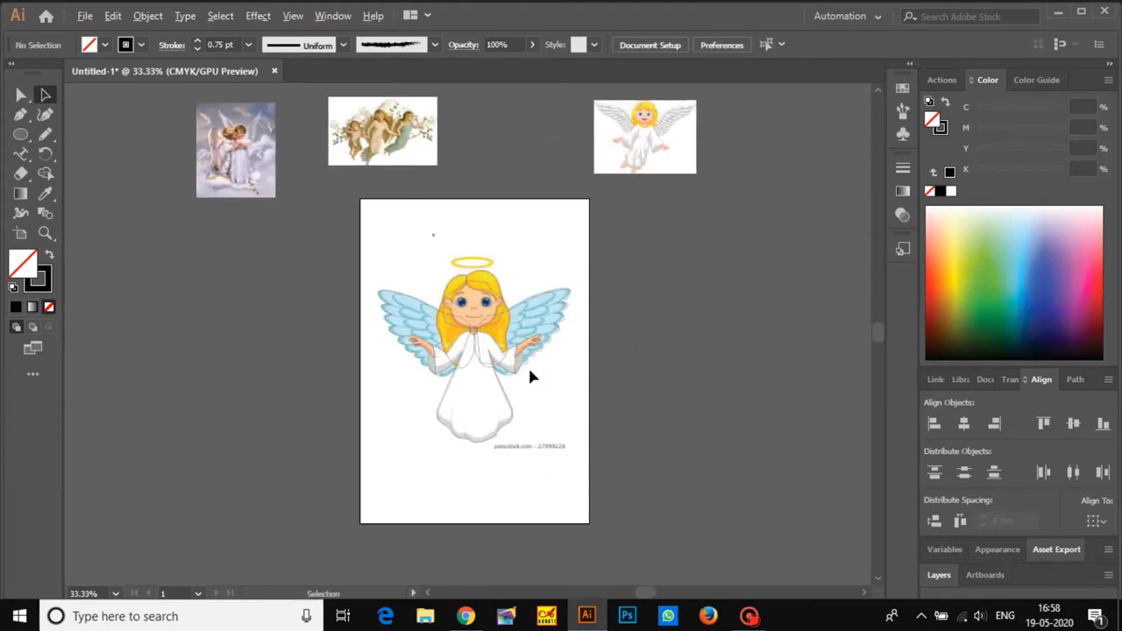
{"action": "left_click", "coordinate": [527, 365]}
{"action": "left_click", "coordinate": [602, 391]}
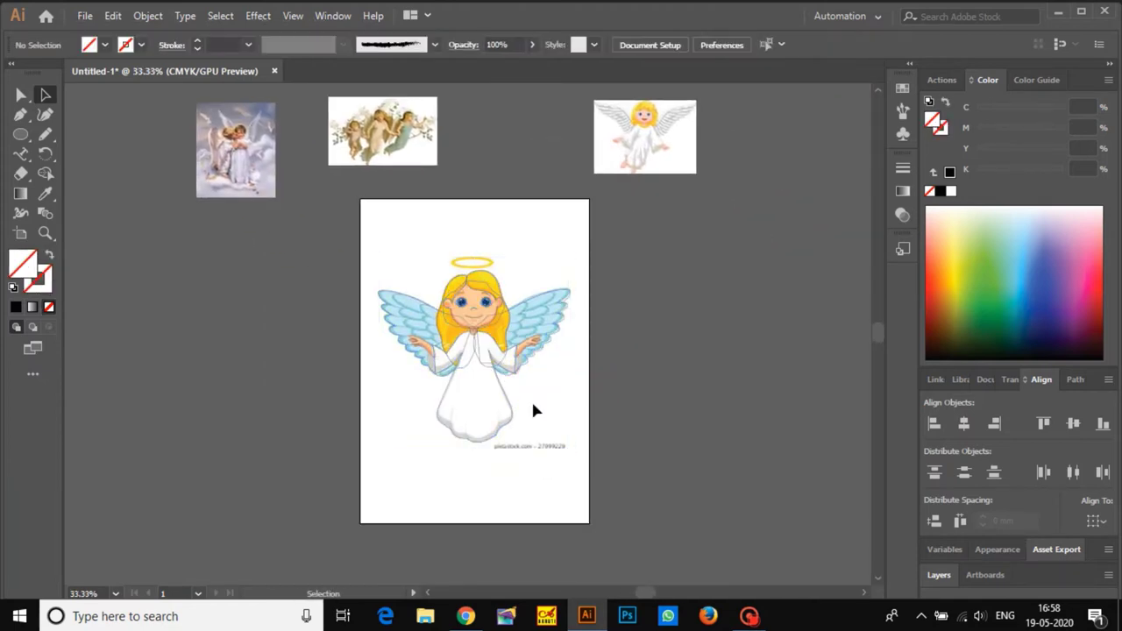
{"action": "left_click", "coordinate": [522, 377]}
{"action": "left_click_drag", "start_coordinate": [474, 331], "coordinate": [723, 334]}
{"action": "left_click_drag", "start_coordinate": [698, 397], "coordinate": [489, 423]}
{"action": "left_click", "coordinate": [514, 351]}
{"action": "left_click_drag", "start_coordinate": [443, 288], "coordinate": [623, 476]}
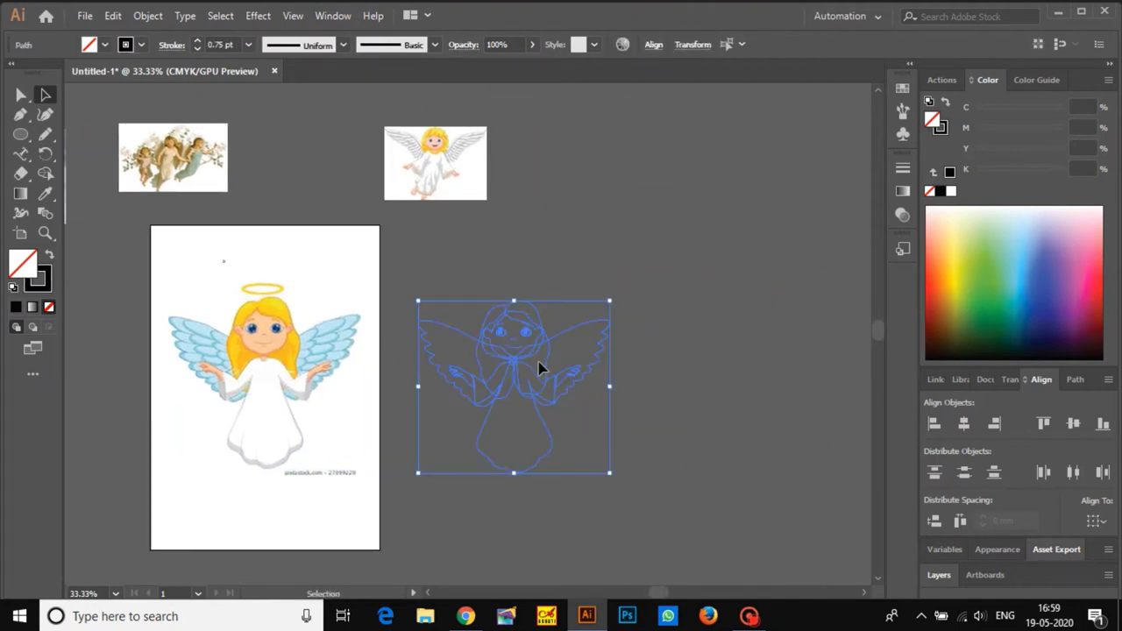
{"action": "key", "text": "ctrl+z"}
{"action": "left_click", "coordinate": [340, 361]}
{"action": "left_click_drag", "start_coordinate": [376, 358], "coordinate": [559, 412]}
{"action": "left_click", "coordinate": [546, 372]}
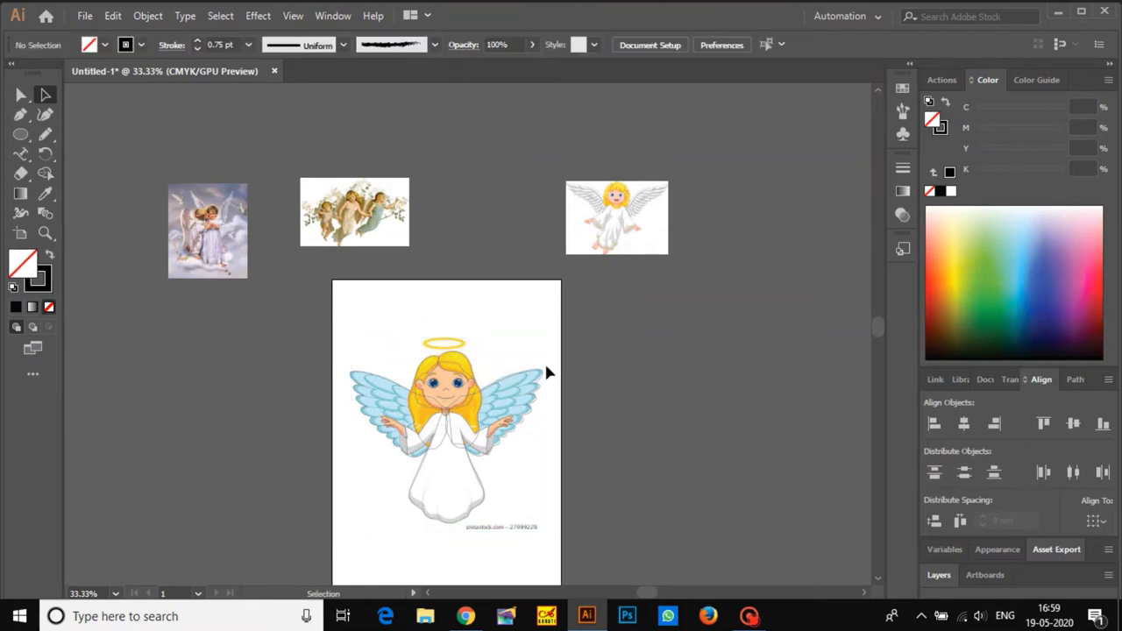
{"action": "left_click", "coordinate": [506, 449]}
{"action": "left_click_drag", "start_coordinate": [336, 319], "coordinate": [623, 574]}
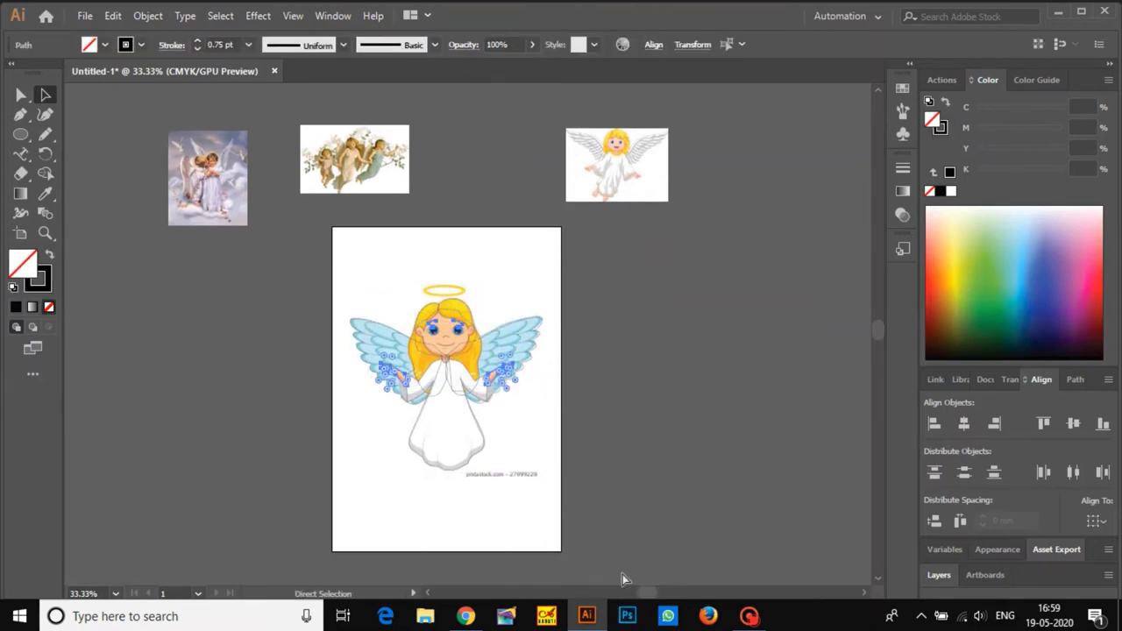
{"action": "left_click", "coordinate": [623, 574]}
- Draw one ellipse along the halo's inner edge and a larger one fitted to its outer edge
{"action": "scroll", "coordinate": [439, 297], "scroll_direction": "up", "scroll_amount": 5}
{"action": "left_click_drag", "start_coordinate": [439, 285], "coordinate": [446, 419]}
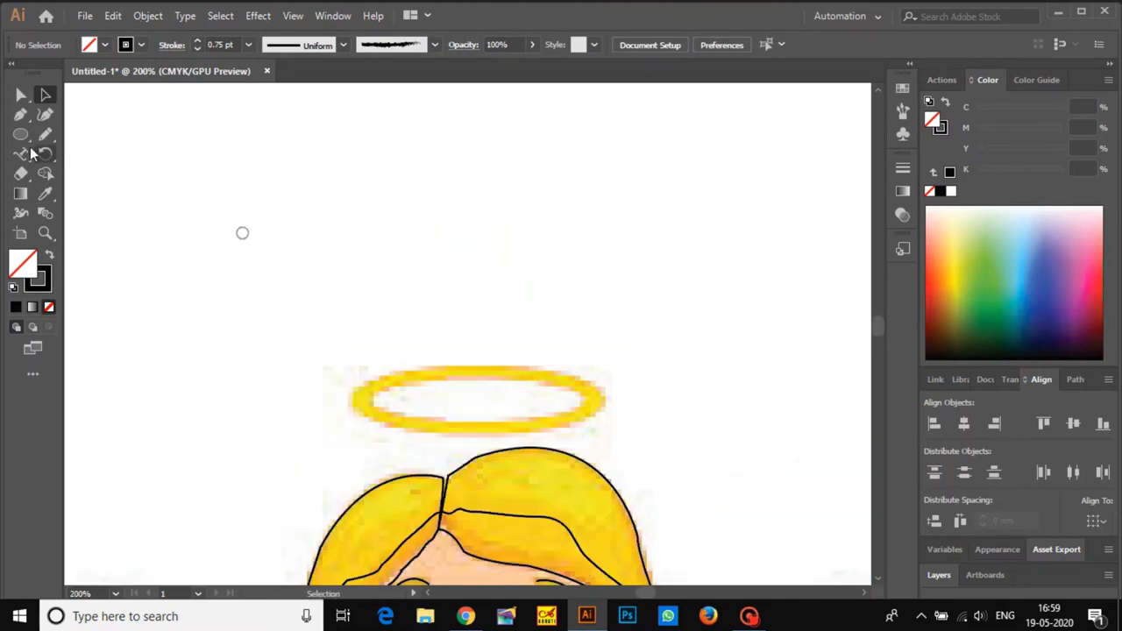
{"action": "left_click_drag", "start_coordinate": [368, 392], "coordinate": [593, 417]}
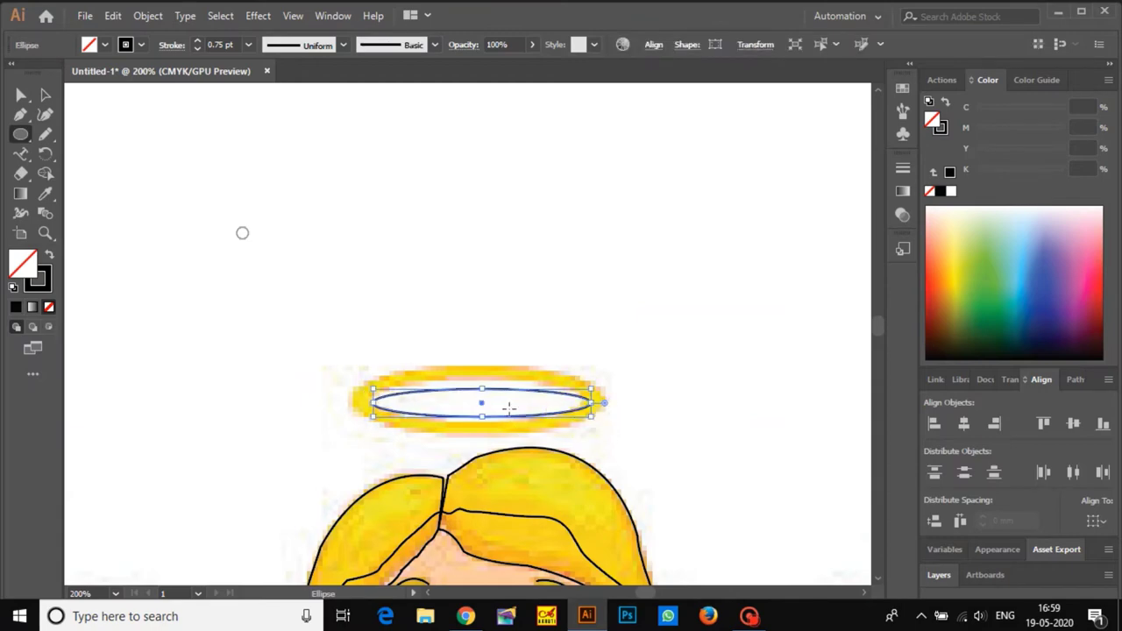
{"action": "left_click_drag", "start_coordinate": [481, 416], "coordinate": [475, 368]}
{"action": "key", "text": "a"}
{"action": "left_click_drag", "start_coordinate": [587, 400], "coordinate": [605, 399]}
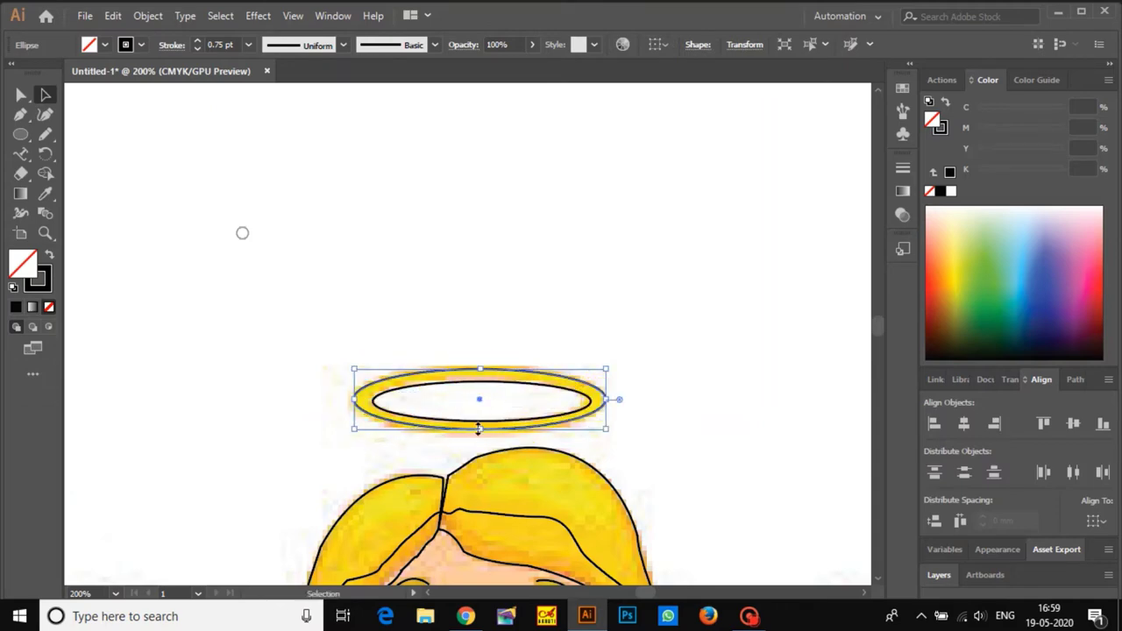
{"action": "left_click_drag", "start_coordinate": [478, 430], "coordinate": [478, 433]}
- Try to combine the two halo ellipses into a ring with Pathfinder operations, including Trim and Merge
{"action": "left_click_drag", "start_coordinate": [497, 340], "coordinate": [557, 400]}
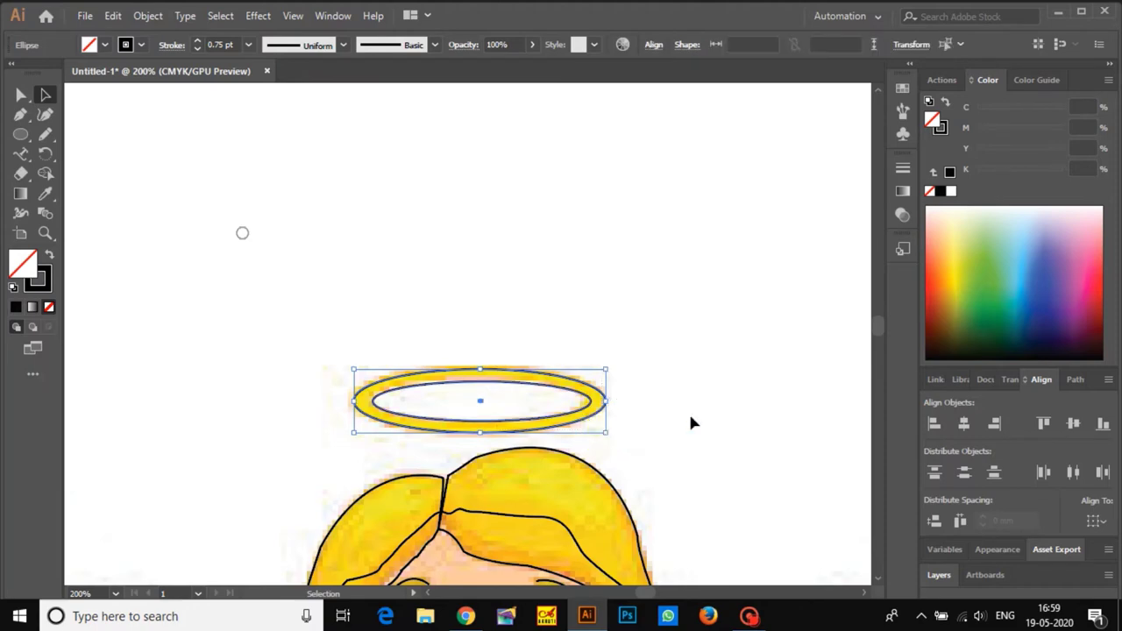
{"action": "left_click", "coordinate": [1079, 380]}
{"action": "left_click", "coordinate": [996, 425]}
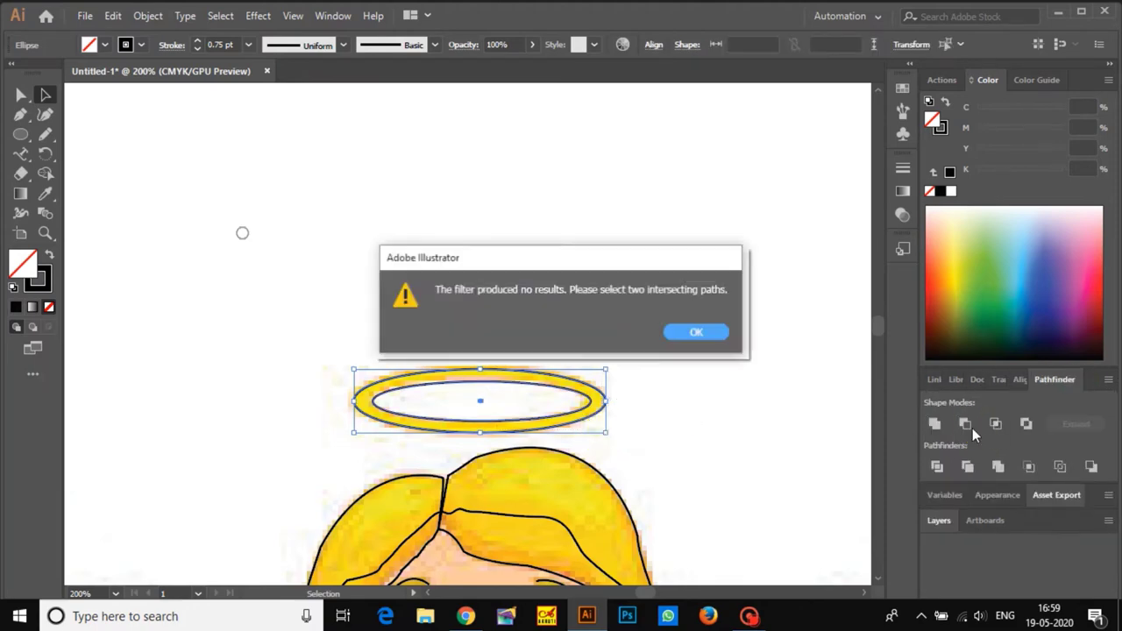
{"action": "left_click", "coordinate": [702, 332]}
{"action": "left_click", "coordinate": [969, 465]}
{"action": "left_click", "coordinate": [706, 333]}
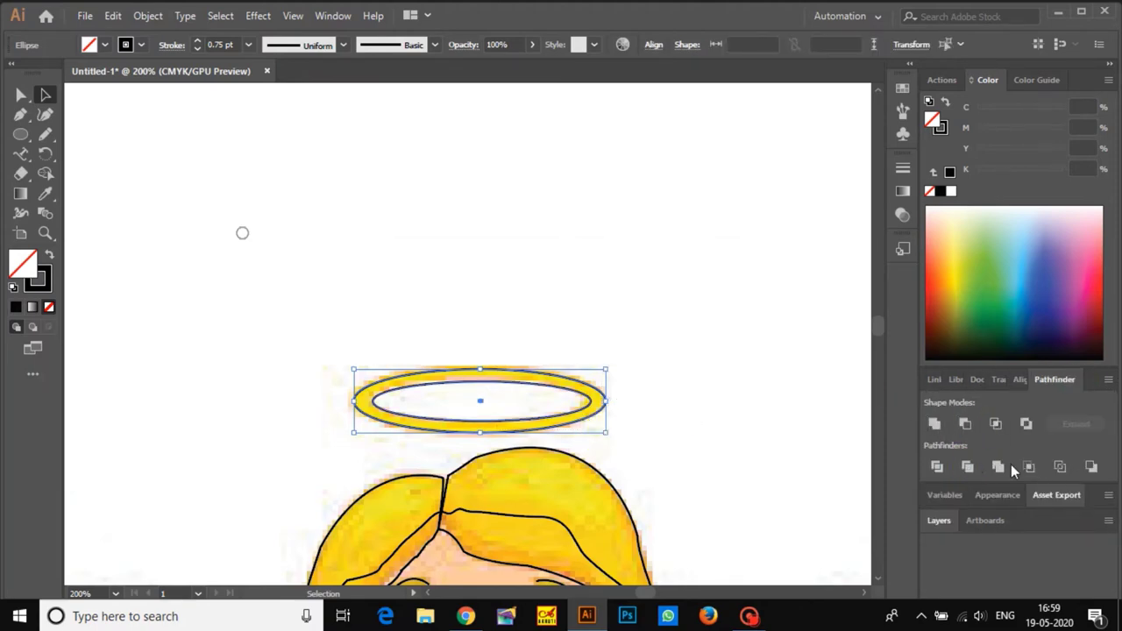
{"action": "left_click", "coordinate": [1008, 465]}
{"action": "left_click", "coordinate": [718, 332]}
- Try Pathfinder Crop on the two halo ellipses, undo it and try Trim again
{"action": "scroll", "coordinate": [509, 359], "scroll_direction": "down", "scroll_amount": 2}
{"action": "left_click", "coordinate": [555, 376]}
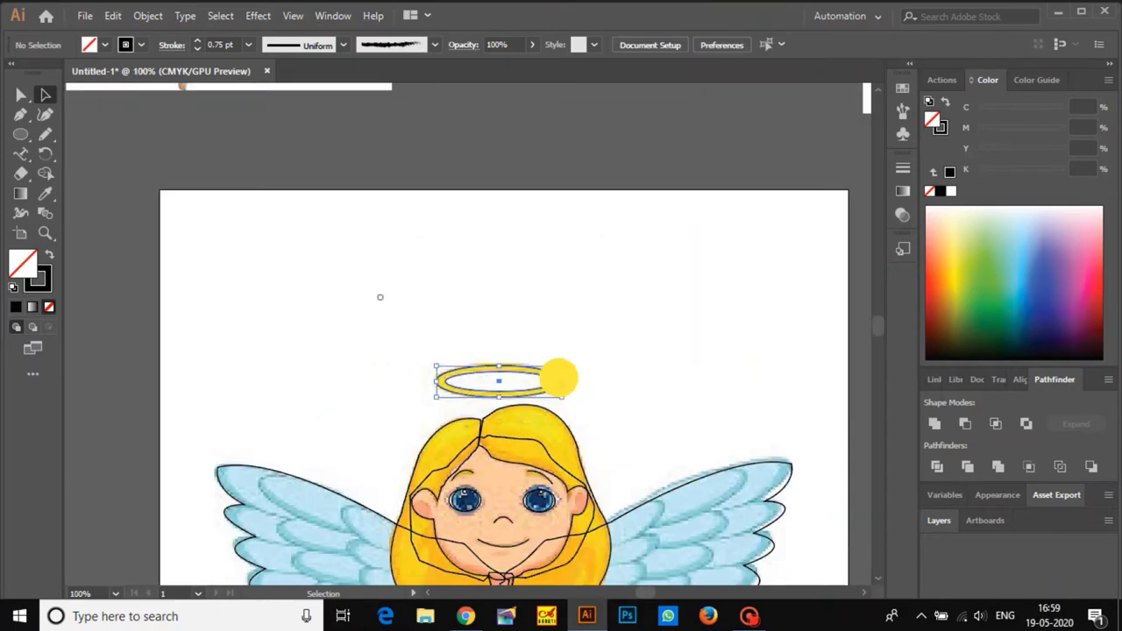
{"action": "left_click", "coordinate": [1028, 467]}
{"action": "left_click", "coordinate": [554, 389]}
{"action": "key", "text": "ctrl+z"}
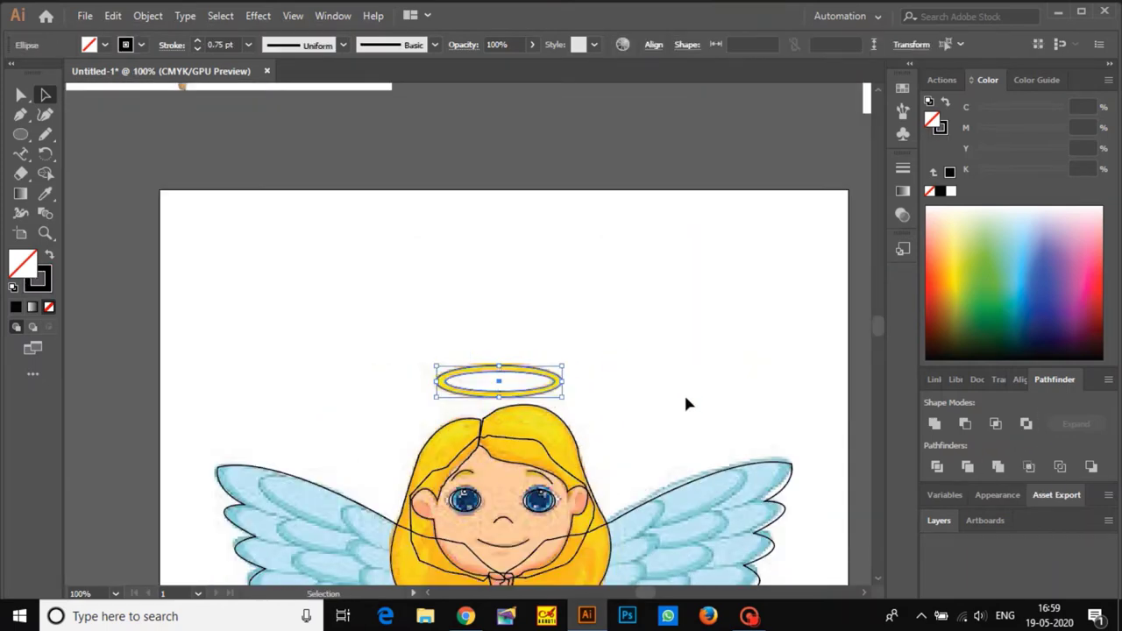
{"action": "left_click", "coordinate": [971, 465]}
{"action": "left_click", "coordinate": [711, 333]}
- Try Pathfinder Outline on the halo ellipses with the default fill and stroke, and undo these changes
{"action": "left_click", "coordinate": [1060, 467]}
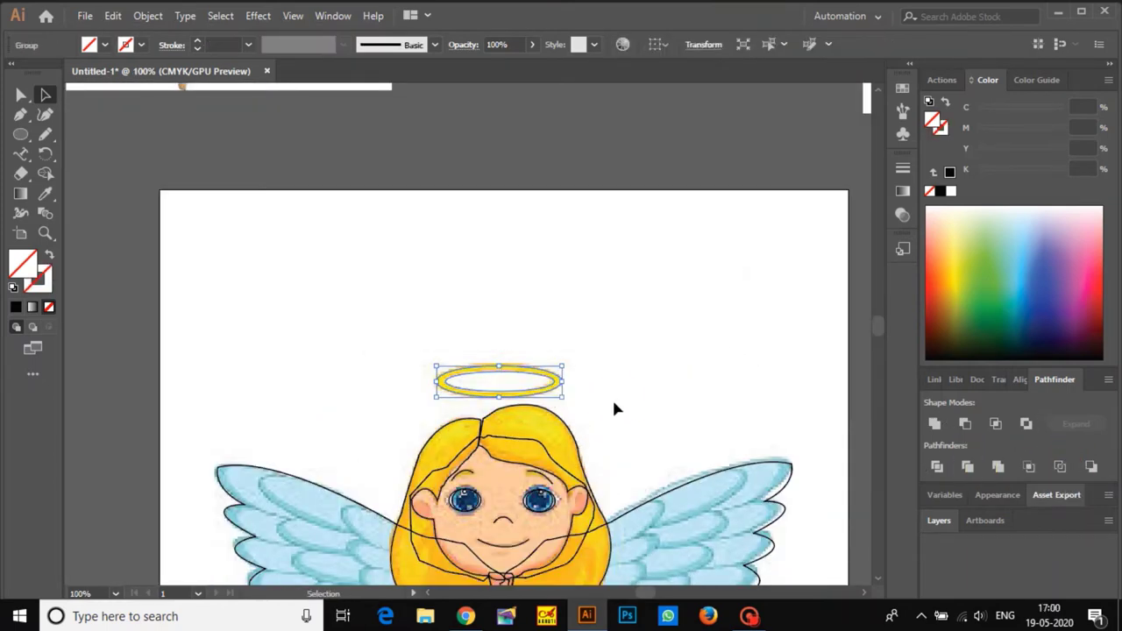
{"action": "left_click", "coordinate": [545, 383]}
{"action": "left_click", "coordinate": [544, 395]}
{"action": "left_click", "coordinate": [12, 288]}
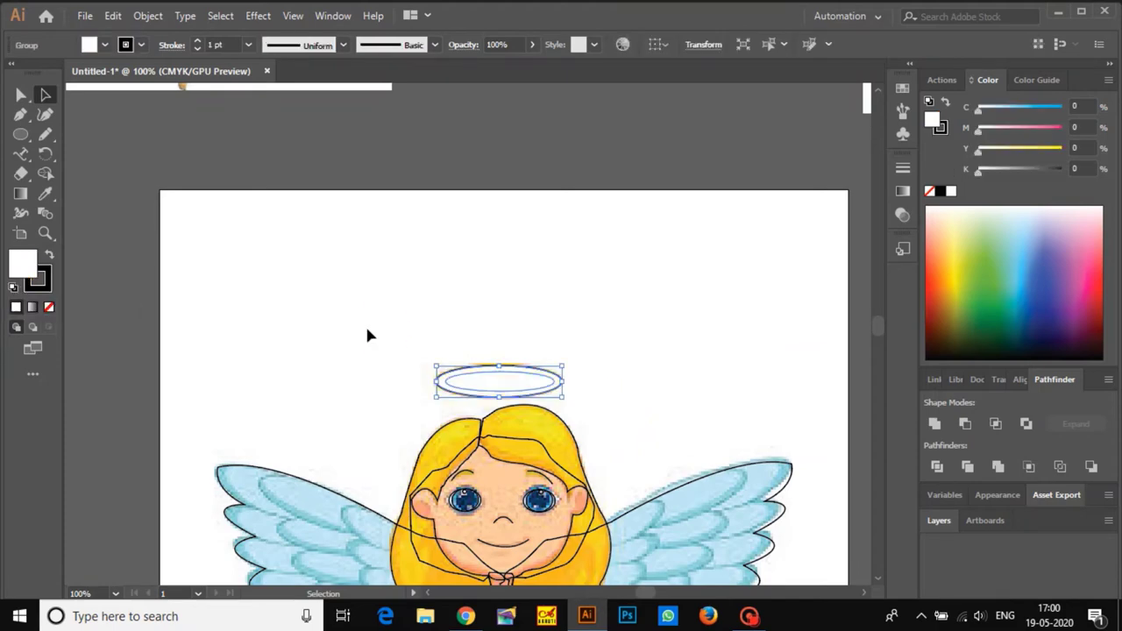
{"action": "left_click", "coordinate": [365, 325]}
{"action": "scroll", "coordinate": [474, 388], "scroll_direction": "up", "scroll_amount": 3}
{"action": "key", "text": "ctrl+z"}
{"action": "key", "text": "ctrl+z"}
- Fill the outer halo ellipse with yellow at C 15.41, M 0, Y 100, K 0
{"action": "left_click", "coordinate": [536, 421]}
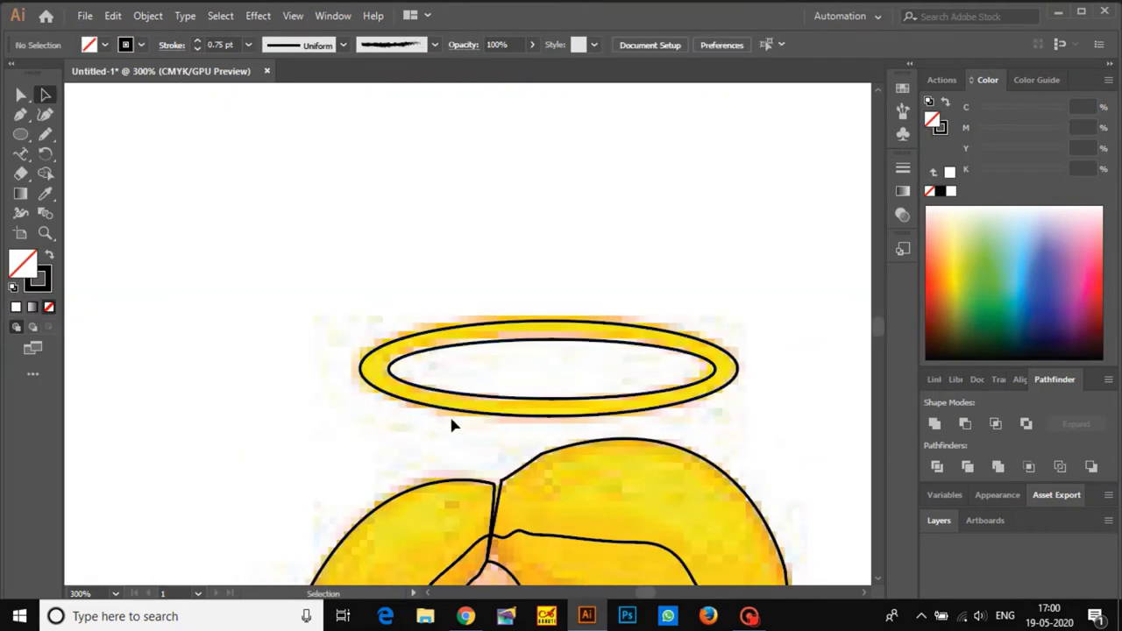
{"action": "left_click", "coordinate": [469, 410]}
{"action": "double_click", "coordinate": [21, 272]}
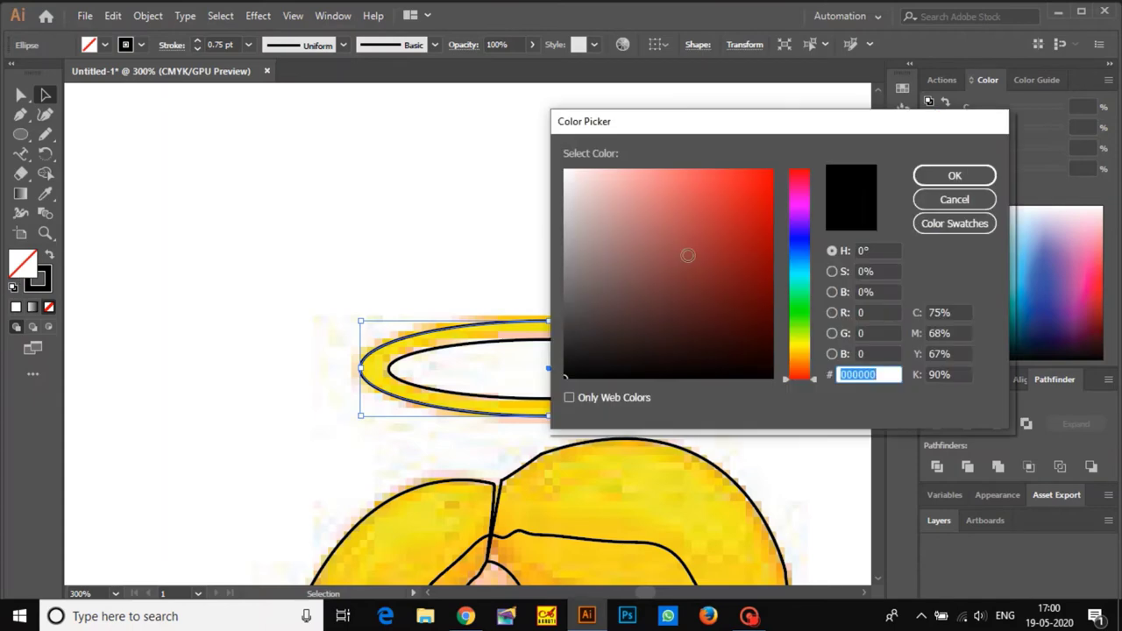
{"action": "left_click_drag", "start_coordinate": [799, 368], "coordinate": [799, 340]}
{"action": "left_click", "coordinate": [920, 173]}
{"action": "left_click", "coordinate": [688, 246]}
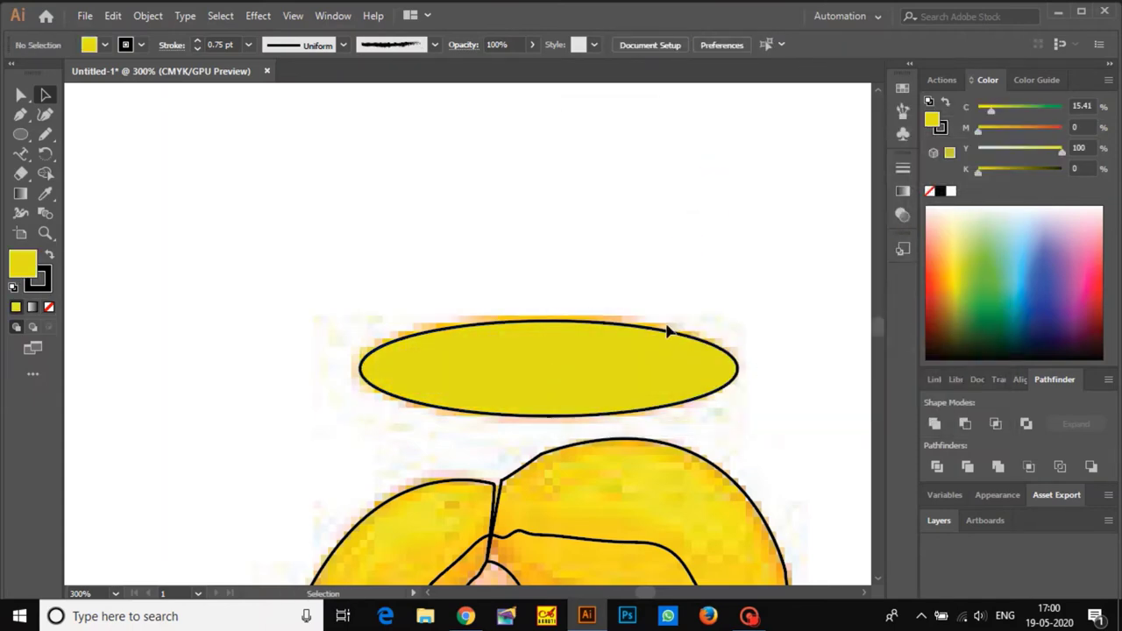
- Send the yellow outer halo ellipse one level back so it sits behind the inner ellipse
{"action": "left_click_drag", "start_coordinate": [667, 326], "coordinate": [694, 376]}
{"action": "left_click", "coordinate": [709, 292]}
{"action": "left_click", "coordinate": [733, 358]}
{"action": "key", "text": "ctrl+z"}
{"action": "left_click", "coordinate": [690, 366]}
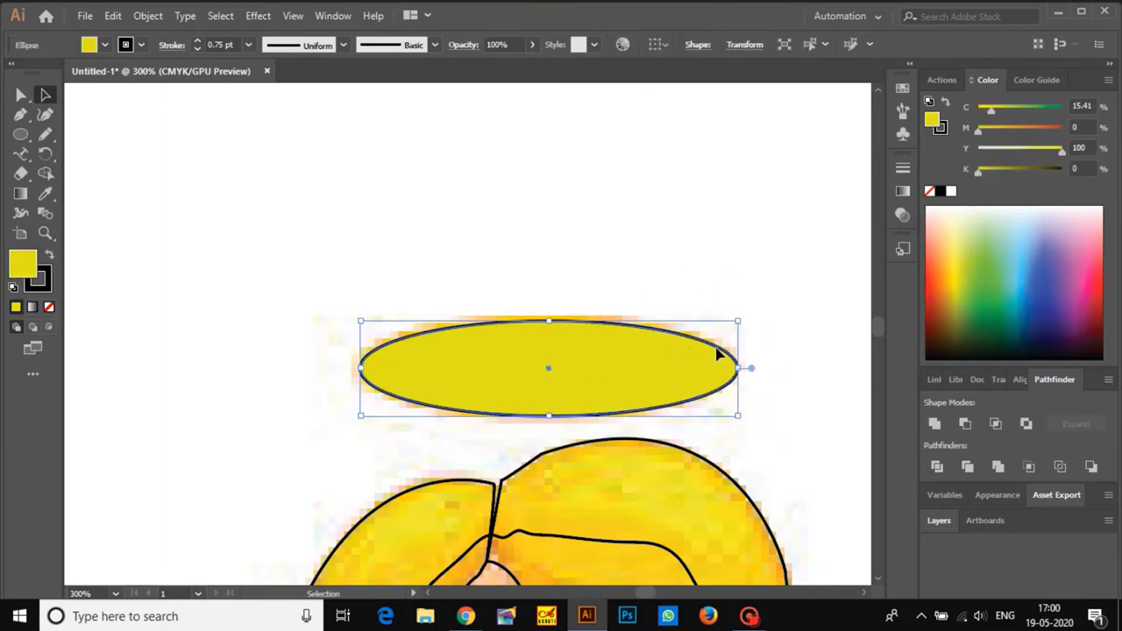
{"action": "key", "text": "ctrl+shift+["}
{"action": "key", "text": "ctrl+z"}
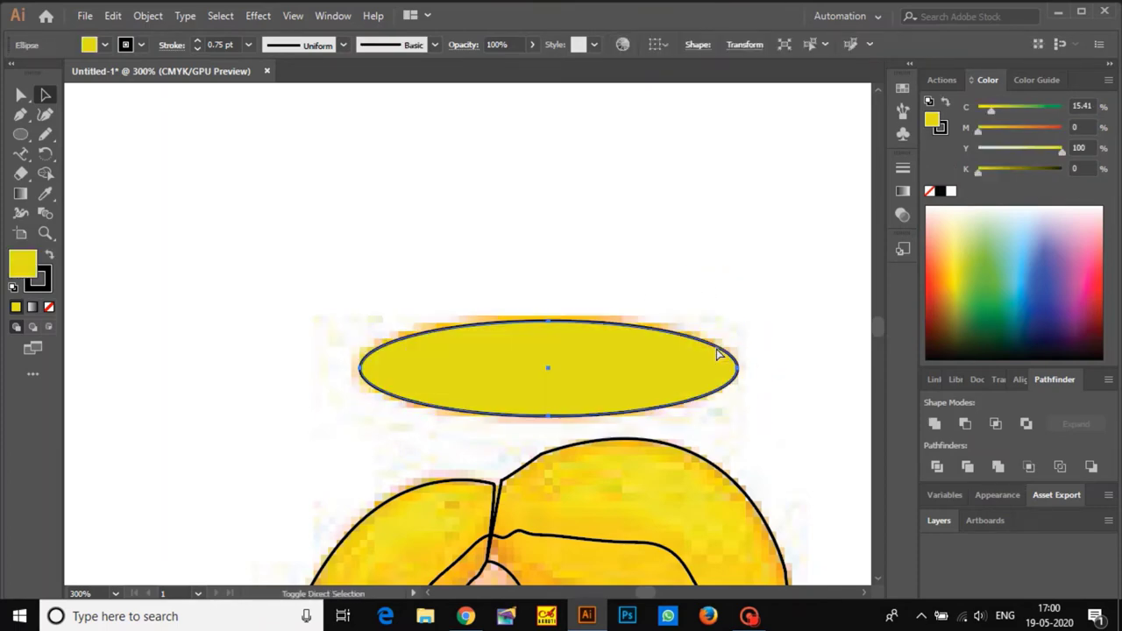
{"action": "key", "text": "ctrl+["}
- Fill the inner halo ellipse with pale cream at C 2.75, M 0, Y 23.14, K 0
{"action": "left_click", "coordinate": [712, 370]}
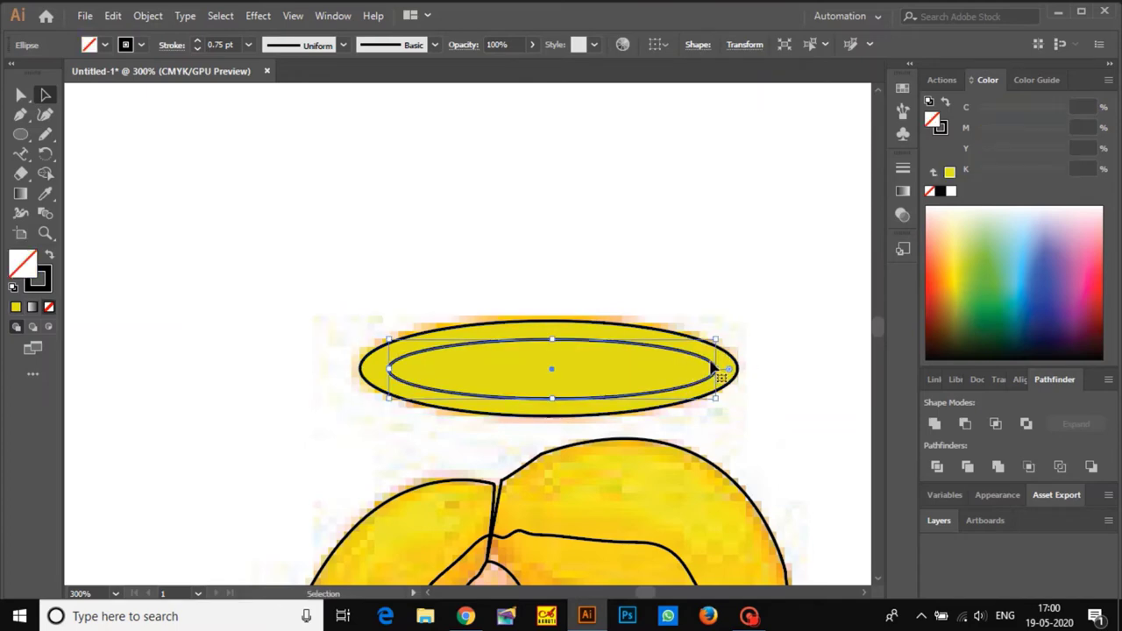
{"action": "key", "text": "i"}
{"action": "left_click", "coordinate": [960, 214]}
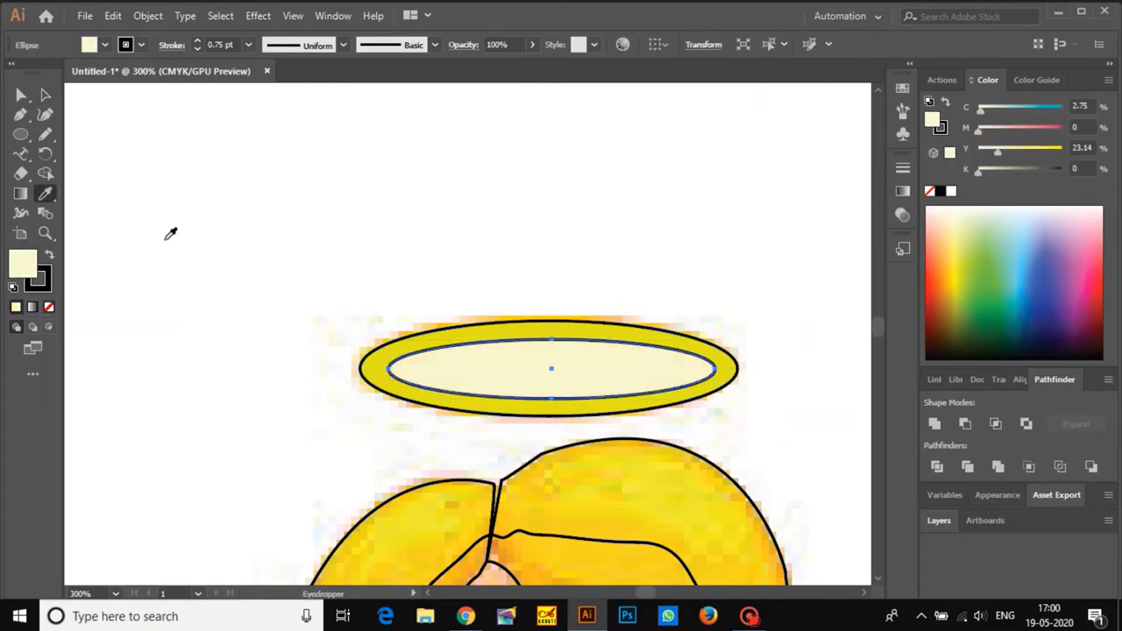
- Select both halo ellipses, apply Pathfinder Trim, and undo the test move of the trimmed pieces
{"action": "key", "text": "v"}
{"action": "left_click_drag", "start_coordinate": [353, 283], "coordinate": [456, 342]}
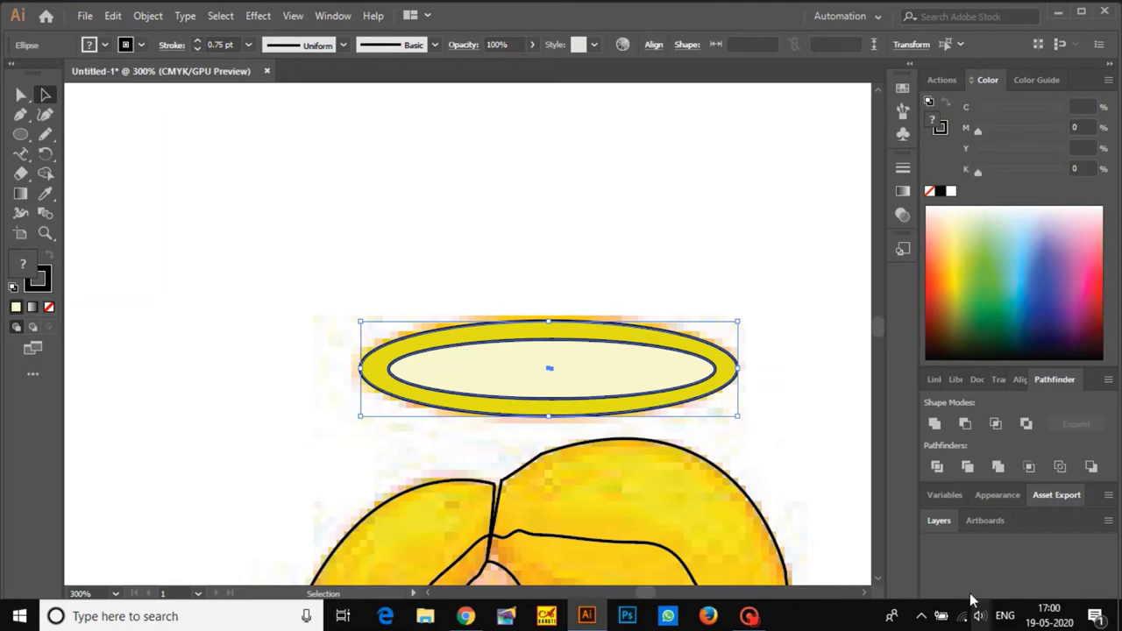
{"action": "left_click", "coordinate": [967, 465]}
{"action": "left_click", "coordinate": [763, 381]}
{"action": "left_click_drag", "start_coordinate": [726, 383], "coordinate": [543, 226]}
{"action": "key", "text": "ctrl+z"}
- Try the default fill and stroke on the trimmed halo, undo it, and try a black stroke from the Color Picker
{"action": "left_click", "coordinate": [15, 287]}
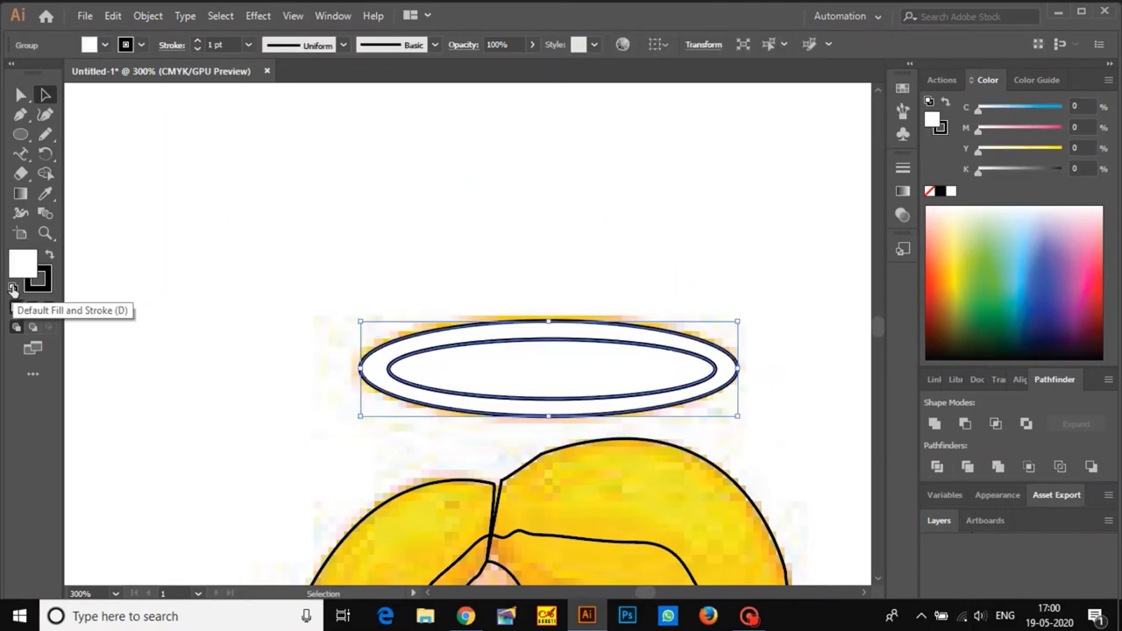
{"action": "key", "text": "ctrl+z"}
{"action": "double_click", "coordinate": [38, 281]}
{"action": "left_click", "coordinate": [594, 378]}
{"action": "left_click", "coordinate": [958, 175]}
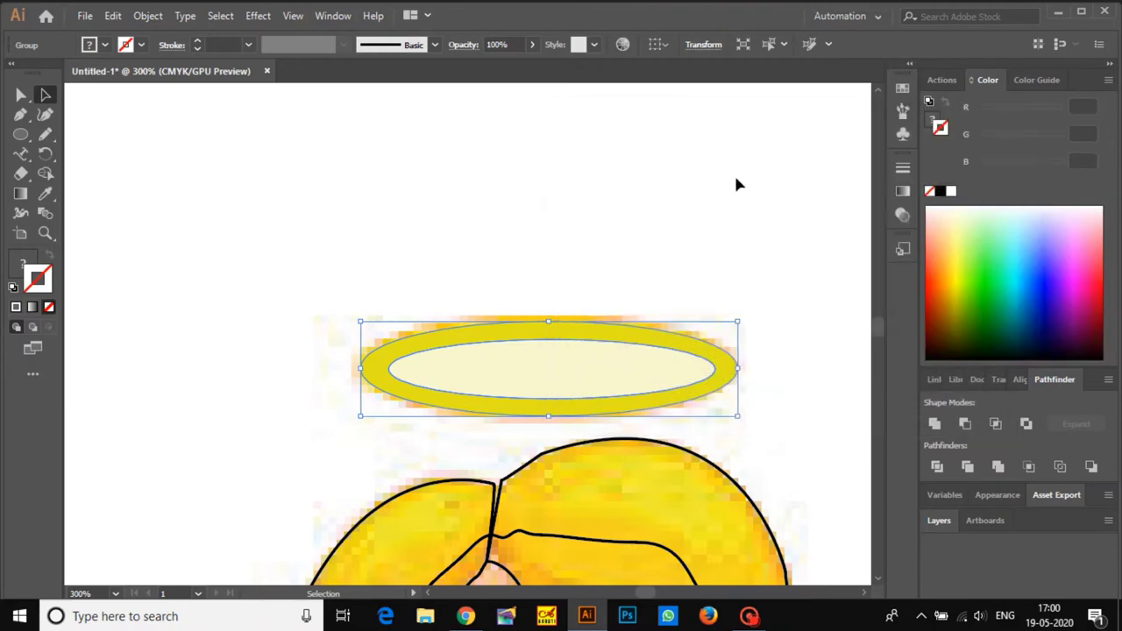
{"action": "double_click", "coordinate": [35, 281]}
{"action": "left_click", "coordinate": [694, 376]}
{"action": "left_click", "coordinate": [950, 175]}
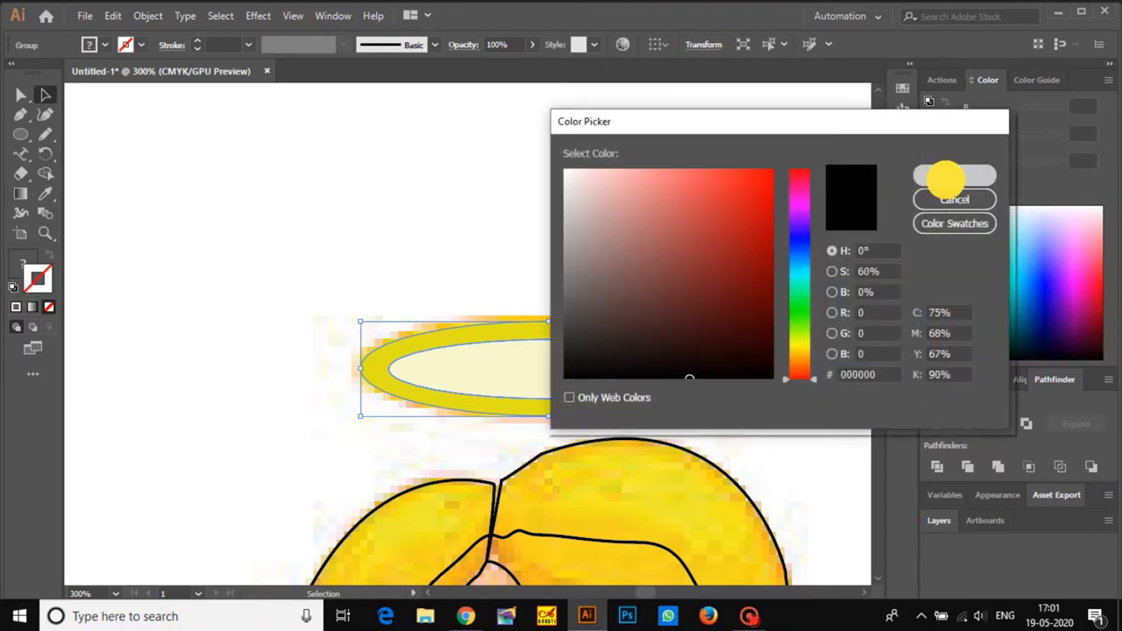
- Give the trimmed halo pieces the default 1 pt black stroke and remove their fill
{"action": "left_click", "coordinate": [13, 286]}
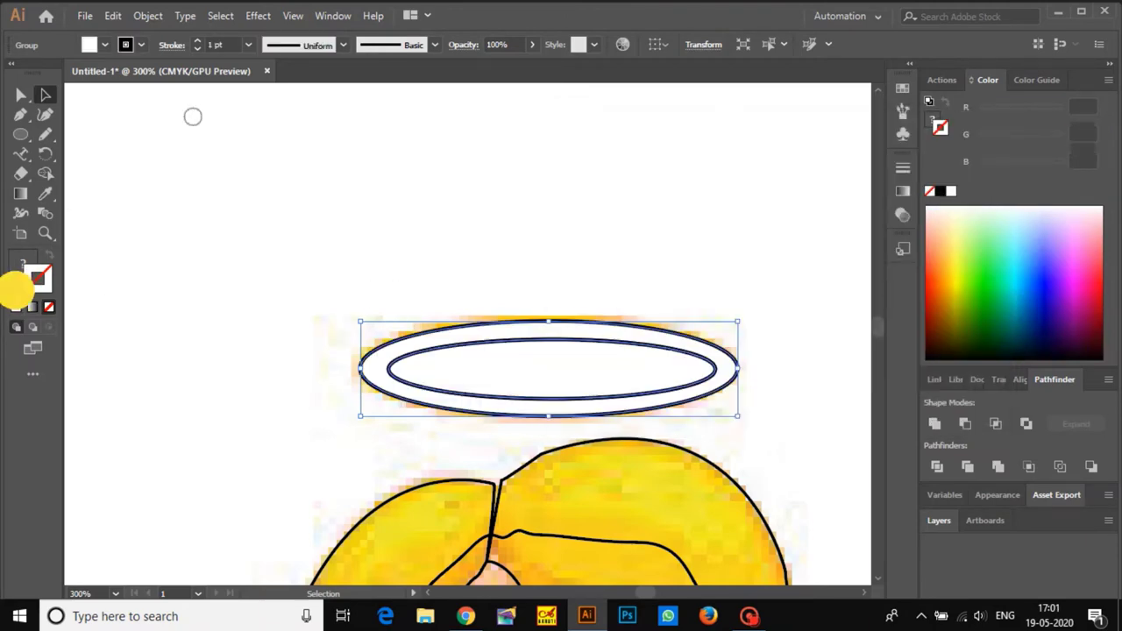
{"action": "left_click", "coordinate": [49, 306]}
{"action": "left_click", "coordinate": [166, 284]}
- Pick a yellow fill of C 1.83, M 7.43, Y 99.38, K 0 and apply it to the halo group
{"action": "double_click", "coordinate": [33, 279]}
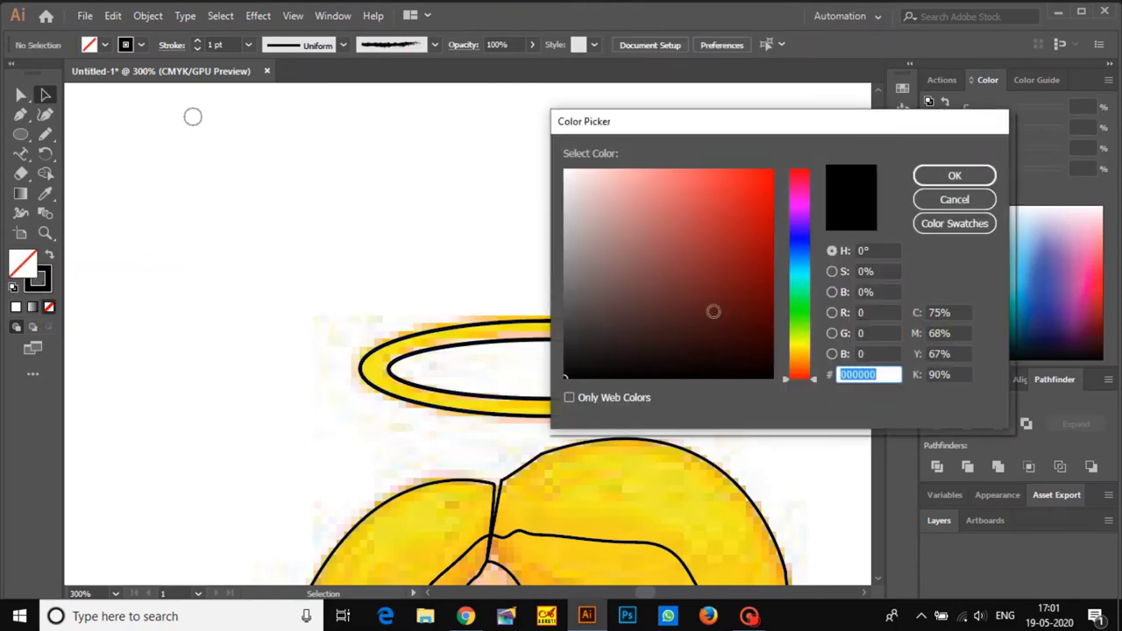
{"action": "left_click_drag", "start_coordinate": [652, 222], "coordinate": [612, 193]}
{"action": "left_click", "coordinate": [804, 348]}
{"action": "left_click_drag", "start_coordinate": [766, 284], "coordinate": [778, 178]}
{"action": "key", "text": "Return"}
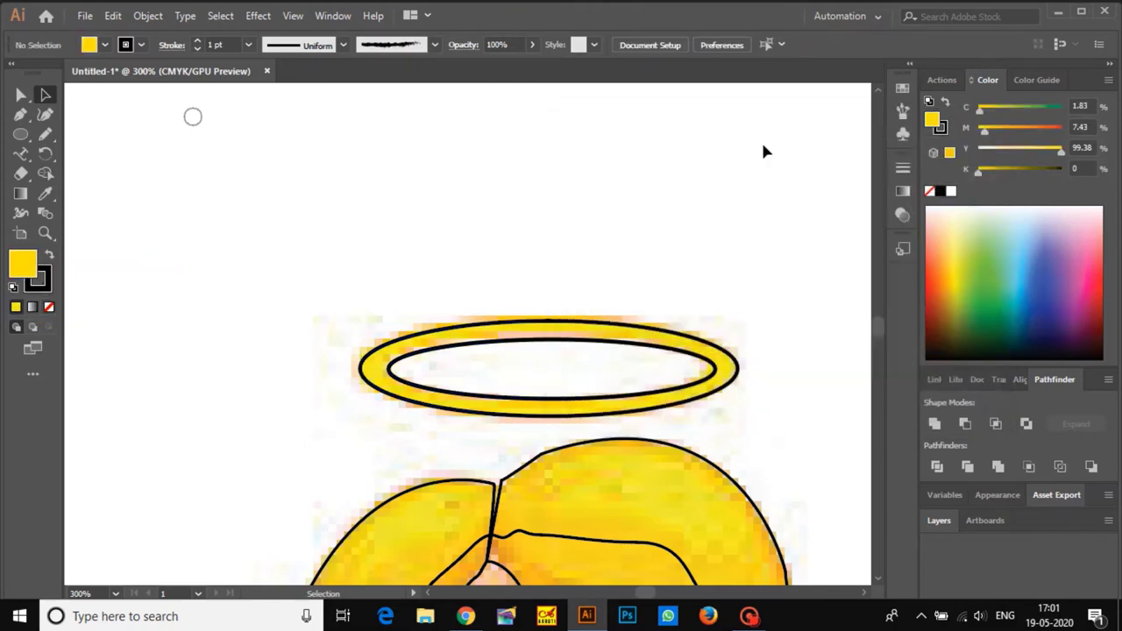
{"action": "left_click", "coordinate": [639, 326]}
{"action": "left_click", "coordinate": [16, 307]}
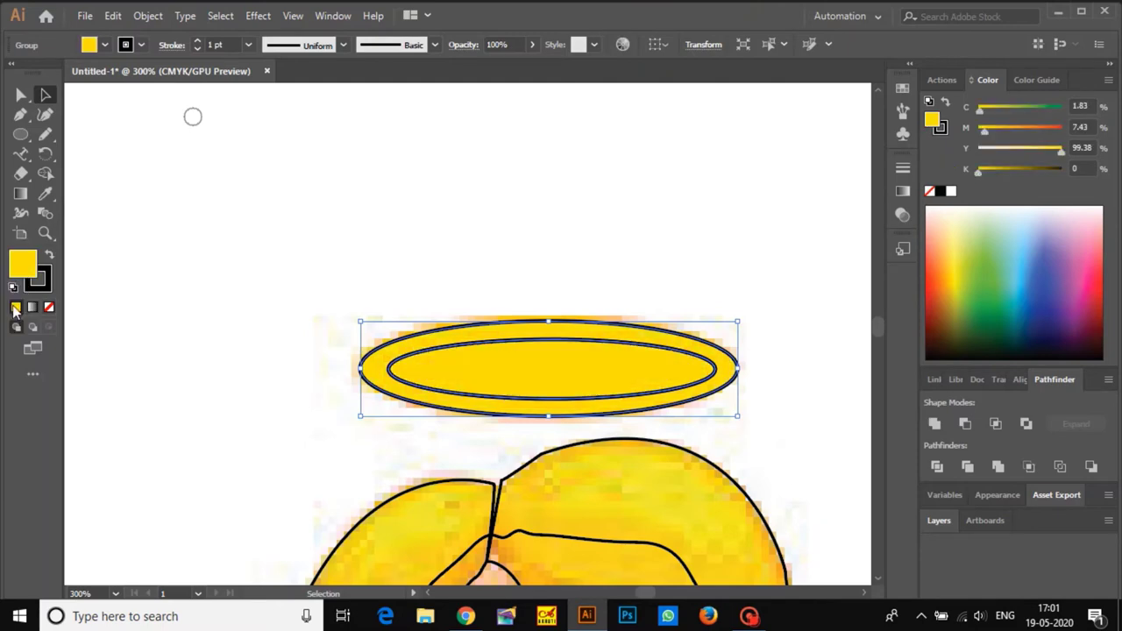
{"action": "left_click", "coordinate": [121, 297]}
- Try Pathfinder Merge, Crop and Trim on the yellow halo group, undoing each operation
{"action": "left_click", "coordinate": [487, 358]}
{"action": "left_click", "coordinate": [999, 468]}
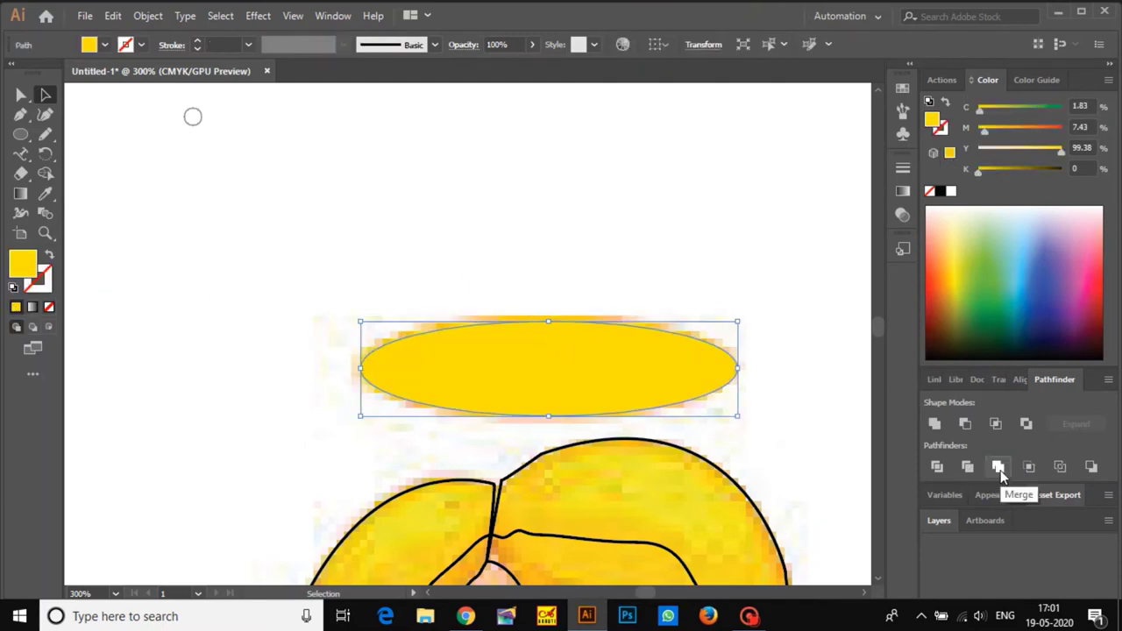
{"action": "key", "text": "ctrl+z"}
{"action": "left_click", "coordinate": [1030, 469]}
{"action": "key", "text": "ctrl+z"}
{"action": "left_click", "coordinate": [974, 470]}
{"action": "key", "text": "ctrl+z"}
- Try Pathfinder Intersect, Outline and Minus Back on the halo group and undo the changes
{"action": "left_click", "coordinate": [991, 427]}
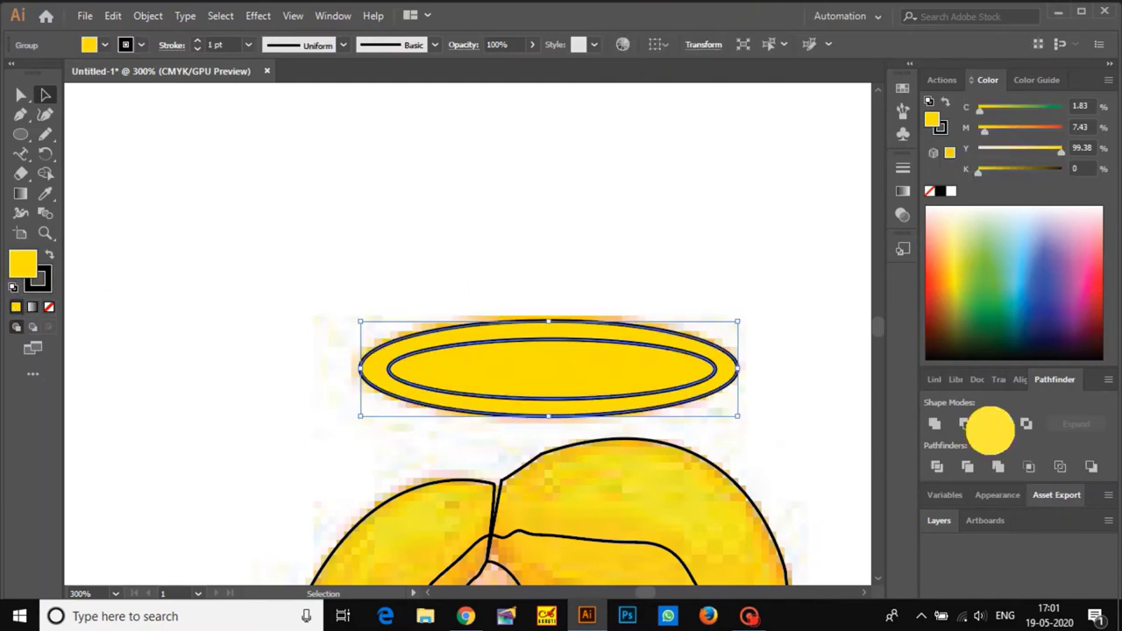
{"action": "left_click", "coordinate": [697, 330]}
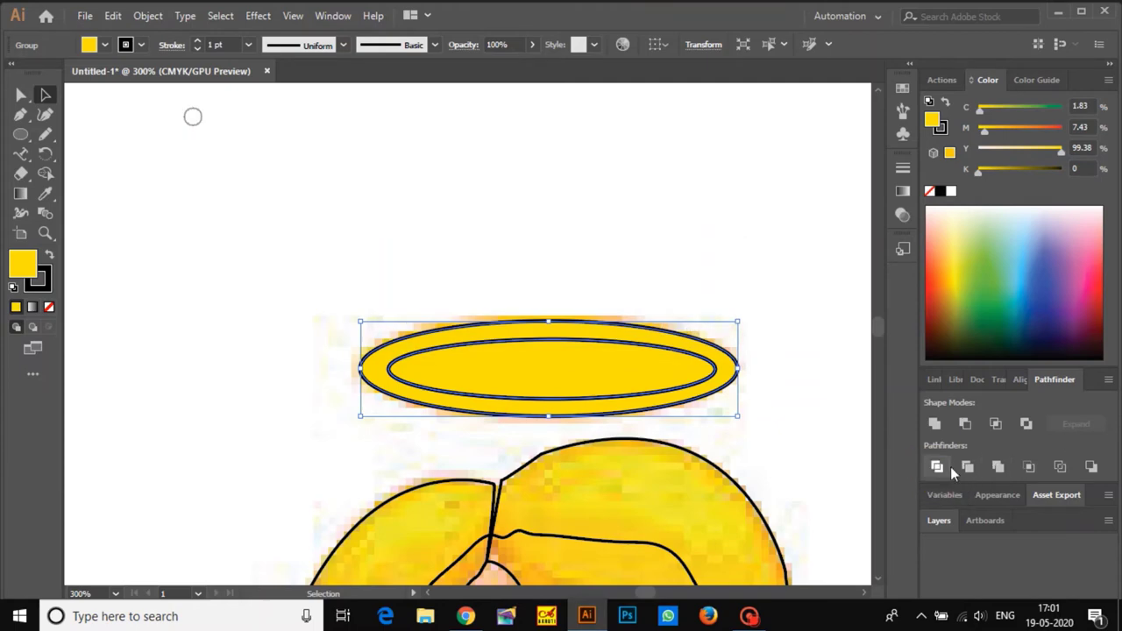
{"action": "left_click", "coordinate": [1059, 467]}
{"action": "left_click", "coordinate": [1090, 466]}
{"action": "left_click", "coordinate": [721, 328]}
{"action": "key", "text": "ctrl+z"}
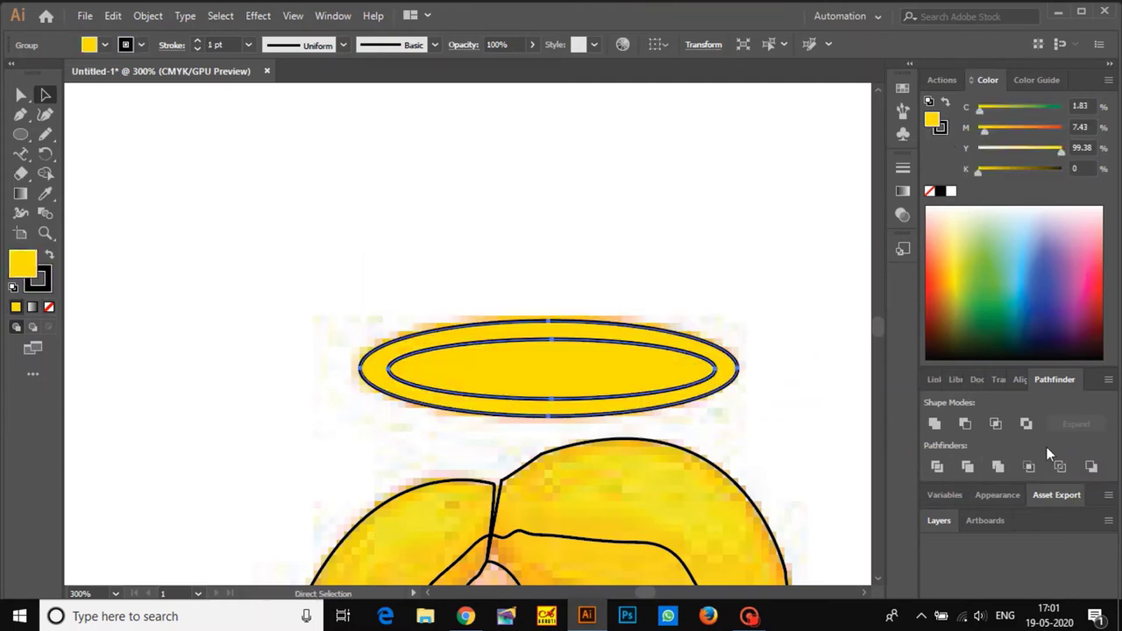
- Ungroup the halo pieces and move the inner ellipse out above the ring
{"action": "key", "text": "v"}
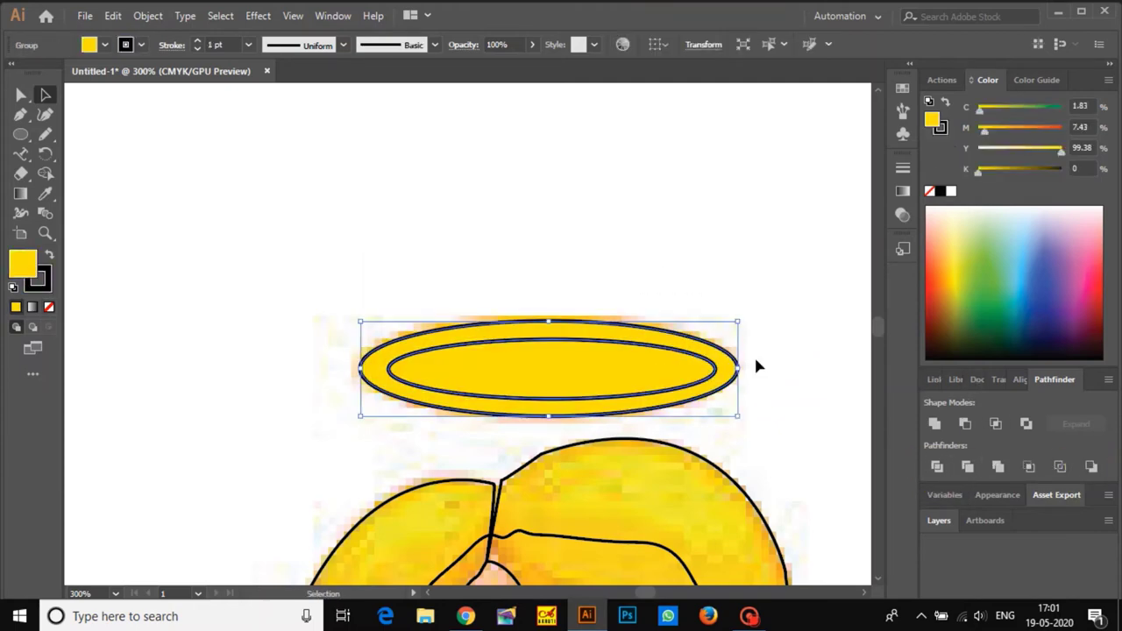
{"action": "left_click_drag", "start_coordinate": [733, 356], "coordinate": [698, 310]}
{"action": "right_click", "coordinate": [700, 311]}
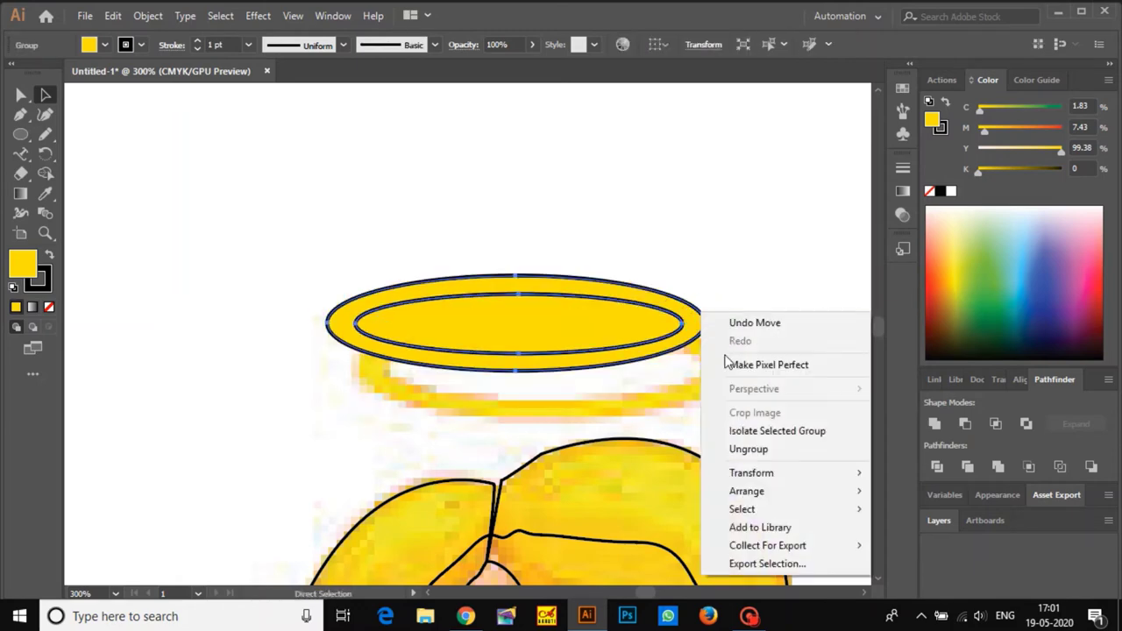
{"action": "left_click", "coordinate": [758, 452]}
{"action": "left_click", "coordinate": [723, 408]}
{"action": "left_click_drag", "start_coordinate": [621, 318], "coordinate": [572, 195]}
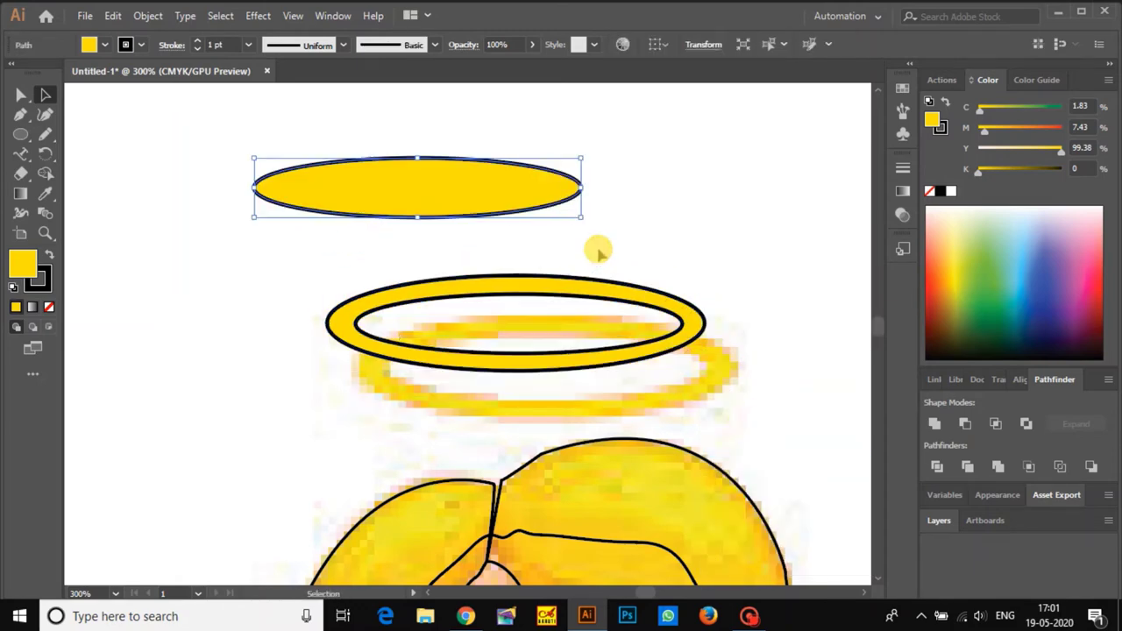
{"action": "left_click", "coordinate": [600, 252]}
- Align the yellow ring over the reference halo and move the leftover inner ellipse off the artboard
{"action": "left_click_drag", "start_coordinate": [673, 340], "coordinate": [703, 383]}
{"action": "left_click", "coordinate": [758, 279]}
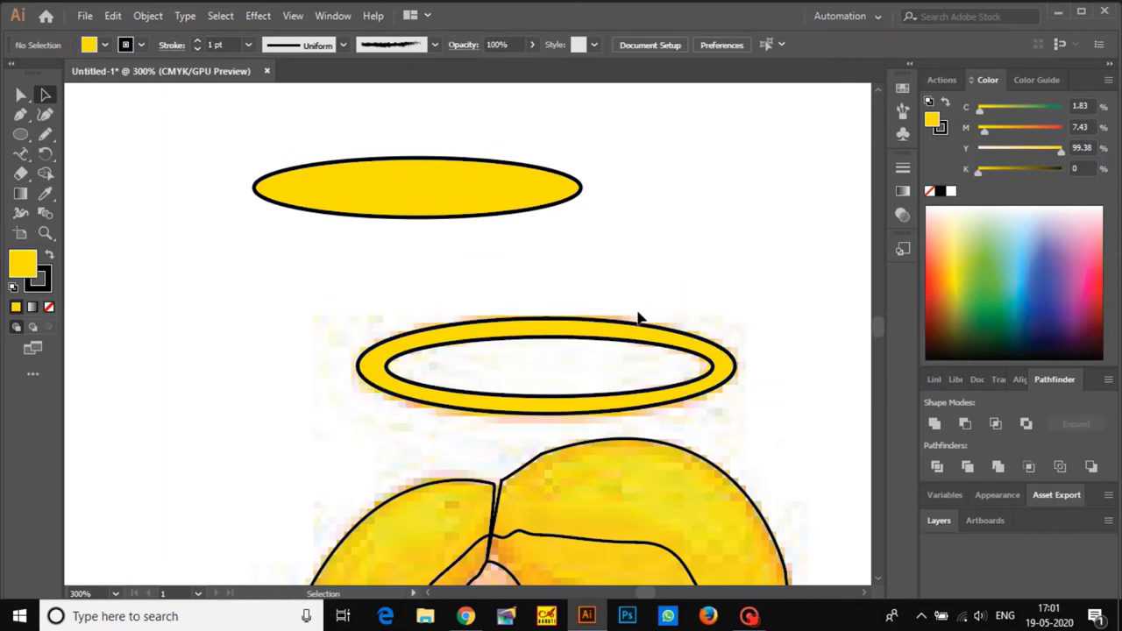
{"action": "left_click_drag", "start_coordinate": [500, 165], "coordinate": [133, 185]}
{"action": "scroll", "coordinate": [747, 218], "scroll_direction": "down", "scroll_amount": 3}
{"action": "left_click", "coordinate": [419, 179]}
{"action": "scroll", "coordinate": [371, 179], "scroll_direction": "down", "scroll_amount": 1}
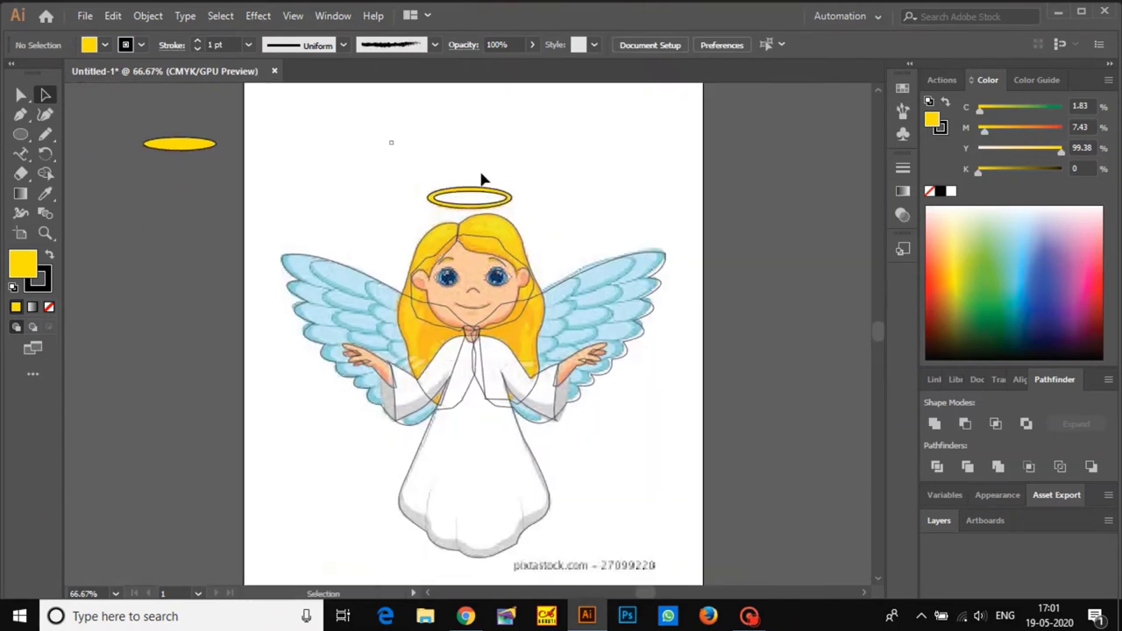
{"action": "scroll", "coordinate": [491, 186], "scroll_direction": "up", "scroll_amount": 2}
{"action": "left_click_drag", "start_coordinate": [527, 220], "coordinate": [524, 219]}
{"action": "scroll", "coordinate": [531, 195], "scroll_direction": "down", "scroll_amount": 3}
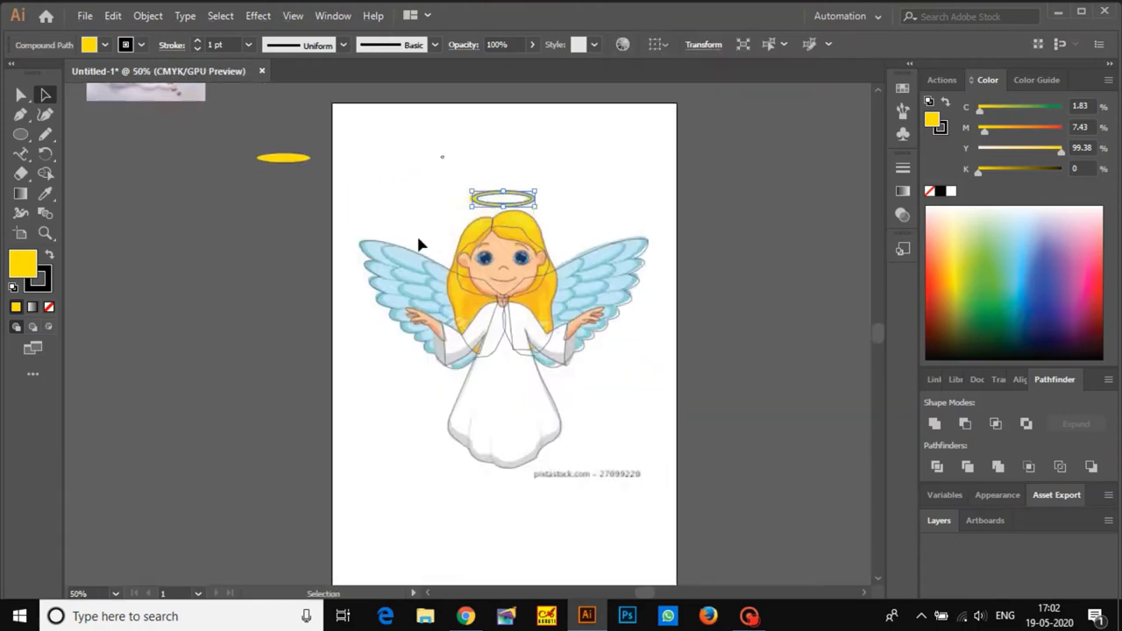
- Lock the angel reference image so only the vector outlines can be selected
{"action": "left_click_drag", "start_coordinate": [373, 186], "coordinate": [623, 451]}
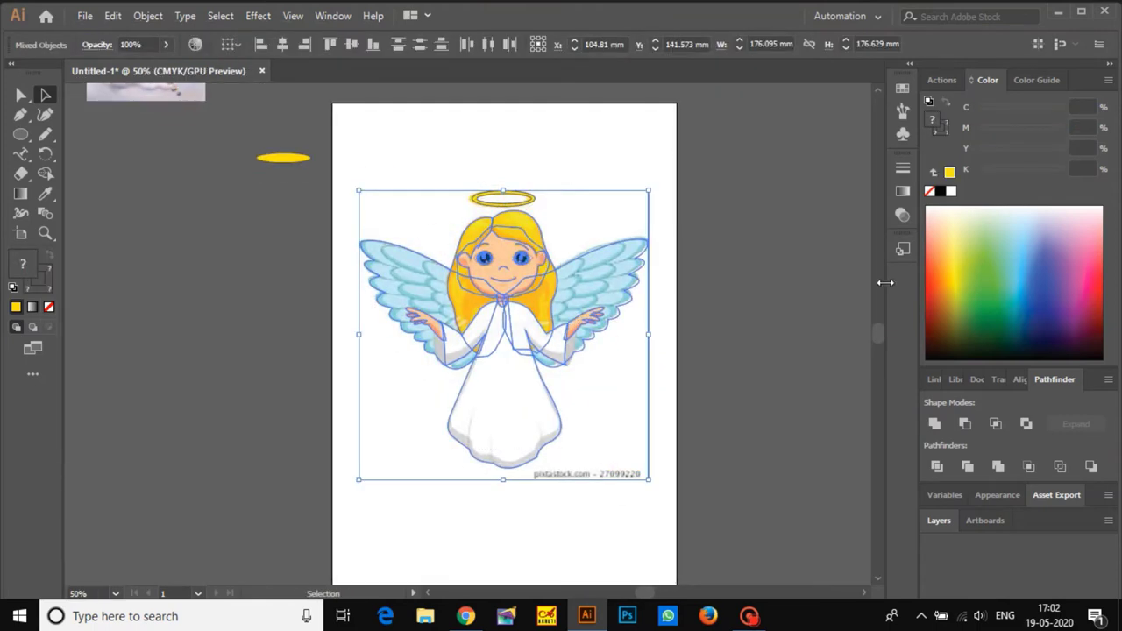
{"action": "left_click", "coordinate": [797, 303]}
{"action": "left_click", "coordinate": [646, 409]}
{"action": "key", "text": "ctrl+2"}
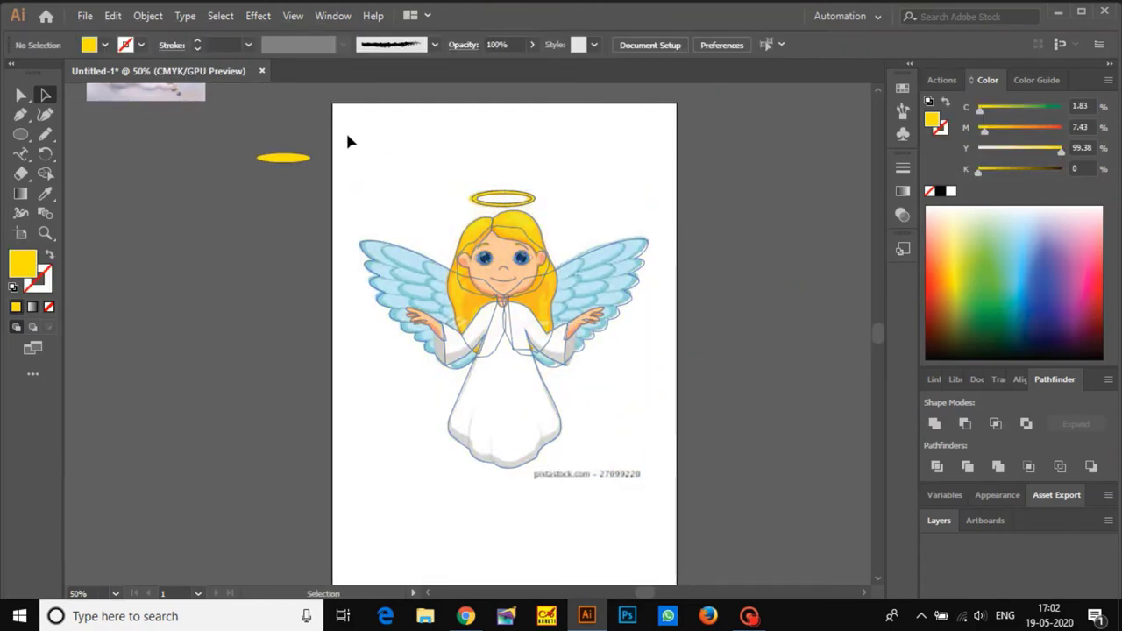
- Select all the angel's vector outlines and duplicate the A4 artboard beside the original
{"action": "left_click_drag", "start_coordinate": [348, 136], "coordinate": [626, 429]}
{"action": "left_click_drag", "start_coordinate": [497, 323], "coordinate": [319, 337]}
{"action": "left_click", "coordinate": [21, 233]}
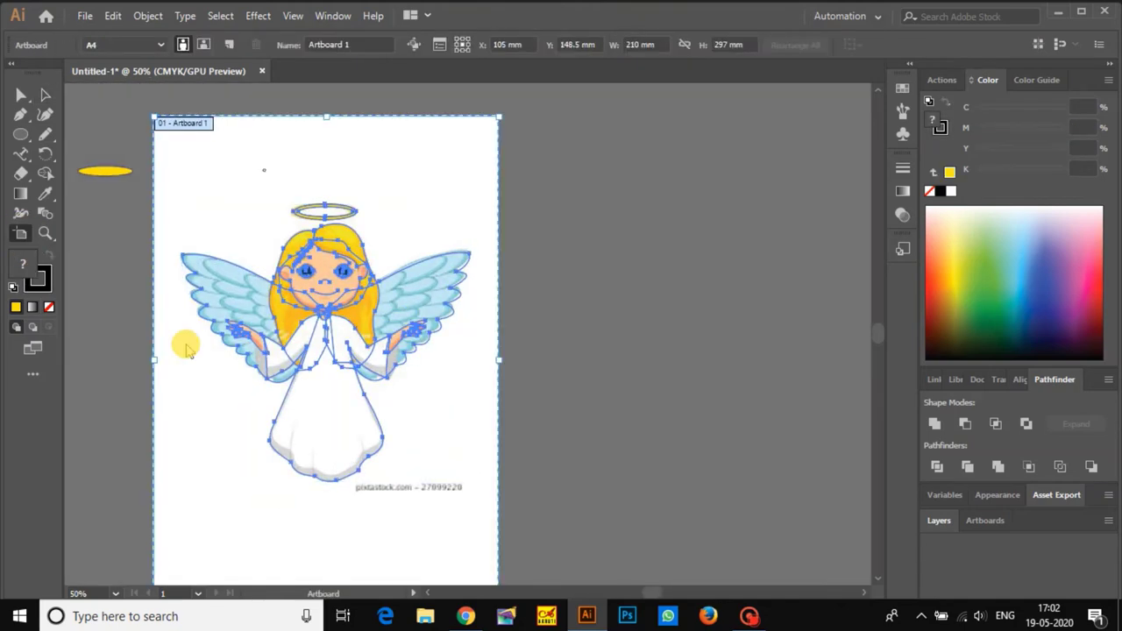
{"action": "left_click_drag", "start_coordinate": [427, 478], "coordinate": [783, 467]}
{"action": "left_click_drag", "start_coordinate": [676, 433], "coordinate": [620, 381]}
- Move the selected angel outlines onto the second artboard, leaving the reference image on the first, and deselect them
{"action": "left_click", "coordinate": [45, 95]}
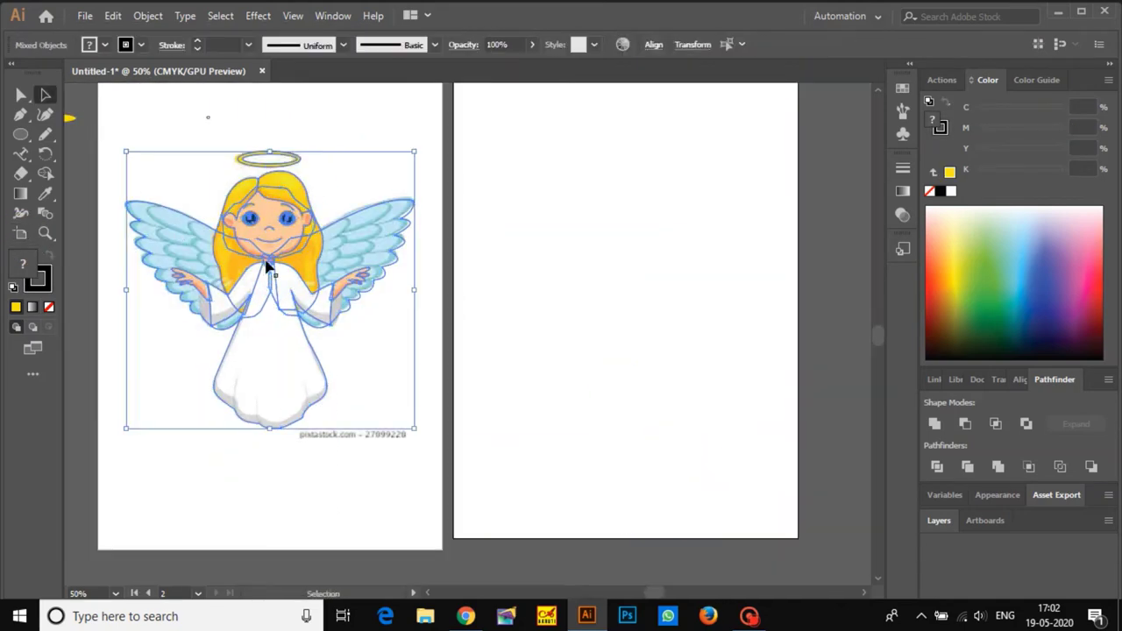
{"action": "left_click_drag", "start_coordinate": [268, 267], "coordinate": [623, 264]}
{"action": "key", "text": "ctrl+shift+a"}
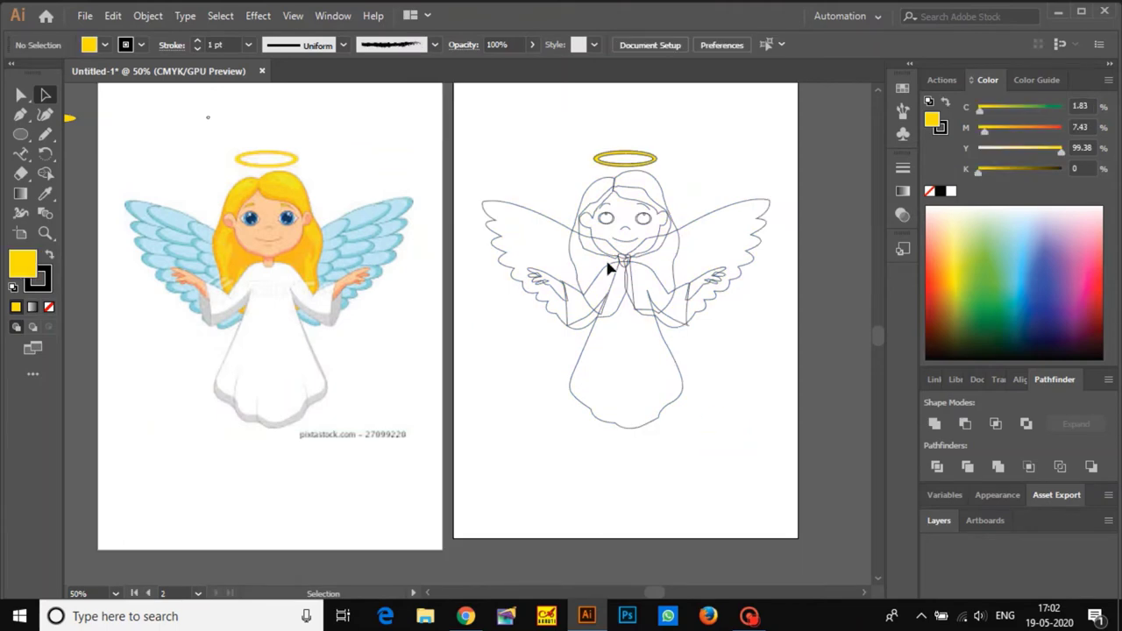
- Fill the dress shape with white sampled from the reference dress and restore its default 1 pt black stroke
{"action": "left_click", "coordinate": [676, 434]}
{"action": "key", "text": "i"}
{"action": "left_click", "coordinate": [296, 367]}
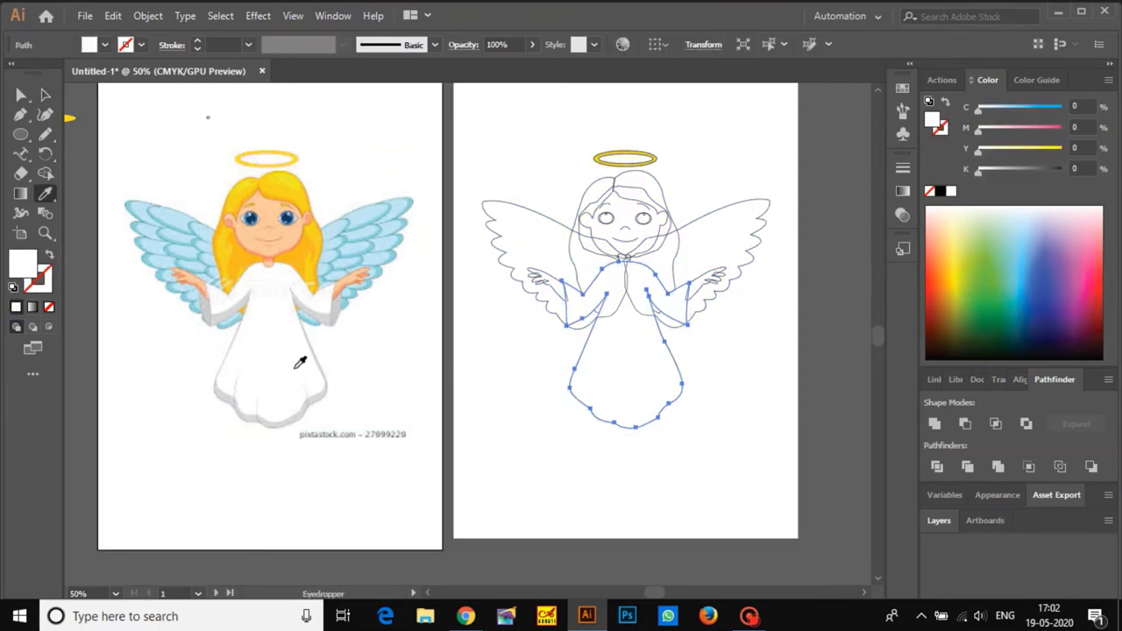
{"action": "key", "text": "v"}
{"action": "scroll", "coordinate": [729, 349], "scroll_direction": "up", "scroll_amount": 3}
{"action": "scroll", "coordinate": [728, 347], "scroll_direction": "down", "scroll_amount": 1}
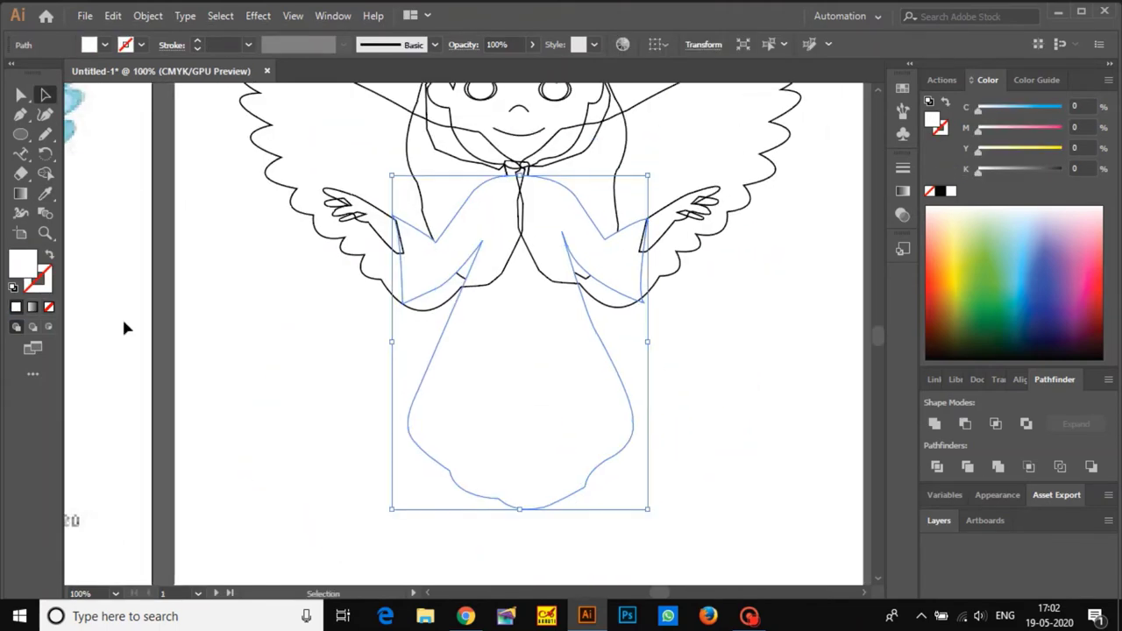
{"action": "left_click", "coordinate": [13, 288]}
{"action": "left_click", "coordinate": [207, 298]}
{"action": "scroll", "coordinate": [206, 298], "scroll_direction": "down", "scroll_amount": 1}
{"action": "left_click_drag", "start_coordinate": [209, 298], "coordinate": [428, 374]}
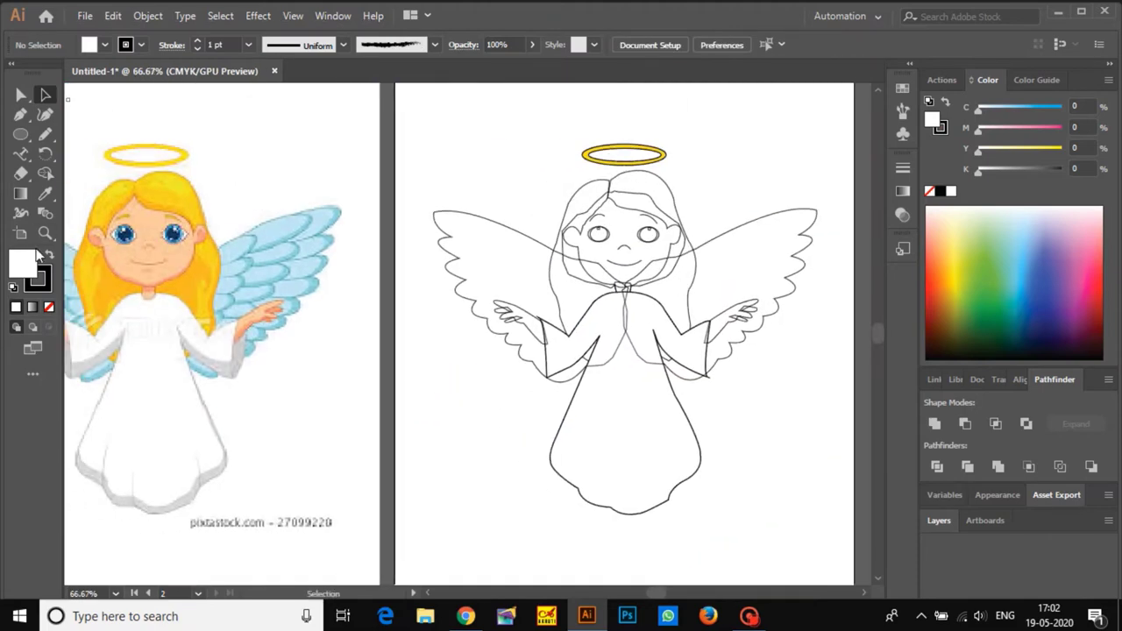
- Change the dress fill to a pale pink near f9dede with the Color Picker
{"action": "double_click", "coordinate": [33, 256]}
{"action": "left_click", "coordinate": [954, 200]}
{"action": "left_click", "coordinate": [701, 480]}
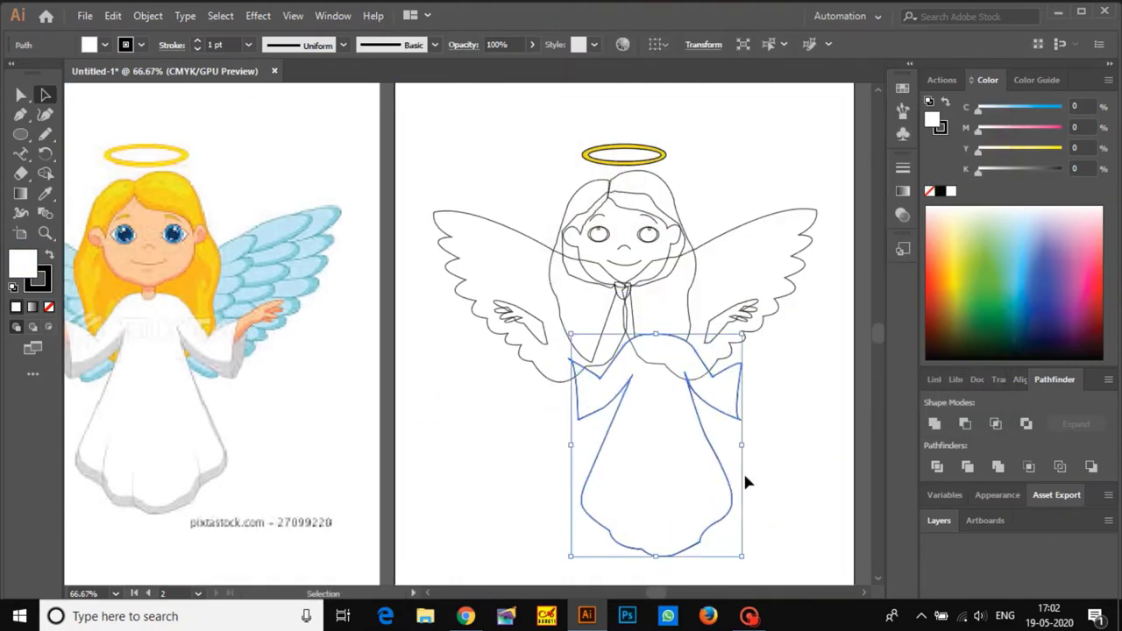
{"action": "double_click", "coordinate": [23, 260]}
{"action": "left_click", "coordinate": [587, 172]}
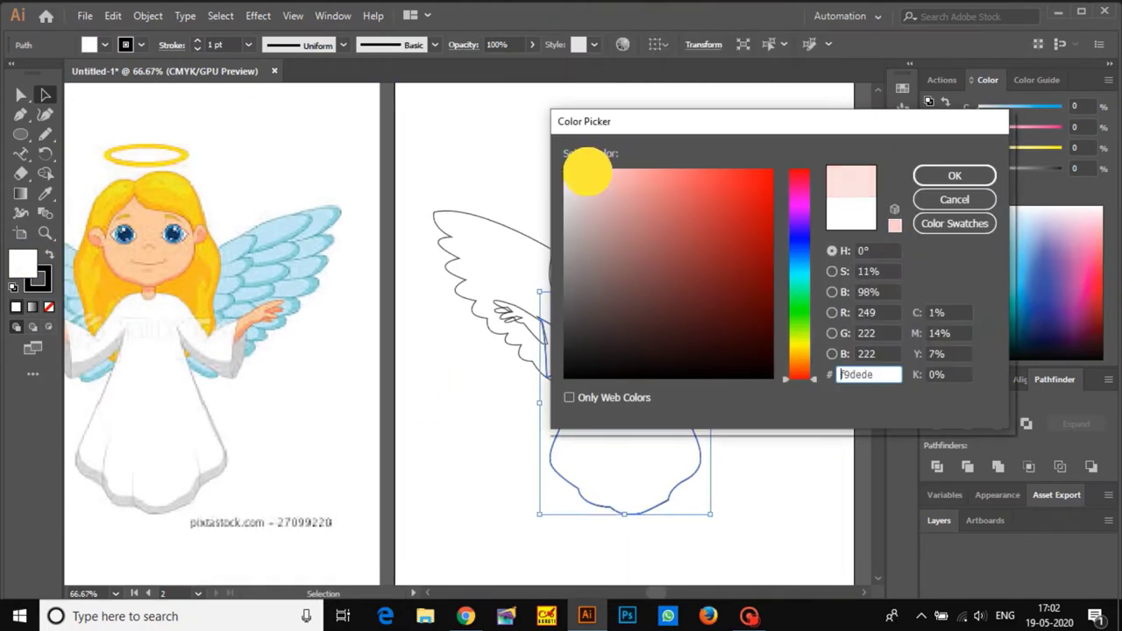
{"action": "left_click", "coordinate": [954, 174]}
{"action": "left_click", "coordinate": [821, 345]}
- Select the arm outline beside the dress's right-hand sleeve together with its finger shapes and group them
{"action": "left_click", "coordinate": [727, 321]}
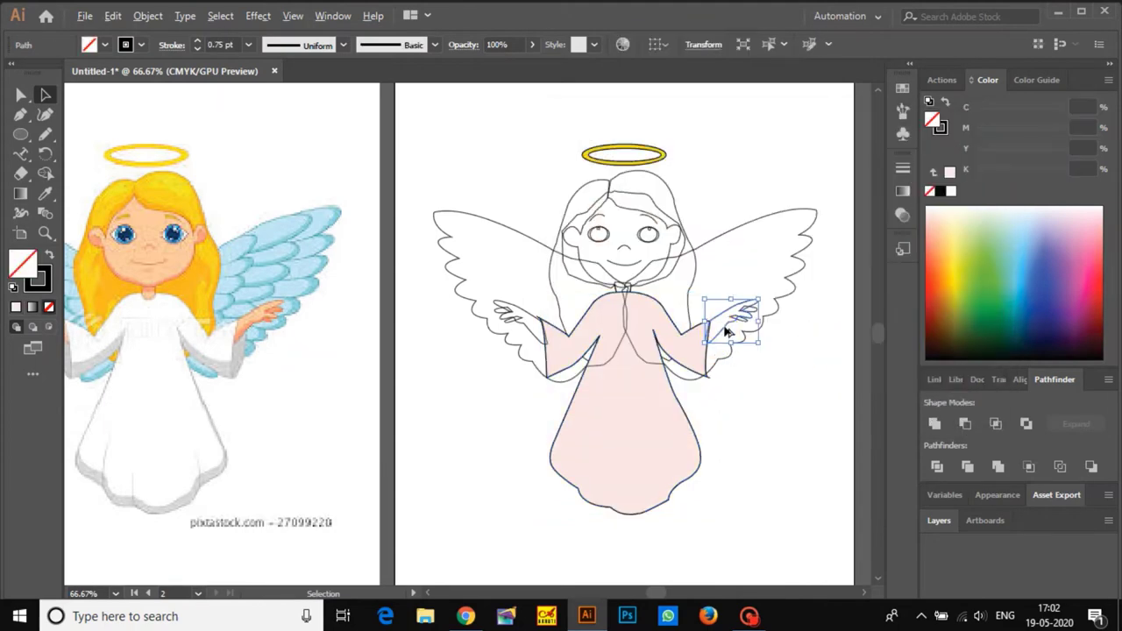
{"action": "scroll", "coordinate": [727, 320], "scroll_direction": "up", "scroll_amount": 4}
{"action": "left_click", "coordinate": [797, 307]}
{"action": "left_click_drag", "start_coordinate": [824, 315], "coordinate": [791, 374]}
{"action": "left_click", "coordinate": [808, 322], "text": "shift"}
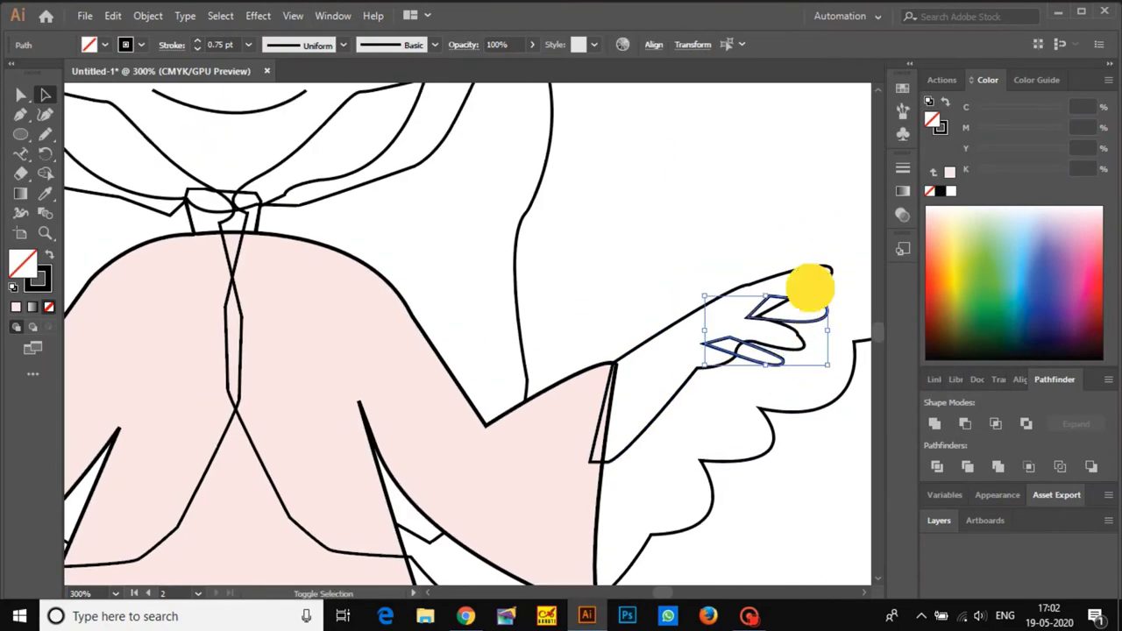
{"action": "left_click", "coordinate": [825, 289], "text": "ctrl+shift"}
{"action": "scroll", "coordinate": [791, 337], "scroll_direction": "down", "scroll_amount": 3}
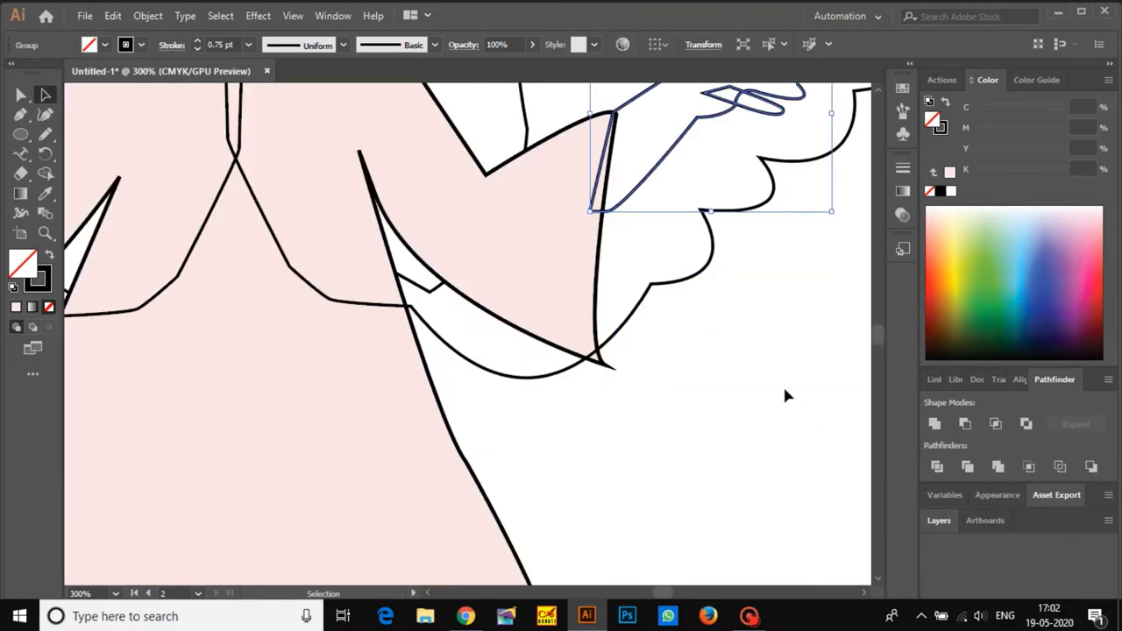
- Ungroup the arm outline and its finger shapes beside the dress's right-hand sleeve and deselect them
{"action": "scroll", "coordinate": [783, 394], "scroll_direction": "up", "scroll_amount": 2}
{"action": "right_click", "coordinate": [774, 395]}
{"action": "left_click", "coordinate": [759, 411]}
{"action": "left_click", "coordinate": [666, 331]}
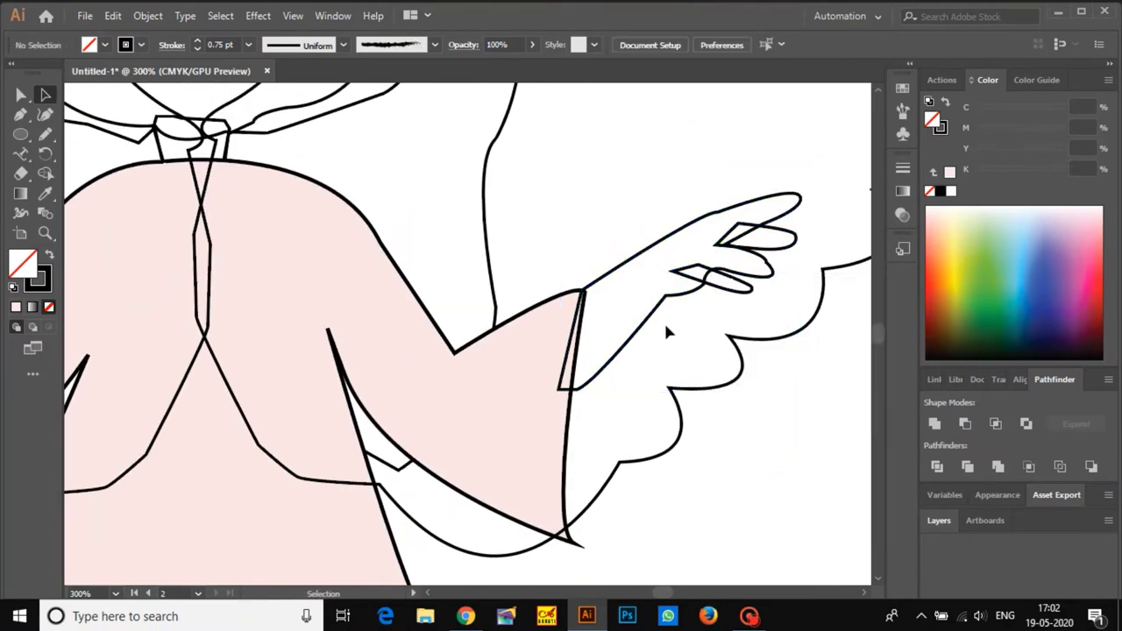
- Fill the ungrouped arm and hand outline with a light skin tone near f4d8ab
{"action": "left_click", "coordinate": [649, 323]}
{"action": "key", "text": "a"}
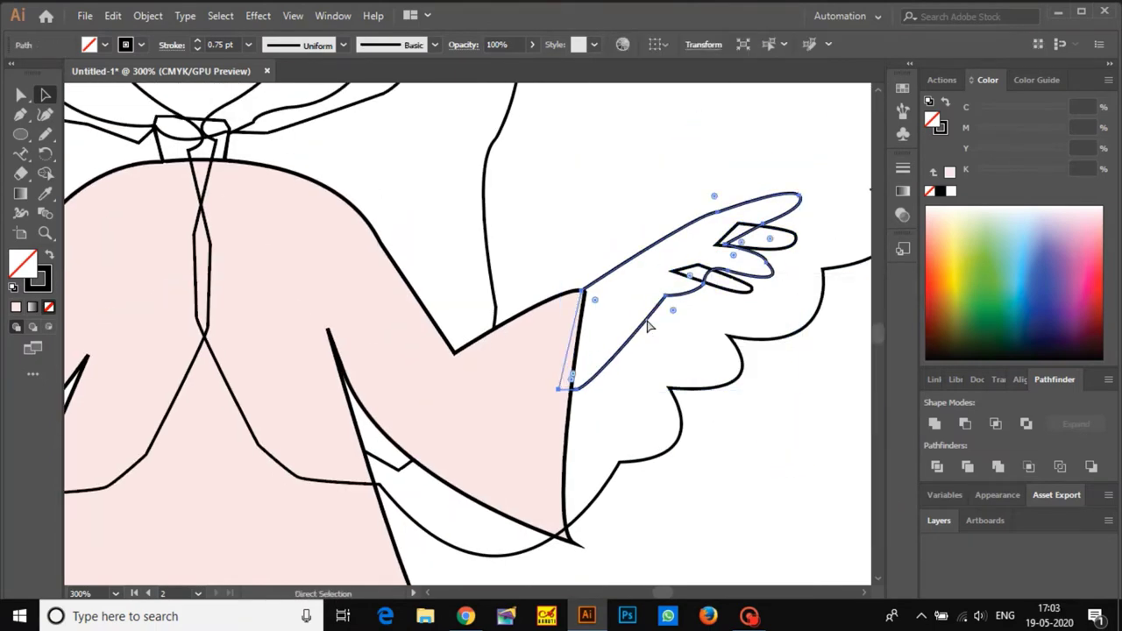
{"action": "key", "text": "v"}
{"action": "double_click", "coordinate": [20, 266]}
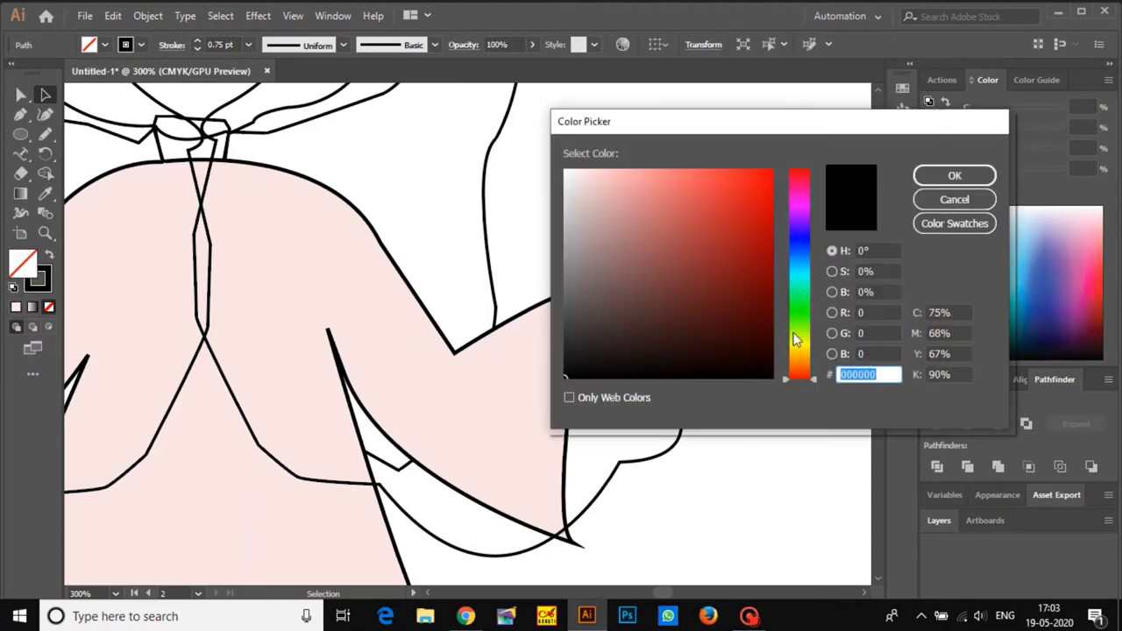
{"action": "left_click", "coordinate": [799, 356]}
{"action": "left_click", "coordinate": [662, 184]}
{"action": "left_click", "coordinate": [954, 176]}
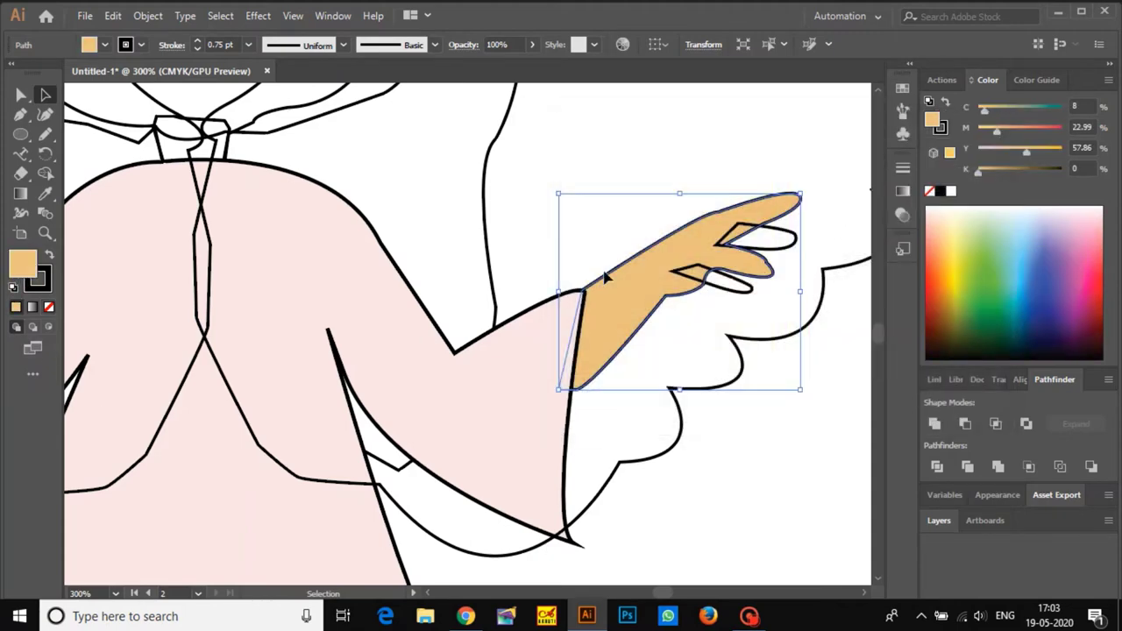
{"action": "double_click", "coordinate": [19, 265]}
{"action": "left_click", "coordinate": [626, 178]}
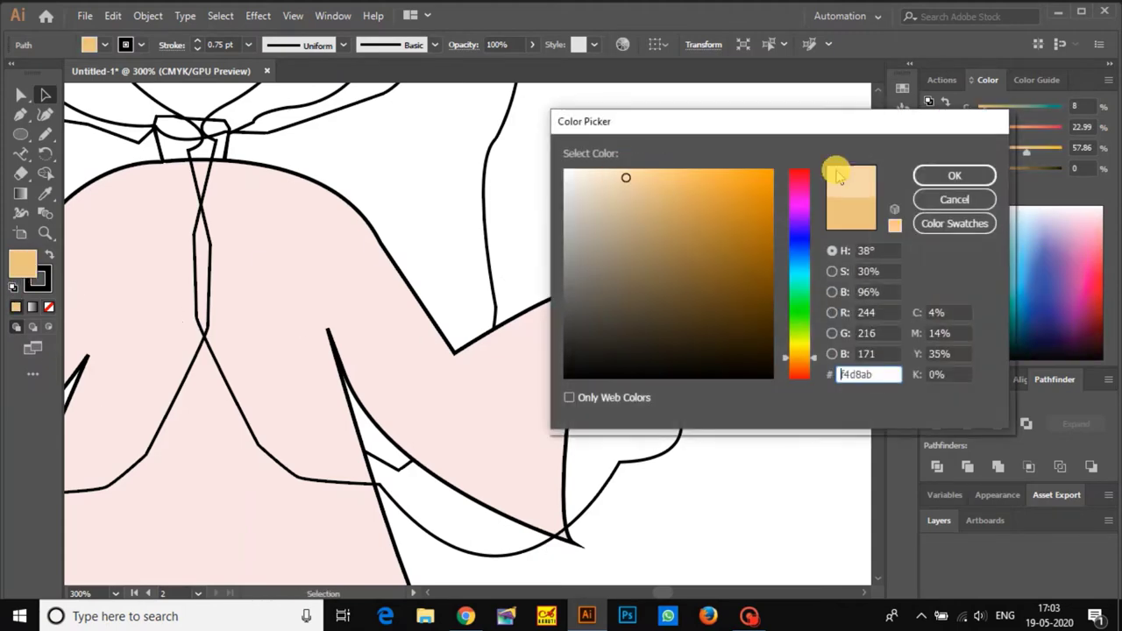
{"action": "left_click", "coordinate": [954, 176]}
- Fill the hand's two separate finger shapes with a darker orange and place them behind the hand
{"action": "left_click", "coordinate": [779, 247]}
{"action": "left_click", "coordinate": [784, 252]}
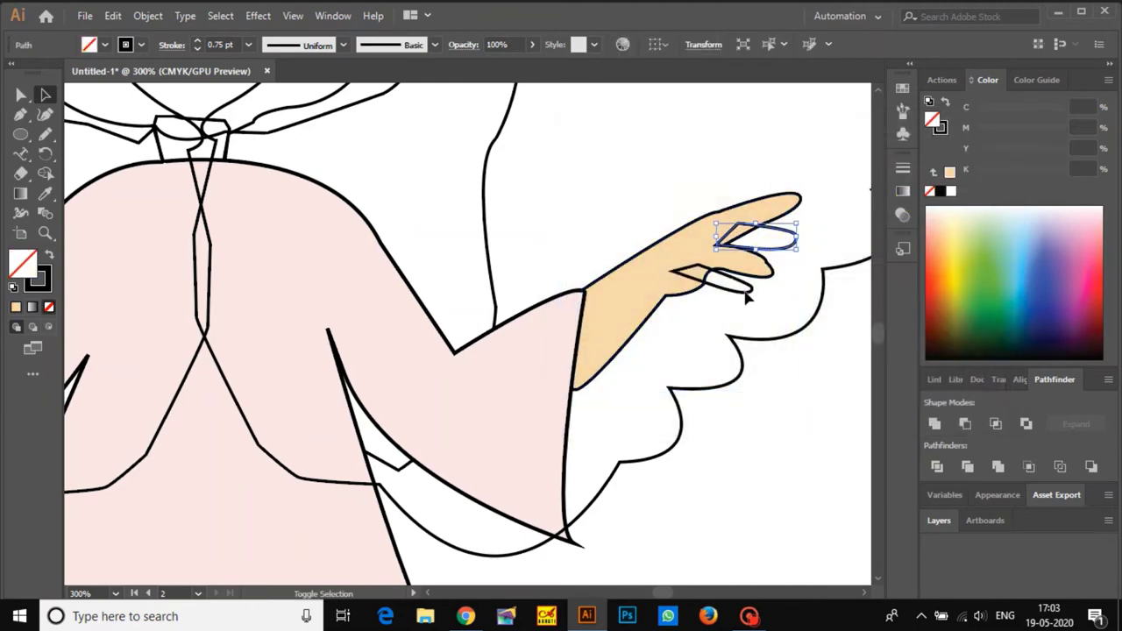
{"action": "left_click", "coordinate": [750, 293], "text": "shift"}
{"action": "double_click", "coordinate": [24, 261]}
{"action": "left_click", "coordinate": [693, 181]}
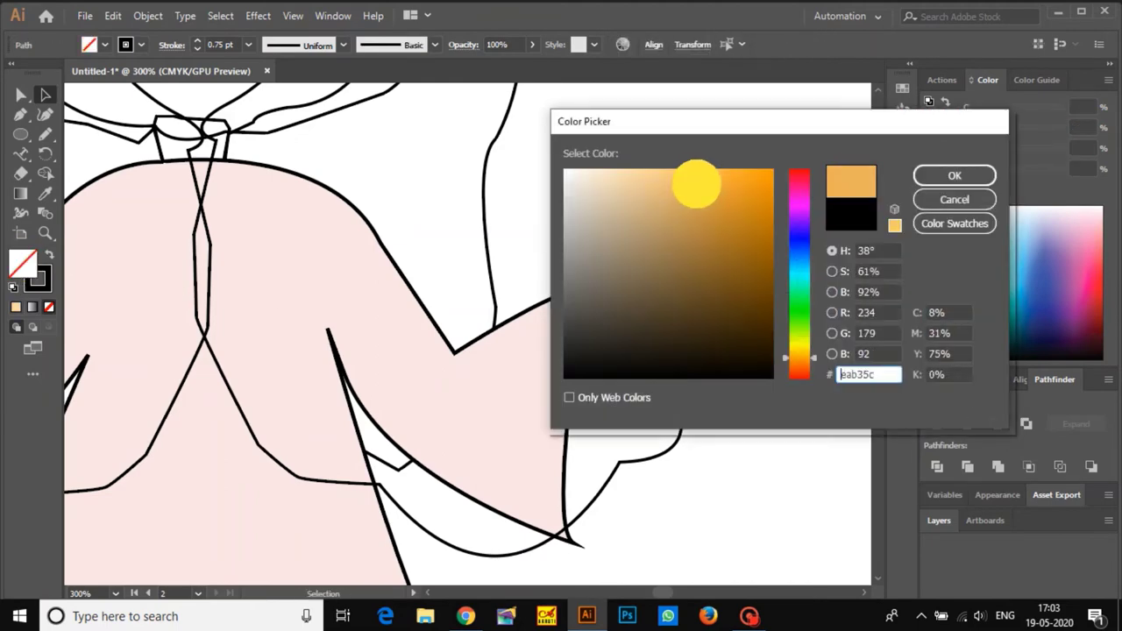
{"action": "left_click", "coordinate": [954, 174]}
{"action": "key", "text": "a"}
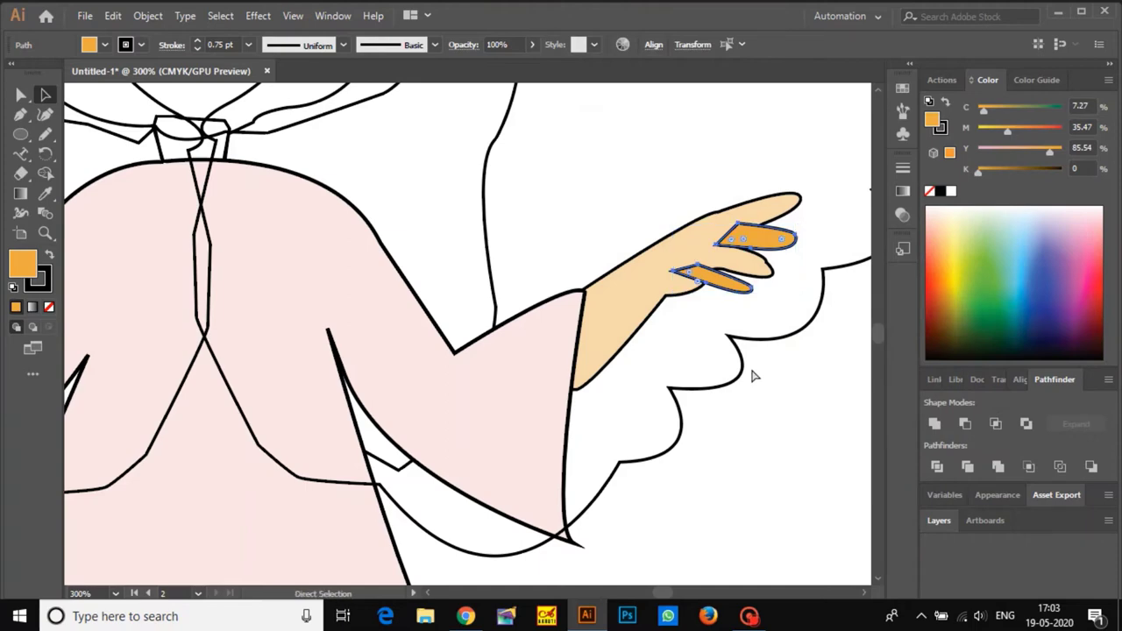
{"action": "scroll", "coordinate": [752, 375], "scroll_direction": "down", "scroll_amount": 2}
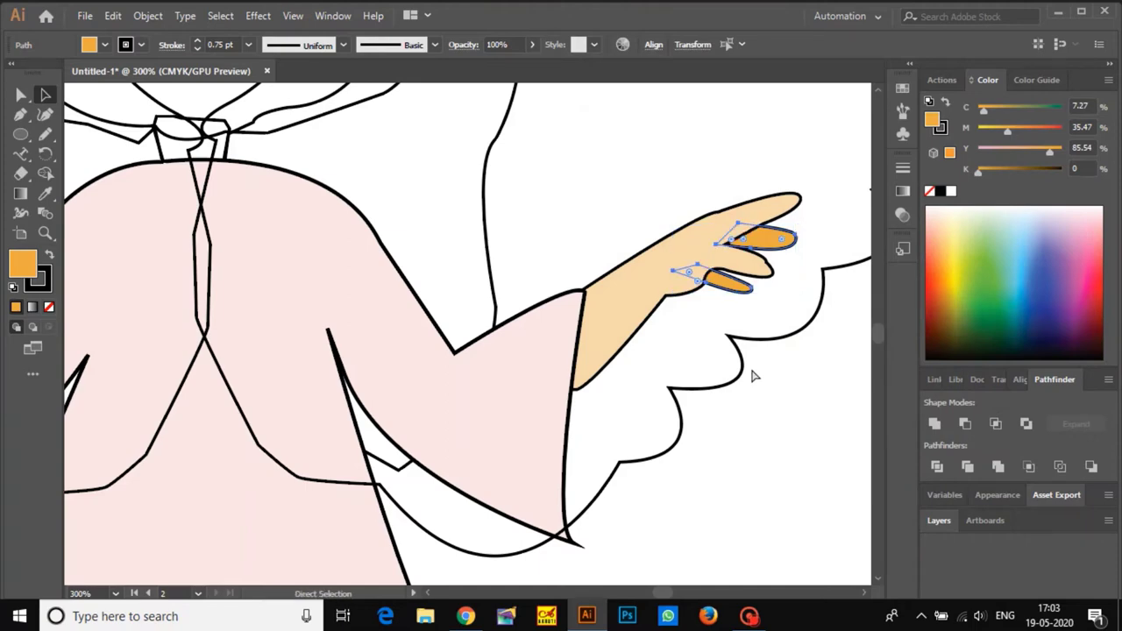
{"action": "key", "text": "v"}
- Fill the opposite arm outline with the skin tone sampled from the coloured arm
{"action": "scroll", "coordinate": [777, 401], "scroll_direction": "down", "scroll_amount": 3}
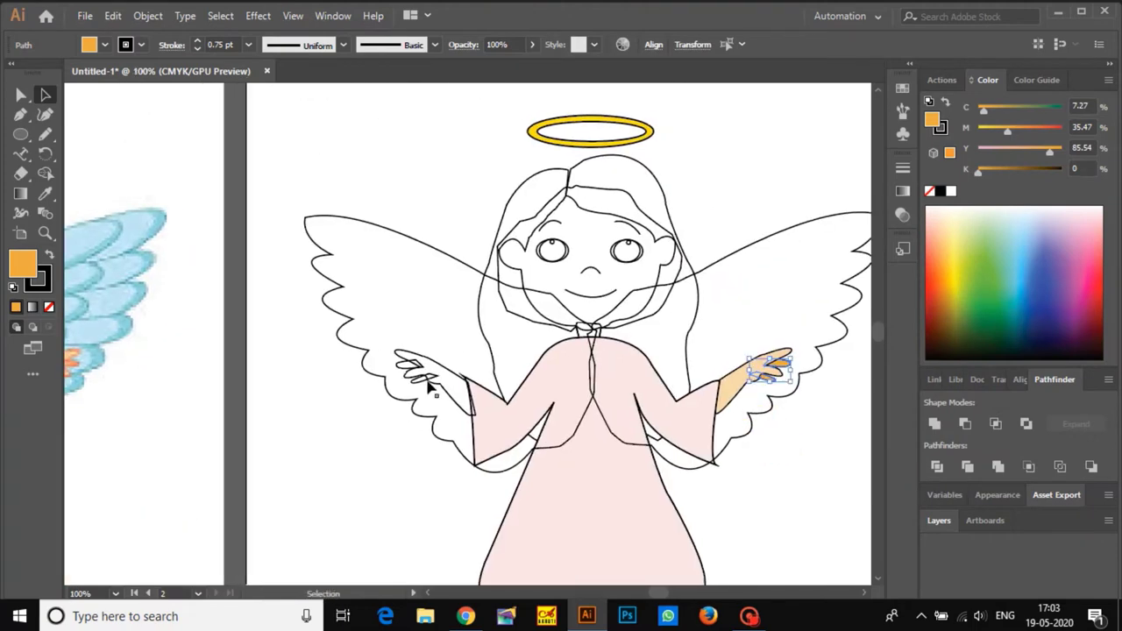
{"action": "left_click", "coordinate": [443, 383]}
{"action": "key", "text": "i"}
{"action": "left_click", "coordinate": [747, 373]}
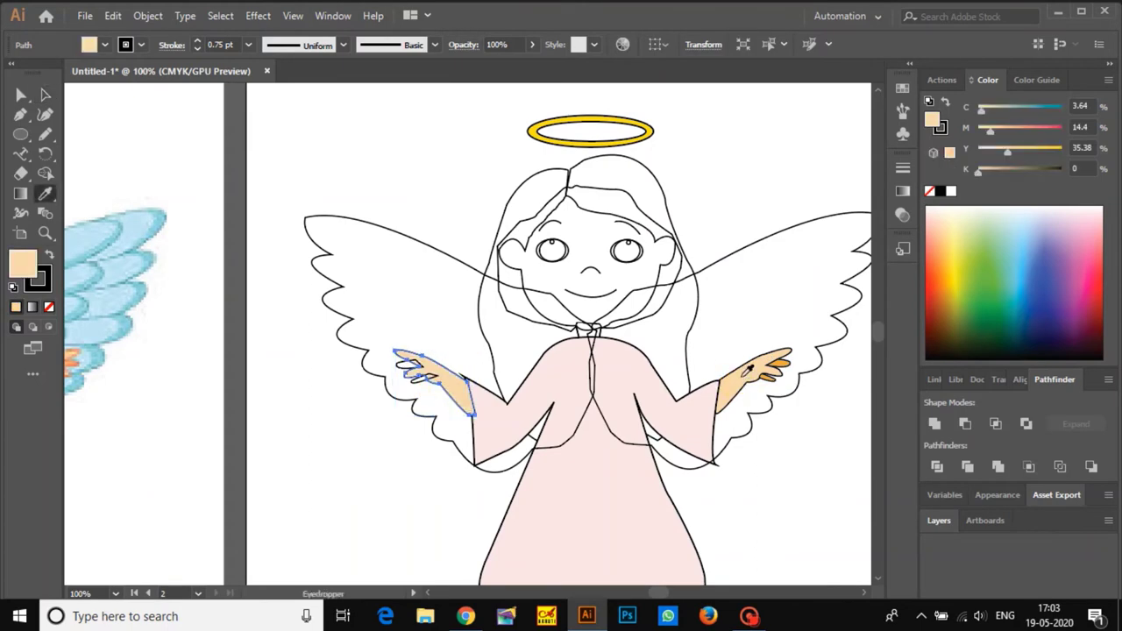
{"action": "key", "text": "a"}
- Fill the opposite hand's two finger shapes with orange sampled from the coloured fingers and send them behind the hand
{"action": "scroll", "coordinate": [420, 382], "scroll_direction": "up", "scroll_amount": 2}
{"action": "left_click", "coordinate": [418, 384], "text": "ctrl"}
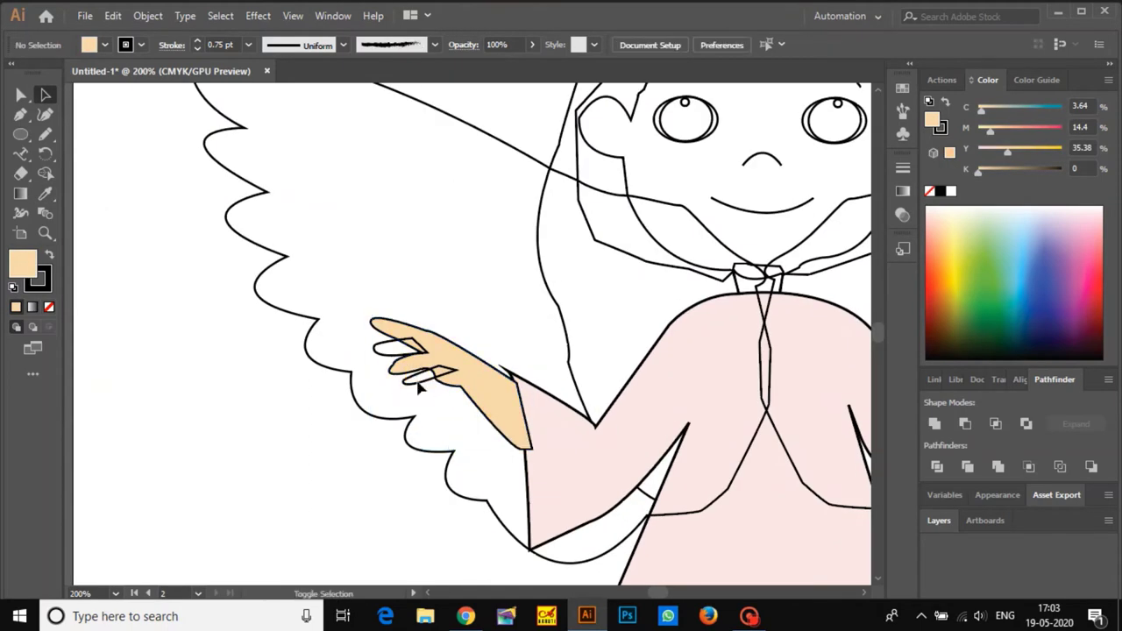
{"action": "left_click", "coordinate": [417, 385]}
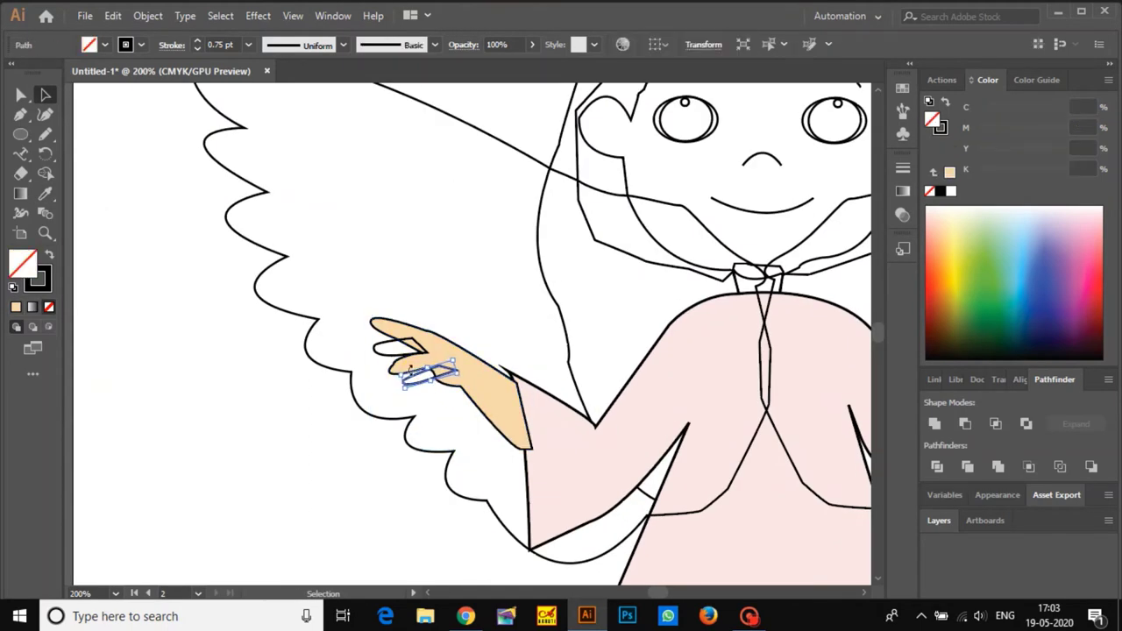
{"action": "left_click", "coordinate": [385, 355], "text": "shift"}
{"action": "scroll", "coordinate": [458, 377], "scroll_direction": "down", "scroll_amount": 2}
{"action": "key", "text": "i"}
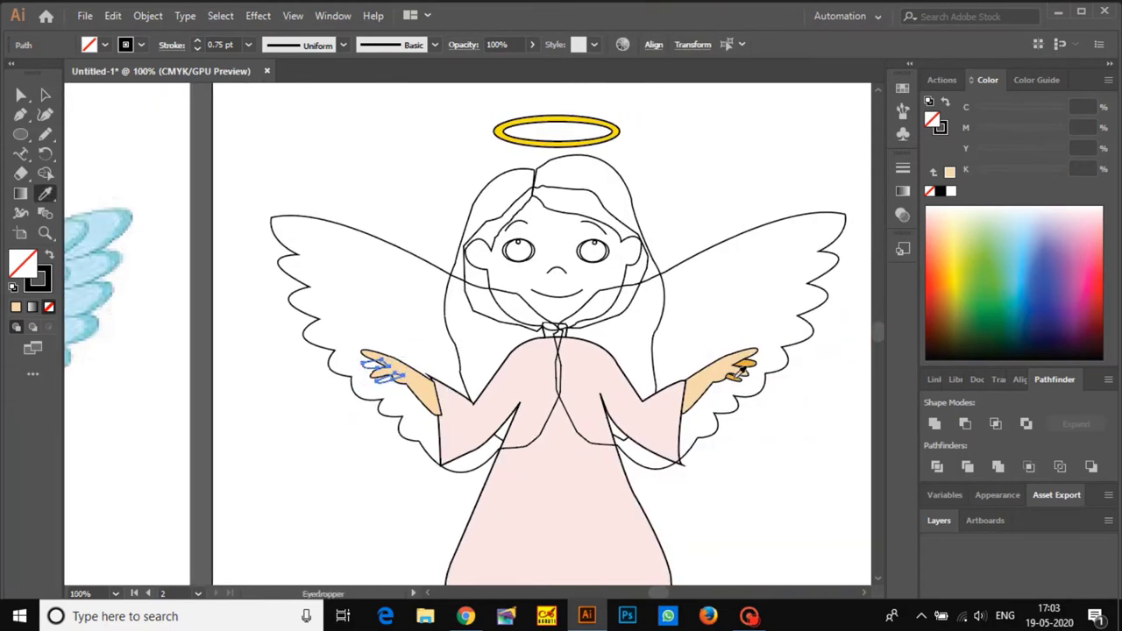
{"action": "left_click", "coordinate": [745, 366]}
{"action": "key", "text": "a"}
{"action": "scroll", "coordinate": [375, 367], "scroll_direction": "up", "scroll_amount": 4}
{"action": "key", "text": "ctrl+["}
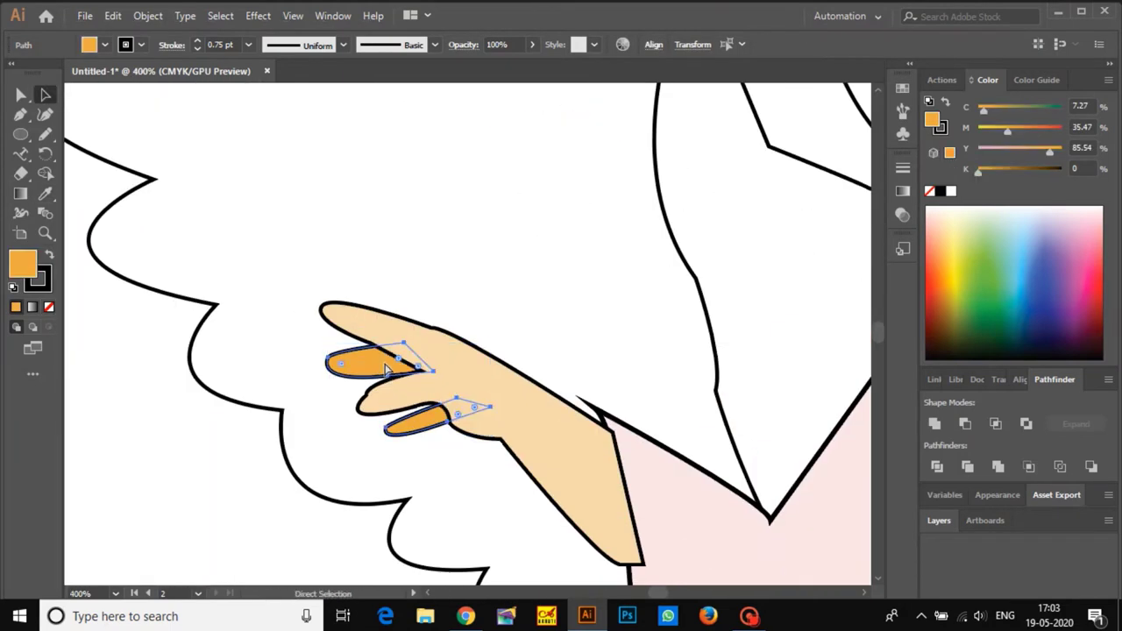
- Fill both wing outlines with light blue (C 37.65, M 0, Y 3.92), send them to the back and deselect them
{"action": "scroll", "coordinate": [385, 370], "scroll_direction": "down", "scroll_amount": 3}
{"action": "left_click_drag", "start_coordinate": [539, 388], "coordinate": [480, 380]}
{"action": "scroll", "coordinate": [480, 379], "scroll_direction": "down", "scroll_amount": 3}
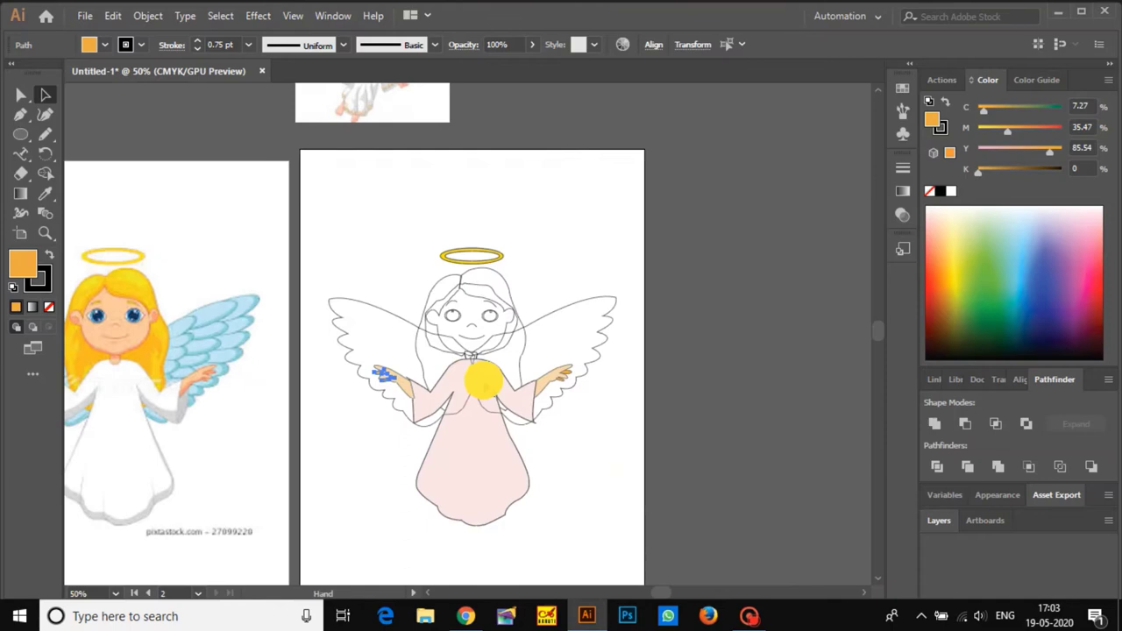
{"action": "left_click", "coordinate": [602, 338]}
{"action": "left_click", "coordinate": [347, 321], "text": "shift"}
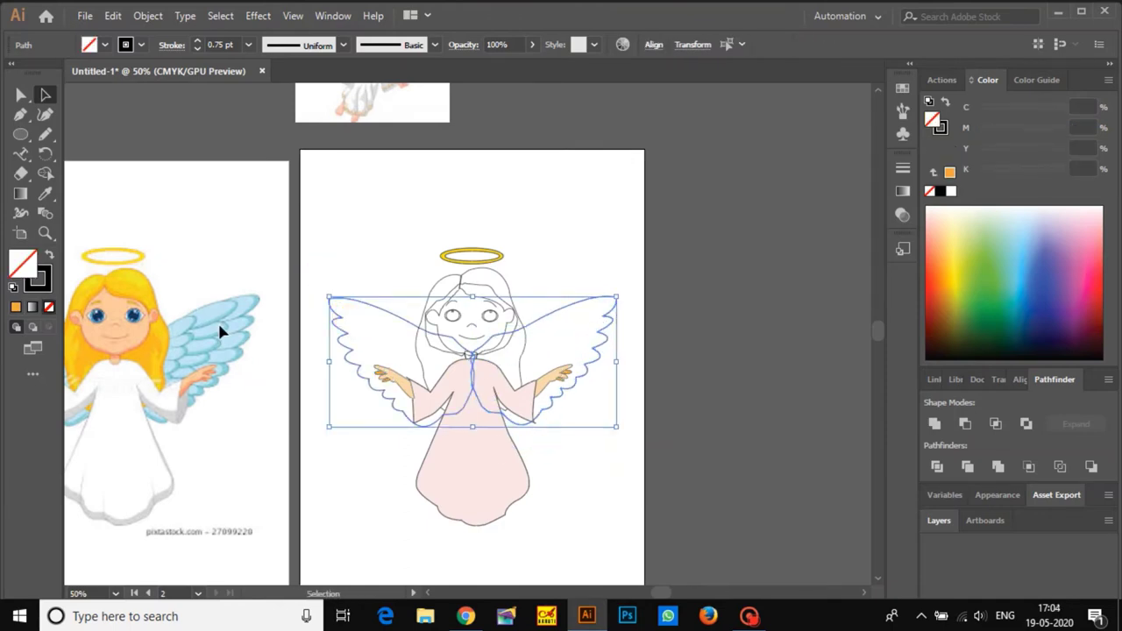
{"action": "left_click", "coordinate": [1017, 238]}
{"action": "key", "text": "ctrl"}
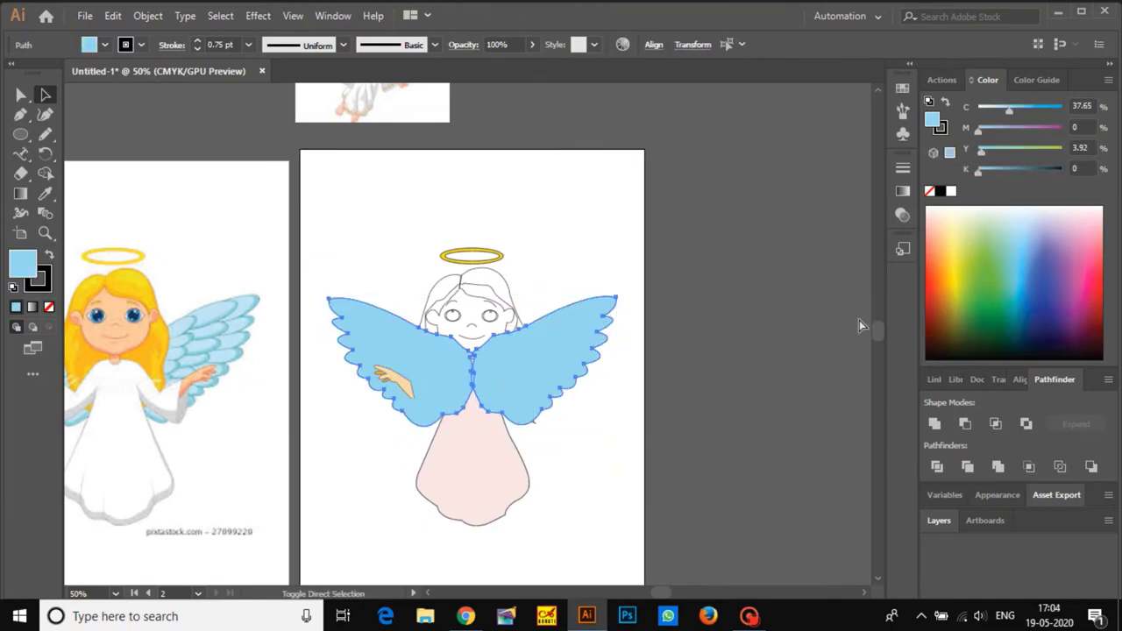
{"action": "key", "text": "ctrl+shift+bracketleft"}
{"action": "left_click", "coordinate": [625, 248]}
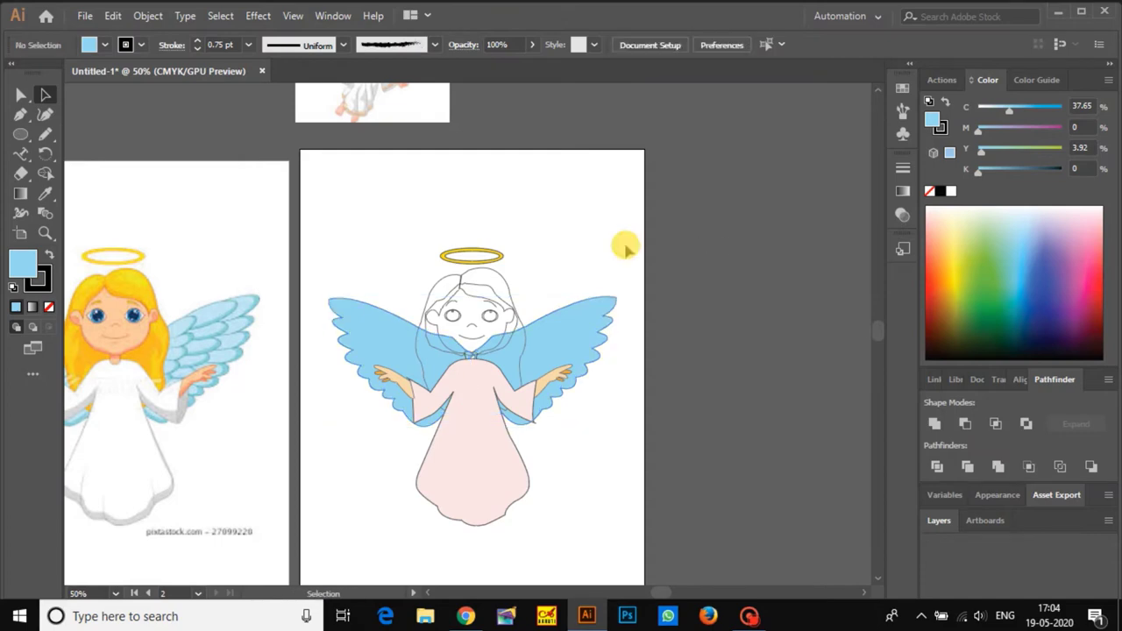
- Fill both halves of the hair with yellow, sampling the reference image's hair, and deselect them
{"action": "left_click", "coordinate": [521, 327]}
{"action": "key", "text": "i"}
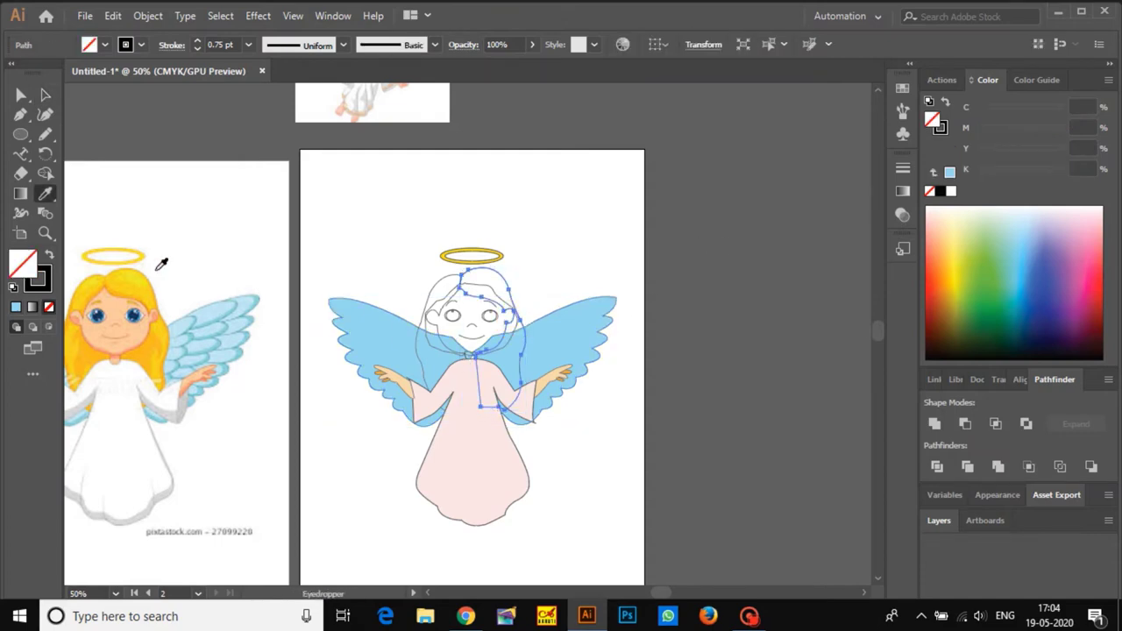
{"action": "left_click", "coordinate": [142, 276]}
{"action": "key", "text": "a"}
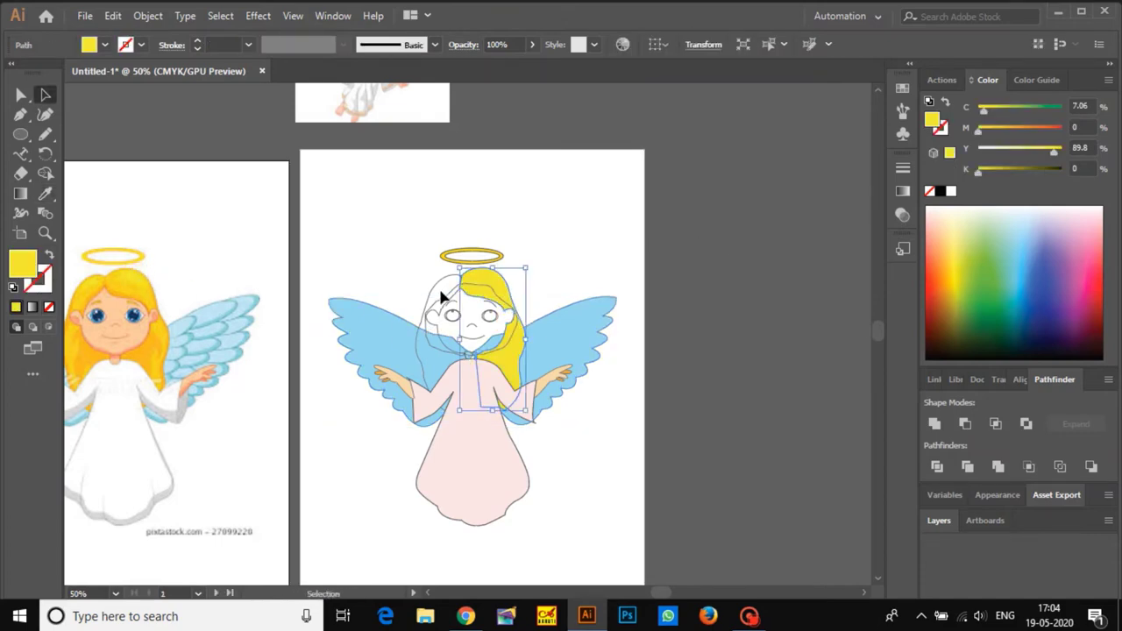
{"action": "left_click", "coordinate": [436, 291]}
{"action": "key", "text": "i"}
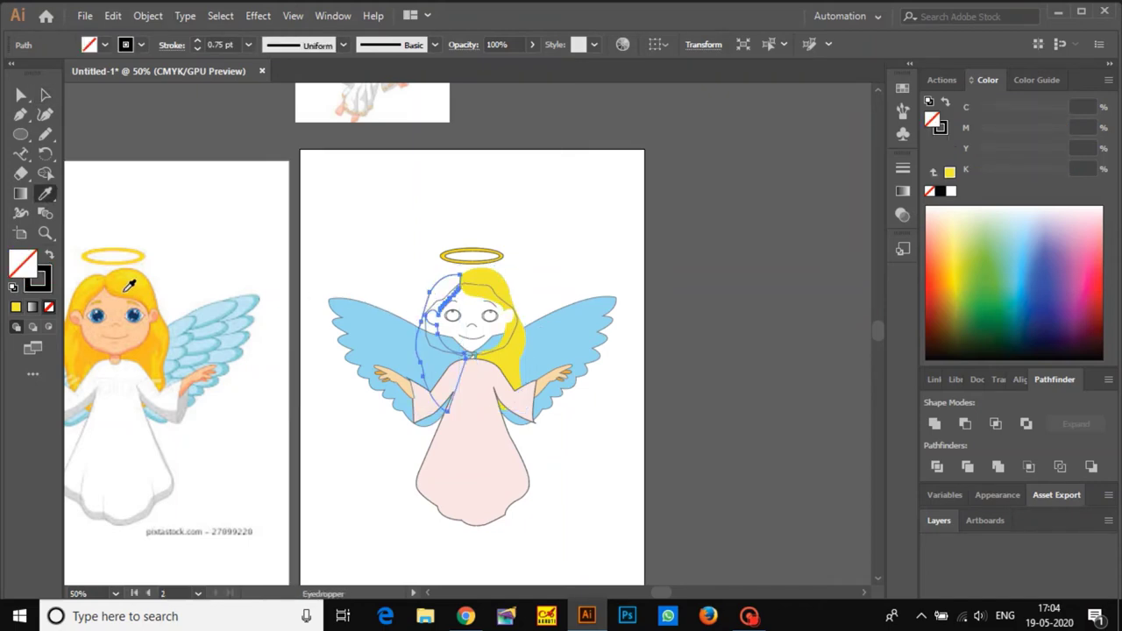
{"action": "left_click", "coordinate": [140, 280]}
{"action": "left_click", "coordinate": [950, 250]}
{"action": "left_click_drag", "start_coordinate": [947, 262], "coordinate": [957, 272]}
{"action": "key", "text": "a"}
{"action": "key", "text": "ctrl+shift+a"}
- Fill the head outline with the skin colour sampled from the reference face and send it backward behind the hair and facial features
{"action": "scroll", "coordinate": [498, 338], "scroll_direction": "up", "scroll_amount": 3}
{"action": "left_click", "coordinate": [521, 365]}
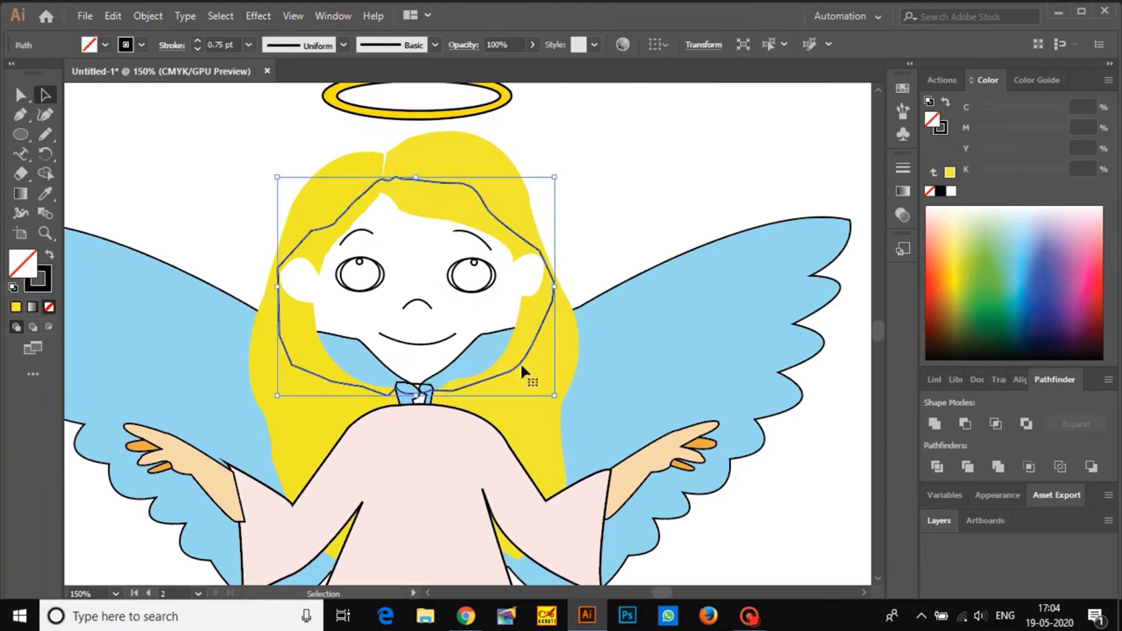
{"action": "scroll", "coordinate": [145, 330], "scroll_direction": "down", "scroll_amount": 2}
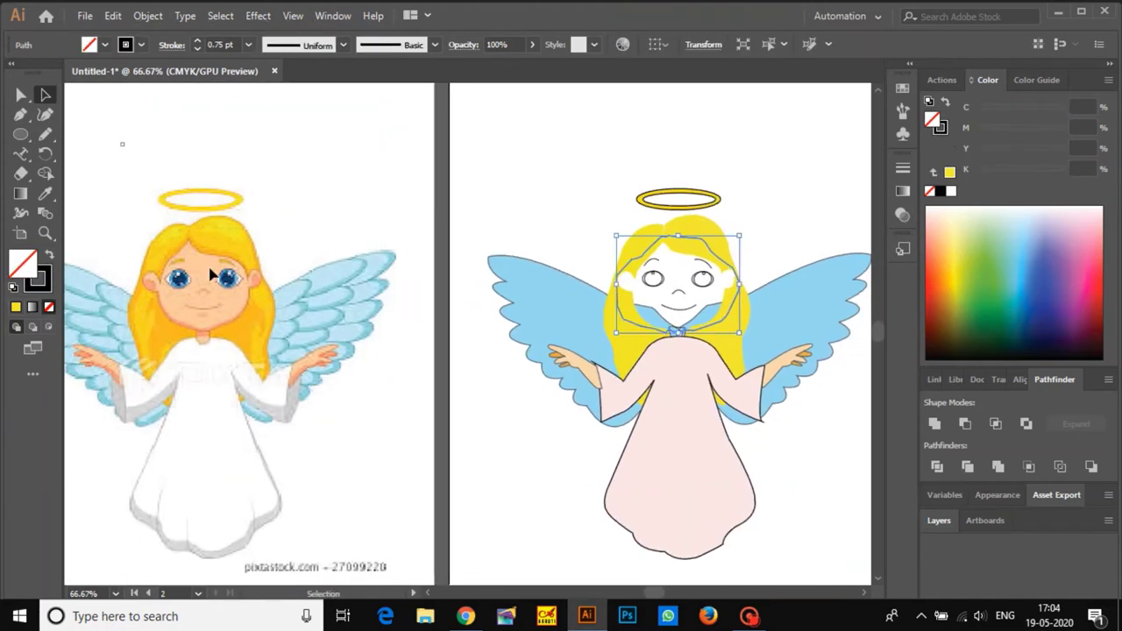
{"action": "key", "text": "i"}
{"action": "left_click", "coordinate": [212, 258]}
{"action": "key", "text": "ctrl+bracketleft"}
{"action": "key", "text": "ctrl+bracketleft"}
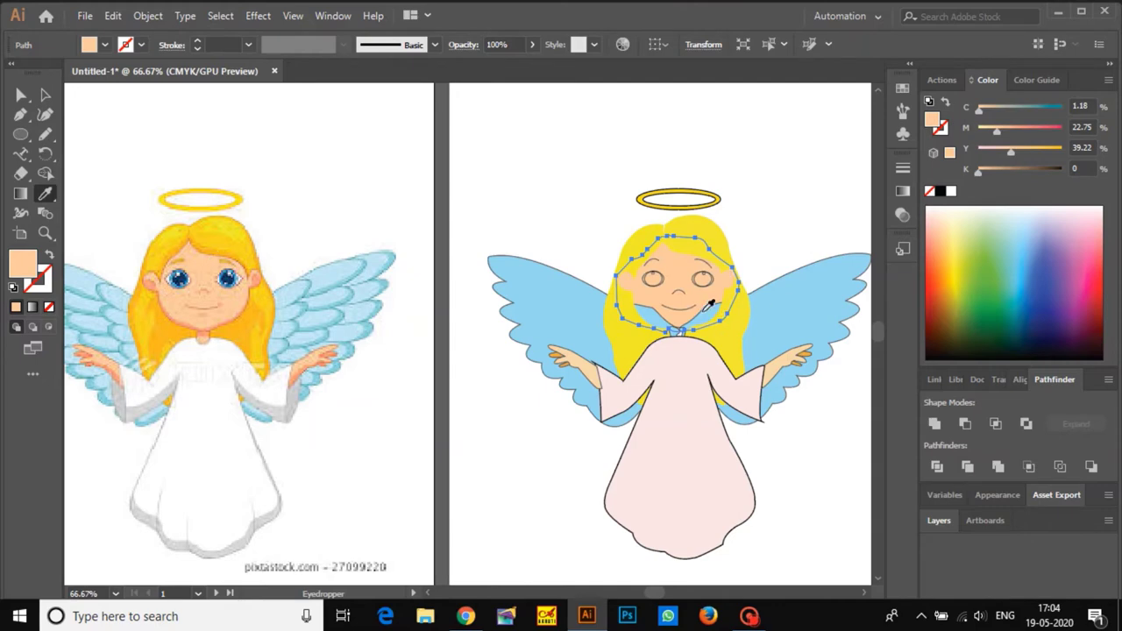
- Send both blue wings to the back of the stacking order, behind the head and hair, and deselect them
{"action": "key", "text": "v"}
{"action": "left_click", "coordinate": [792, 301]}
{"action": "left_click", "coordinate": [572, 335], "text": "ctrl+shift"}
{"action": "key", "text": "ctrl+shift+bracketleft"}
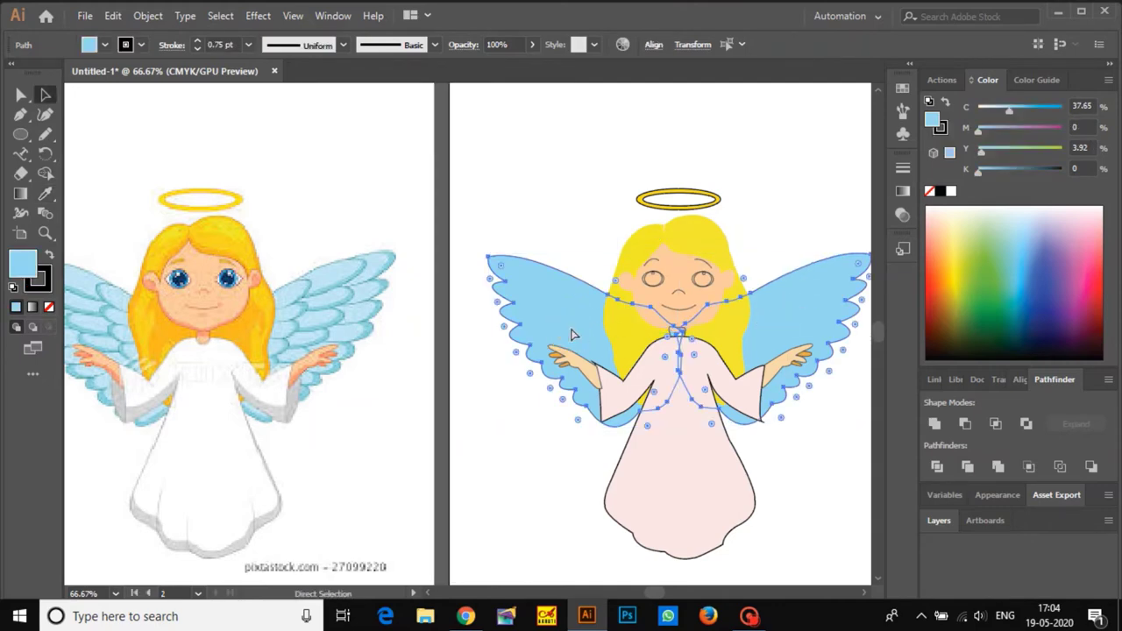
{"action": "key", "text": "ctrl+shift+a"}
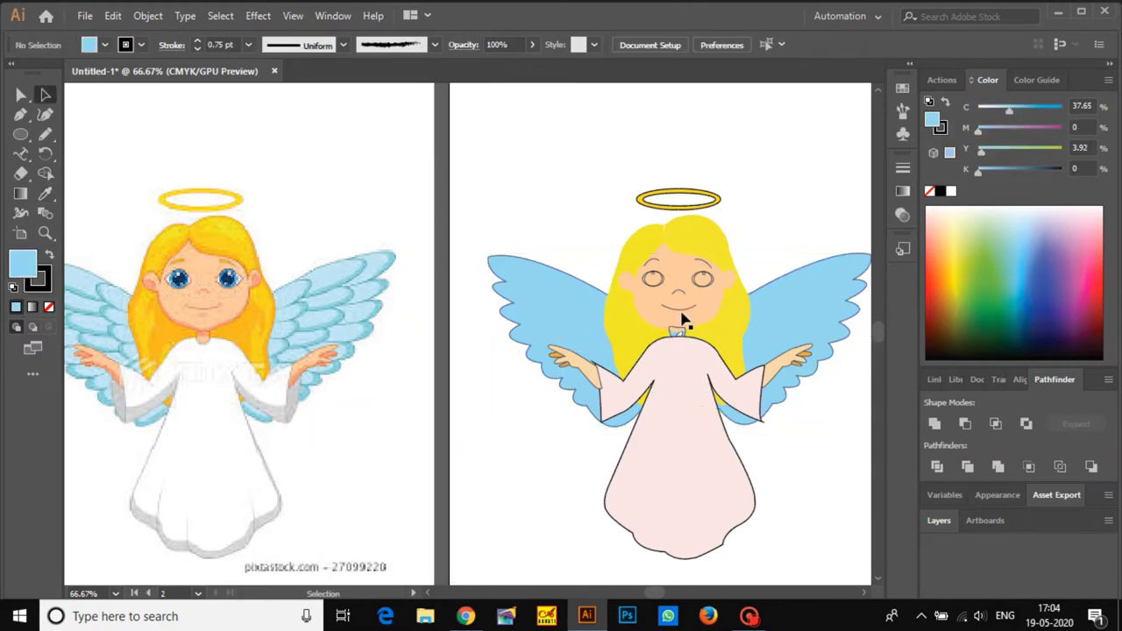
- Fill the neck shape with a dark orange (C 7.37, M 54.52, Y 86.23), without a stroke, and bring it to the front
{"action": "scroll", "coordinate": [682, 320], "scroll_direction": "up", "scroll_amount": 3}
{"action": "left_click", "coordinate": [692, 379]}
{"action": "left_click", "coordinate": [644, 373]}
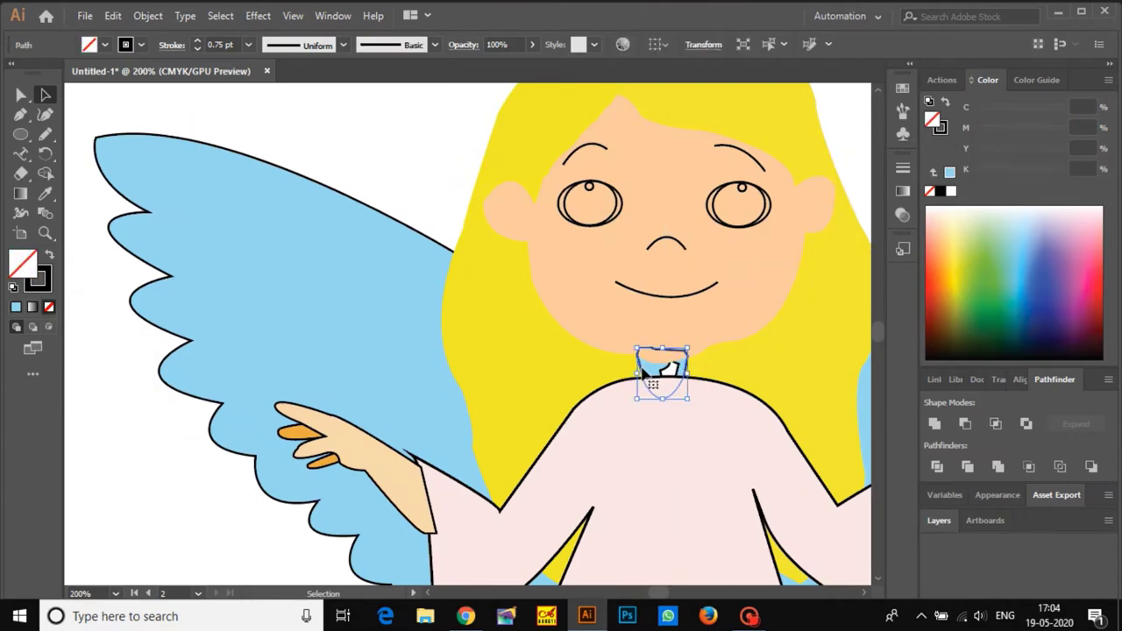
{"action": "key", "text": "i"}
{"action": "left_click", "coordinate": [643, 332]}
{"action": "double_click", "coordinate": [24, 267]}
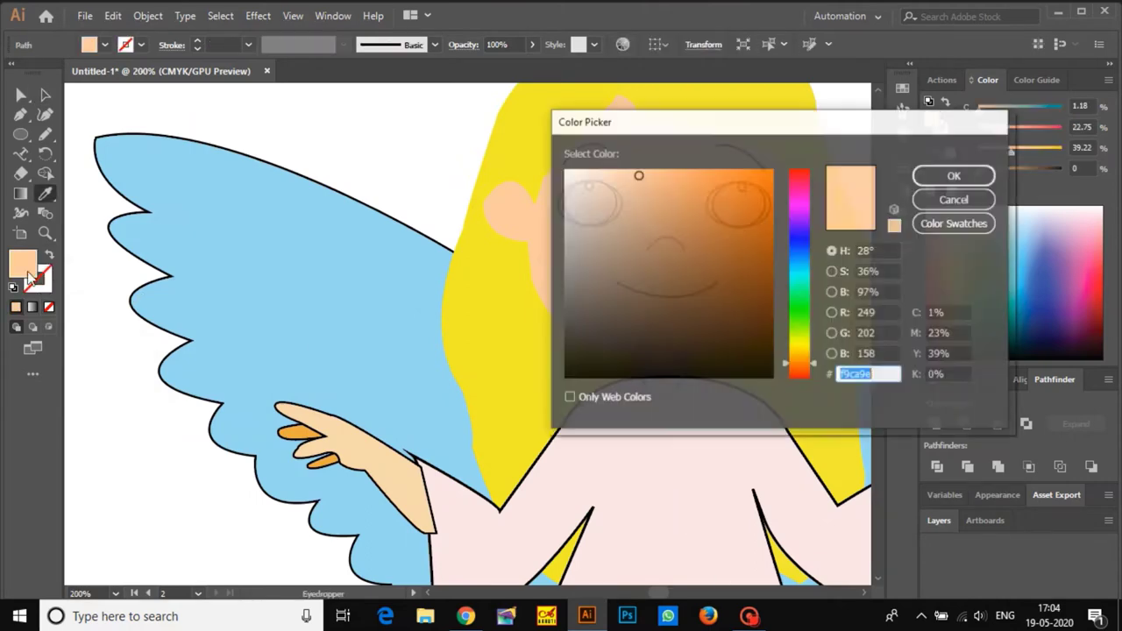
{"action": "left_click", "coordinate": [716, 191]}
{"action": "left_click", "coordinate": [952, 175]}
{"action": "key", "text": "v"}
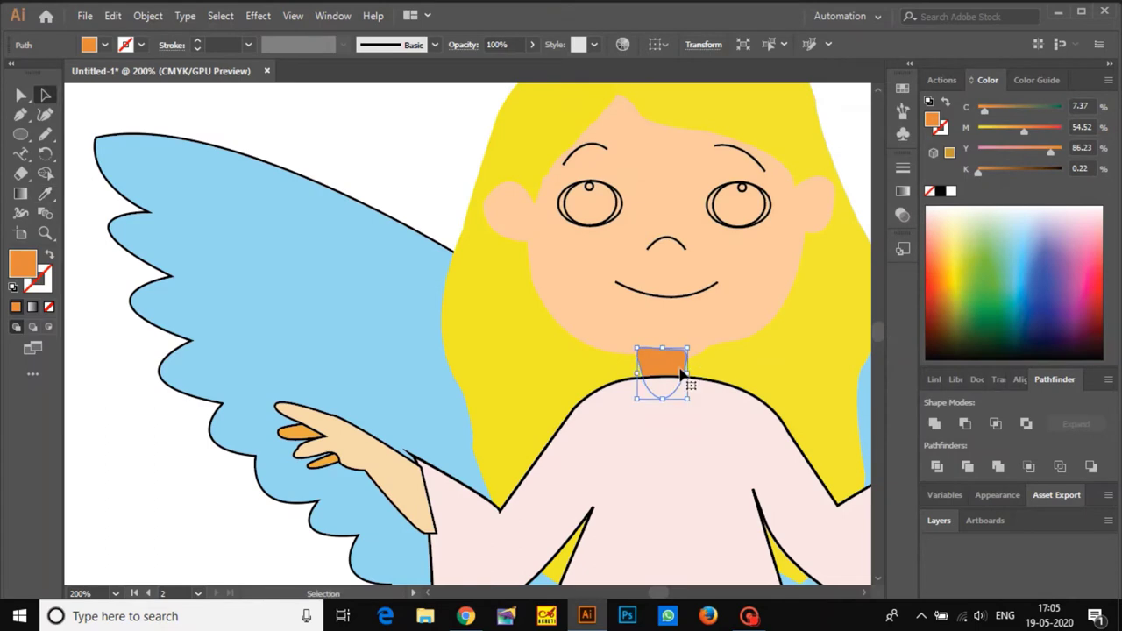
{"action": "key", "text": "ctrl+shift+]"}
{"action": "left_click", "coordinate": [391, 177]}
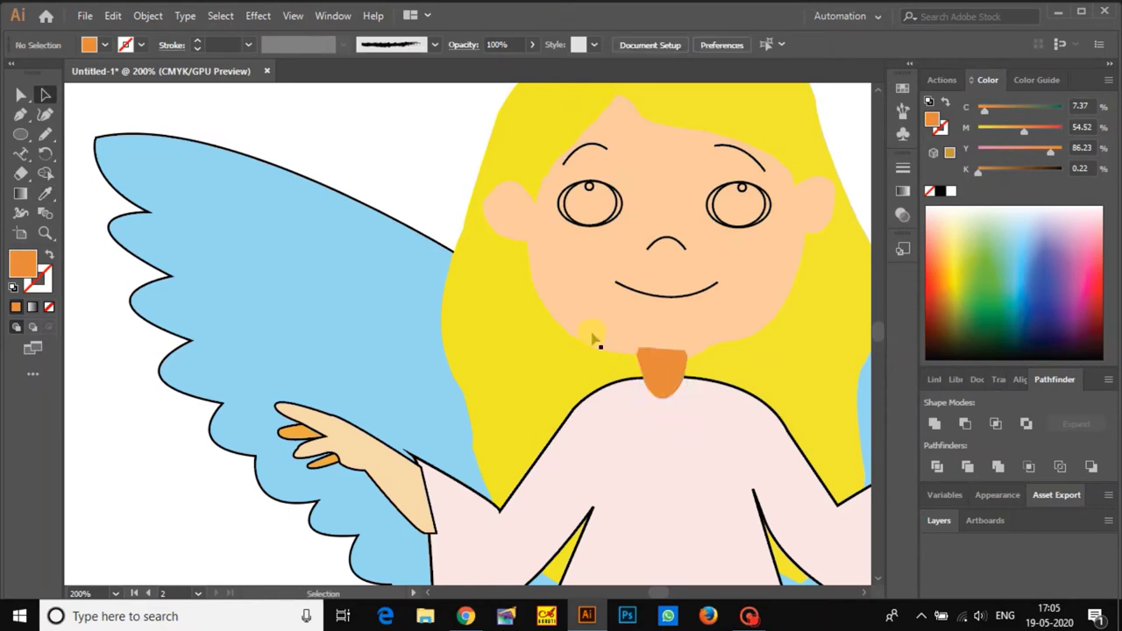
- Try to give the neck shape a black 000000 stroke with the Color Picker
{"action": "scroll", "coordinate": [663, 375], "scroll_direction": "down", "scroll_amount": 1}
{"action": "double_click", "coordinate": [40, 282]}
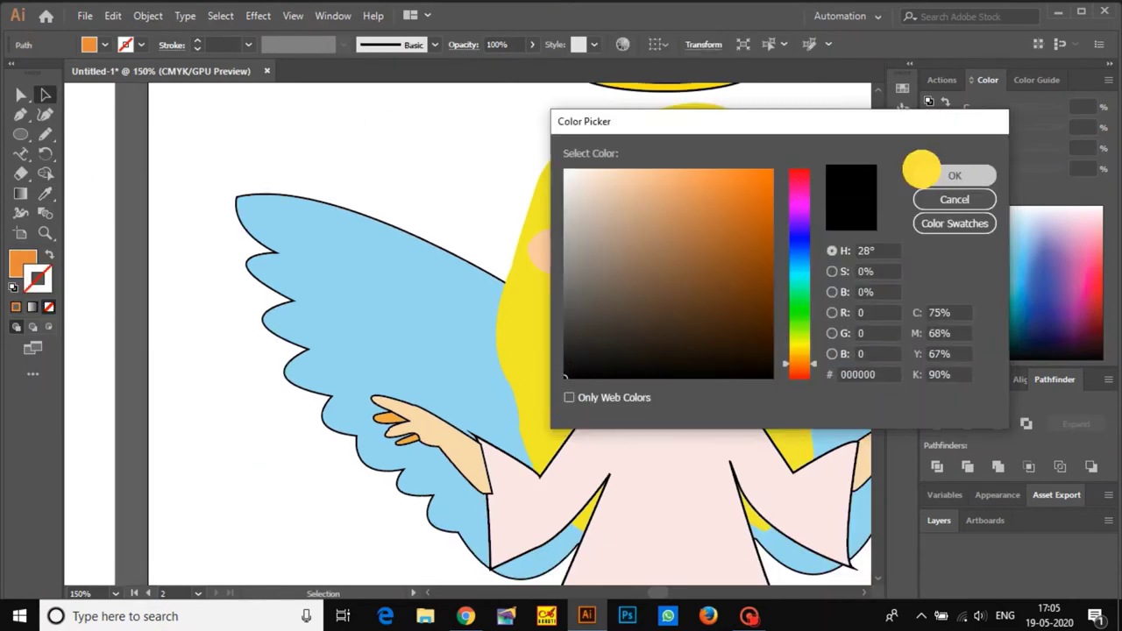
{"action": "left_click", "coordinate": [959, 173]}
{"action": "scroll", "coordinate": [711, 346], "scroll_direction": "up", "scroll_amount": 7}
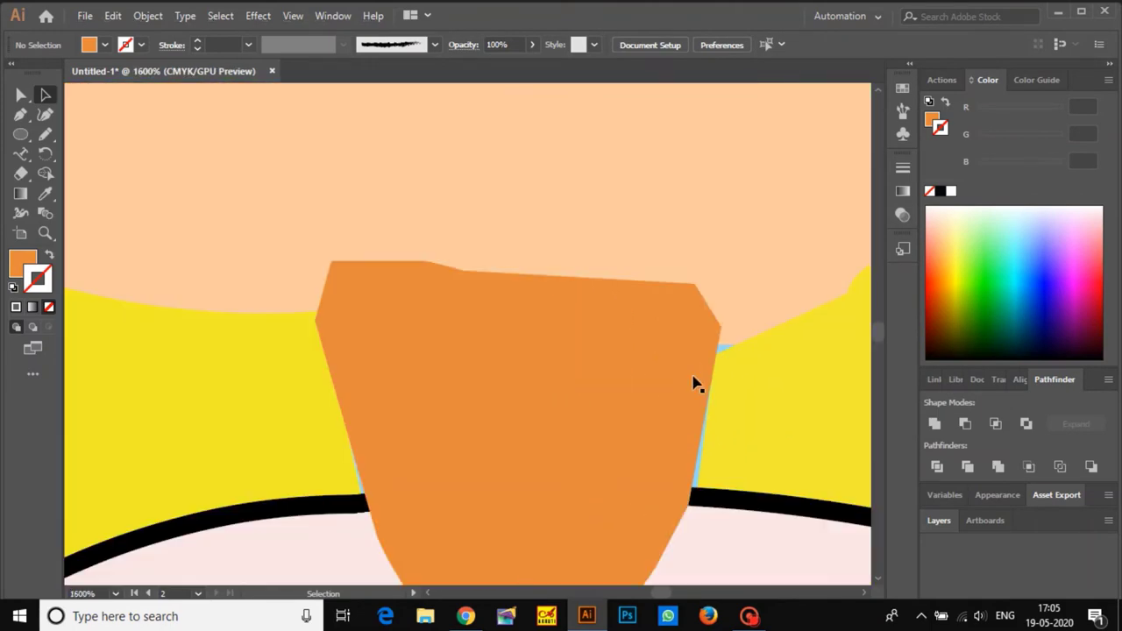
- Fill the outer ellipses of both eyes with white sampled from the background, without a stroke
{"action": "scroll", "coordinate": [692, 383], "scroll_direction": "down", "scroll_amount": 3}
{"action": "left_click", "coordinate": [661, 386]}
{"action": "scroll", "coordinate": [661, 386], "scroll_direction": "down", "scroll_amount": 5}
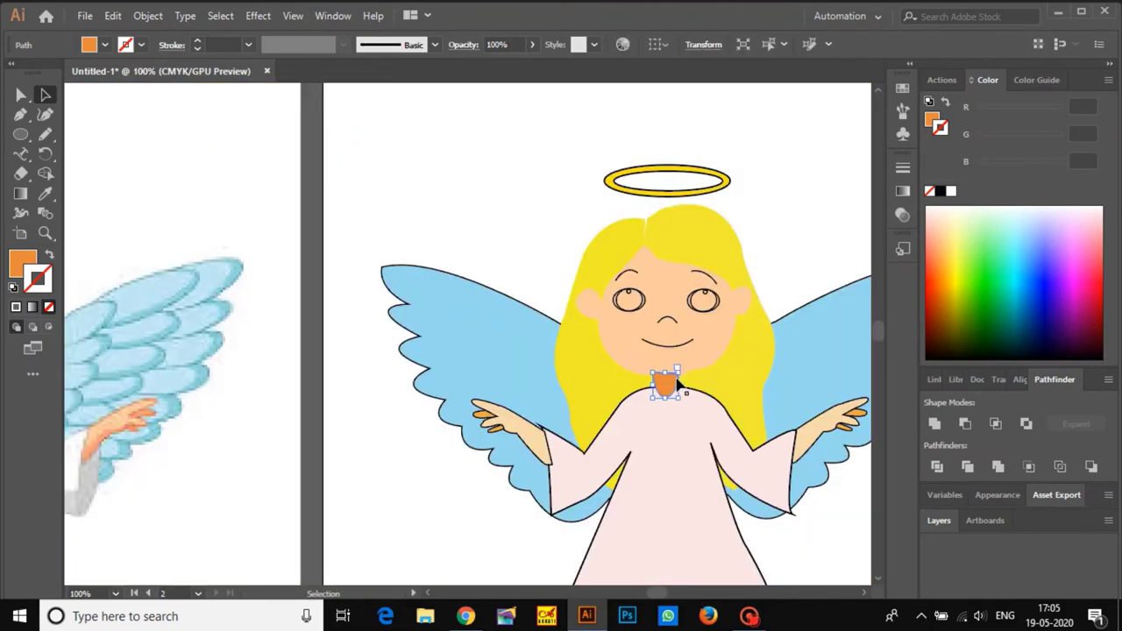
{"action": "scroll", "coordinate": [633, 308], "scroll_direction": "down", "scroll_amount": 3}
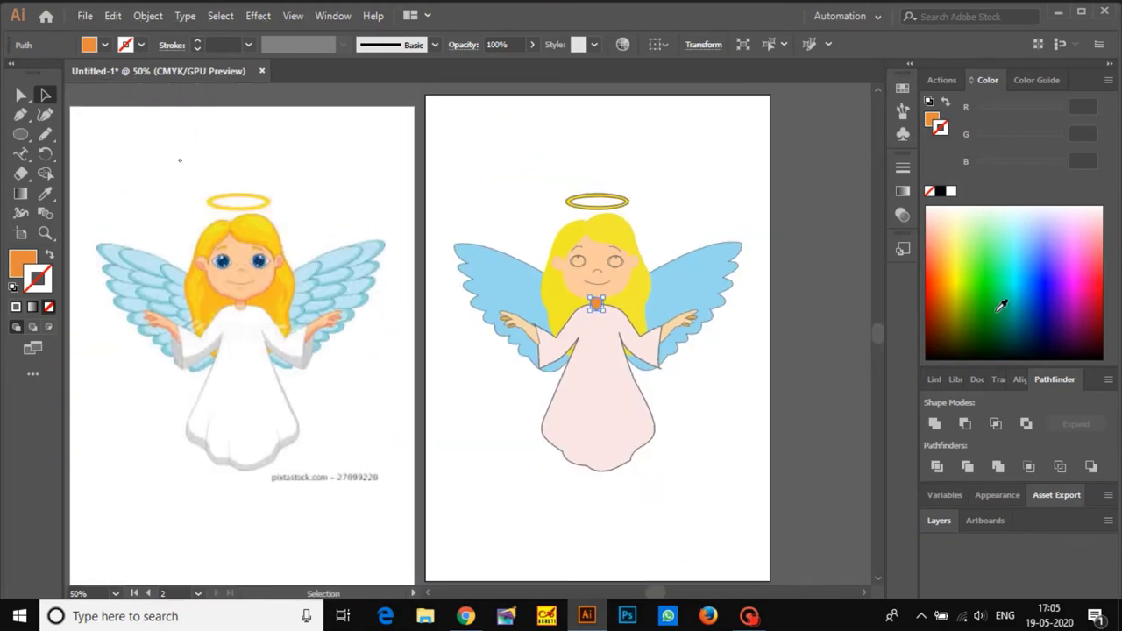
{"action": "scroll", "coordinate": [638, 301], "scroll_direction": "up", "scroll_amount": 6}
{"action": "left_click", "coordinate": [605, 217]}
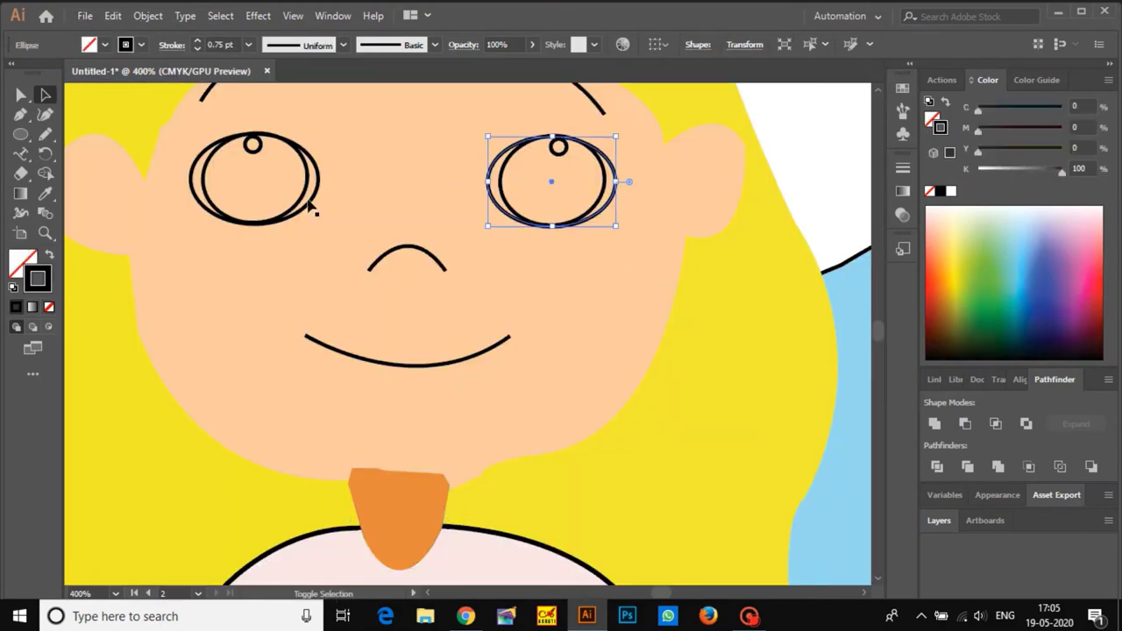
{"action": "left_click", "coordinate": [313, 210], "text": "shift"}
{"action": "key", "text": "i"}
{"action": "left_click", "coordinate": [812, 156]}
{"action": "key", "text": "v"}
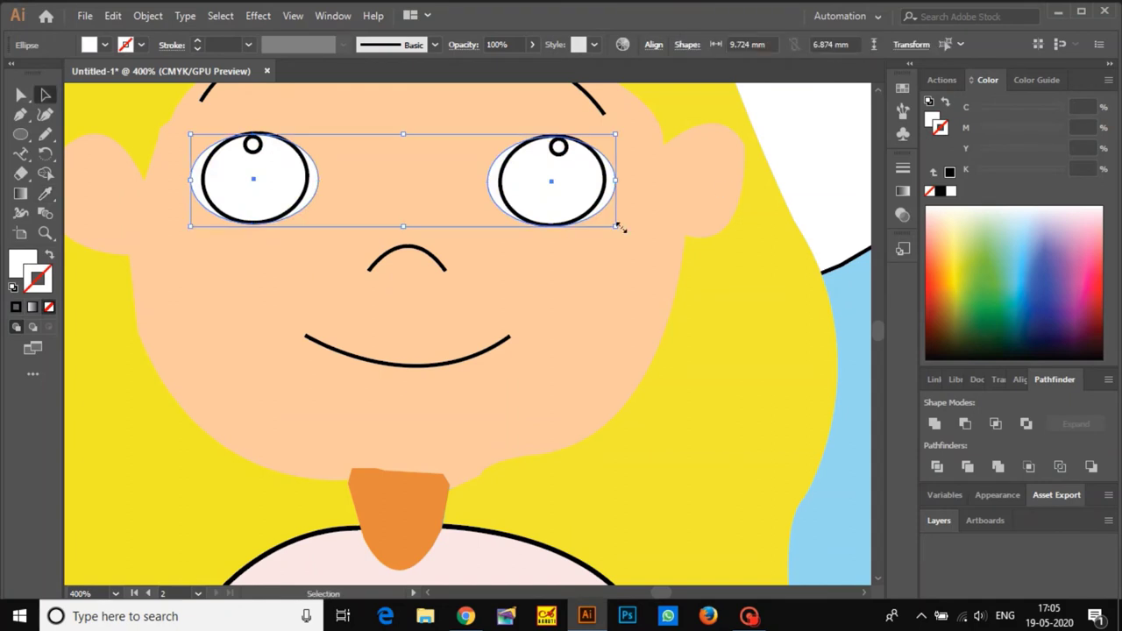
- Fill both iris ellipses with bright blue (C 70, M 19, Y 0, K 0), without a stroke
{"action": "left_click", "coordinate": [594, 208]}
{"action": "left_click", "coordinate": [596, 211]}
{"action": "left_click", "coordinate": [492, 216]}
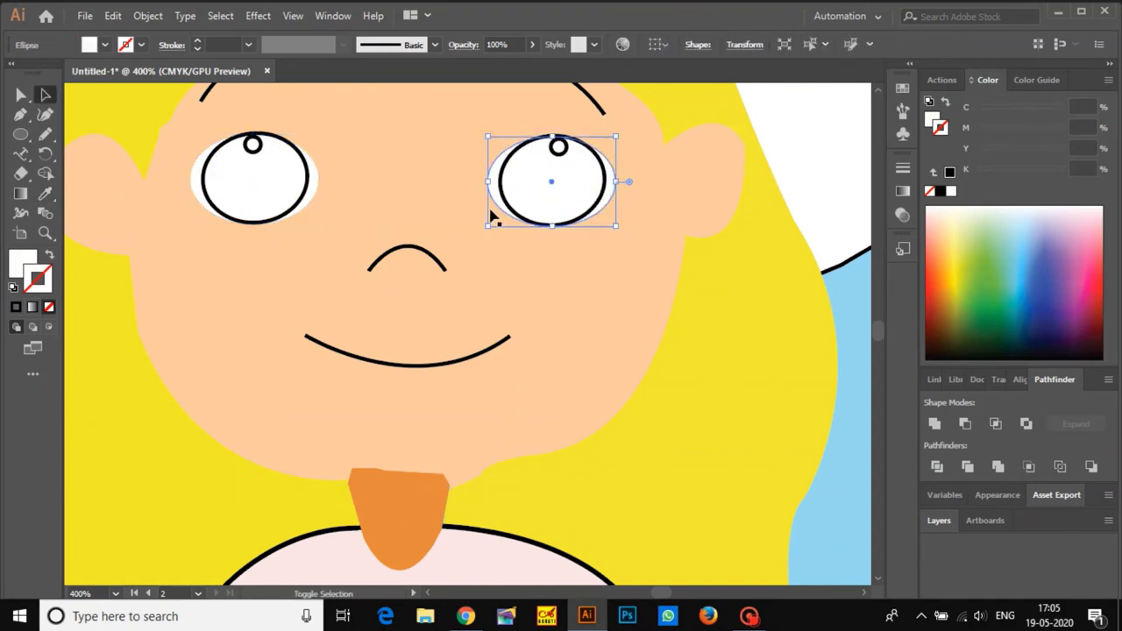
{"action": "left_click", "coordinate": [597, 203]}
{"action": "left_click", "coordinate": [304, 204], "text": "shift"}
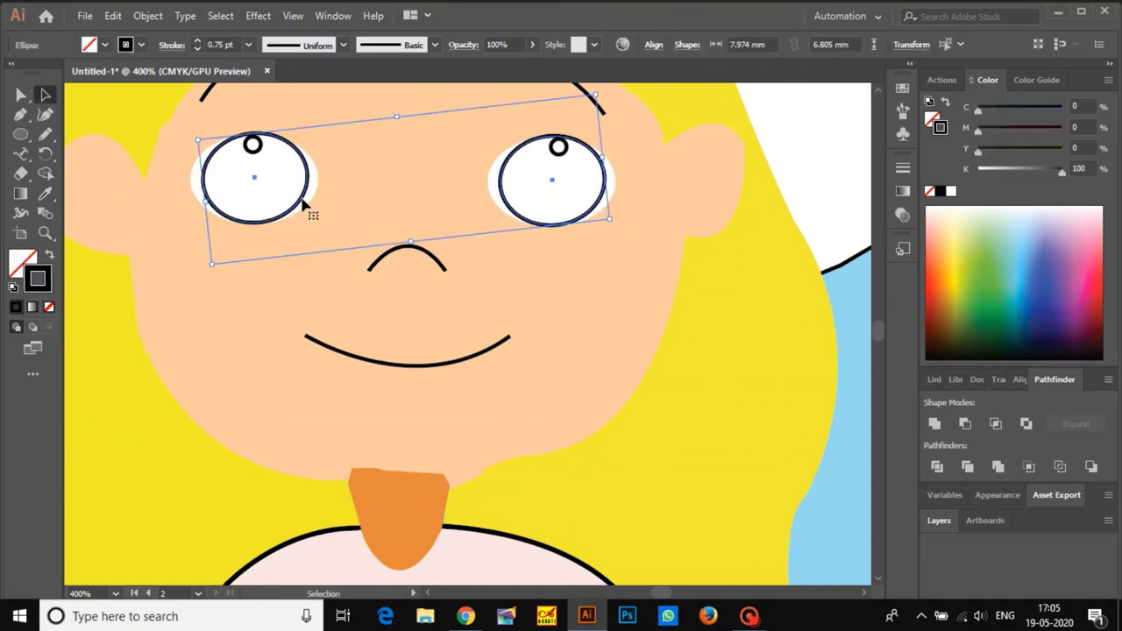
{"action": "left_click", "coordinate": [1045, 257]}
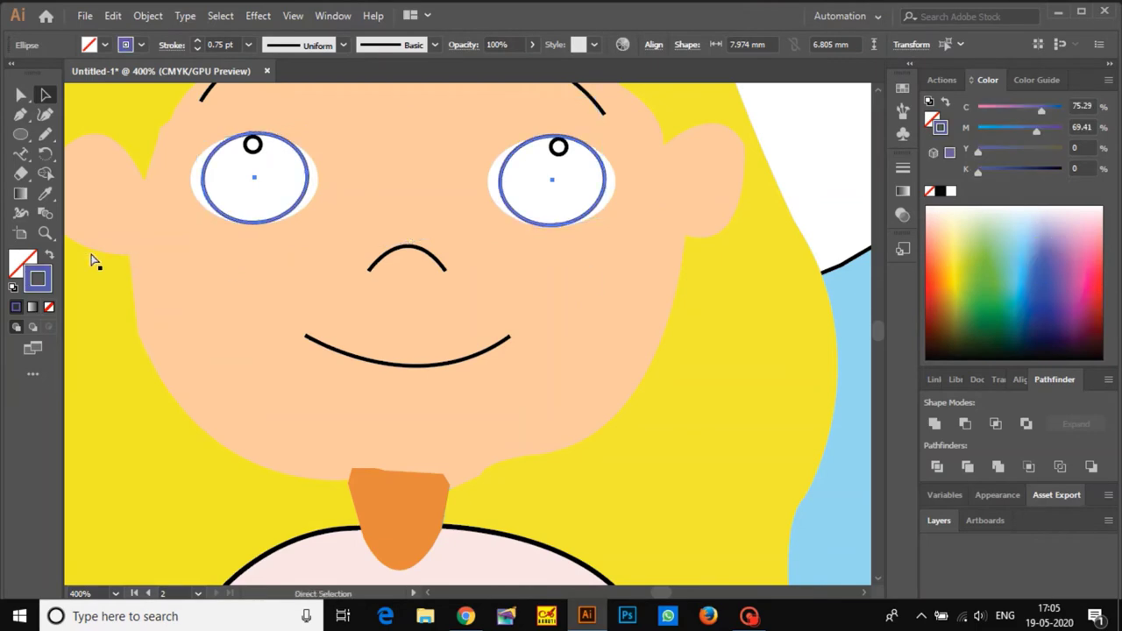
{"action": "key", "text": "ctrl+z"}
{"action": "left_click", "coordinate": [19, 261]}
{"action": "double_click", "coordinate": [22, 258]}
{"action": "left_click", "coordinate": [796, 255]}
{"action": "left_click", "coordinate": [776, 175]}
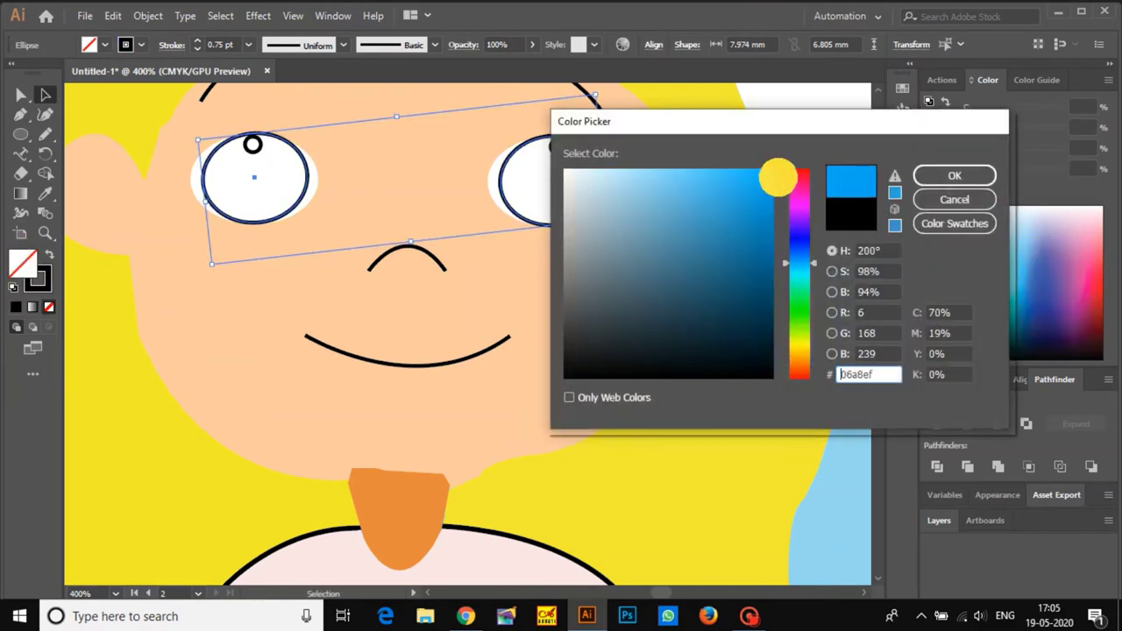
{"action": "left_click", "coordinate": [956, 176]}
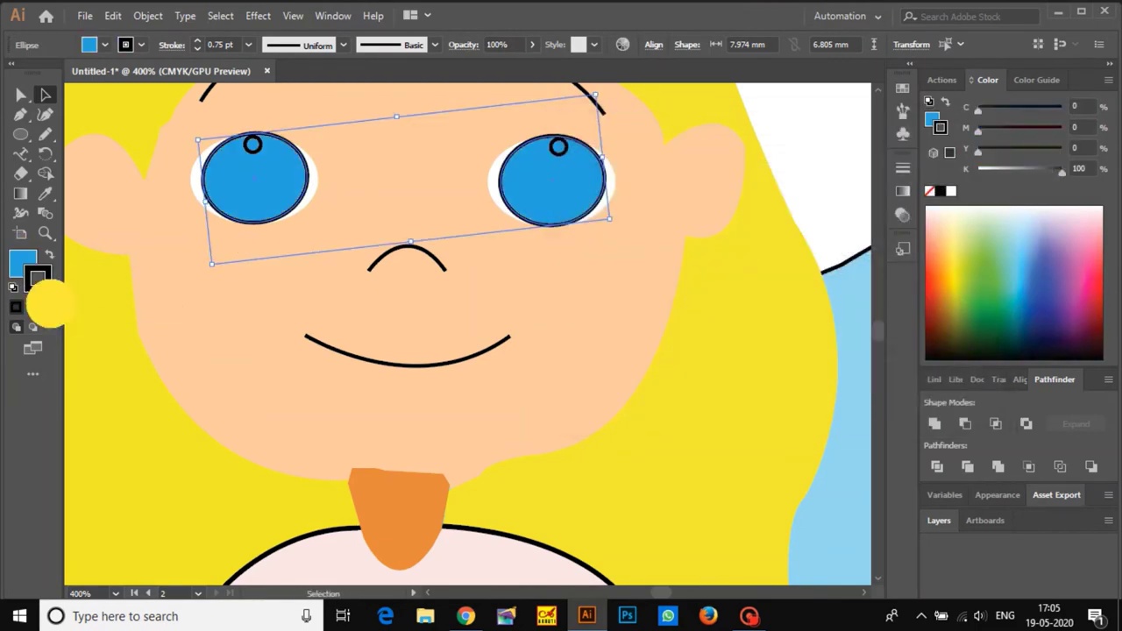
- Fill the small highlight circles in both eyes with white and remove their strokes
{"action": "left_click", "coordinate": [256, 151]}
{"action": "left_click", "coordinate": [559, 146], "text": "shift"}
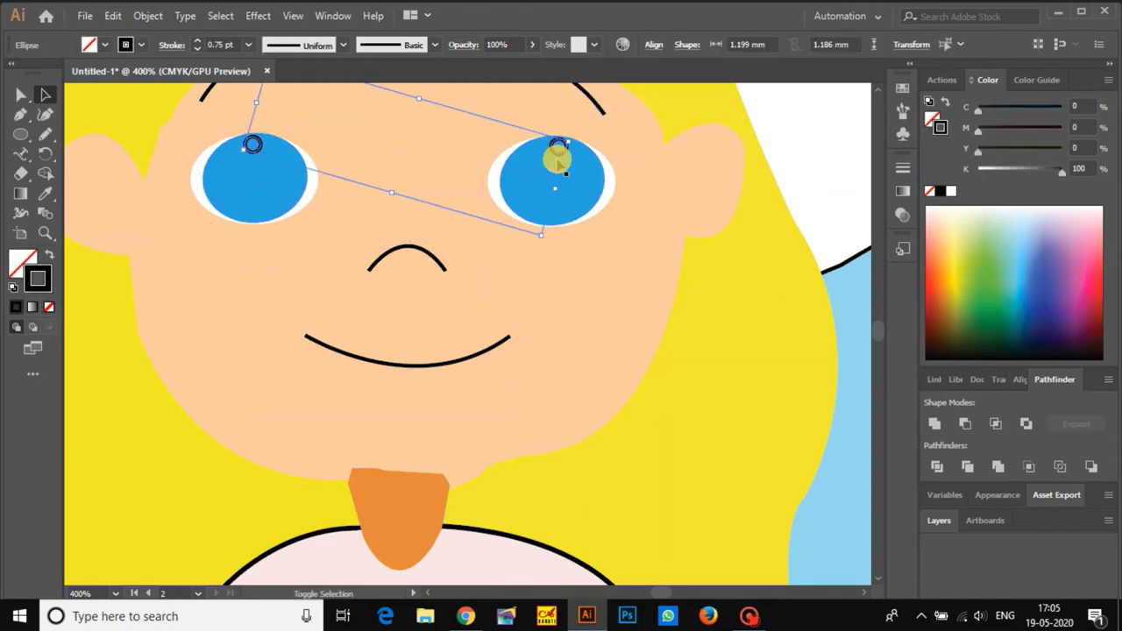
{"action": "left_click", "coordinate": [13, 287]}
{"action": "left_click", "coordinate": [49, 307]}
- Create a smaller copy of the blue iris ellipse inside the iris of the eye on the right, beneath its white highlight
{"action": "scroll", "coordinate": [314, 308], "scroll_direction": "down", "scroll_amount": 3}
{"action": "mouse_move", "coordinate": [359, 309]}
{"action": "left_mouse_down"}
{"action": "mouse_move", "coordinate": [743, 371]}
{"action": "mouse_move", "coordinate": [597, 387]}
{"action": "left_mouse_up"}
{"action": "scroll", "coordinate": [547, 369], "scroll_direction": "down", "scroll_amount": 1}
{"action": "left_click_drag", "start_coordinate": [529, 367], "coordinate": [546, 366]}
{"action": "key", "text": "ctrl+plus"}
{"action": "key", "text": "ctrl+plus"}
{"action": "key", "text": "ctrl+plus"}
{"action": "key", "text": "ctrl+plus"}
{"action": "key", "text": "ctrl+plus"}
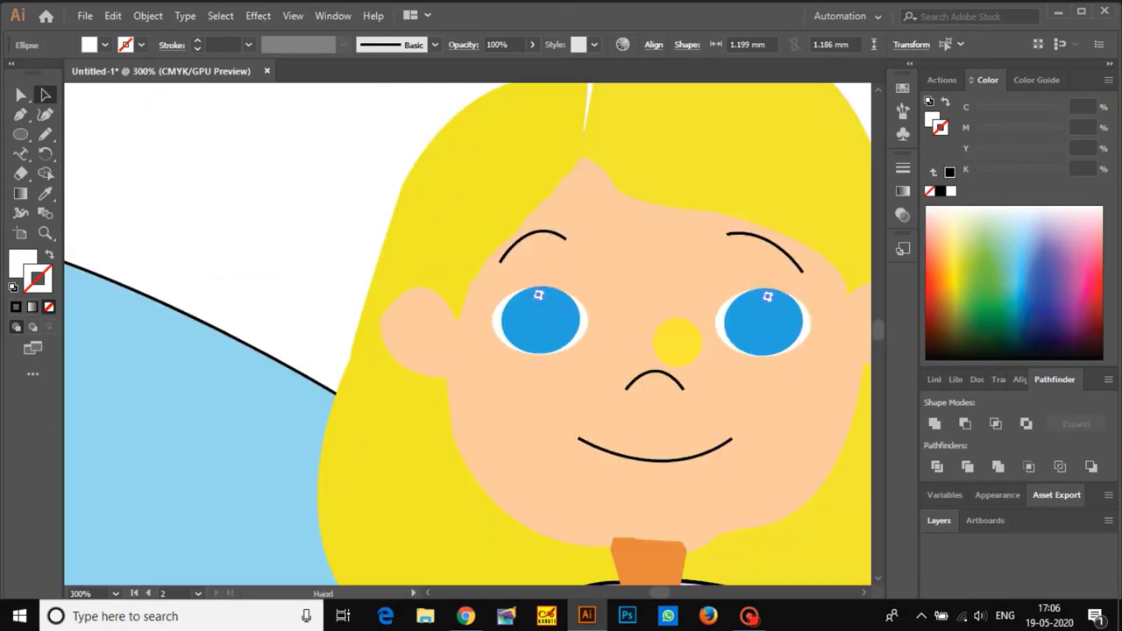
{"action": "left_click", "coordinate": [757, 338]}
{"action": "left_click_drag", "start_coordinate": [783, 349], "coordinate": [767, 363]}
{"action": "left_click_drag", "start_coordinate": [804, 275], "coordinate": [793, 299]}
{"action": "left_click_drag", "start_coordinate": [719, 358], "coordinate": [749, 329]}
- Fill the smaller inner ellipse of that eye with dark blue (C 88.25, M 76.71), without a stroke
{"action": "left_click", "coordinate": [1050, 268]}
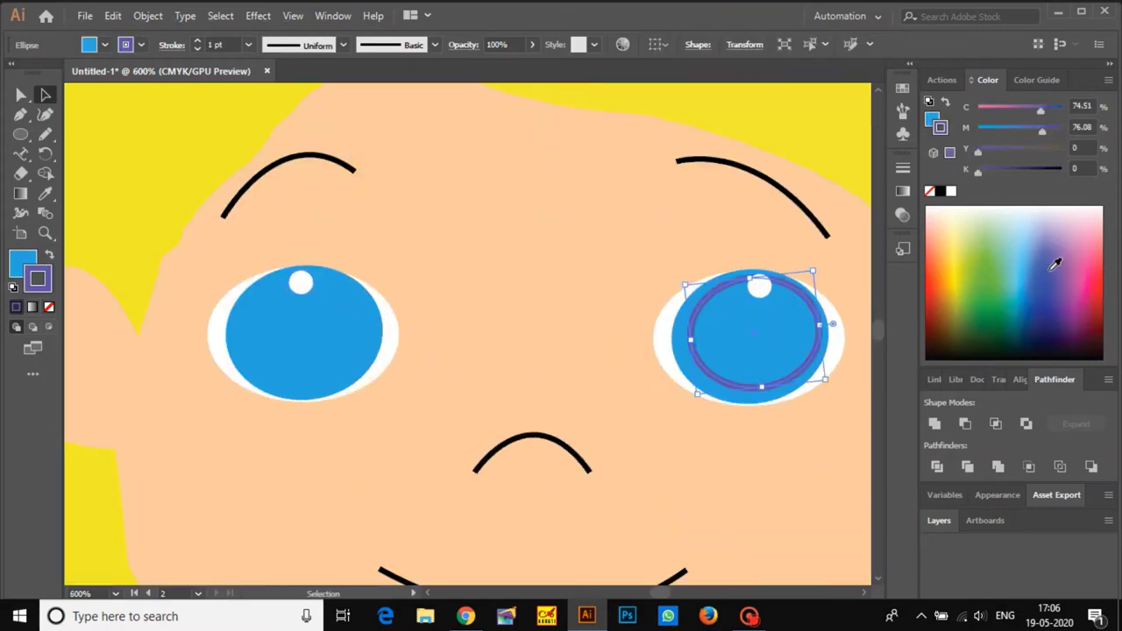
{"action": "key", "text": "ctrl+z"}
{"action": "double_click", "coordinate": [23, 266]}
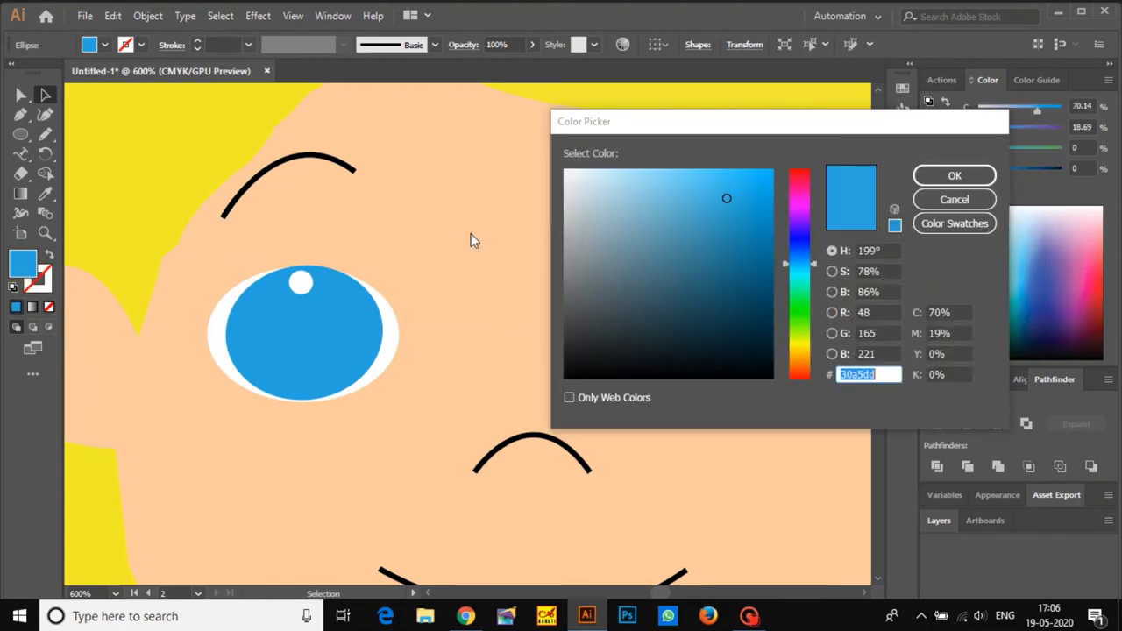
{"action": "left_click", "coordinate": [793, 237]}
{"action": "left_click", "coordinate": [769, 171]}
{"action": "left_click", "coordinate": [936, 178]}
- Copy the dark blue inner ellipse onto the other eye and arrange it above the iris but beneath the white highlight
{"action": "left_click_drag", "start_coordinate": [778, 330], "coordinate": [329, 328]}
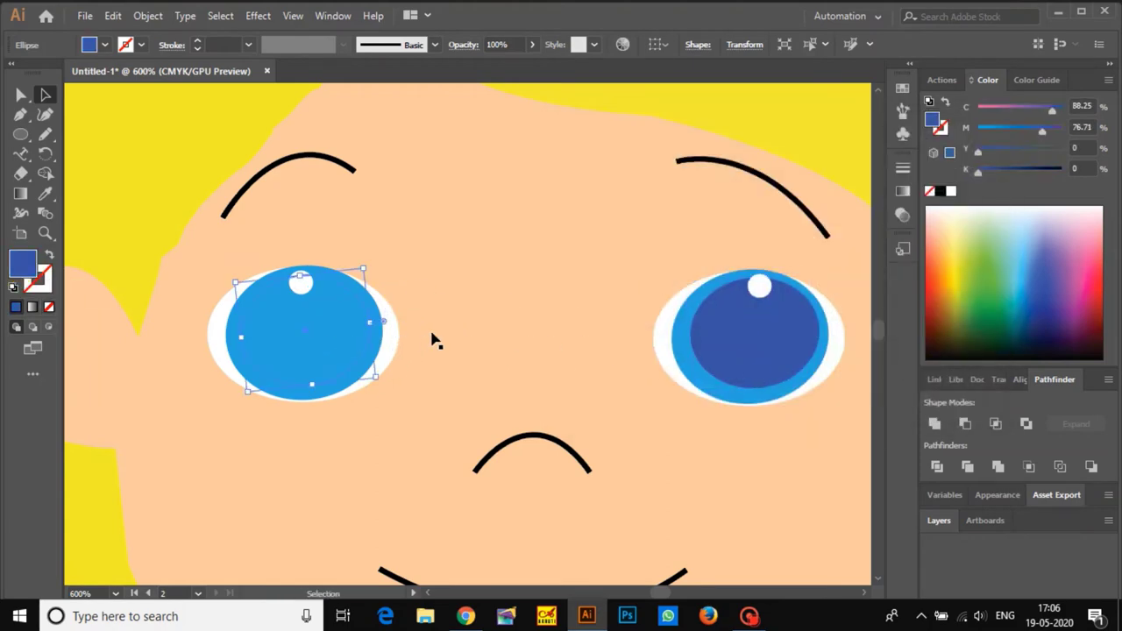
{"action": "key", "text": "ctrl+shift+]"}
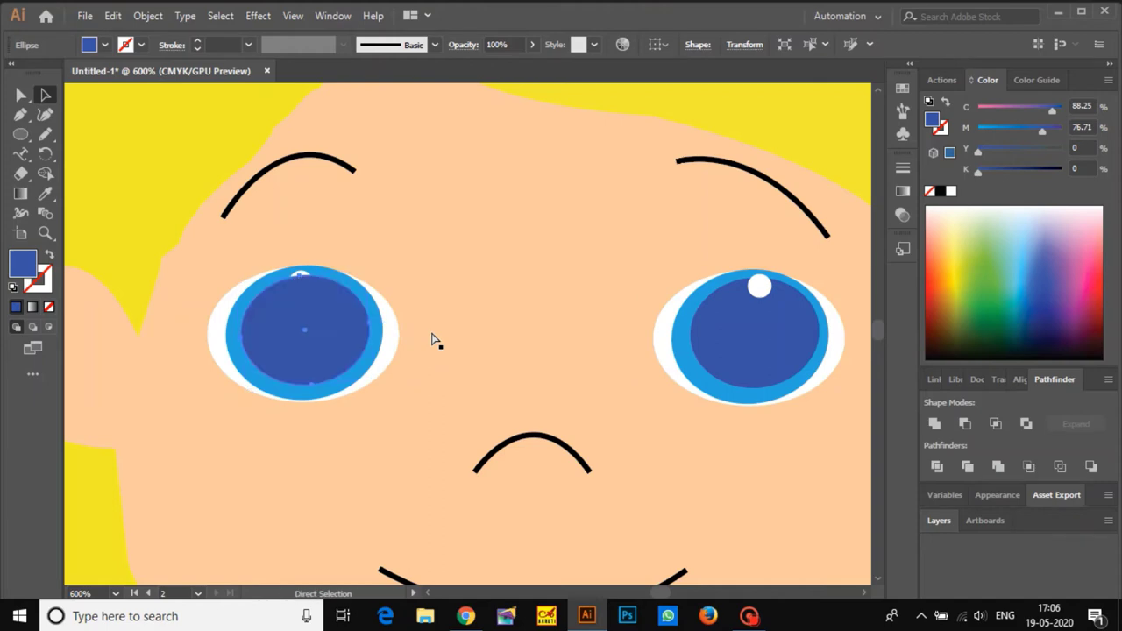
{"action": "key", "text": "ctrl+z"}
{"action": "key", "text": "ctrl+bracketright"}
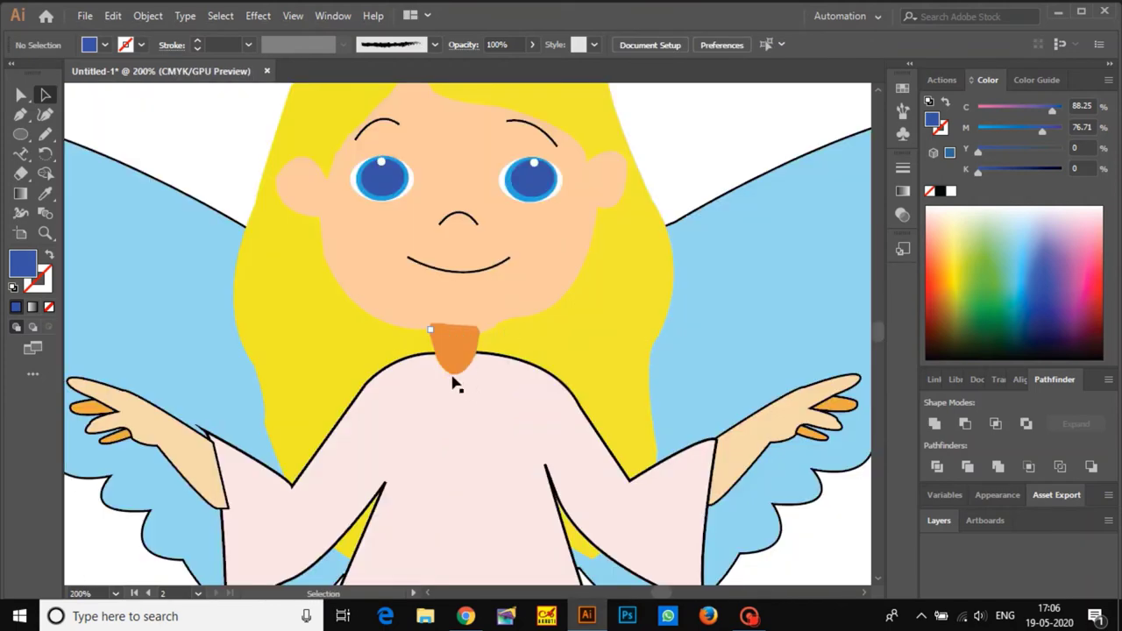
- Widen the orange neck shape slightly on its right side
{"action": "left_click", "coordinate": [465, 375]}
{"action": "scroll", "coordinate": [453, 355], "scroll_direction": "up", "scroll_amount": 5}
{"action": "left_click", "coordinate": [541, 349]}
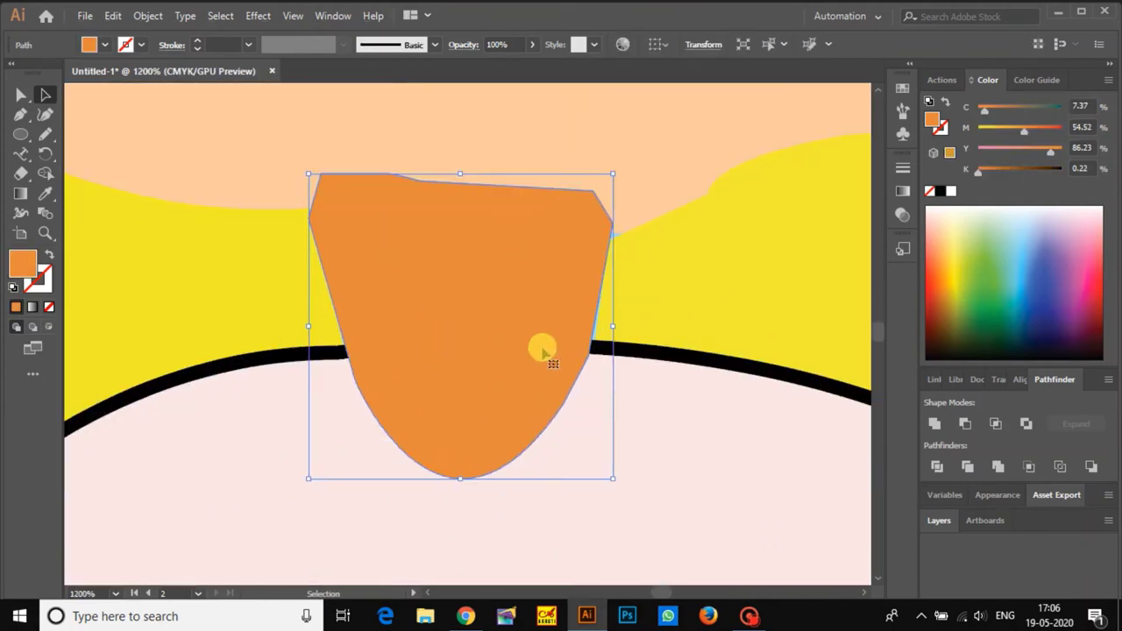
{"action": "left_click_drag", "start_coordinate": [616, 331], "coordinate": [624, 331]}
{"action": "scroll", "coordinate": [592, 331], "scroll_direction": "down", "scroll_amount": 8}
{"action": "scroll", "coordinate": [609, 323], "scroll_direction": "up", "scroll_amount": 5}
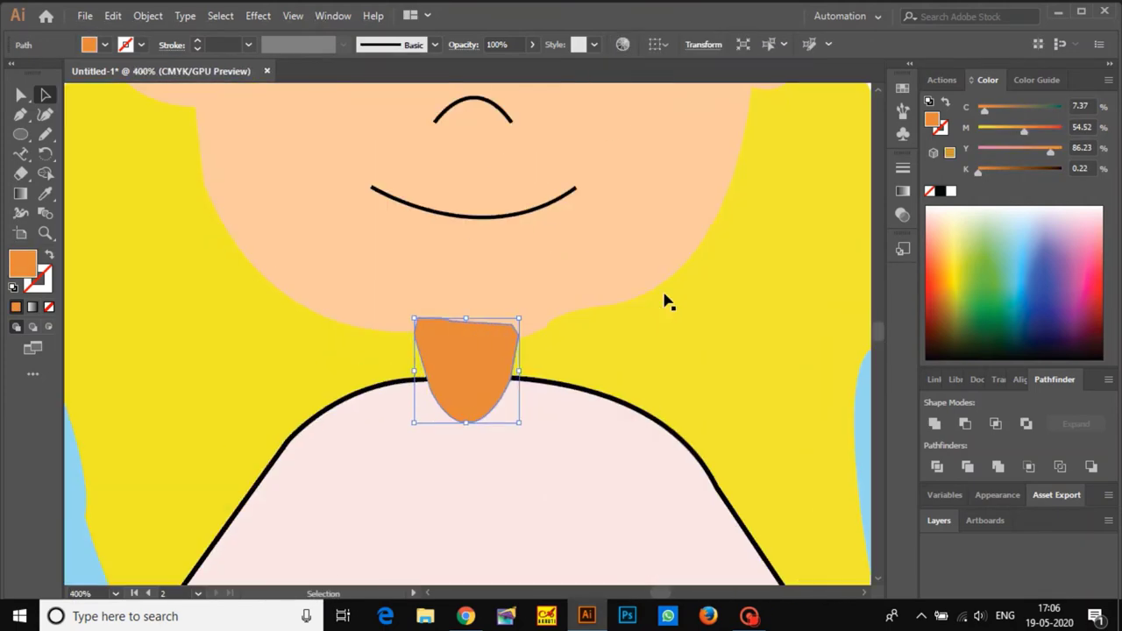
{"action": "left_click", "coordinate": [623, 277]}
- Try to place the neck shape behind the dress and chin by stepping it backward and forward in the stacking order
{"action": "left_click", "coordinate": [482, 389]}
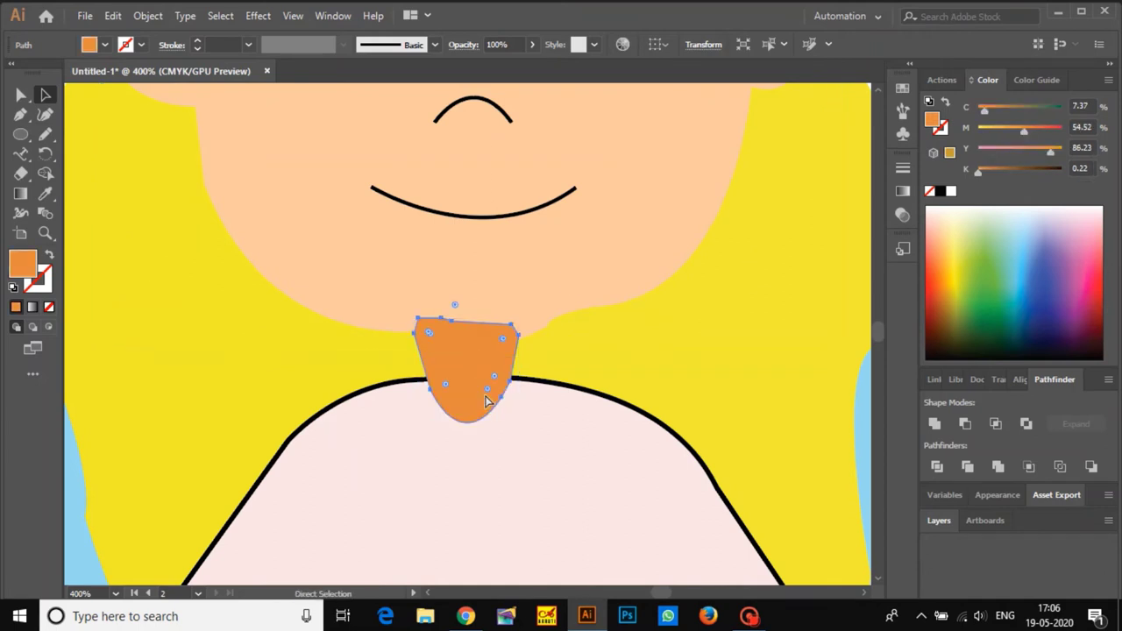
{"action": "key", "text": "ctrl+bracketleft"}
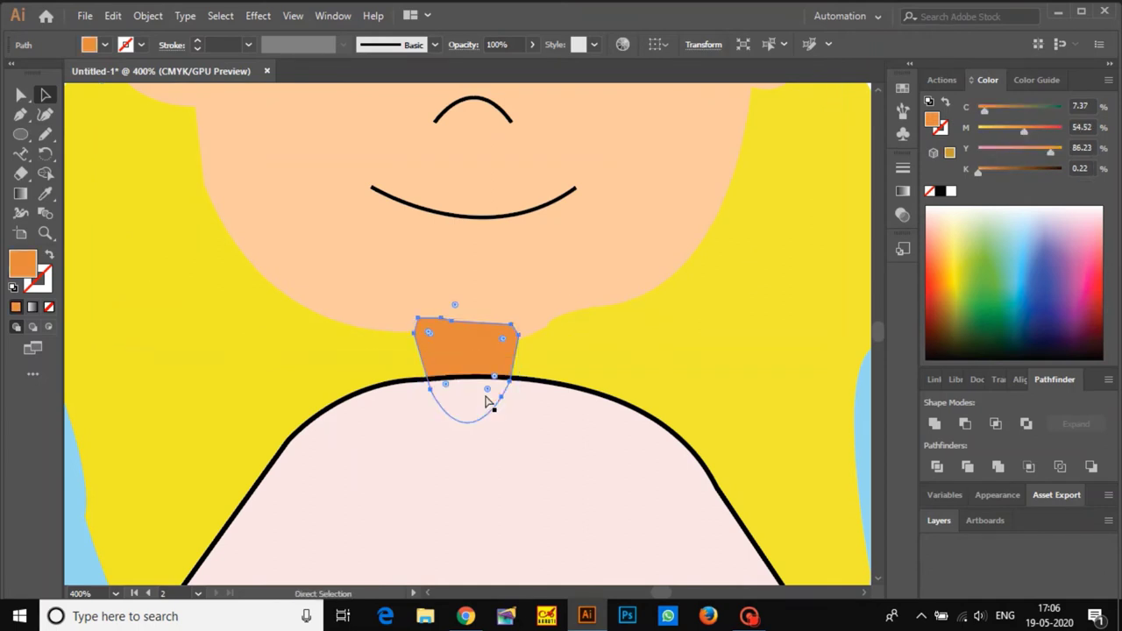
{"action": "key", "text": "ctrl+bracketleft"}
{"action": "key", "text": "ctrl+bracketleft"}
{"action": "key", "text": "ctrl+bracketleft"}
{"action": "key", "text": "ctrl+bracketright"}
{"action": "key", "text": "ctrl+bracketright"}
{"action": "key", "text": "ctrl+bracketright"}
{"action": "key", "text": "ctrl+bracketright"}
{"action": "key", "text": "ctrl+bracketleft"}
{"action": "key", "text": "ctrl+bracketleft"}
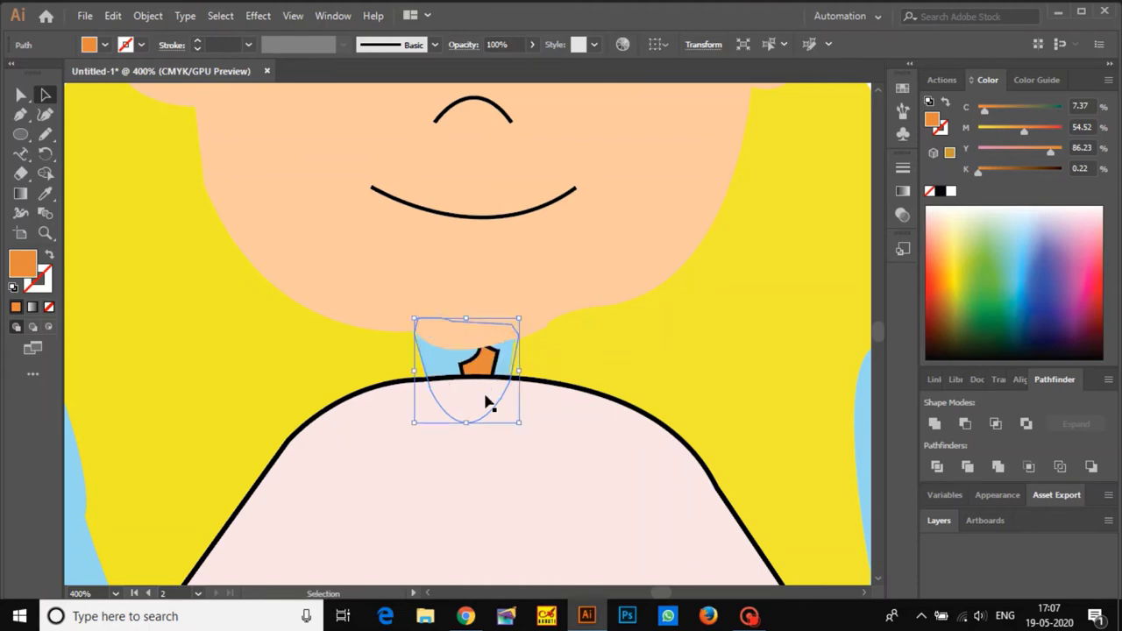
{"action": "scroll", "coordinate": [487, 400], "scroll_direction": "down", "scroll_amount": 6}
{"action": "scroll", "coordinate": [484, 396], "scroll_direction": "up", "scroll_amount": 3}
{"action": "left_click_drag", "start_coordinate": [481, 394], "coordinate": [826, 393]}
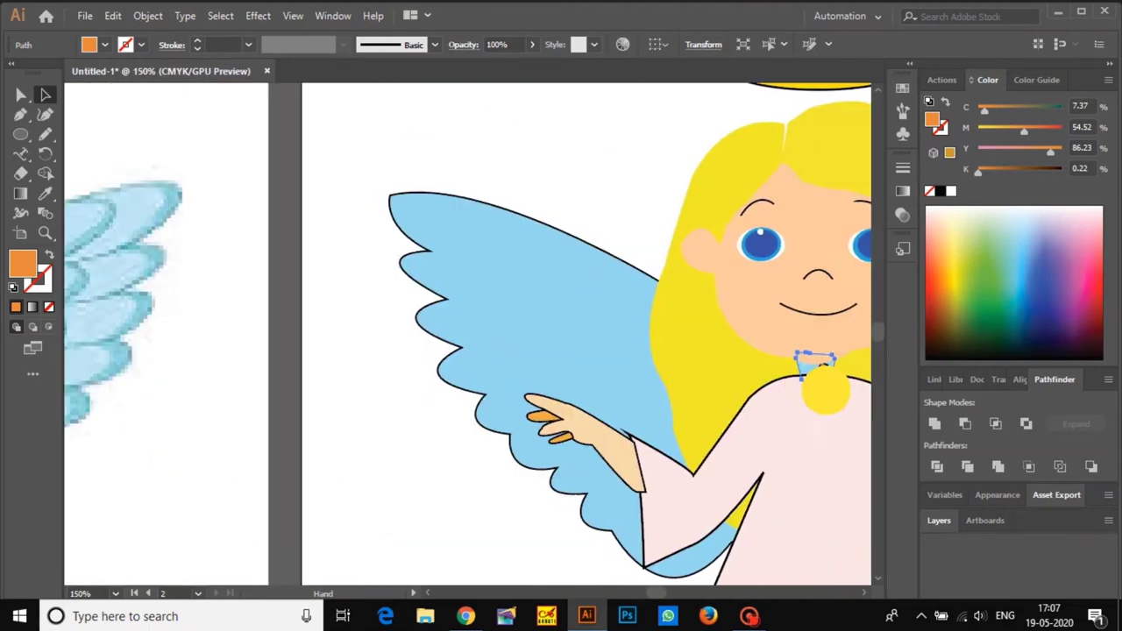
{"action": "left_click_drag", "start_coordinate": [342, 434], "coordinate": [667, 348]}
{"action": "scroll", "coordinate": [666, 349], "scroll_direction": "down", "scroll_amount": 4}
{"action": "scroll", "coordinate": [506, 328], "scroll_direction": "up", "scroll_amount": 8}
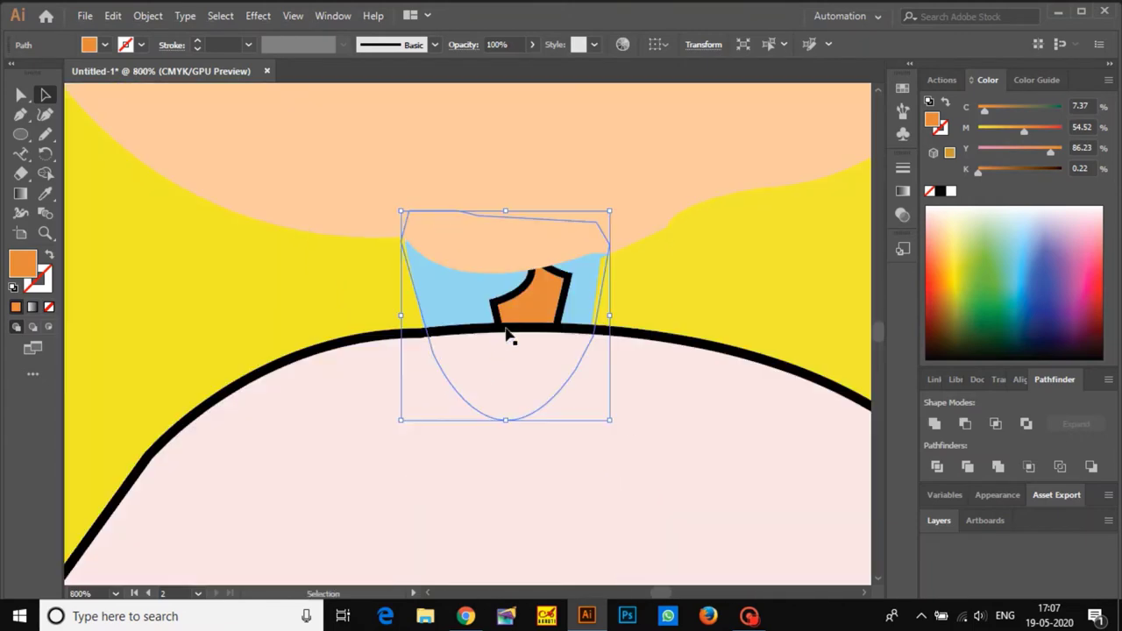
- Bring the neck shape to the front and fill it with a lighter peach (C 2.15, M 34.87, Y 49.75), then deselect it
{"action": "key", "text": "ctrl+shift+bracketright"}
{"action": "scroll", "coordinate": [511, 271], "scroll_direction": "down", "scroll_amount": 6}
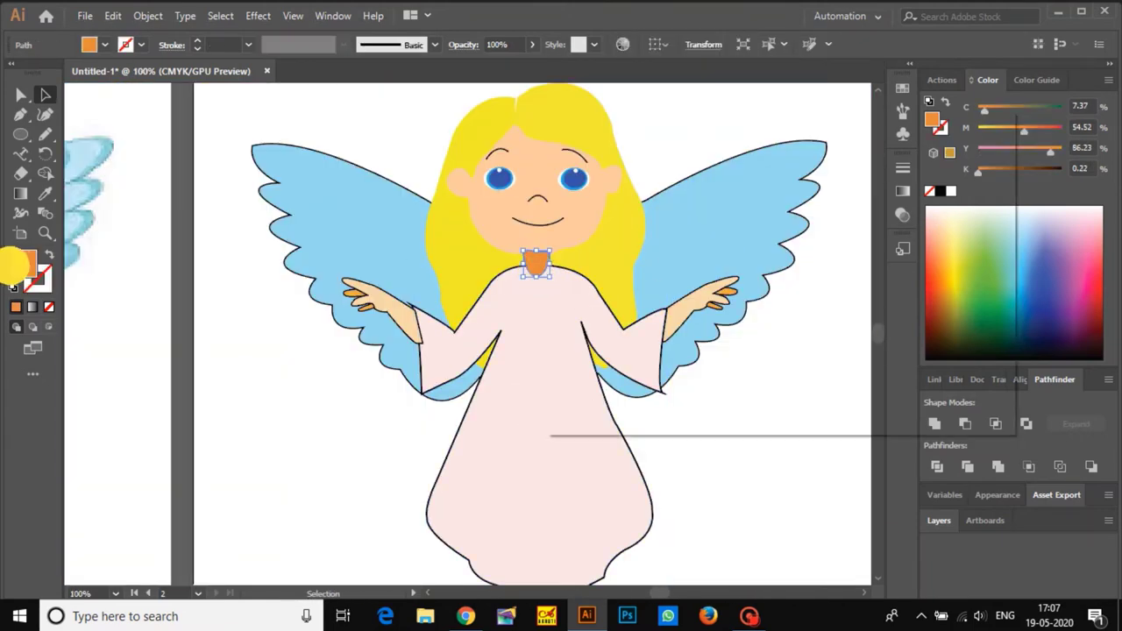
{"action": "double_click", "coordinate": [19, 262]}
{"action": "left_click", "coordinate": [658, 176]}
{"action": "left_click", "coordinate": [954, 176]}
{"action": "key", "text": "ctrl+shift+a"}
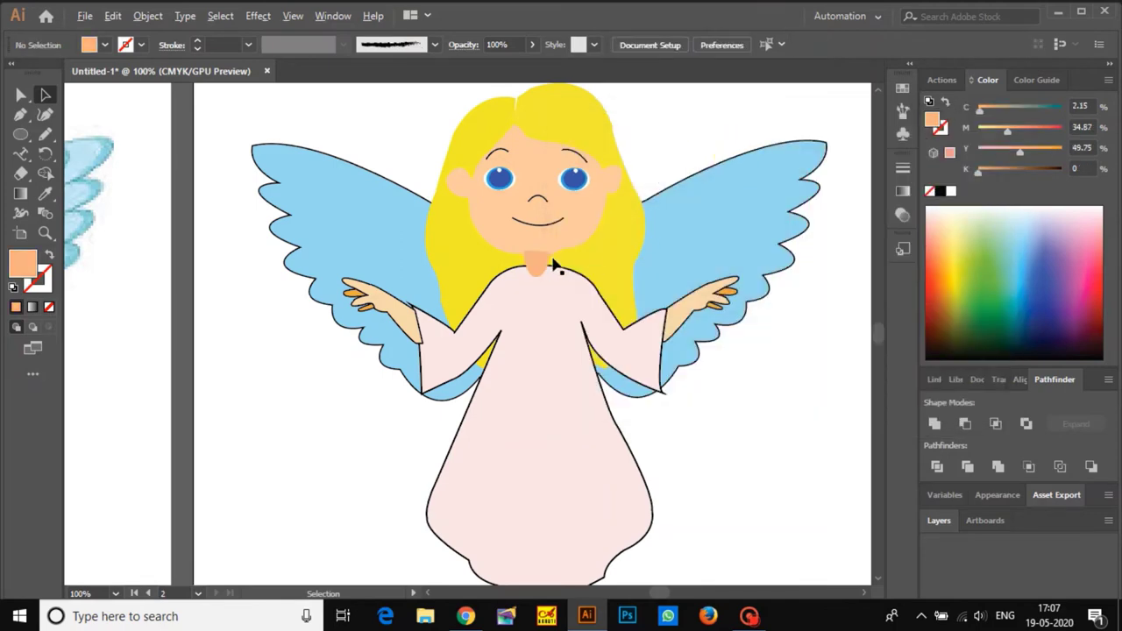
- Try to bring the skin-coloured head shape forward over the hair
{"action": "scroll", "coordinate": [543, 266], "scroll_direction": "up", "scroll_amount": 3}
{"action": "left_click", "coordinate": [540, 266]}
{"action": "left_click", "coordinate": [567, 230]}
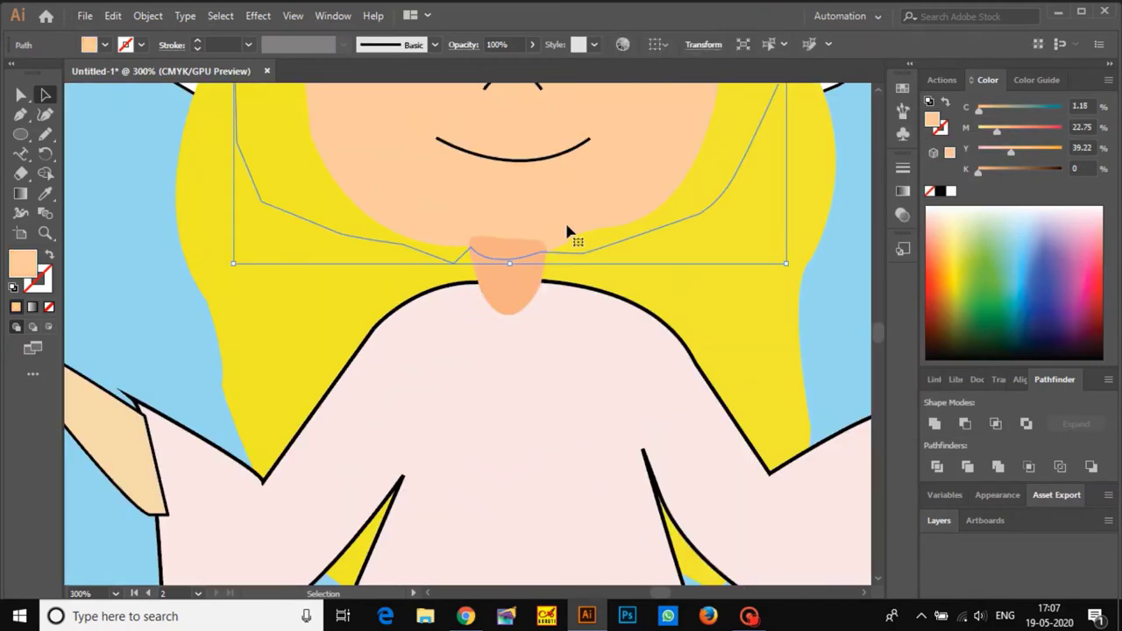
{"action": "key", "text": "a"}
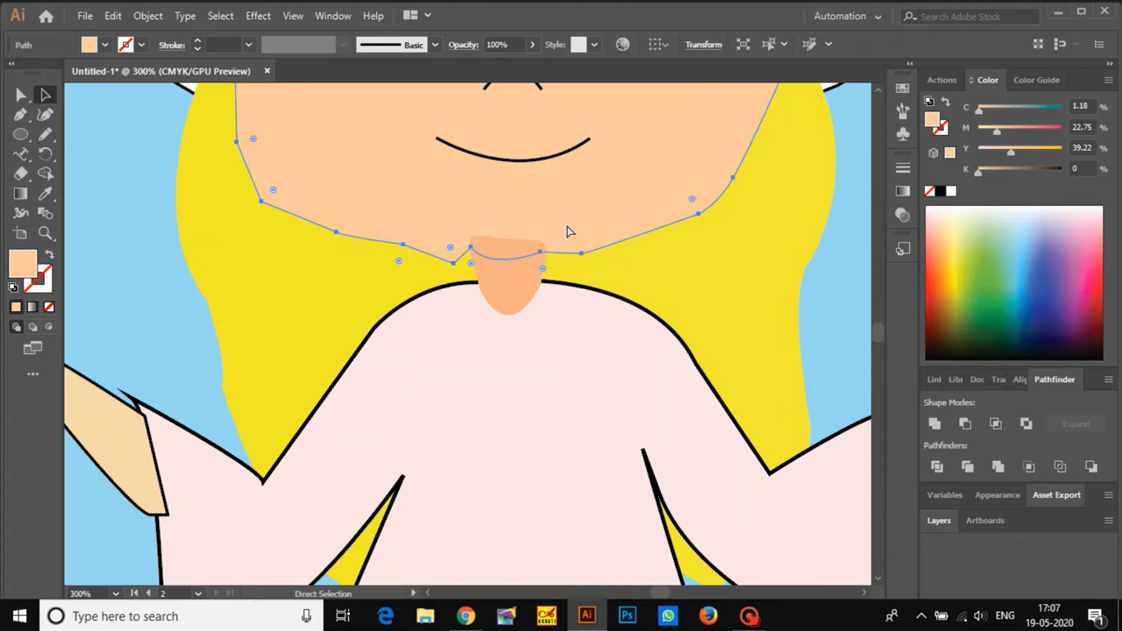
{"action": "scroll", "coordinate": [566, 228], "scroll_direction": "down", "scroll_amount": 2}
{"action": "left_click_drag", "start_coordinate": [557, 291], "coordinate": [497, 422]}
{"action": "left_click", "coordinate": [653, 221], "text": "ctrl"}
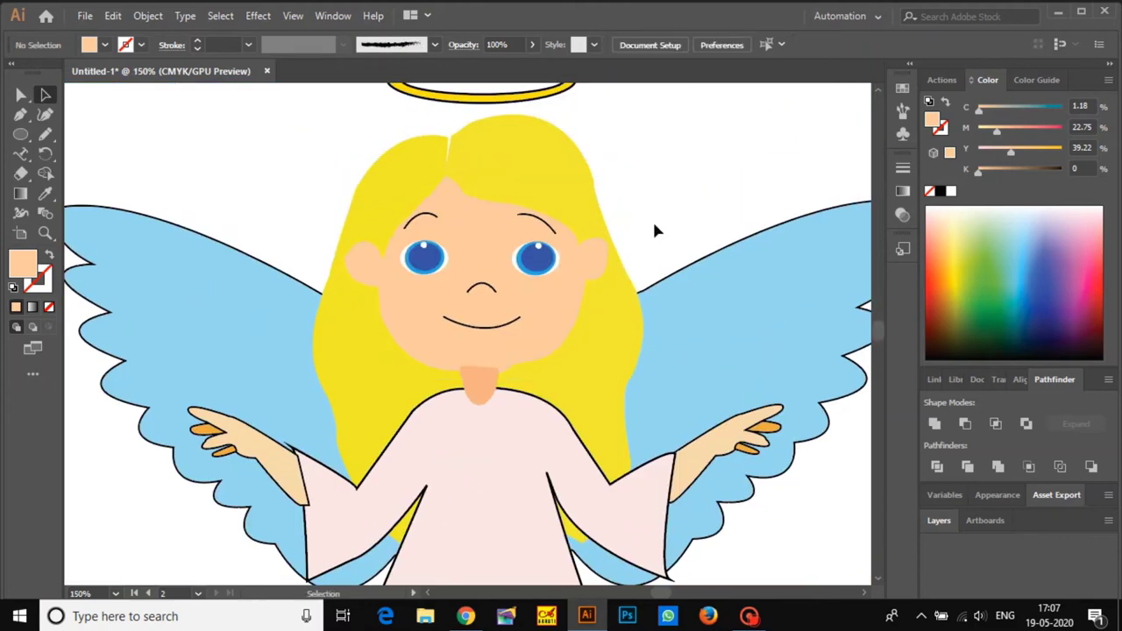
- Reshape the top edge of the neck with the Curvature tool into a downward curve that forms the chin line
{"action": "left_click", "coordinate": [484, 385]}
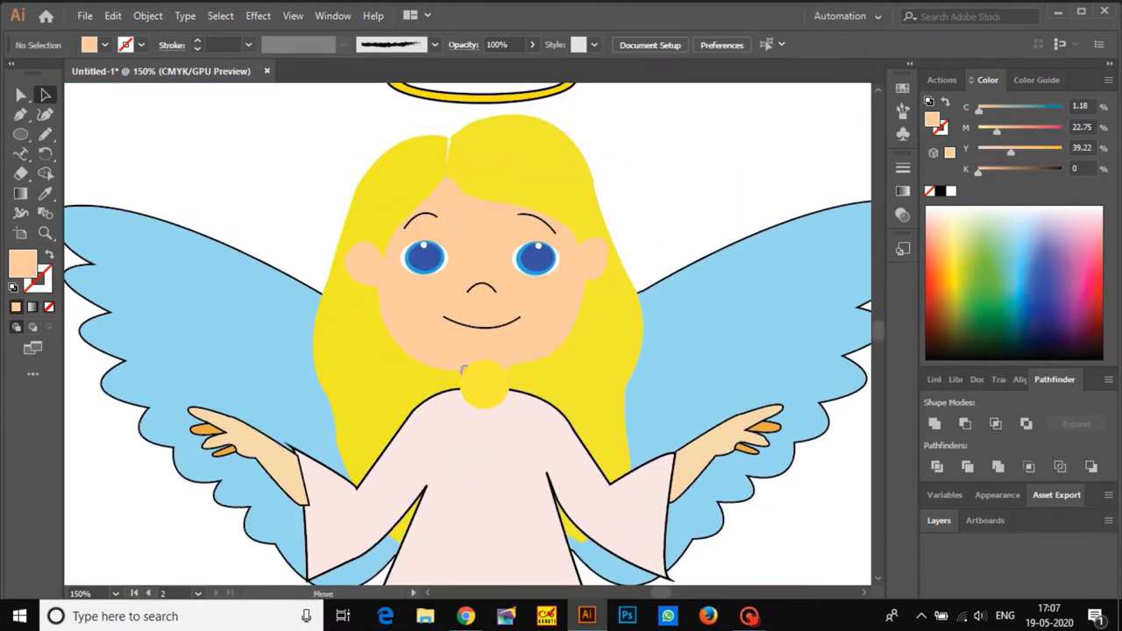
{"action": "key", "text": "shift+grave"}
{"action": "scroll", "coordinate": [471, 372], "scroll_direction": "up", "scroll_amount": 5}
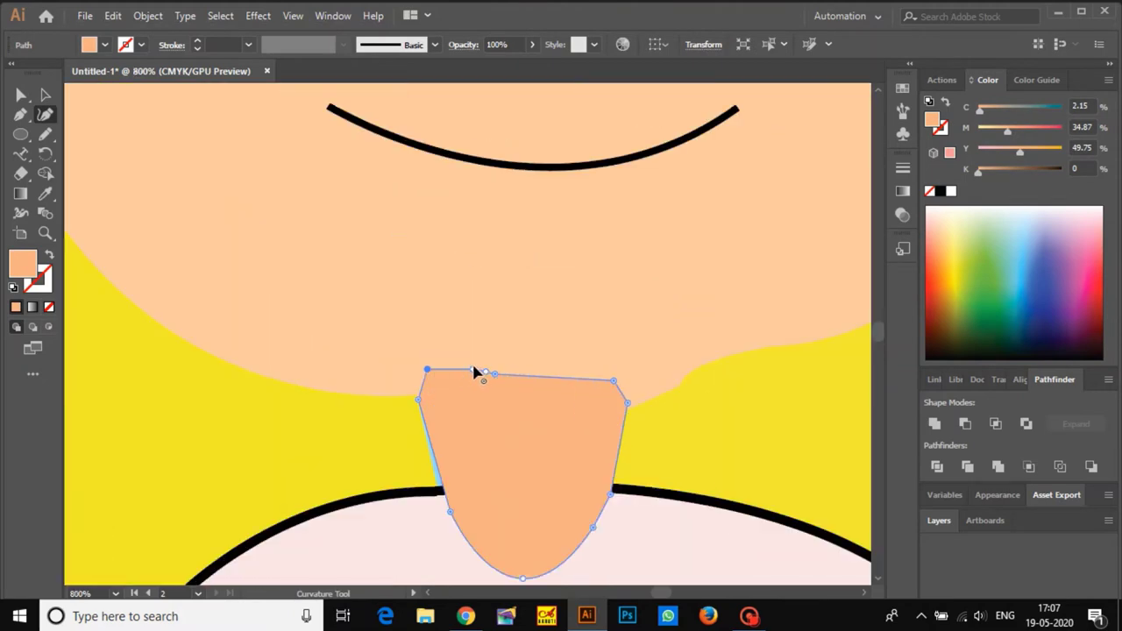
{"action": "left_click_drag", "start_coordinate": [473, 369], "coordinate": [430, 393]}
{"action": "left_click_drag", "start_coordinate": [494, 374], "coordinate": [475, 397]}
{"action": "left_click_drag", "start_coordinate": [615, 383], "coordinate": [611, 409]}
{"action": "left_click_drag", "start_coordinate": [506, 397], "coordinate": [508, 407]}
{"action": "left_click_drag", "start_coordinate": [489, 396], "coordinate": [508, 431]}
{"action": "left_click", "coordinate": [432, 410]}
{"action": "left_click", "coordinate": [613, 411]}
{"action": "left_click", "coordinate": [474, 428]}
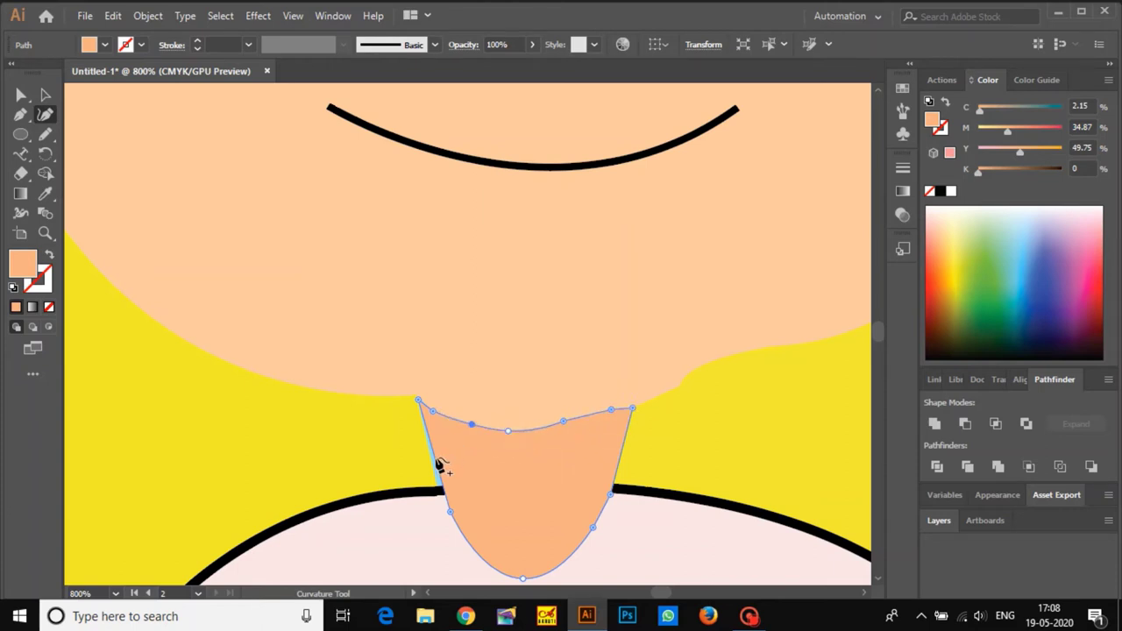
- Bow the neck's left edge slightly outward to cover the blue gap beside the hair, and deselect the shape
{"action": "left_click_drag", "start_coordinate": [436, 464], "coordinate": [432, 463]}
{"action": "left_click", "coordinate": [439, 489]}
{"action": "key", "text": "ctrl+minus"}
{"action": "key", "text": "ctrl+minus"}
{"action": "key", "text": "ctrl+minus"}
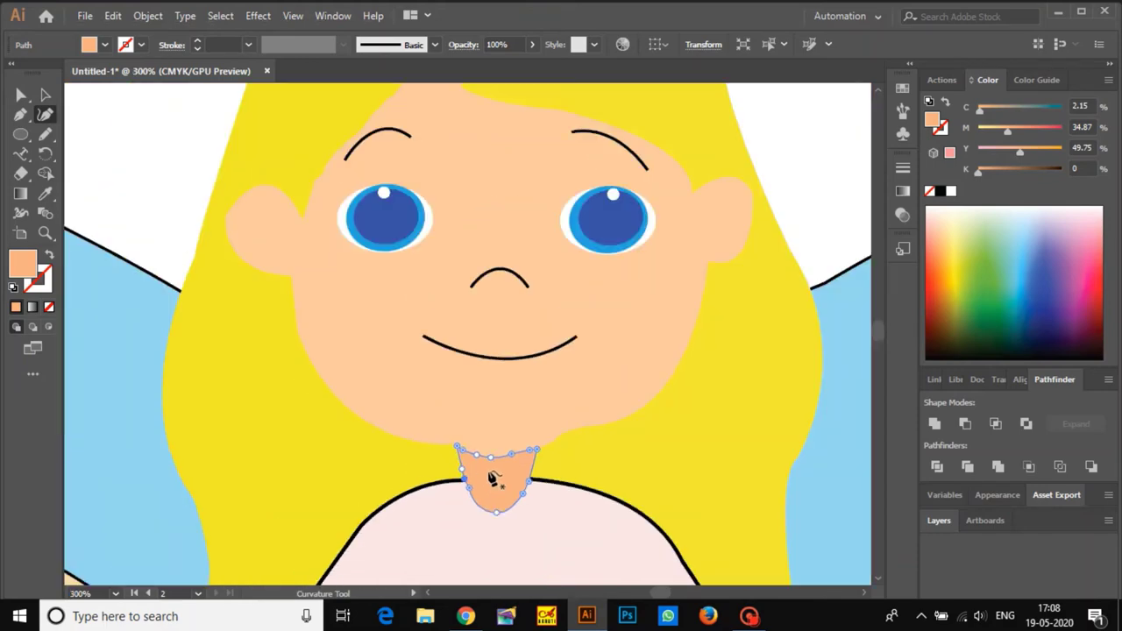
{"action": "left_click", "coordinate": [793, 218]}
- Start a Pen path at the left end of the reference dress's grey hem shadow, with no fill and a black stroke
{"action": "key", "text": "ctrl+1"}
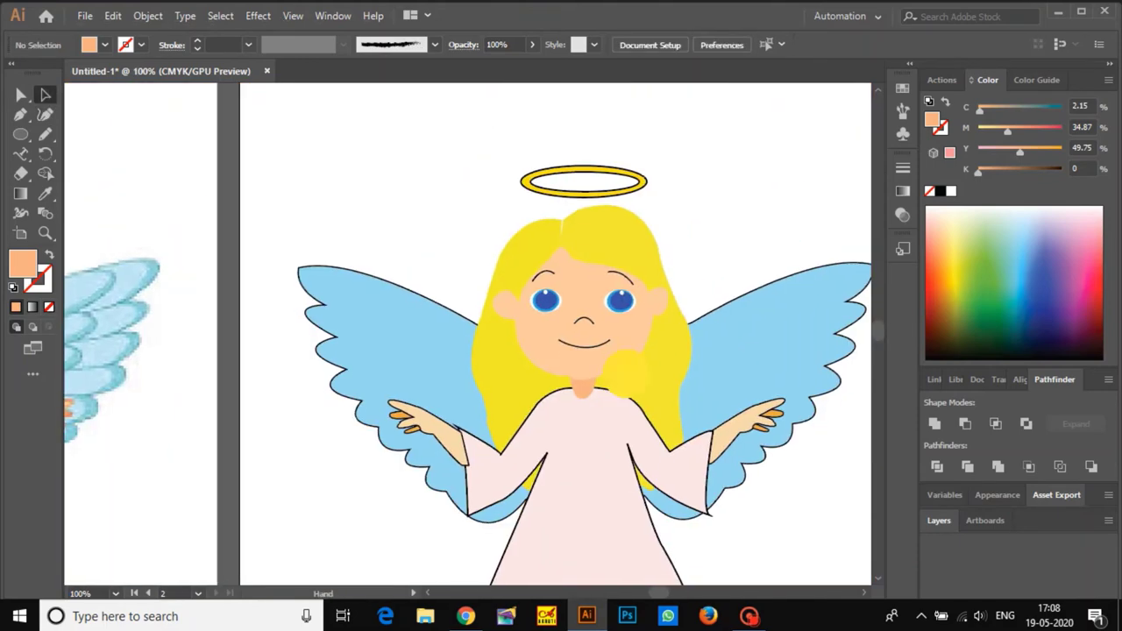
{"action": "key", "text": "ctrl+minus"}
{"action": "key", "text": "ctrl+minus"}
{"action": "key", "text": "ctrl+minus"}
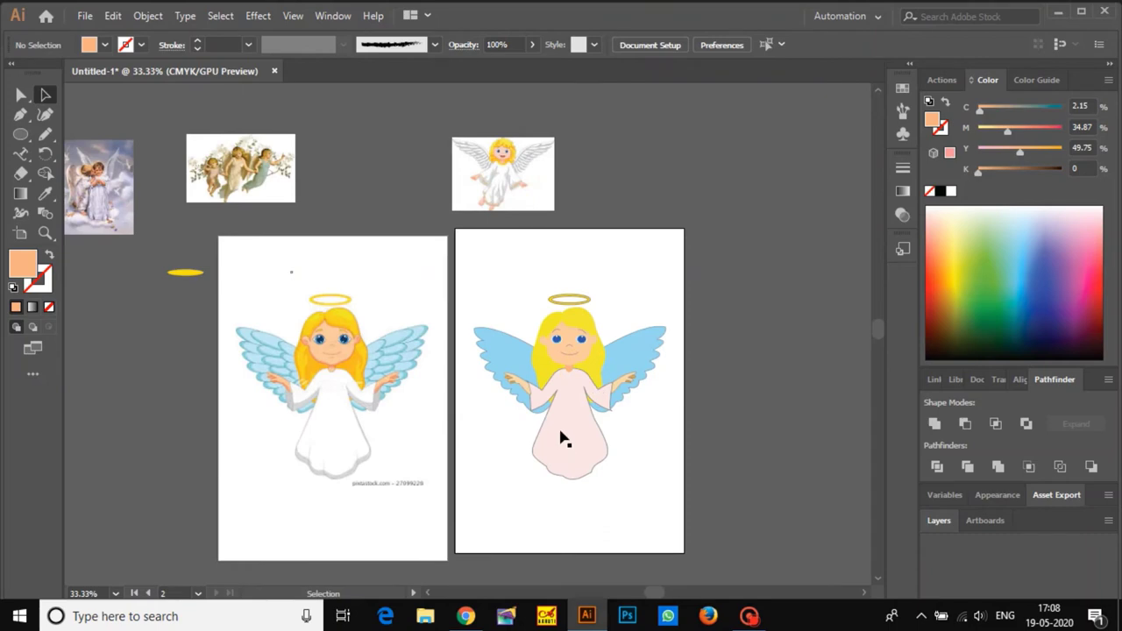
{"action": "key", "text": "p"}
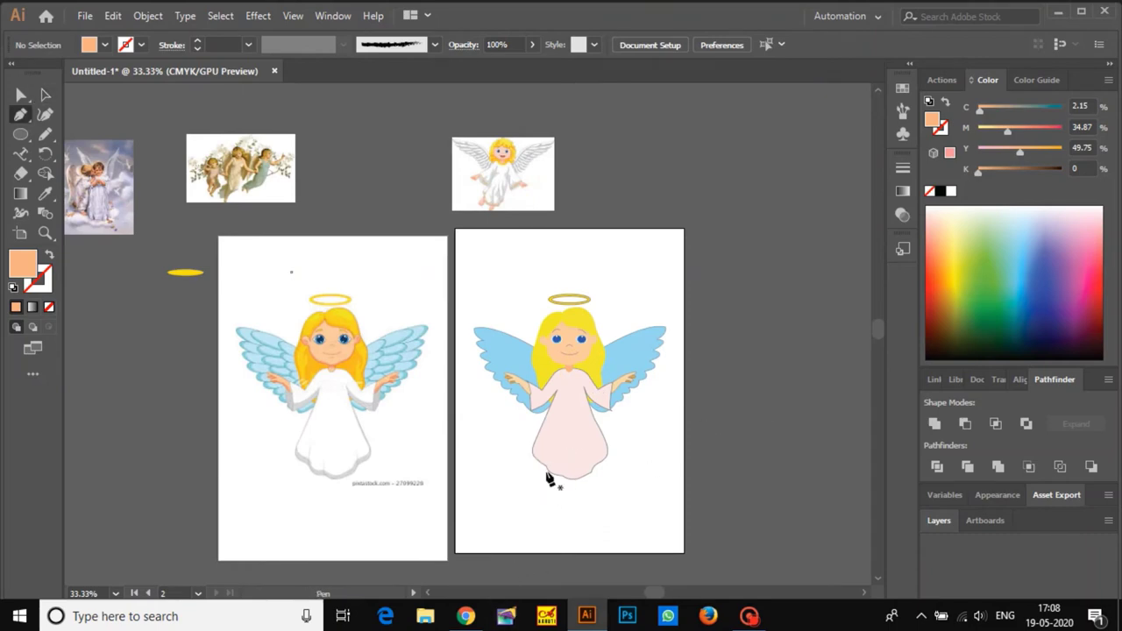
{"action": "key", "text": "ctrl+1"}
{"action": "left_click_drag", "start_coordinate": [518, 438], "coordinate": [832, 446]}
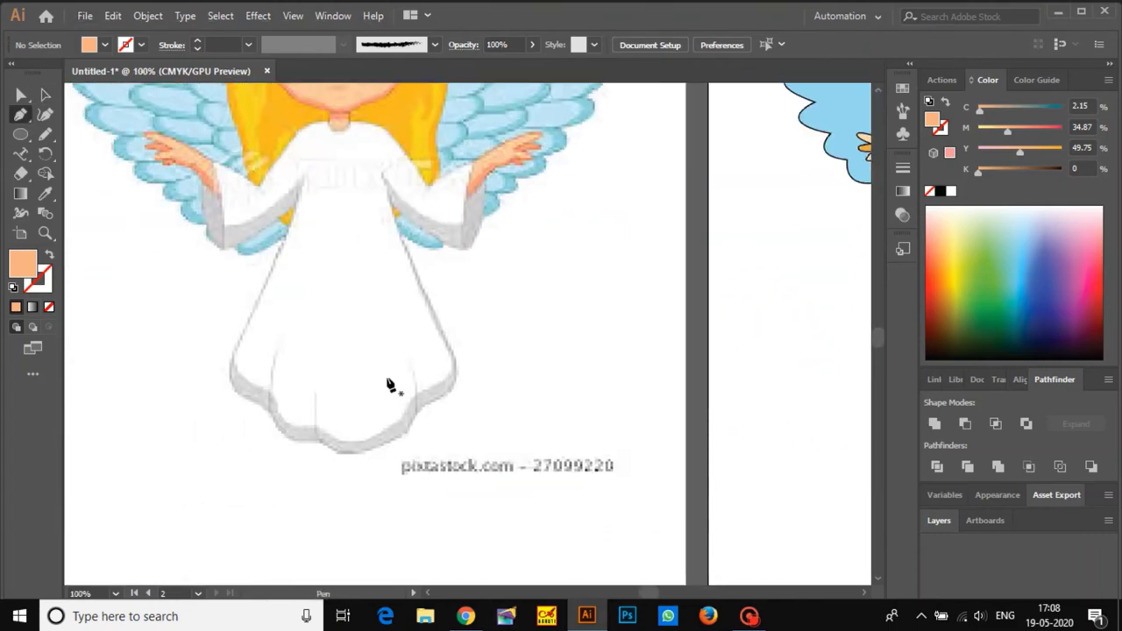
{"action": "left_click", "coordinate": [234, 353]}
{"action": "scroll", "coordinate": [254, 383], "scroll_direction": "up", "scroll_amount": 2}
{"action": "left_click_drag", "start_coordinate": [263, 390], "coordinate": [368, 396]}
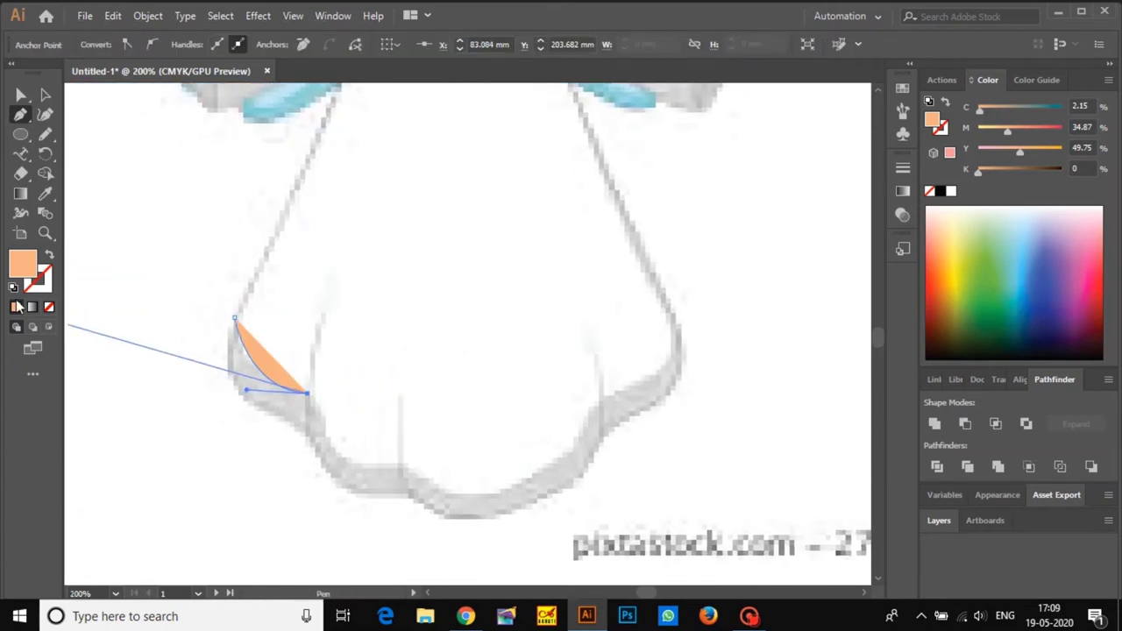
{"action": "key", "text": "d"}
{"action": "left_click", "coordinate": [48, 307]}
- Trace the scalloped inner edge of the hem shadow across to the right side of the reference dress
{"action": "left_click", "coordinate": [332, 439]}
{"action": "left_click_drag", "start_coordinate": [378, 437], "coordinate": [369, 373]}
{"action": "left_click", "coordinate": [366, 420]}
{"action": "left_click", "coordinate": [401, 435]}
{"action": "left_click", "coordinate": [351, 382]}
{"action": "left_click_drag", "start_coordinate": [427, 350], "coordinate": [513, 334]}
{"action": "scroll", "coordinate": [423, 375], "scroll_direction": "up", "scroll_amount": 1}
{"action": "scroll", "coordinate": [511, 316], "scroll_direction": "up", "scroll_amount": 1}
{"action": "left_click_drag", "start_coordinate": [516, 266], "coordinate": [505, 226]}
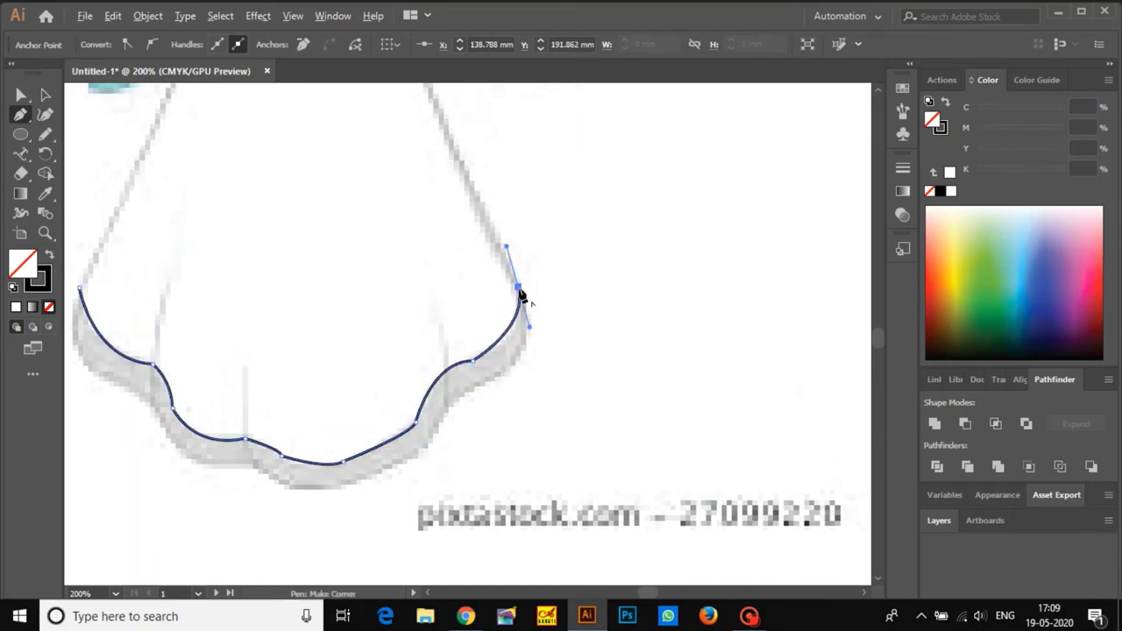
- Trace the outer edge of the hem shadow back from the right tip to the middle notch of the dress
{"action": "left_click", "coordinate": [518, 290]}
{"action": "scroll", "coordinate": [523, 291], "scroll_direction": "down", "scroll_amount": 1}
{"action": "left_click_drag", "start_coordinate": [485, 344], "coordinate": [527, 271]}
{"action": "left_click", "coordinate": [486, 346], "text": "alt"}
{"action": "left_click_drag", "start_coordinate": [470, 321], "coordinate": [574, 264]}
{"action": "left_click", "coordinate": [470, 325], "text": "alt"}
{"action": "left_click_drag", "start_coordinate": [495, 307], "coordinate": [600, 301]}
{"action": "left_click", "coordinate": [495, 308], "text": "alt"}
{"action": "left_click_drag", "start_coordinate": [455, 247], "coordinate": [455, 246]}
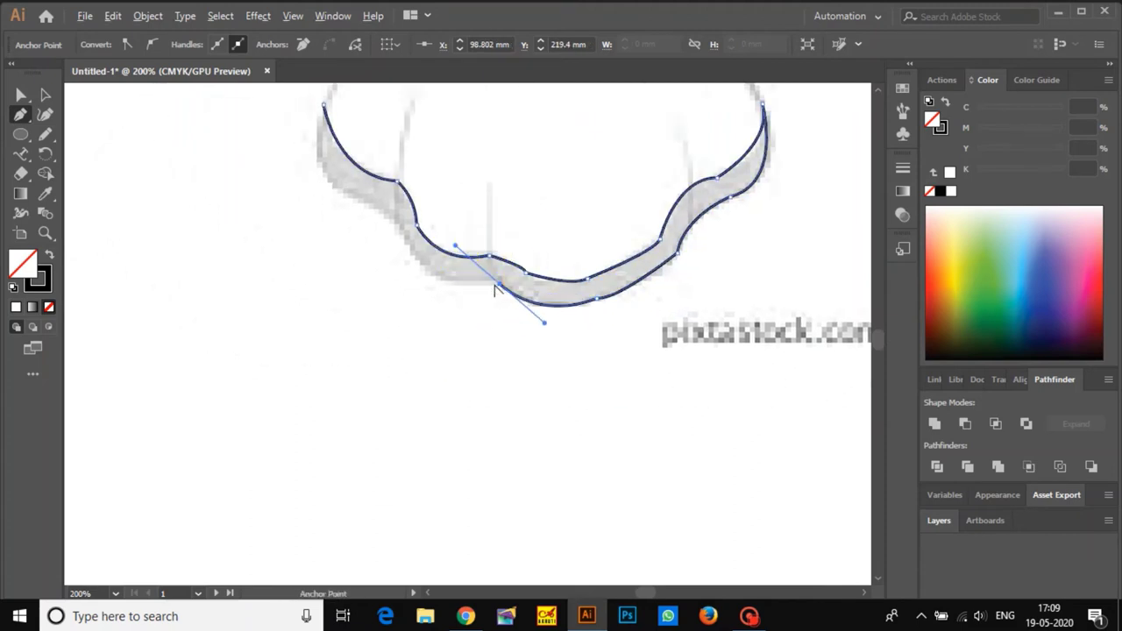
- Trace the left half of the hem shadow's outer edge and close the path at its starting point
{"action": "left_click", "coordinate": [499, 285]}
{"action": "left_click_drag", "start_coordinate": [496, 287], "coordinate": [491, 227]}
{"action": "left_click_drag", "start_coordinate": [565, 272], "coordinate": [646, 392]}
{"action": "left_click", "coordinate": [601, 359]}
{"action": "left_click_drag", "start_coordinate": [594, 349], "coordinate": [581, 345]}
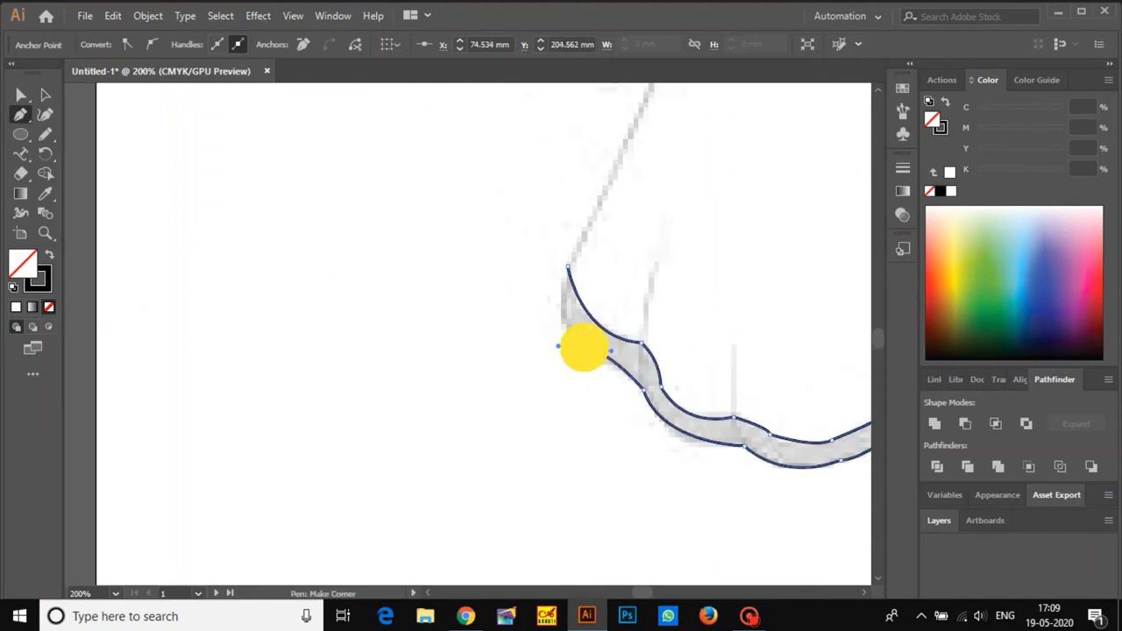
{"action": "scroll", "coordinate": [581, 345], "scroll_direction": "up", "scroll_amount": 1}
{"action": "scroll", "coordinate": [581, 346], "scroll_direction": "left", "scroll_amount": 1}
{"action": "left_click_drag", "start_coordinate": [596, 300], "coordinate": [617, 252]}
{"action": "key", "text": "a"}
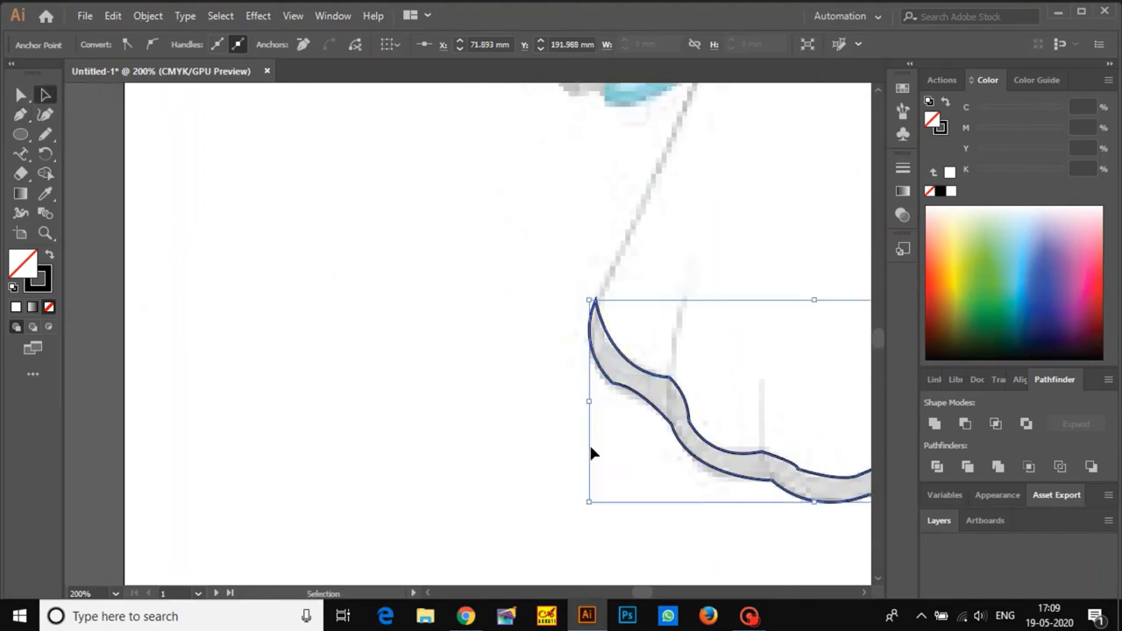
- Move the traced hem shadow onto the bottom of the pink dress on the second artboard
{"action": "key", "text": "ctrl+minus"}
{"action": "key", "text": "ctrl+minus"}
{"action": "key", "text": "ctrl+minus"}
{"action": "key", "text": "ctrl+minus"}
{"action": "left_click_drag", "start_coordinate": [548, 430], "coordinate": [602, 374]}
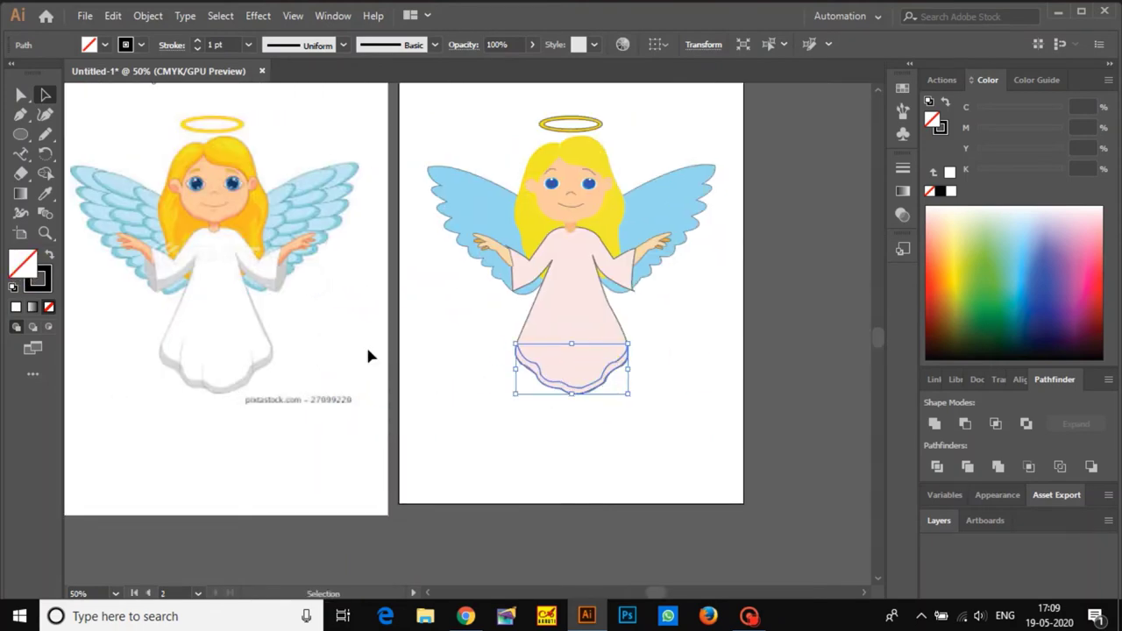
- Fill the hem shadow shape with black (C 73.68, M 67.6, Y 66.33, K 86.11)
{"action": "double_click", "coordinate": [26, 266]}
{"action": "left_click", "coordinate": [726, 293]}
{"action": "left_click", "coordinate": [952, 175]}
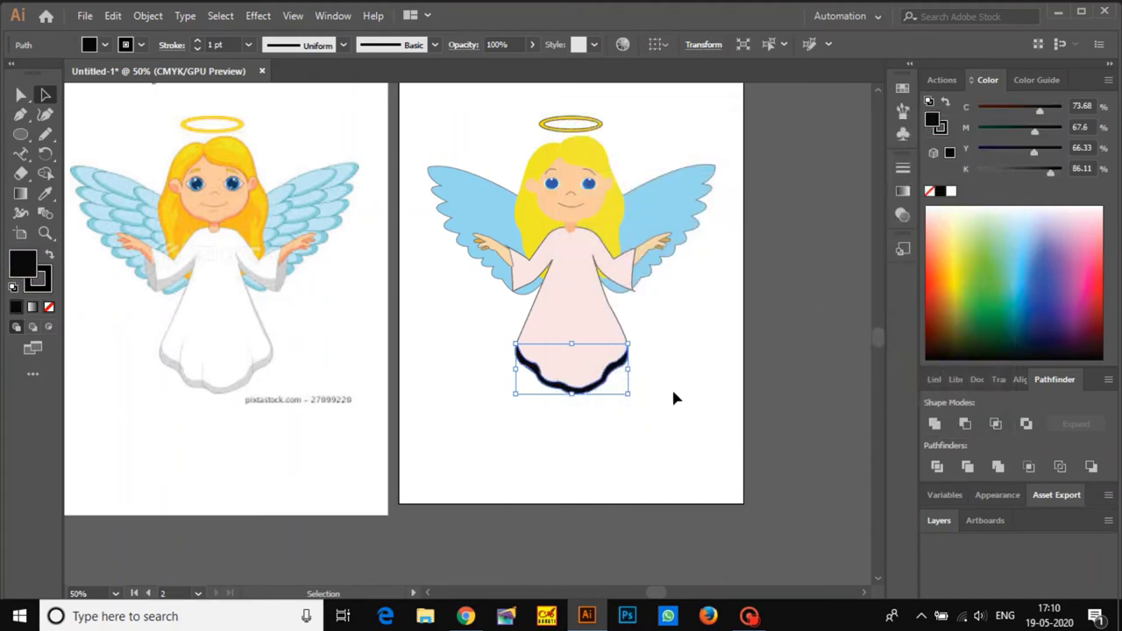
- Adjust the hem shadow's outer edge with the Curvature tool to follow the dress outline at the lower left and lower right
{"action": "key", "text": "ctrl+plus"}
{"action": "key", "text": "ctrl+plus"}
{"action": "key", "text": "ctrl+plus"}
{"action": "key", "text": "ctrl+plus"}
{"action": "key", "text": "ctrl+plus"}
{"action": "key", "text": "shift+grave"}
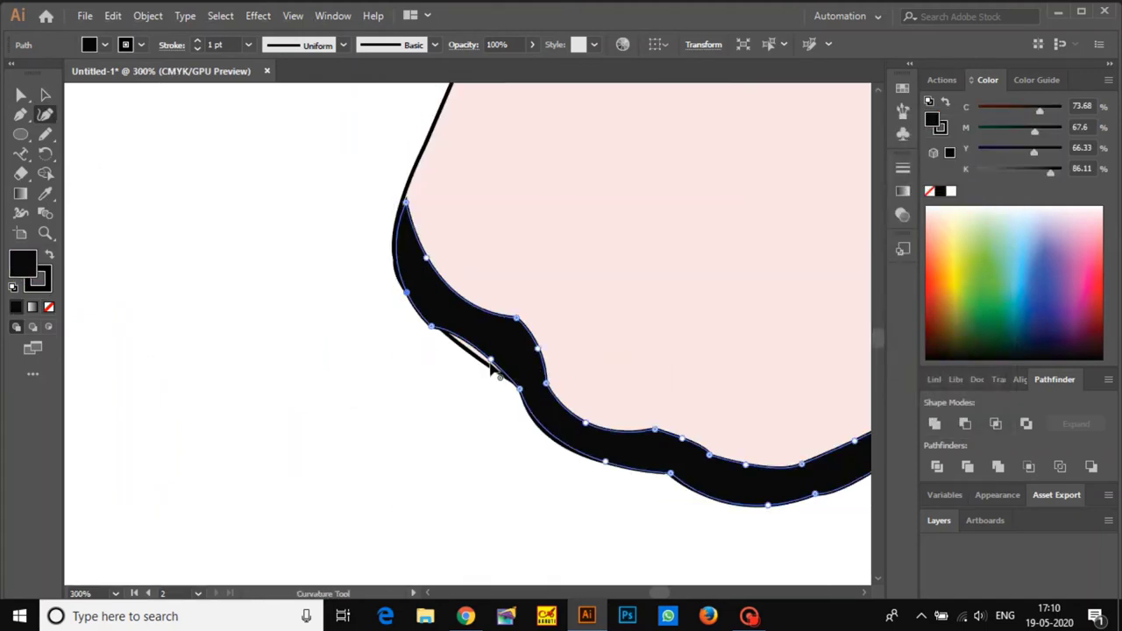
{"action": "left_click_drag", "start_coordinate": [492, 362], "coordinate": [489, 365]}
{"action": "key", "text": "space"}
{"action": "left_click_drag", "start_coordinate": [863, 473], "coordinate": [506, 461]}
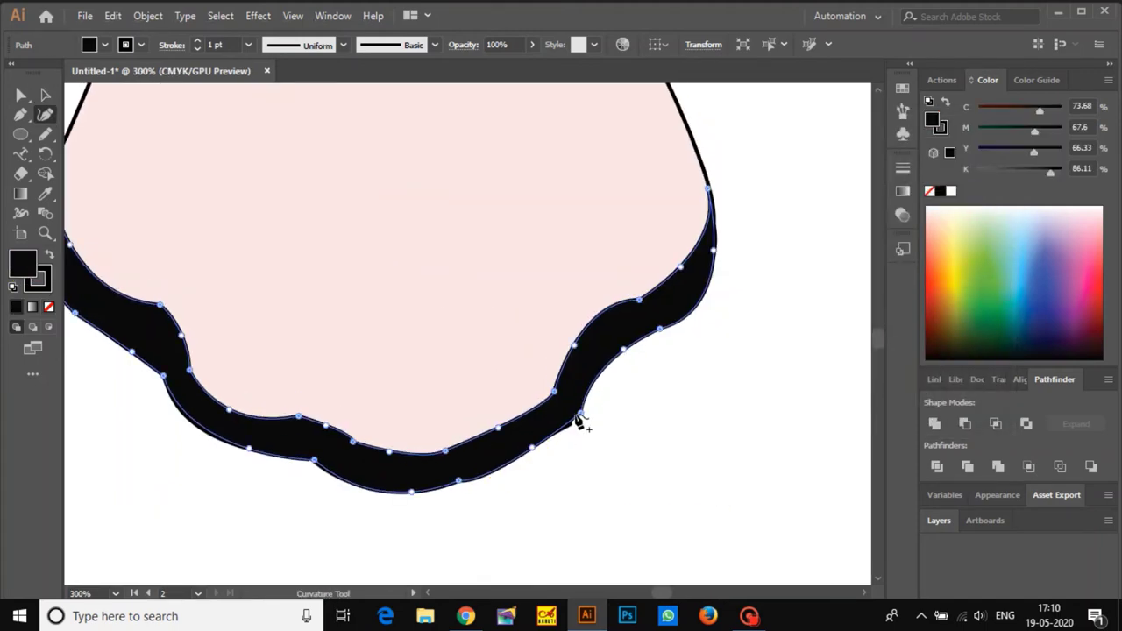
{"action": "left_click", "coordinate": [574, 419]}
{"action": "key", "text": "ctrl+1"}
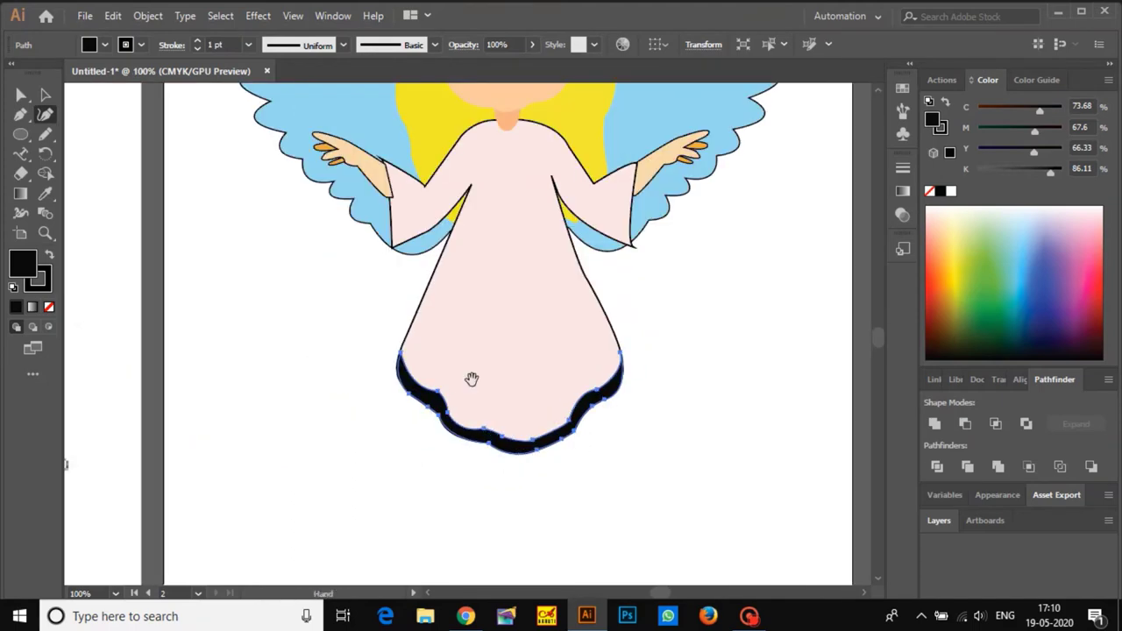
- Reduce the hem shadow's opacity to 47%
{"action": "key", "text": "v"}
{"action": "left_click", "coordinate": [321, 51]}
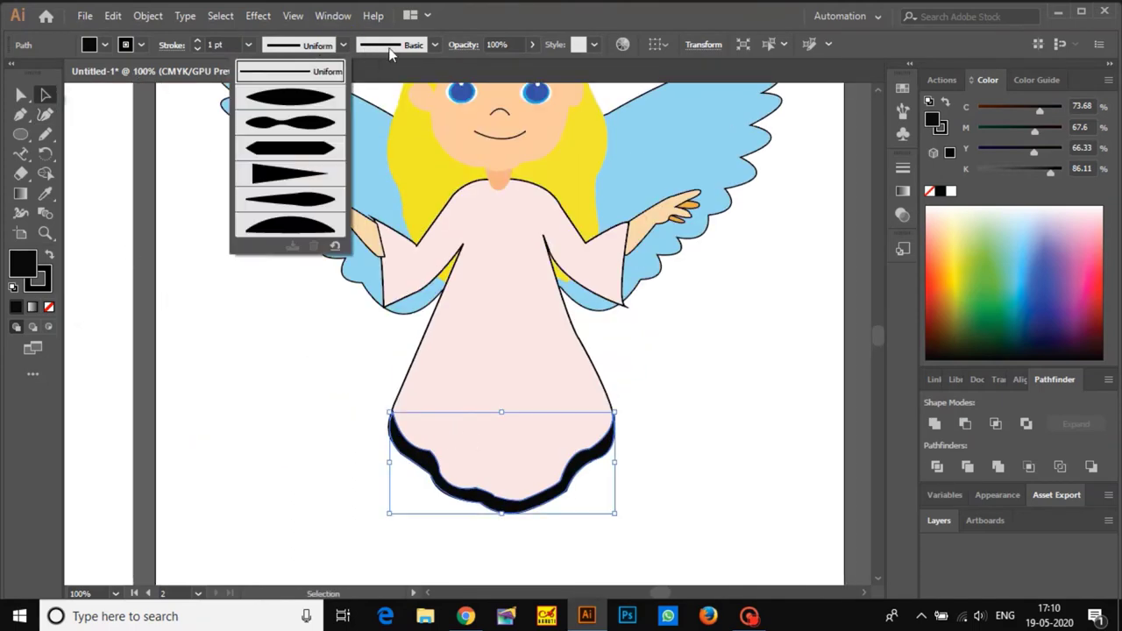
{"action": "left_click", "coordinate": [531, 43]}
{"action": "left_click_drag", "start_coordinate": [529, 65], "coordinate": [496, 67]}
{"action": "left_click", "coordinate": [671, 311]}
- Refine the right side of the hem shadow's outer edge with the Curvature tool so it follows the dress outline
{"action": "scroll", "coordinate": [597, 450], "scroll_direction": "up", "scroll_amount": 4}
{"action": "left_click", "coordinate": [611, 446]}
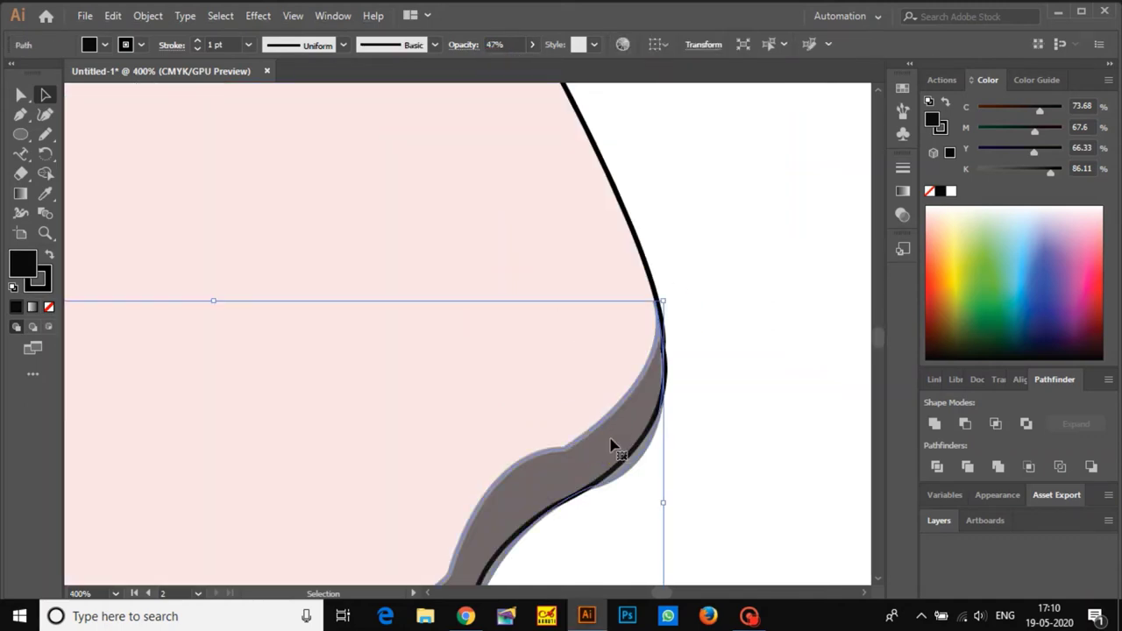
{"action": "key", "text": "shift+grave"}
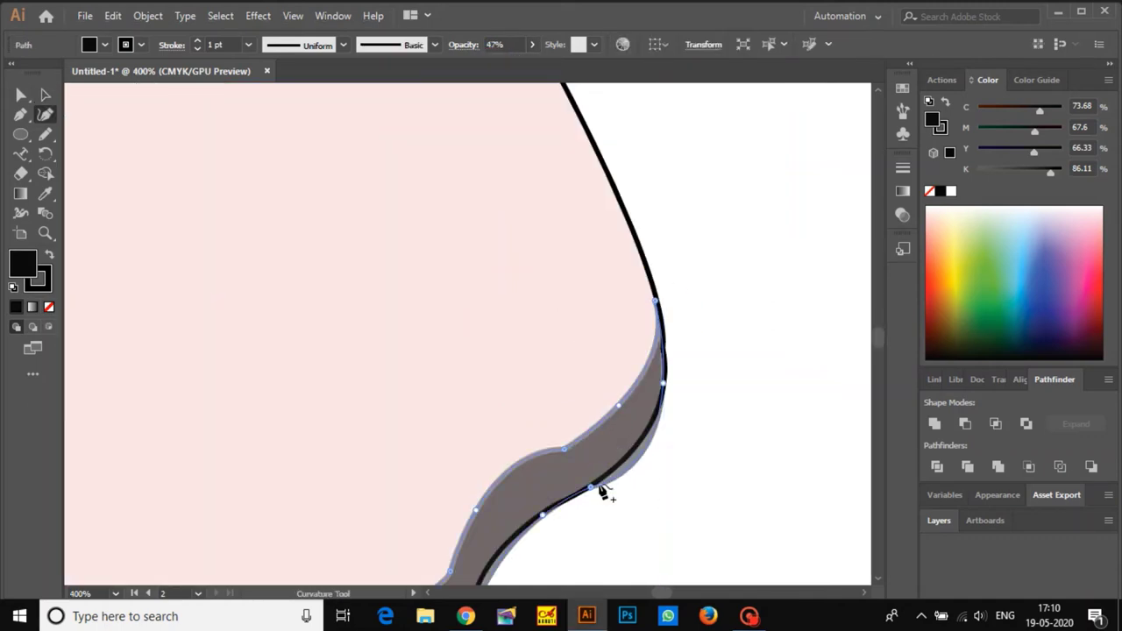
{"action": "left_click_drag", "start_coordinate": [629, 472], "coordinate": [629, 454]}
{"action": "left_click_drag", "start_coordinate": [564, 563], "coordinate": [690, 385]}
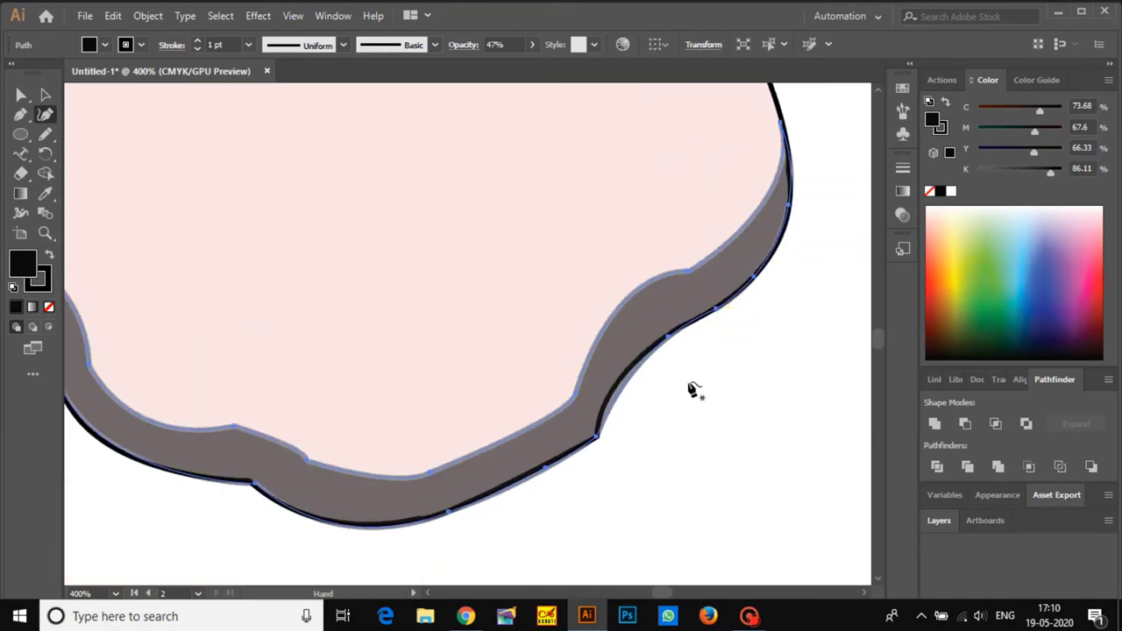
{"action": "mouse_move", "coordinate": [611, 406]}
{"action": "left_mouse_down"}
{"action": "mouse_move", "coordinate": [610, 393]}
{"action": "mouse_move", "coordinate": [618, 404]}
{"action": "left_mouse_up"}
- Bow the left side of the hem shadow's outer edge out to the dress outline with the Curvature tool, and deselect the shape
{"action": "left_click_drag", "start_coordinate": [561, 444], "coordinate": [693, 421]}
{"action": "left_click_drag", "start_coordinate": [538, 384], "coordinate": [799, 542]}
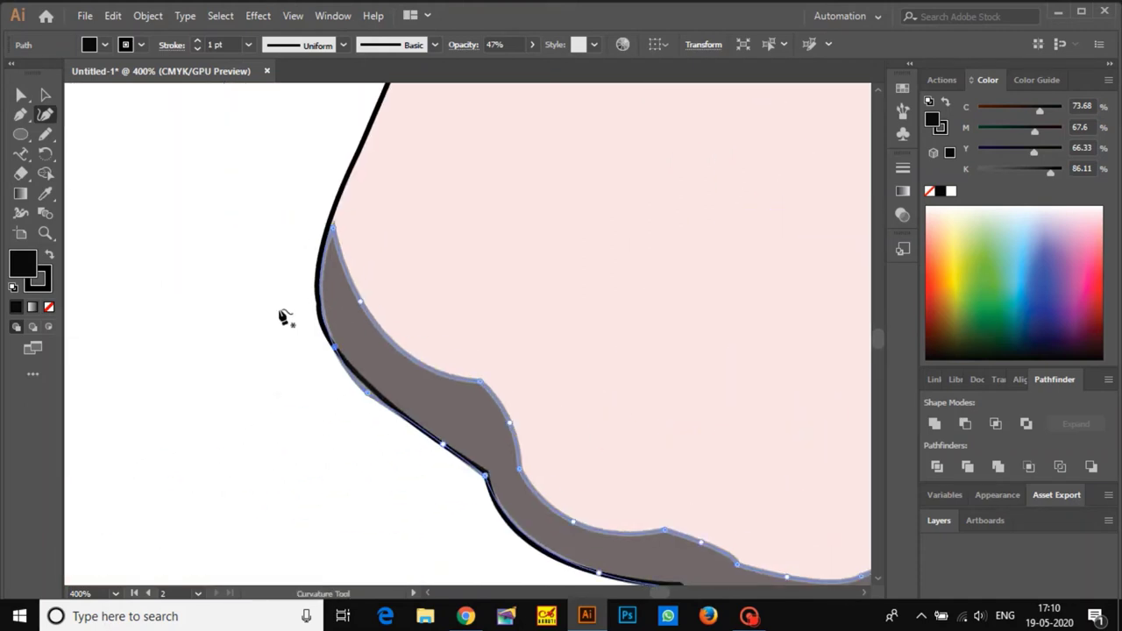
{"action": "left_click", "coordinate": [318, 297]}
{"action": "left_click", "coordinate": [373, 392]}
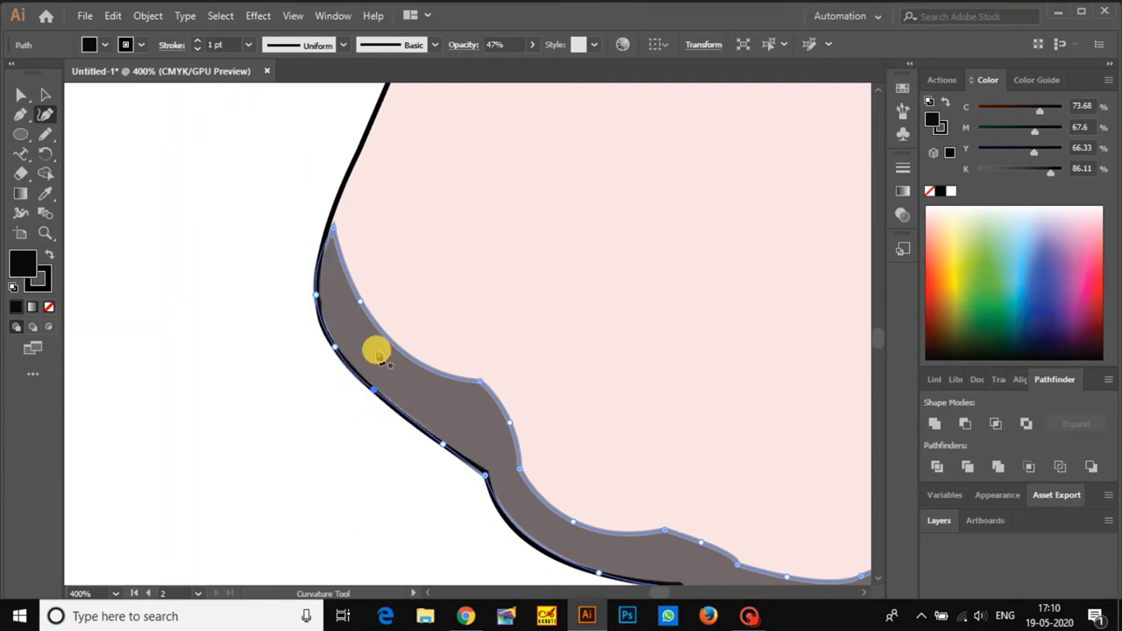
{"action": "left_click", "coordinate": [333, 223]}
{"action": "scroll", "coordinate": [442, 352], "scroll_direction": "down", "scroll_amount": 2}
{"action": "scroll", "coordinate": [443, 353], "scroll_direction": "right", "scroll_amount": 3}
{"action": "scroll", "coordinate": [442, 353], "scroll_direction": "down", "scroll_amount": 2}
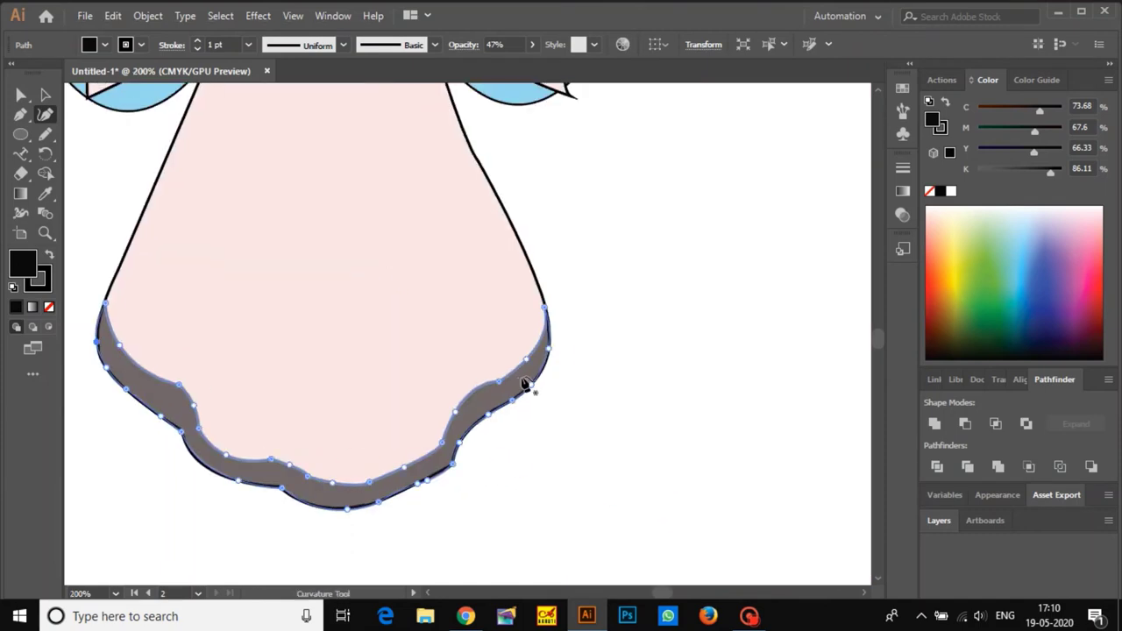
{"action": "scroll", "coordinate": [550, 364], "scroll_direction": "up", "scroll_amount": 5}
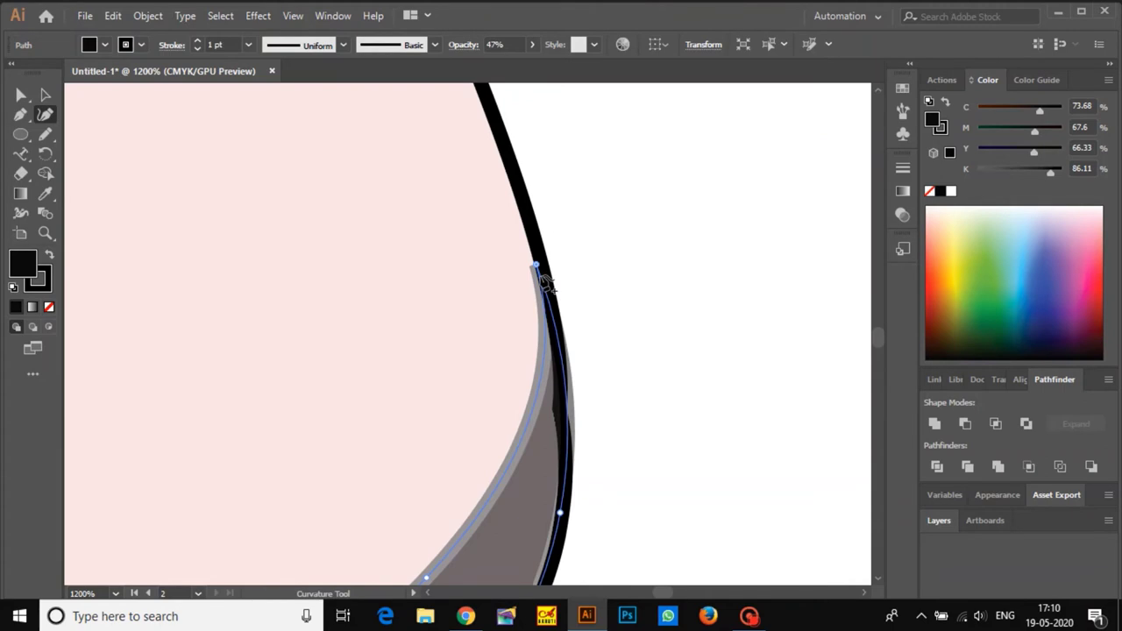
{"action": "key", "text": "v"}
{"action": "left_click", "coordinate": [653, 310]}
{"action": "scroll", "coordinate": [655, 295], "scroll_direction": "down", "scroll_amount": 9}
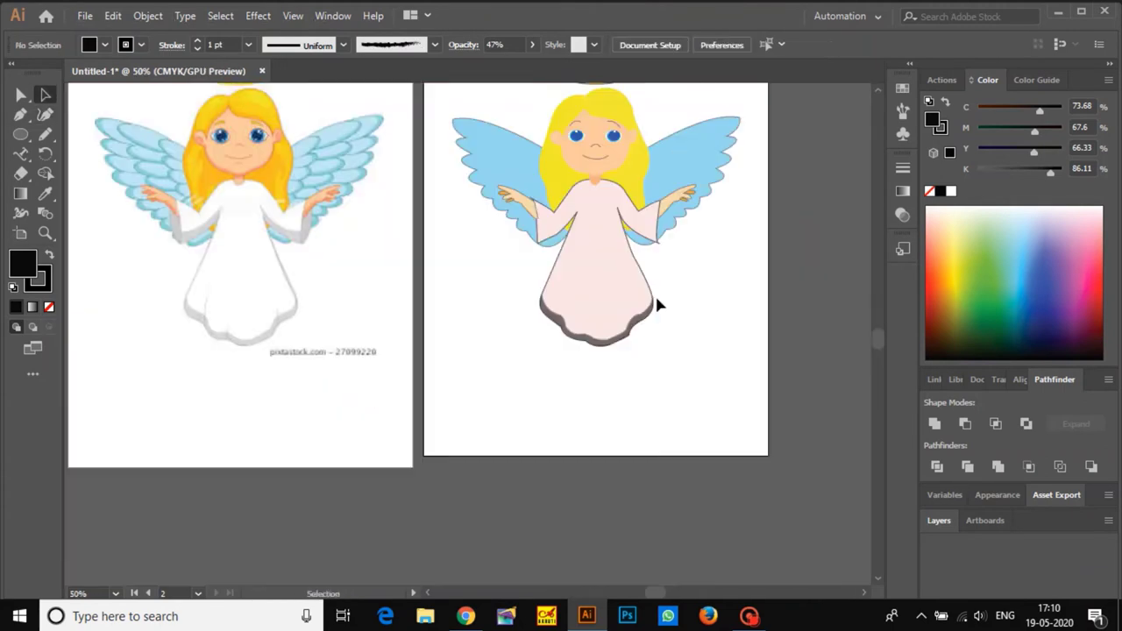
- Draw a curved fold line with the Pen tool from the left hem notch up into the dress
{"action": "left_click_drag", "start_coordinate": [655, 295], "coordinate": [631, 358]}
{"action": "key", "text": "p"}
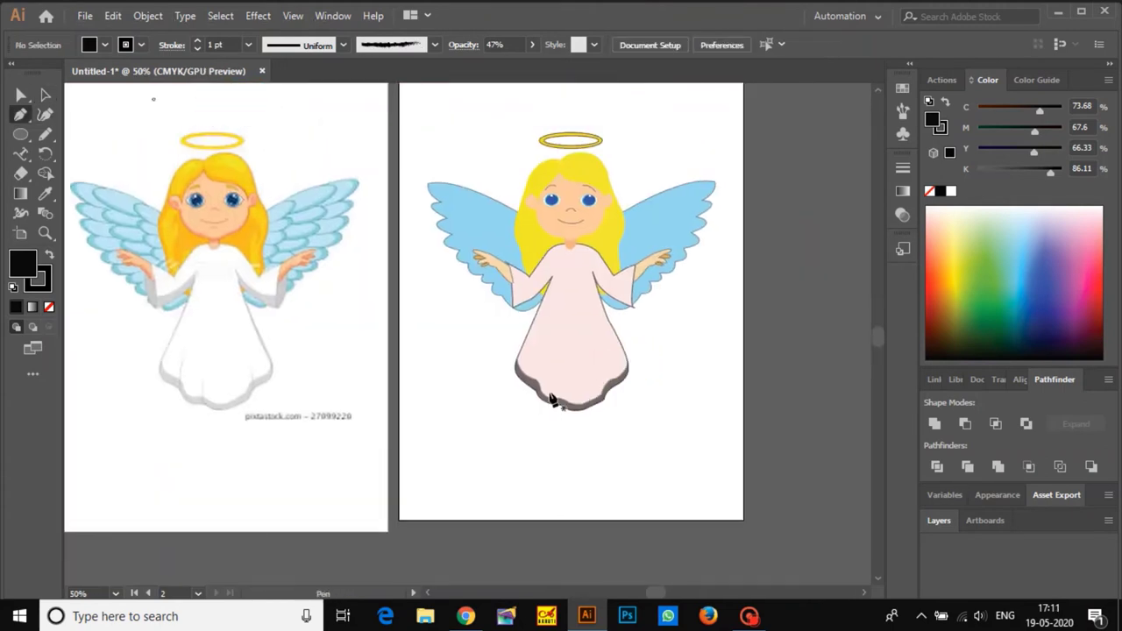
{"action": "scroll", "coordinate": [553, 398], "scroll_direction": "up", "scroll_amount": 3}
{"action": "left_click", "coordinate": [515, 388]}
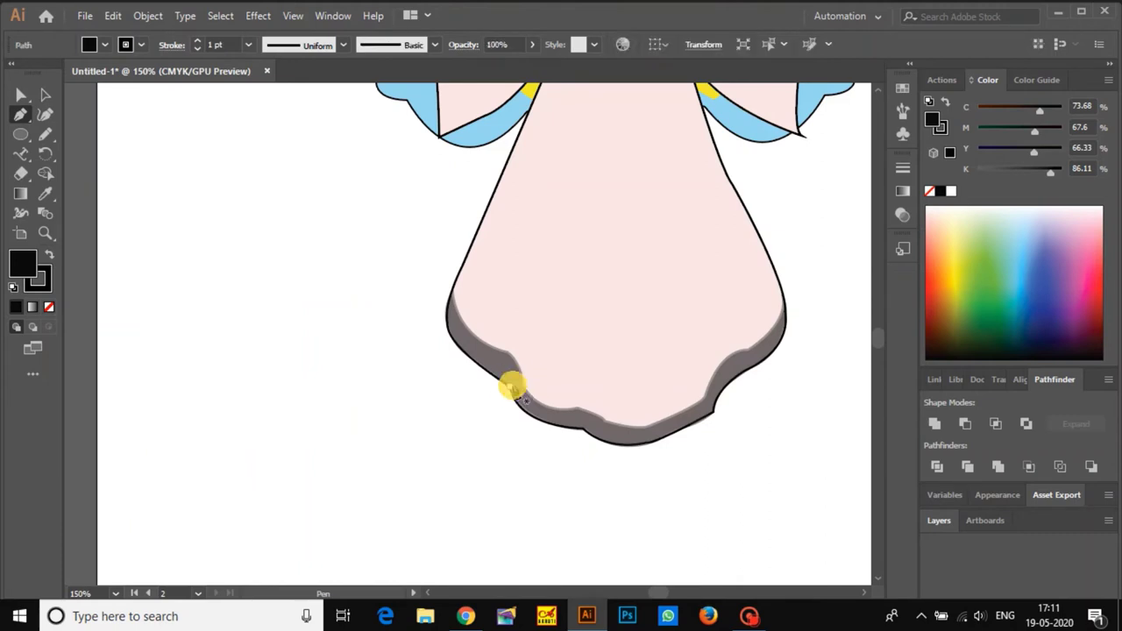
{"action": "left_click_drag", "start_coordinate": [535, 294], "coordinate": [574, 275]}
{"action": "left_click", "coordinate": [535, 295]}
{"action": "key", "text": "Escape"}
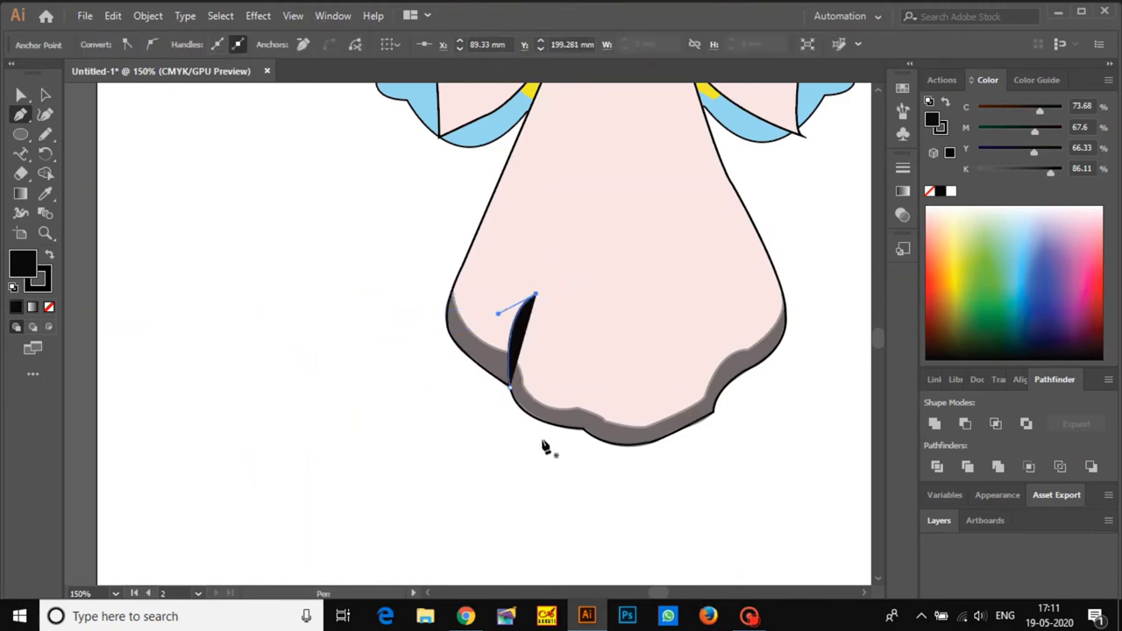
- Draw two more curved fold lines with the Pen tool, rising from the middle and right hem notches
{"action": "left_click", "coordinate": [583, 426]}
{"action": "left_click_drag", "start_coordinate": [582, 298], "coordinate": [555, 253]}
{"action": "left_click", "coordinate": [581, 298]}
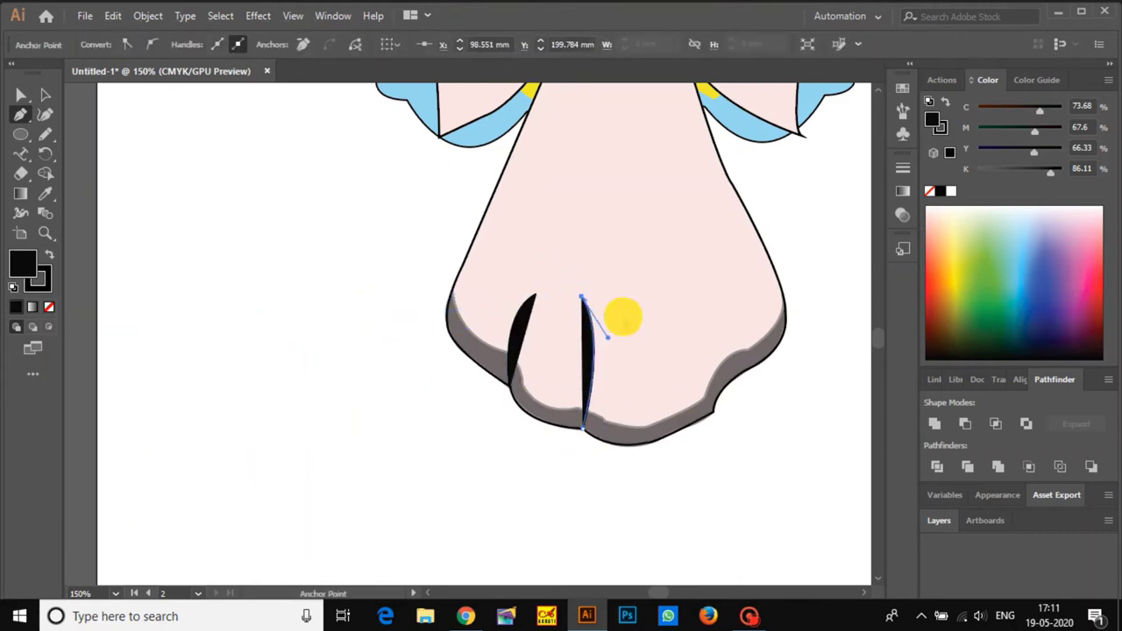
{"action": "left_click", "coordinate": [708, 410]}
{"action": "left_click_drag", "start_coordinate": [671, 279], "coordinate": [629, 248]}
{"action": "left_click", "coordinate": [671, 279]}
{"action": "scroll", "coordinate": [681, 284], "scroll_direction": "down", "scroll_amount": 4}
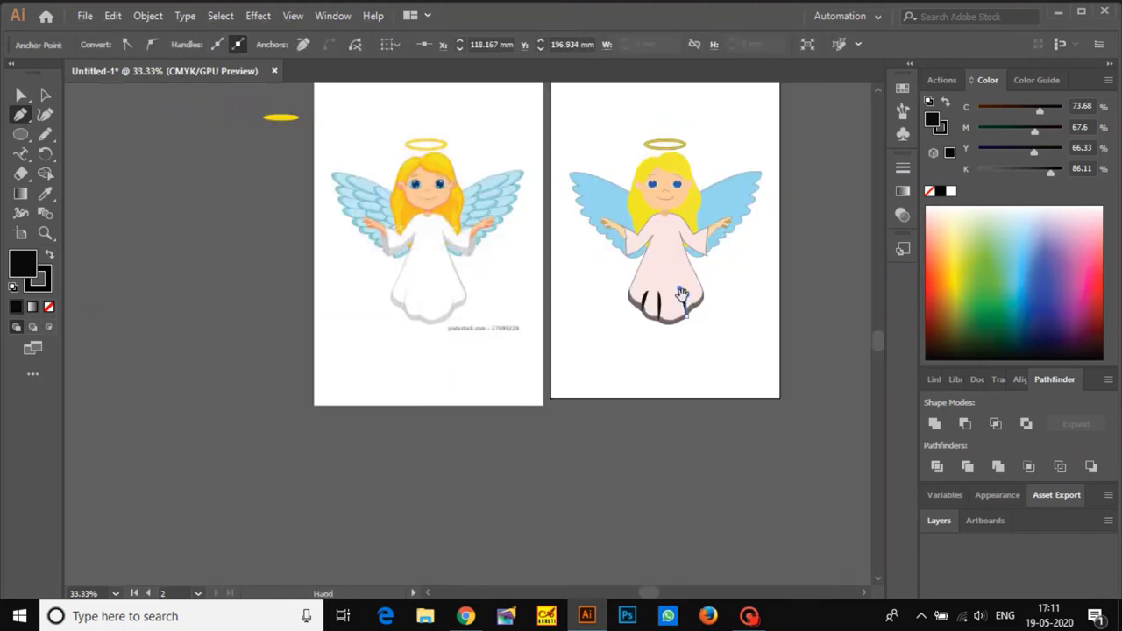
{"action": "scroll", "coordinate": [685, 279], "scroll_direction": "up", "scroll_amount": 5}
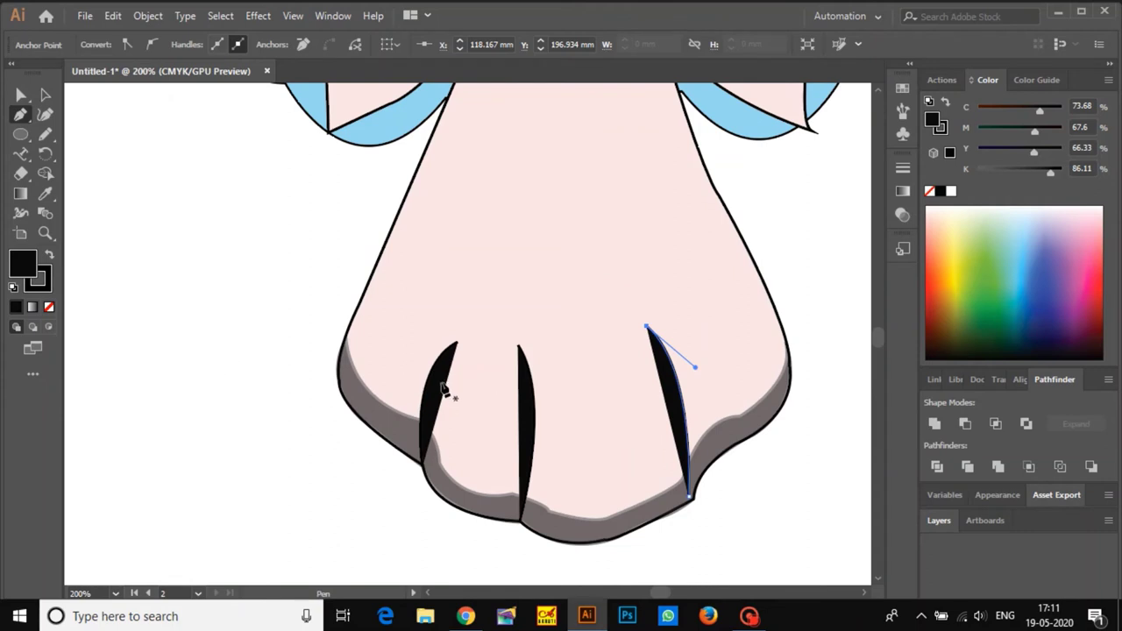
- Remove the fill from all three fold lines and deselect them
{"action": "key", "text": "a"}
{"action": "left_click", "coordinate": [531, 401], "text": "shift"}
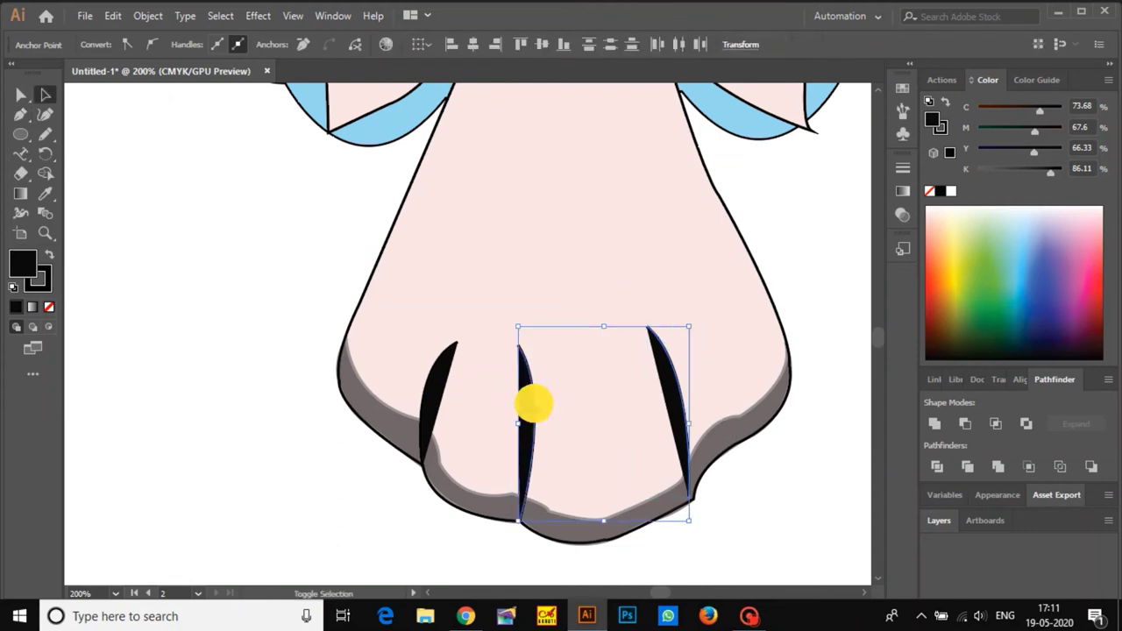
{"action": "left_click", "coordinate": [443, 401], "text": "shift"}
{"action": "left_click", "coordinate": [49, 307]}
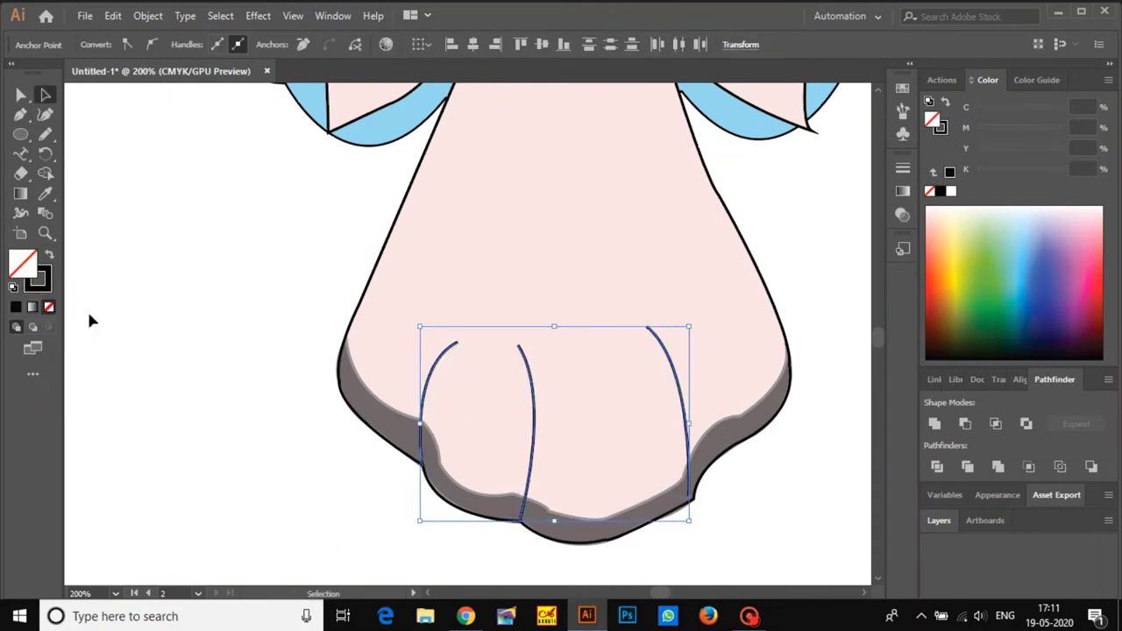
{"action": "left_click", "coordinate": [199, 249]}
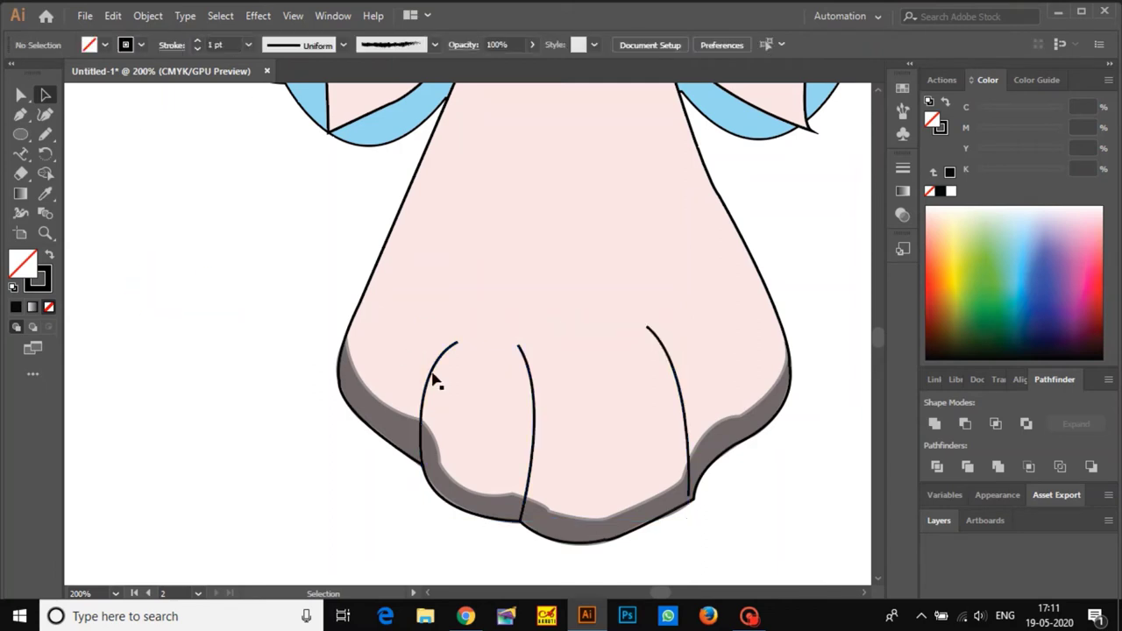
- Give the three fold lines a 3 pt stroke with the width profile that tapers at both ends
{"action": "left_click", "coordinate": [538, 381]}
{"action": "left_click", "coordinate": [529, 383]}
{"action": "left_click", "coordinate": [681, 390], "text": "shift"}
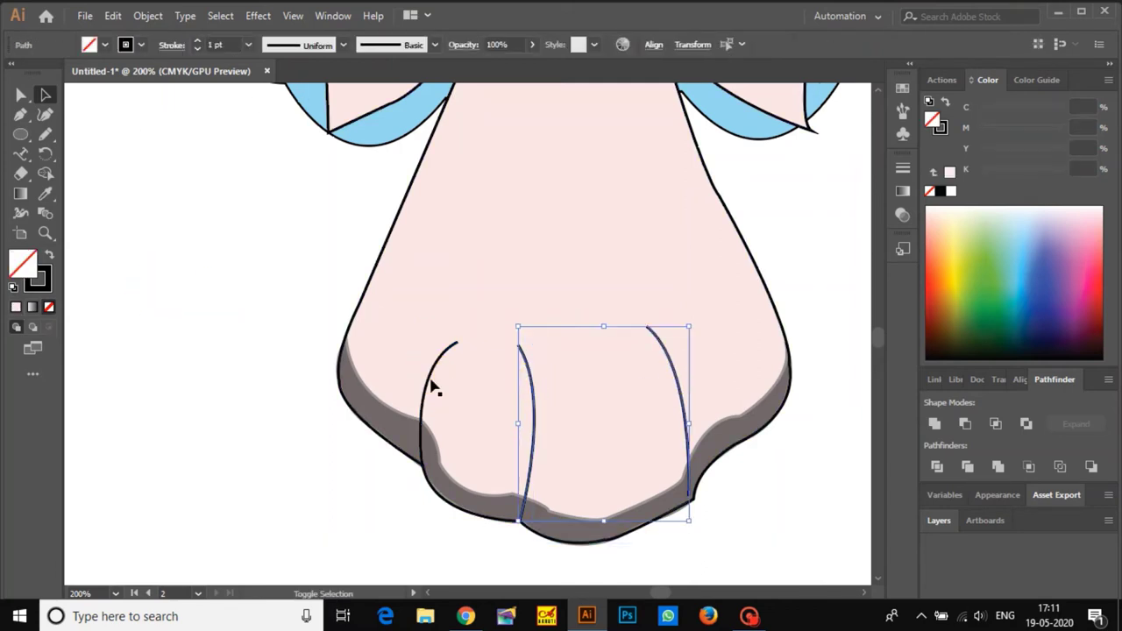
{"action": "left_click", "coordinate": [430, 377], "text": "shift"}
{"action": "left_click", "coordinate": [197, 40]}
{"action": "left_click", "coordinate": [197, 40]}
{"action": "left_click", "coordinate": [342, 45]}
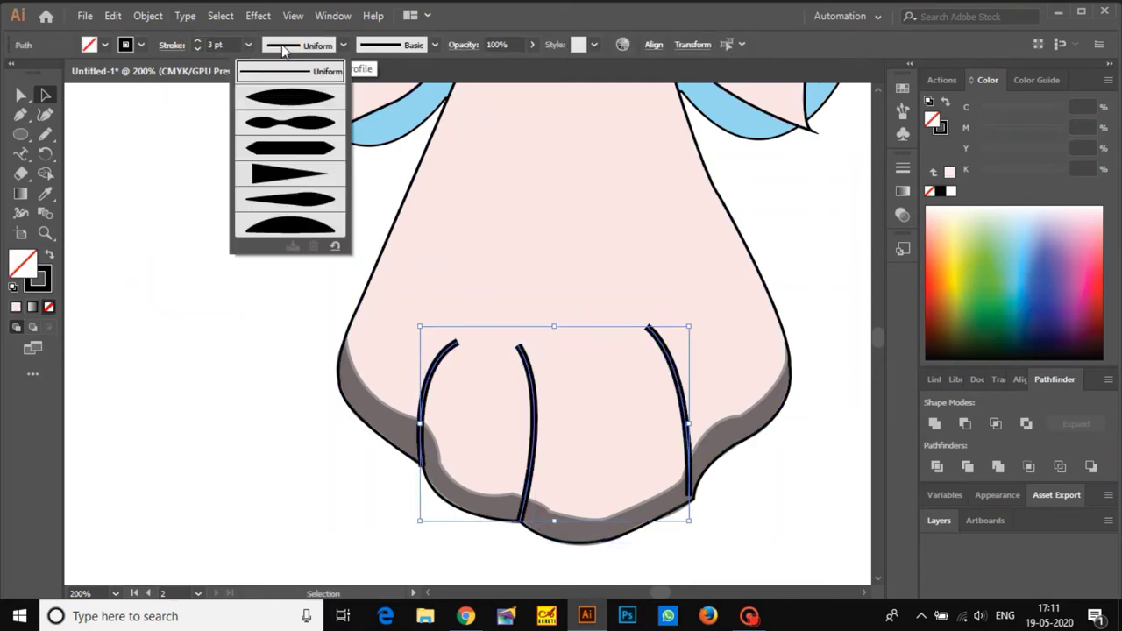
{"action": "left_click", "coordinate": [293, 91]}
- Lower the opacity of the three fold lines to 65% and deselect them
{"action": "left_click", "coordinate": [532, 45]}
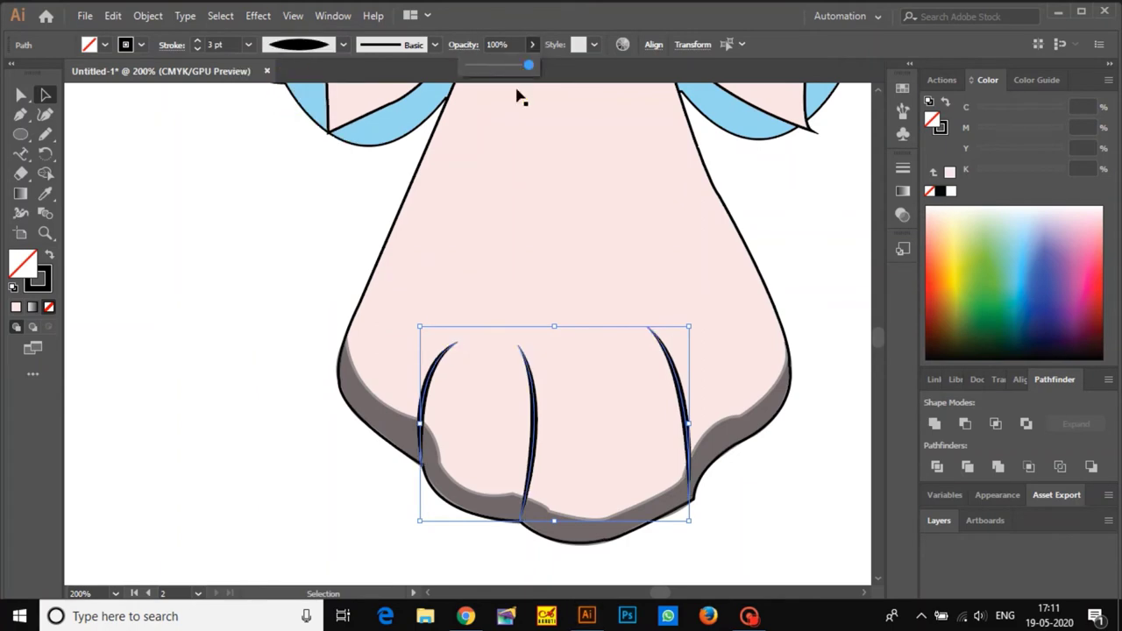
{"action": "left_click", "coordinate": [512, 66]}
{"action": "left_click", "coordinate": [509, 66]}
{"action": "left_click", "coordinate": [267, 172]}
- Draw a curved line with the Pen tool down the dress's right side edge, from the underarm to the start of the hem shading
{"action": "scroll", "coordinate": [435, 236], "scroll_direction": "down", "scroll_amount": 4}
{"action": "left_click_drag", "start_coordinate": [481, 209], "coordinate": [570, 278]}
{"action": "scroll", "coordinate": [591, 262], "scroll_direction": "up", "scroll_amount": 5}
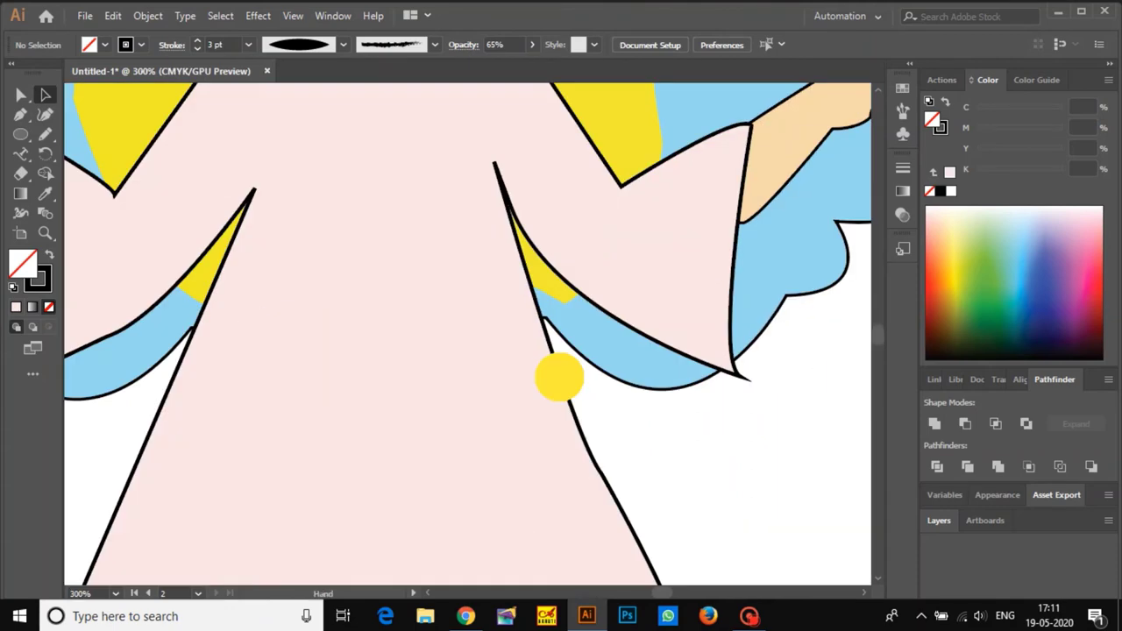
{"action": "left_click_drag", "start_coordinate": [559, 376], "coordinate": [558, 306]}
{"action": "scroll", "coordinate": [559, 306], "scroll_direction": "down", "scroll_amount": 3}
{"action": "key", "text": "p"}
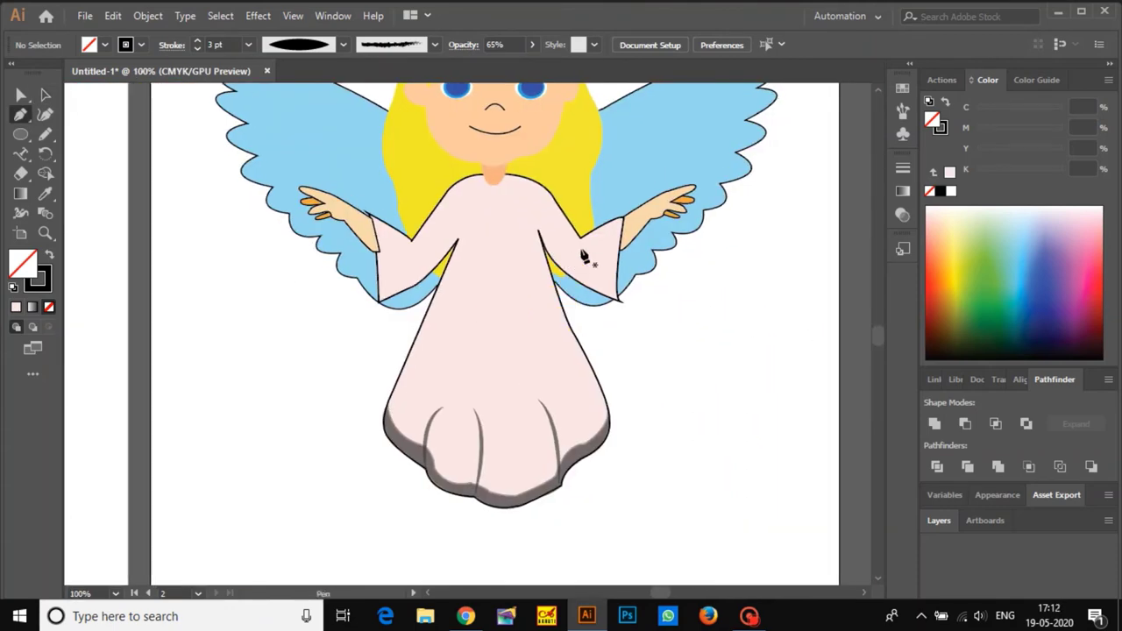
{"action": "left_click", "coordinate": [542, 248]}
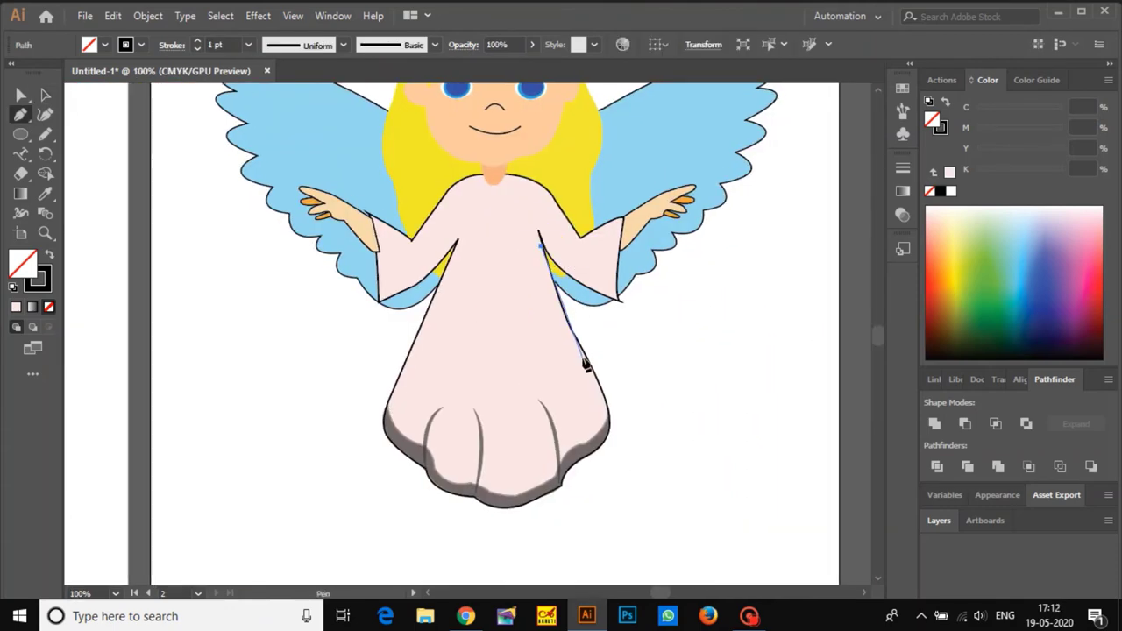
{"action": "scroll", "coordinate": [576, 341], "scroll_direction": "up", "scroll_amount": 3}
{"action": "left_click", "coordinate": [572, 335]}
{"action": "left_click_drag", "start_coordinate": [565, 321], "coordinate": [575, 331]}
{"action": "scroll", "coordinate": [618, 392], "scroll_direction": "down", "scroll_amount": 1}
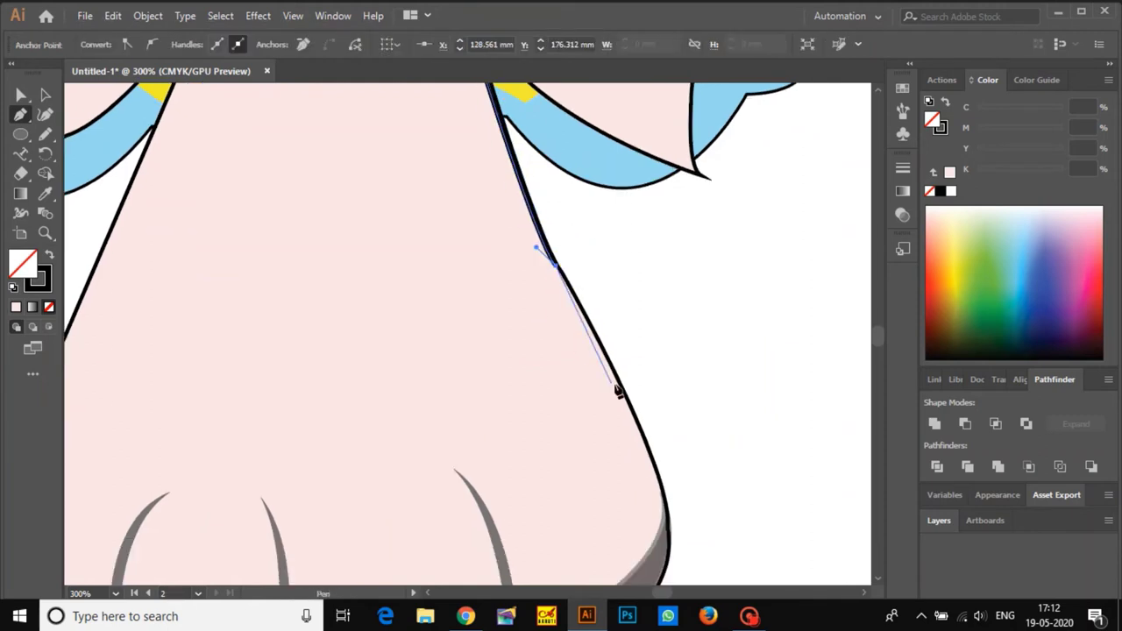
{"action": "left_click_drag", "start_coordinate": [656, 480], "coordinate": [654, 497]}
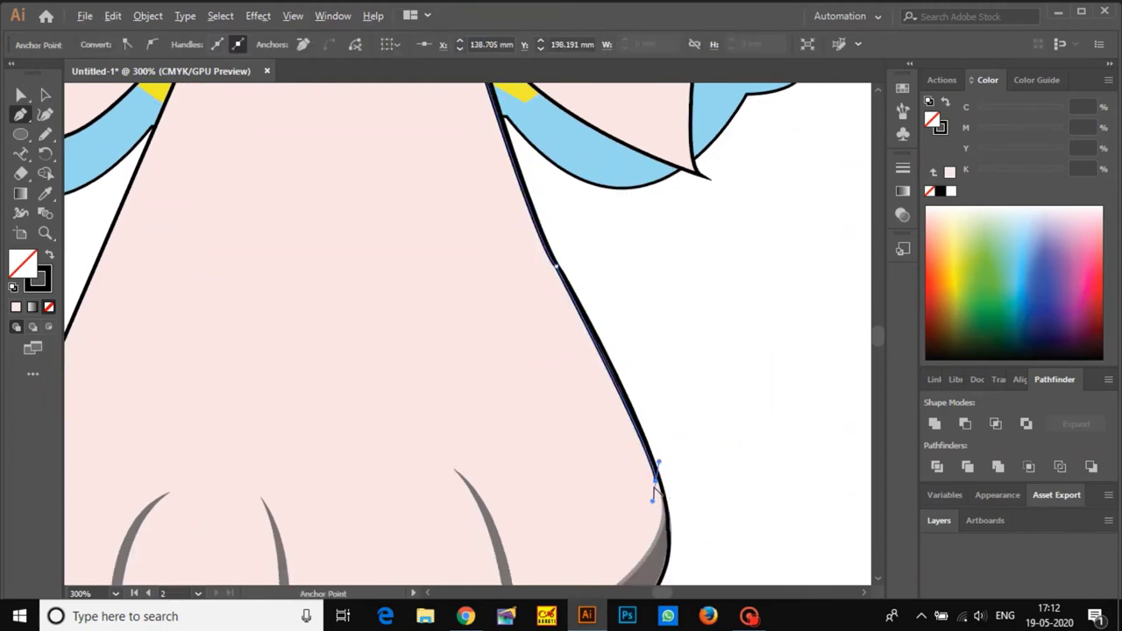
{"action": "left_click", "coordinate": [657, 481], "text": "alt"}
{"action": "left_click_drag", "start_coordinate": [649, 450], "coordinate": [714, 433]}
{"action": "scroll", "coordinate": [711, 429], "scroll_direction": "down", "scroll_amount": 2}
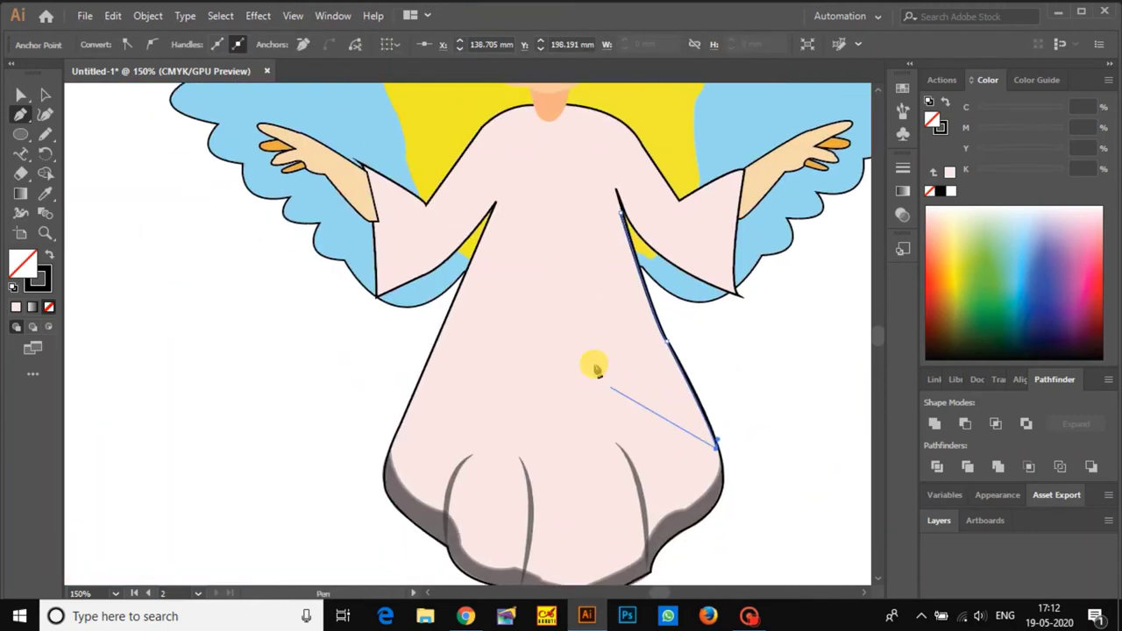
- Draw a straight line with the Pen tool down the dress's left side edge, from the underarm to the hem shading
{"action": "left_click", "coordinate": [496, 206]}
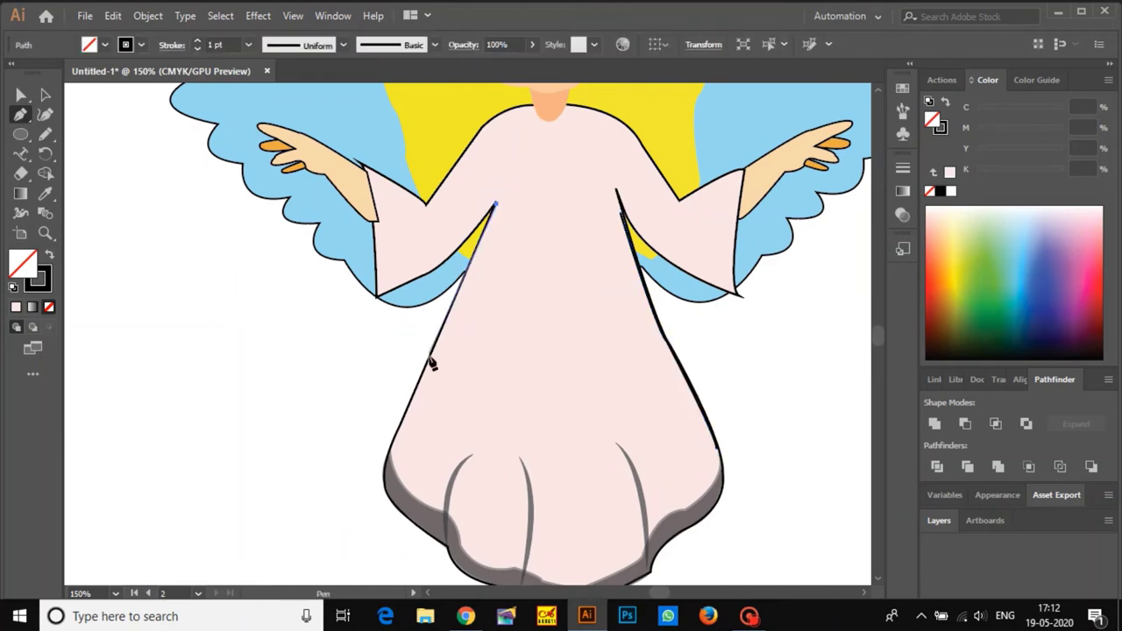
{"action": "left_click", "coordinate": [394, 448]}
{"action": "key", "text": "v"}
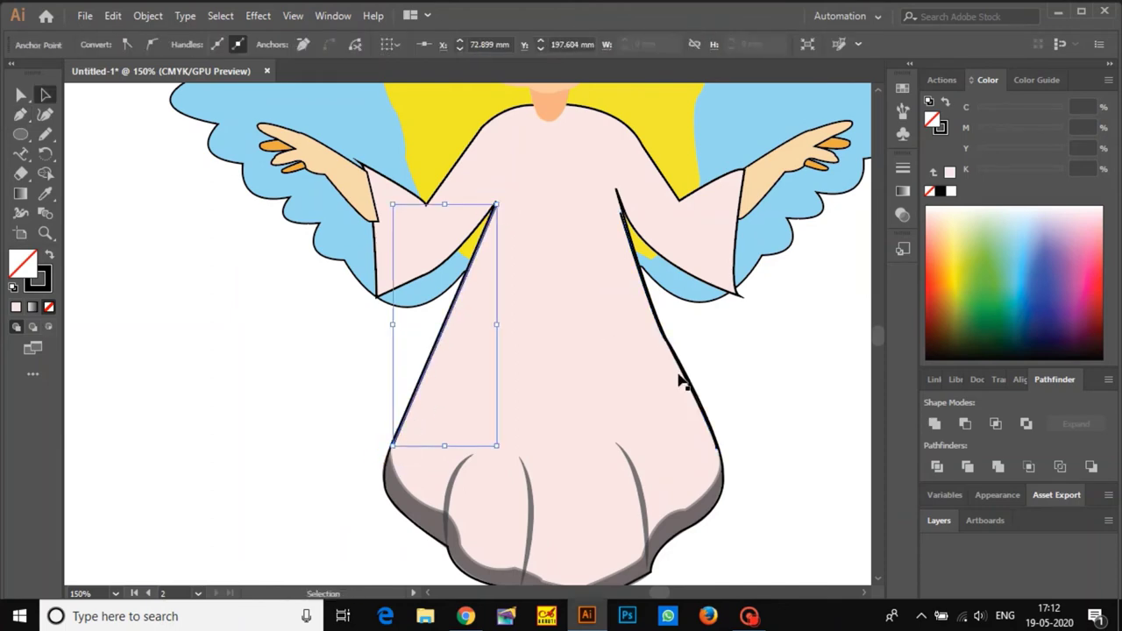
{"action": "scroll", "coordinate": [713, 448], "scroll_direction": "up", "scroll_amount": 5}
{"action": "left_click", "coordinate": [707, 458]}
{"action": "scroll", "coordinate": [705, 456], "scroll_direction": "down", "scroll_amount": 5}
{"action": "scroll", "coordinate": [406, 412], "scroll_direction": "up", "scroll_amount": 5}
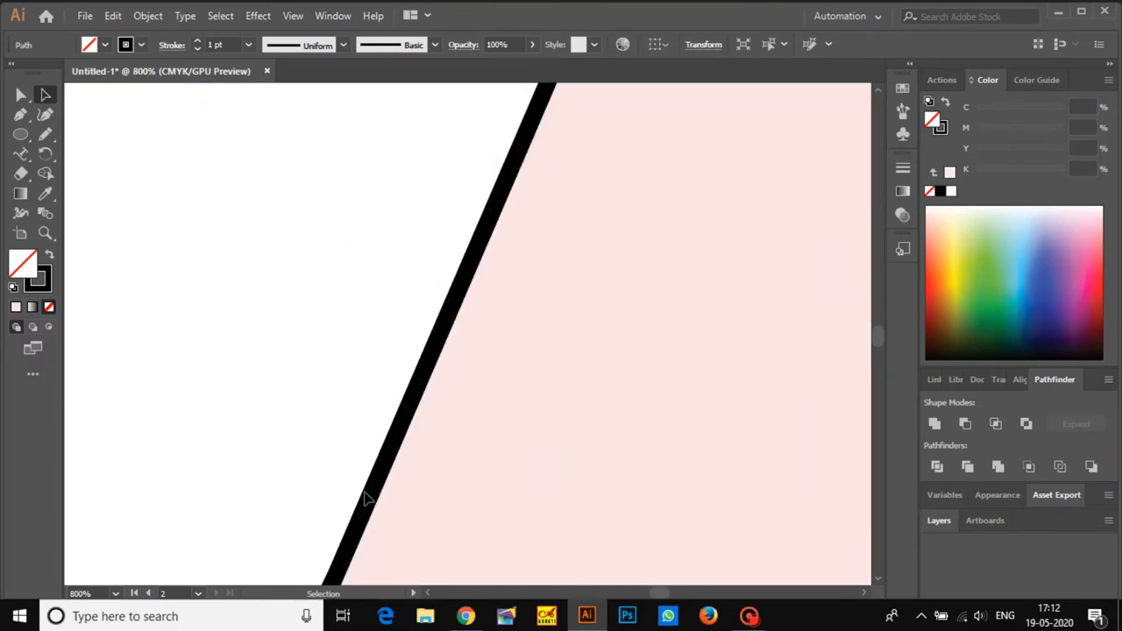
{"action": "left_click", "coordinate": [422, 480]}
{"action": "scroll", "coordinate": [422, 480], "scroll_direction": "down", "scroll_amount": 5}
{"action": "left_click_drag", "start_coordinate": [481, 471], "coordinate": [466, 366]}
{"action": "key", "text": "ctrl+z"}
{"action": "left_click_drag", "start_coordinate": [369, 473], "coordinate": [322, 375]}
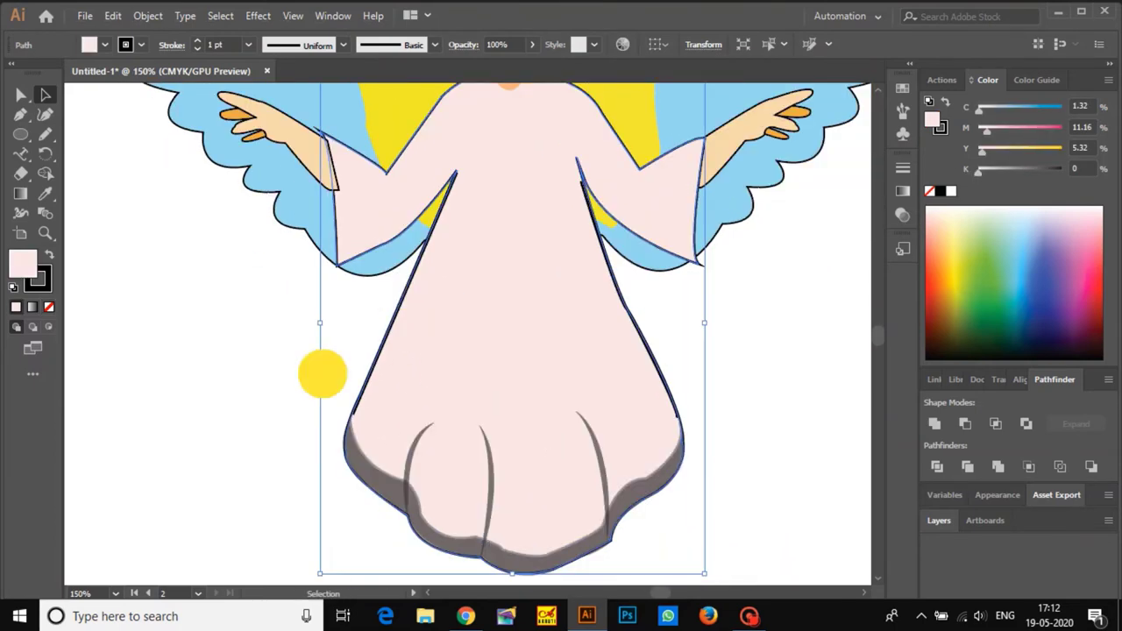
{"action": "left_click", "coordinate": [323, 374]}
- Give both dress side lines a 4 pt stroke with the width profile that tapers at both ends
{"action": "scroll", "coordinate": [363, 412], "scroll_direction": "up", "scroll_amount": 4}
{"action": "left_click", "coordinate": [329, 417]}
{"action": "scroll", "coordinate": [330, 417], "scroll_direction": "down", "scroll_amount": 5}
{"action": "left_click_drag", "start_coordinate": [492, 435], "coordinate": [390, 447]}
{"action": "scroll", "coordinate": [447, 445], "scroll_direction": "up", "scroll_amount": 5}
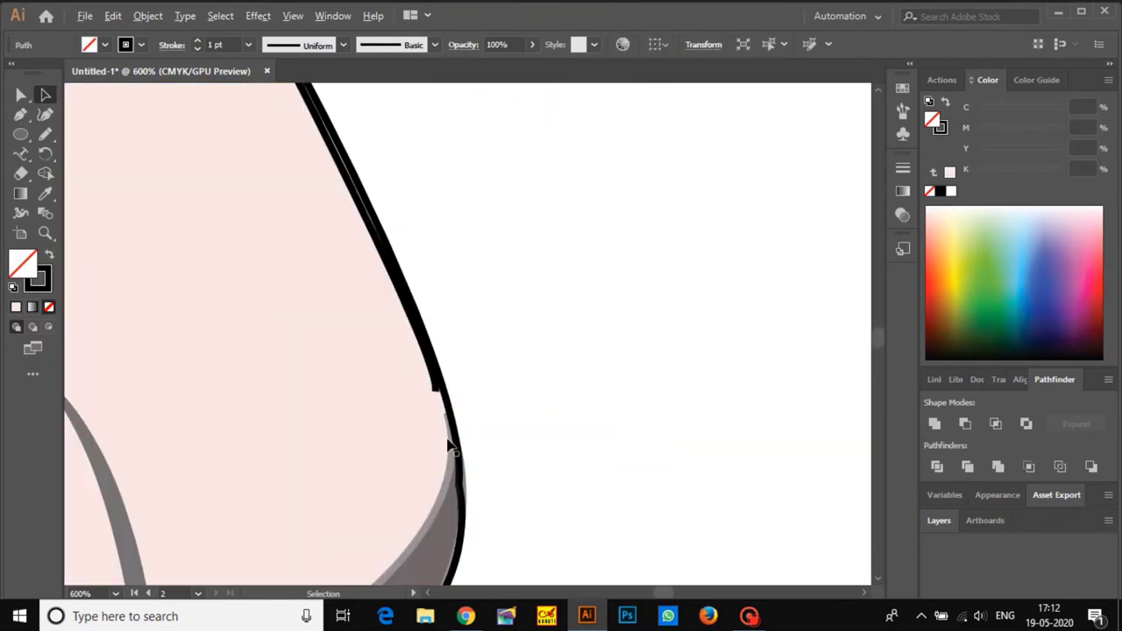
{"action": "scroll", "coordinate": [467, 396], "scroll_direction": "down", "scroll_amount": 5}
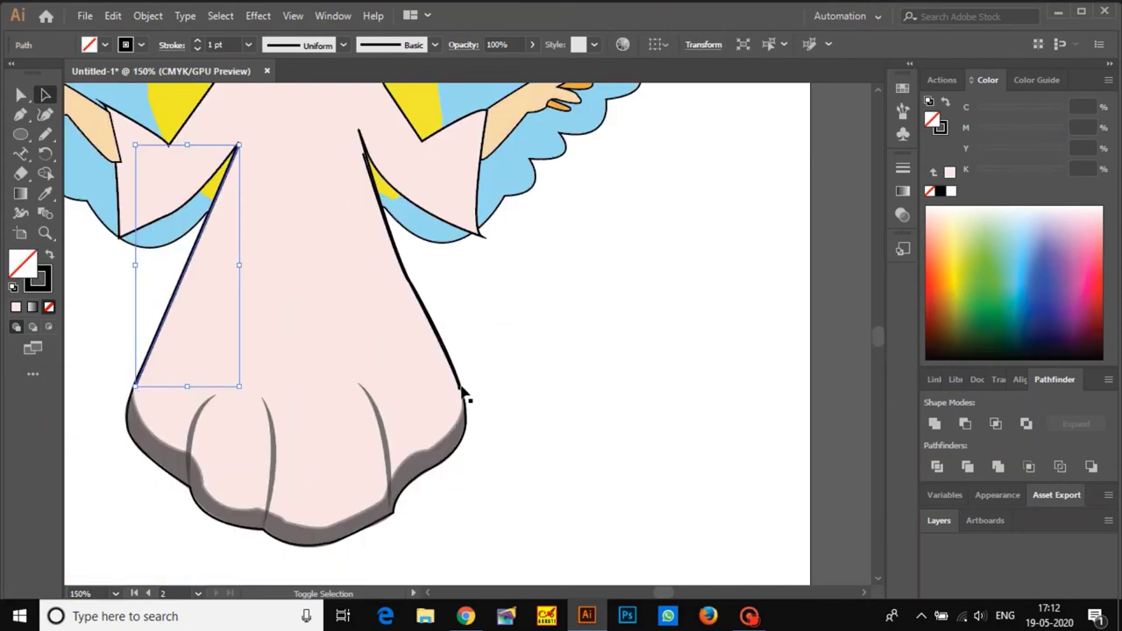
{"action": "left_click", "coordinate": [457, 392], "text": "shift"}
{"action": "scroll", "coordinate": [376, 331], "scroll_direction": "down", "scroll_amount": 2}
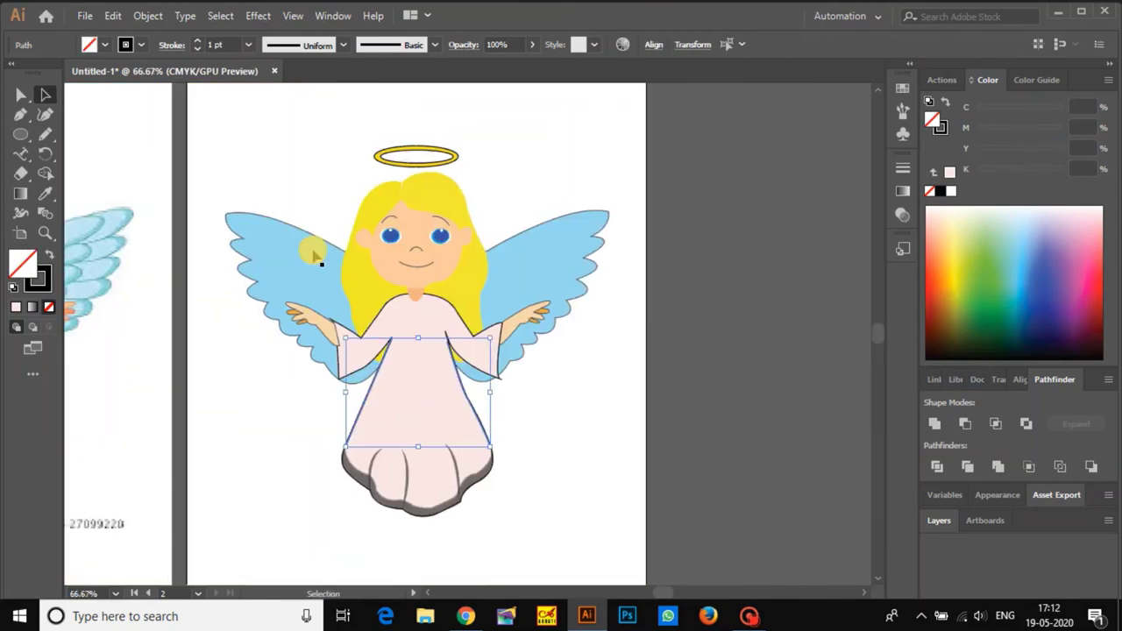
{"action": "left_click", "coordinate": [198, 40]}
{"action": "left_click", "coordinate": [198, 41]}
{"action": "left_click", "coordinate": [198, 40]}
{"action": "left_click", "coordinate": [289, 45]}
{"action": "left_click", "coordinate": [280, 95]}
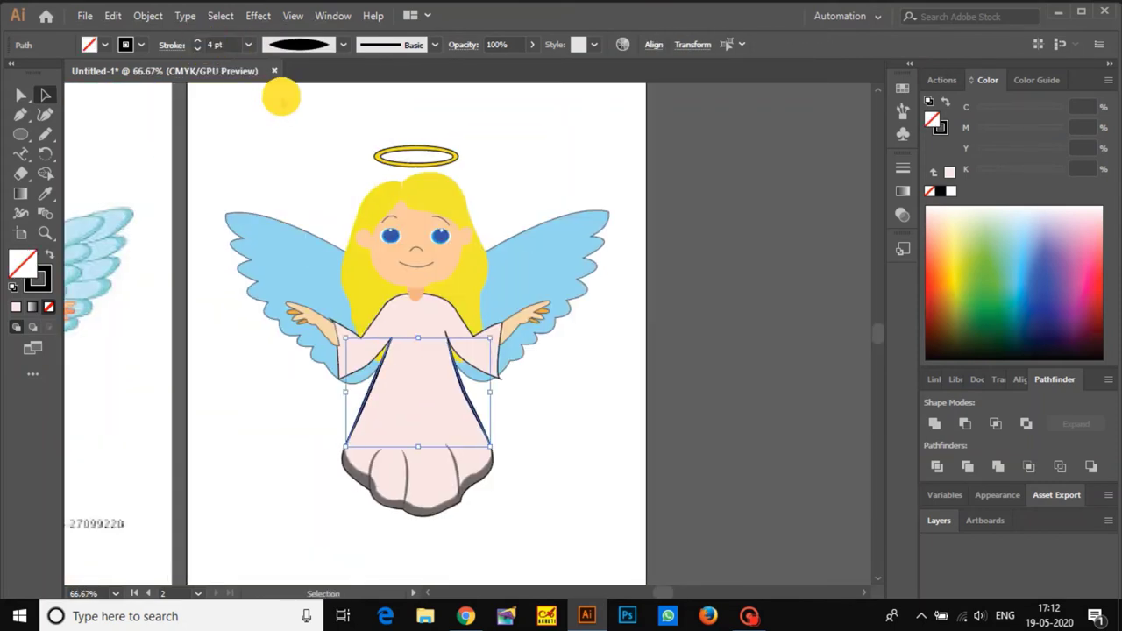
- Lower the opacity of both side lines to 64%, set their stroke to 5 pt and deselect them
{"action": "left_click", "coordinate": [532, 44]}
{"action": "left_click_drag", "start_coordinate": [531, 66], "coordinate": [504, 66]}
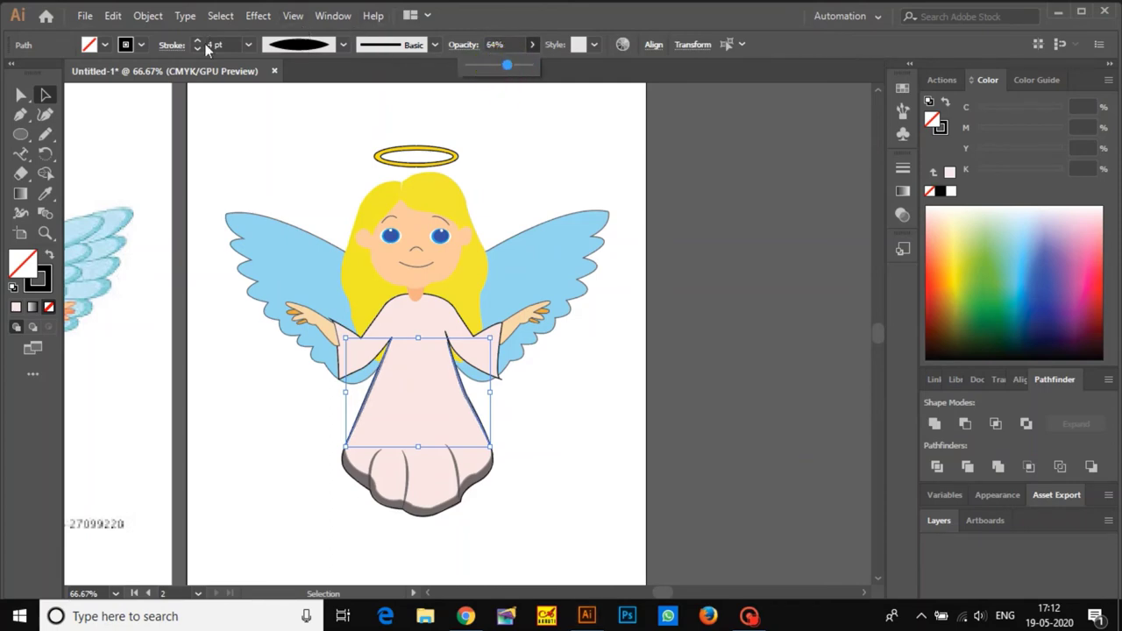
{"action": "left_click", "coordinate": [240, 93]}
{"action": "scroll", "coordinate": [453, 406], "scroll_direction": "up", "scroll_amount": 3}
{"action": "scroll", "coordinate": [453, 406], "scroll_direction": "down", "scroll_amount": 2}
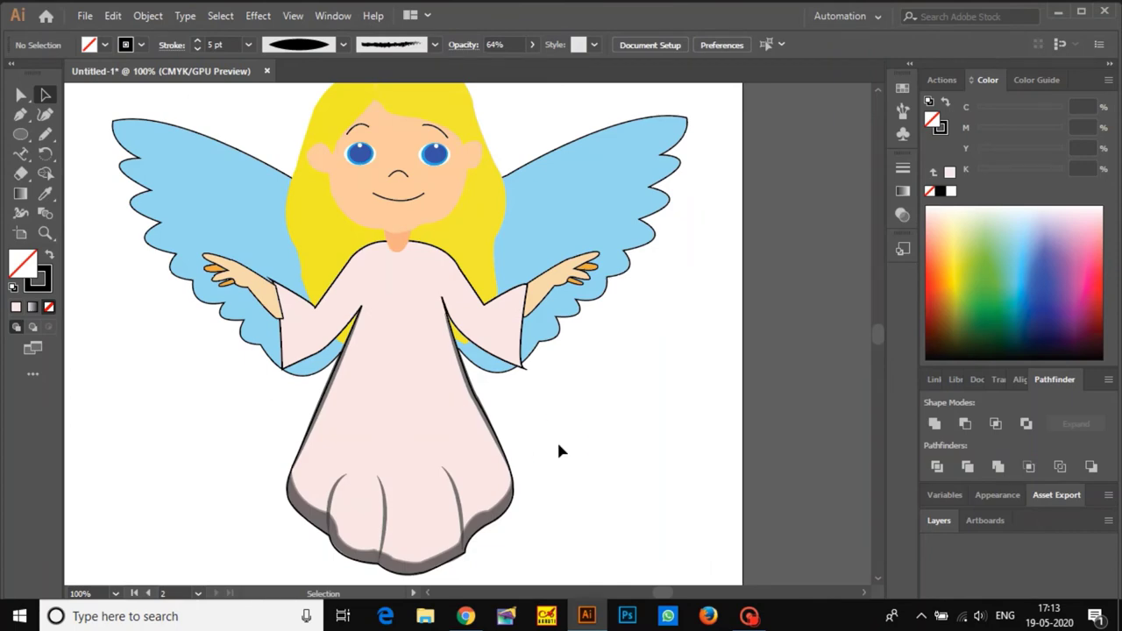
{"action": "scroll", "coordinate": [556, 439], "scroll_direction": "down", "scroll_amount": 3}
{"action": "scroll", "coordinate": [537, 407], "scroll_direction": "up", "scroll_amount": 3}
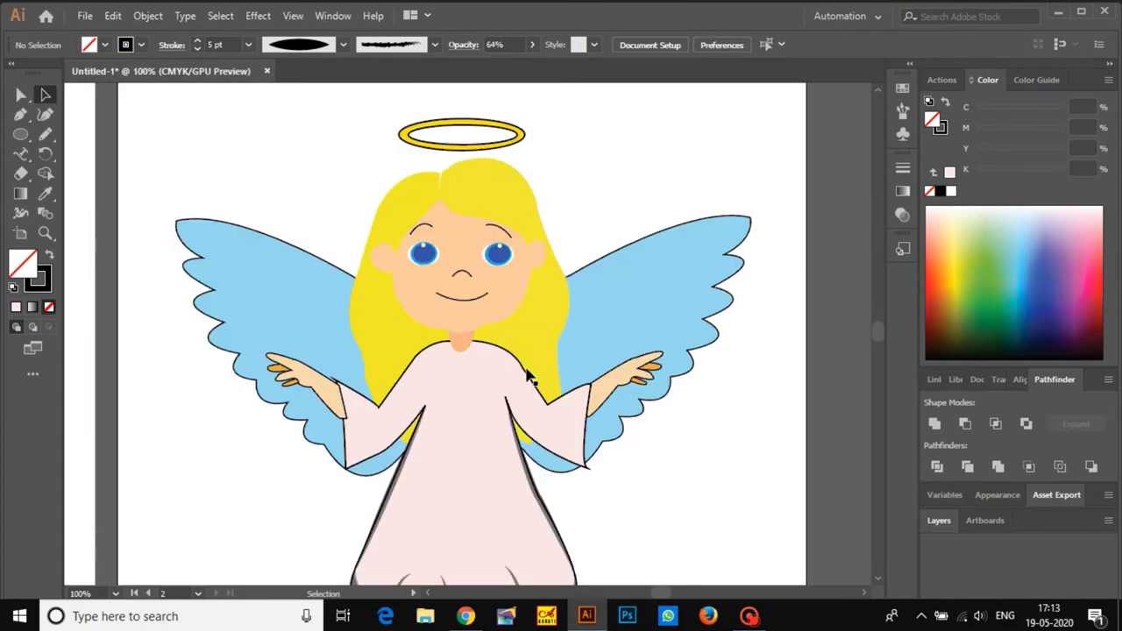
- Draw a narrow closed curved shape with the Pen tool over the opening of the right sleeve
{"action": "key", "text": "p"}
{"action": "scroll", "coordinate": [601, 421], "scroll_direction": "down", "scroll_amount": 3}
{"action": "scroll", "coordinate": [649, 413], "scroll_direction": "up", "scroll_amount": 4}
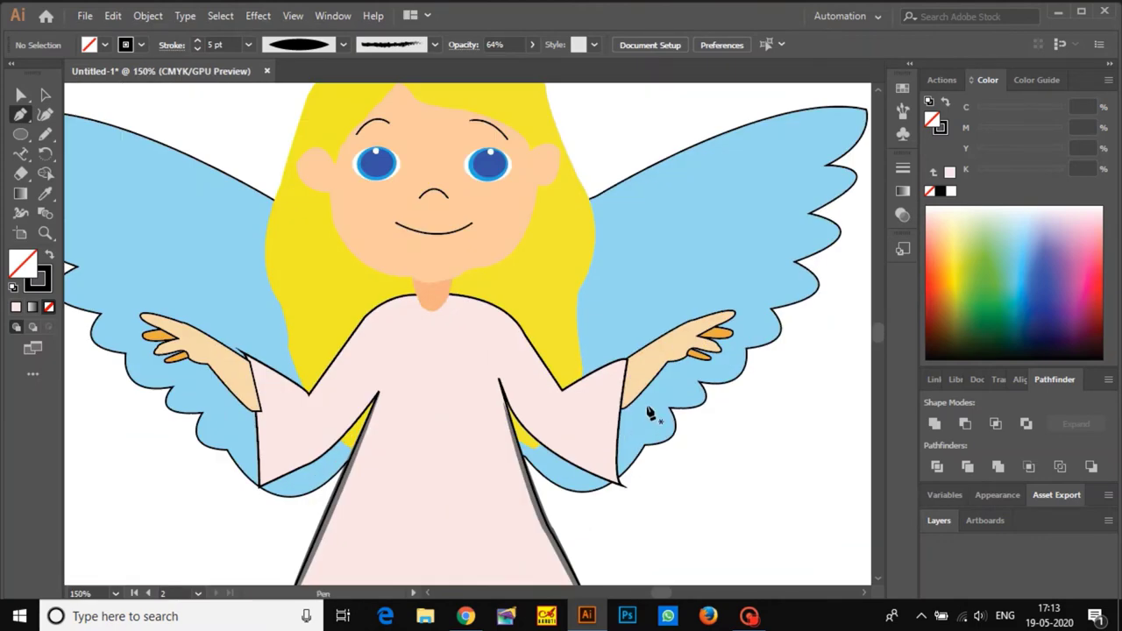
{"action": "left_click", "coordinate": [631, 373]}
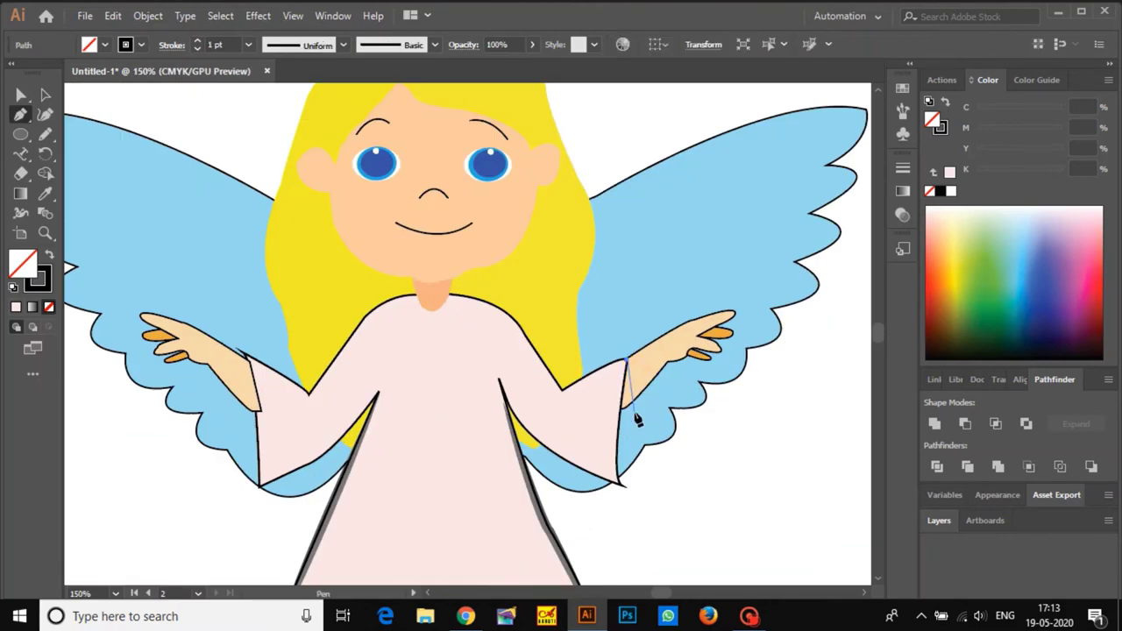
{"action": "left_click", "coordinate": [634, 412]}
{"action": "left_click", "coordinate": [624, 489]}
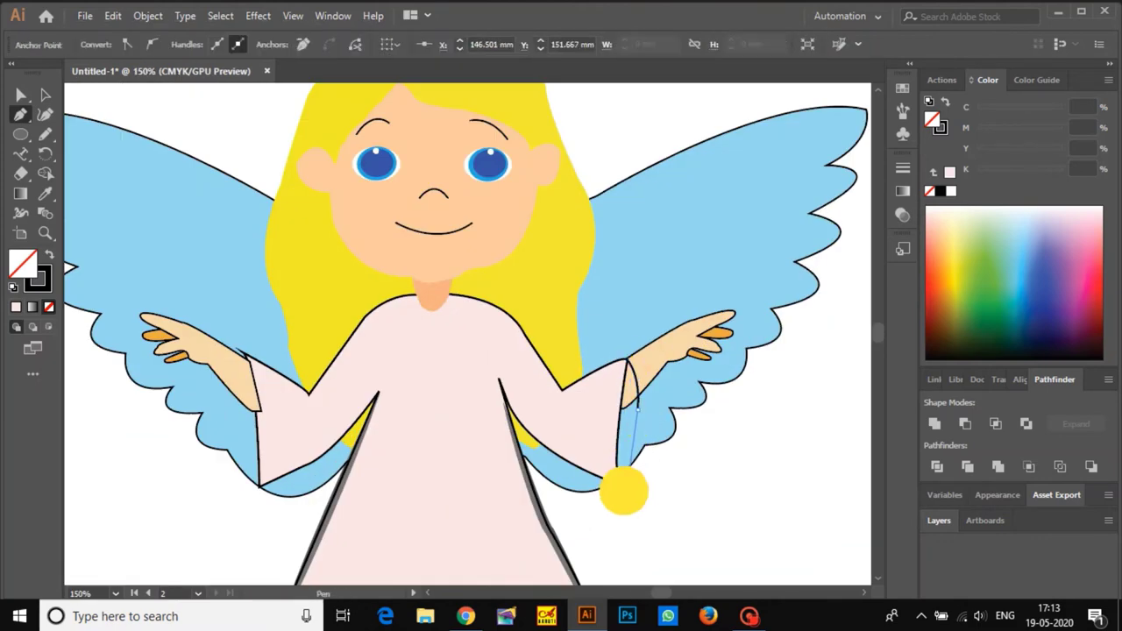
{"action": "left_click_drag", "start_coordinate": [628, 362], "coordinate": [657, 216]}
{"action": "left_click", "coordinate": [469, 472], "text": "alt"}
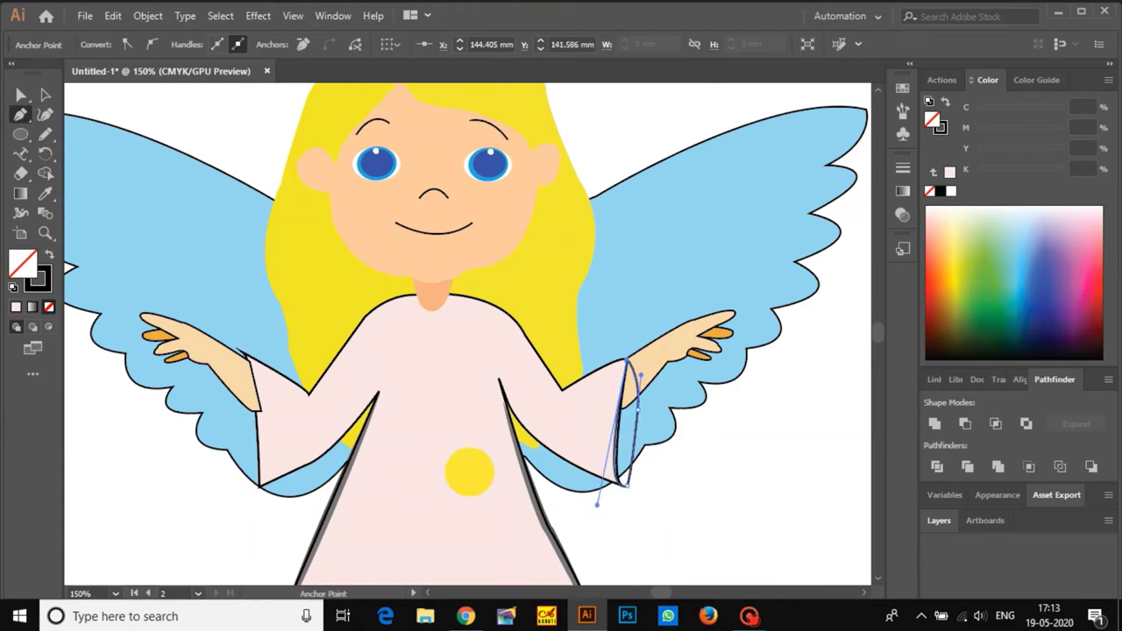
{"action": "left_click_drag", "start_coordinate": [423, 460], "coordinate": [598, 467]}
- Group the left hand with its two orange finger shapes and shift it slightly up and left at the sleeve opening
{"action": "left_click", "coordinate": [407, 375], "text": "ctrl"}
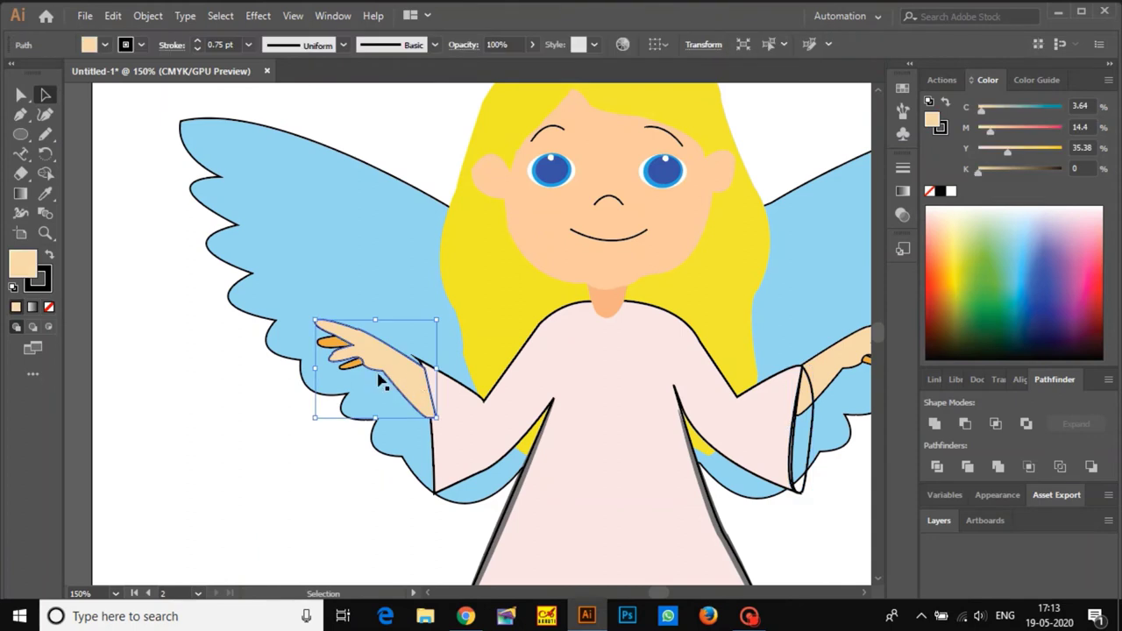
{"action": "left_click", "coordinate": [348, 364], "text": "ctrl+shift"}
{"action": "left_click", "coordinate": [332, 344], "text": "ctrl+shift"}
{"action": "left_click", "coordinate": [409, 377]}
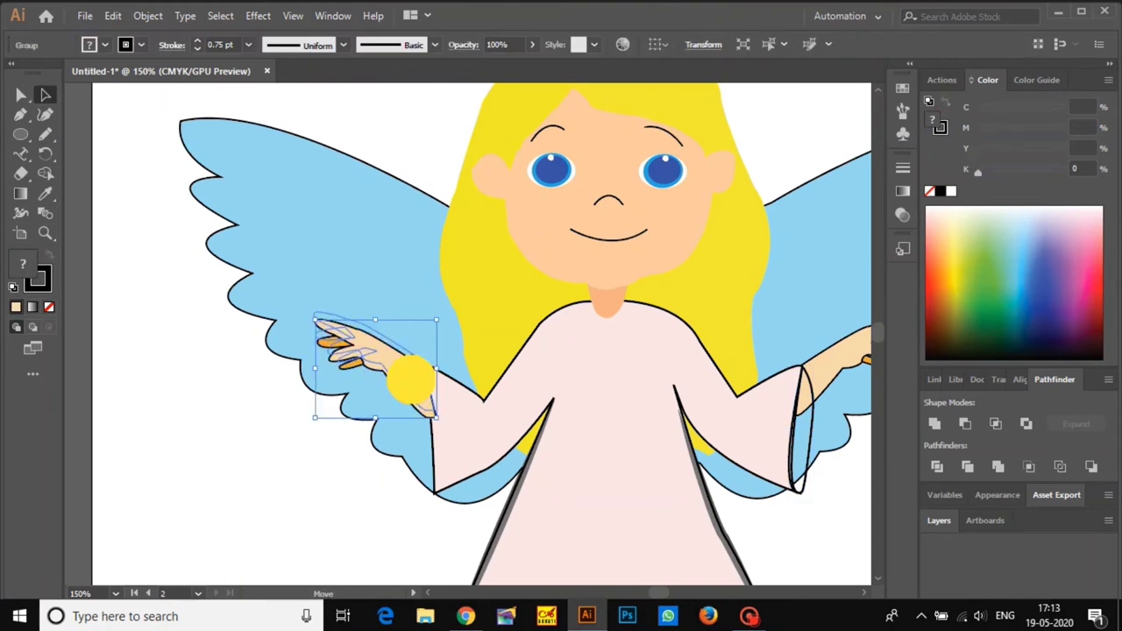
{"action": "key", "text": "a"}
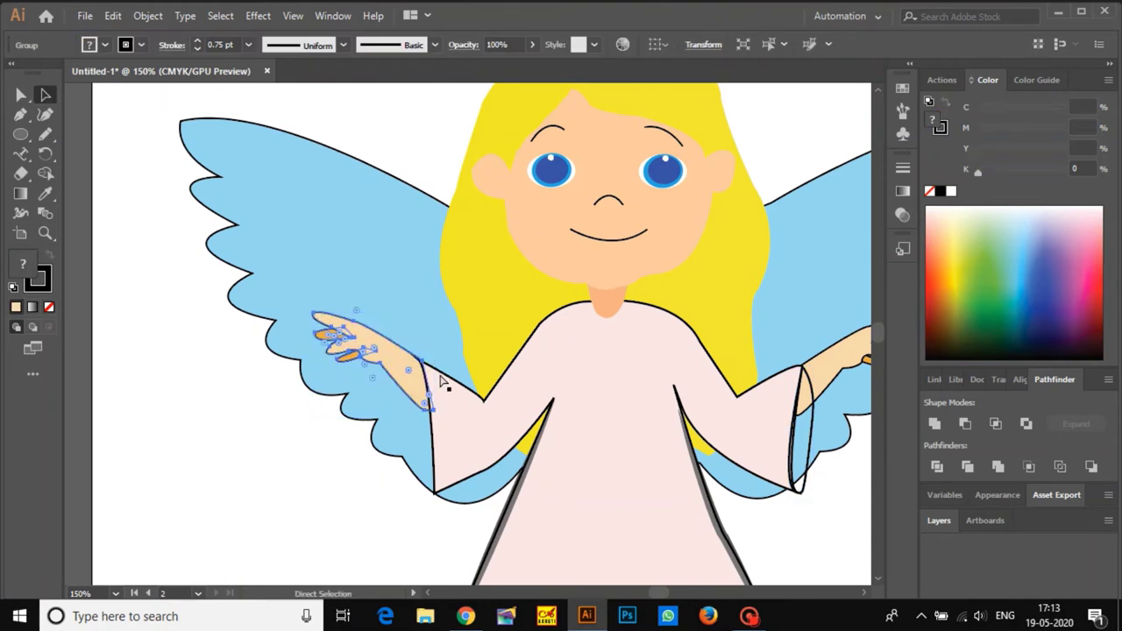
{"action": "key", "text": "v"}
{"action": "left_click", "coordinate": [433, 344]}
{"action": "left_click", "coordinate": [347, 449]}
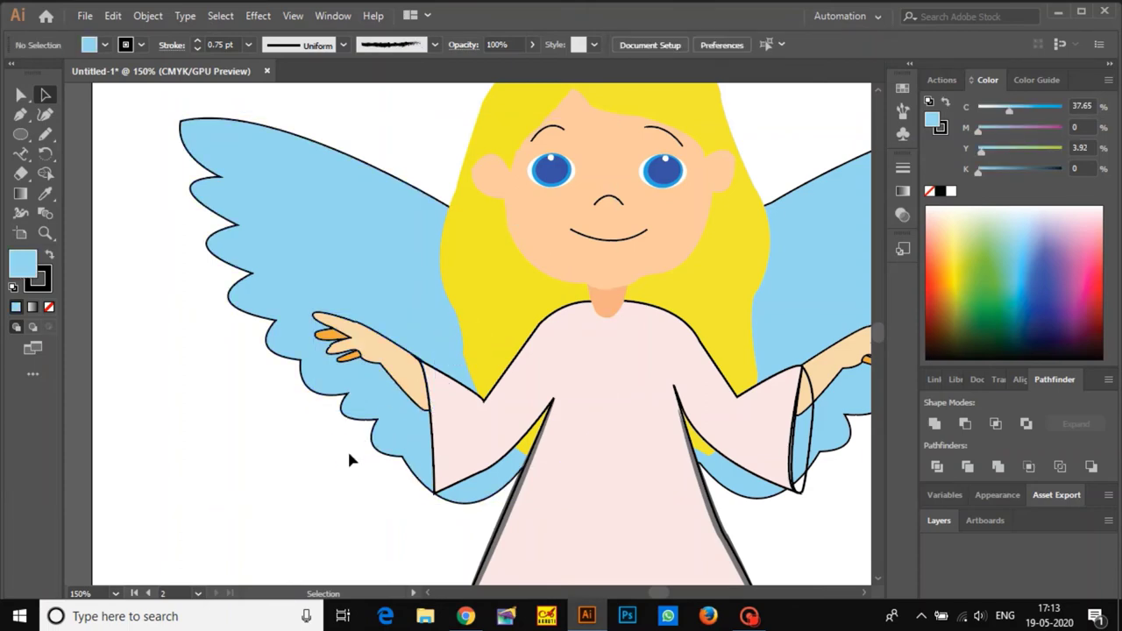
- Draw a narrow closed curved shape with the Pen tool over the opening of the left sleeve
{"action": "key", "text": "p"}
{"action": "left_click", "coordinate": [418, 360]}
{"action": "left_click_drag", "start_coordinate": [433, 498], "coordinate": [463, 526]}
{"action": "left_click", "coordinate": [433, 495]}
{"action": "left_click", "coordinate": [418, 359]}
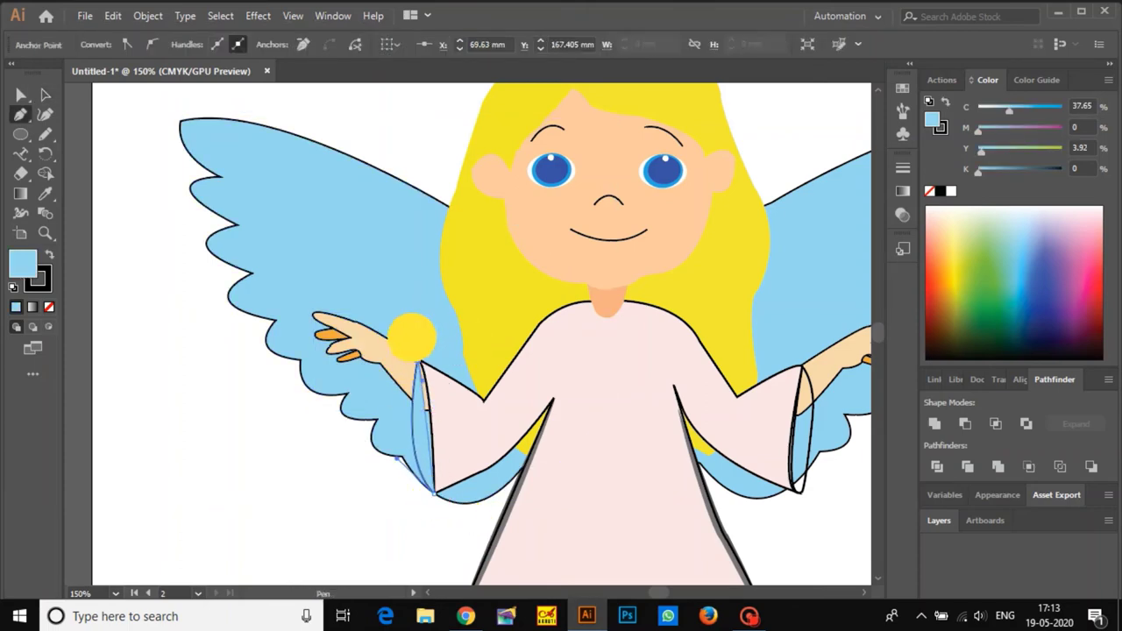
{"action": "key", "text": "v"}
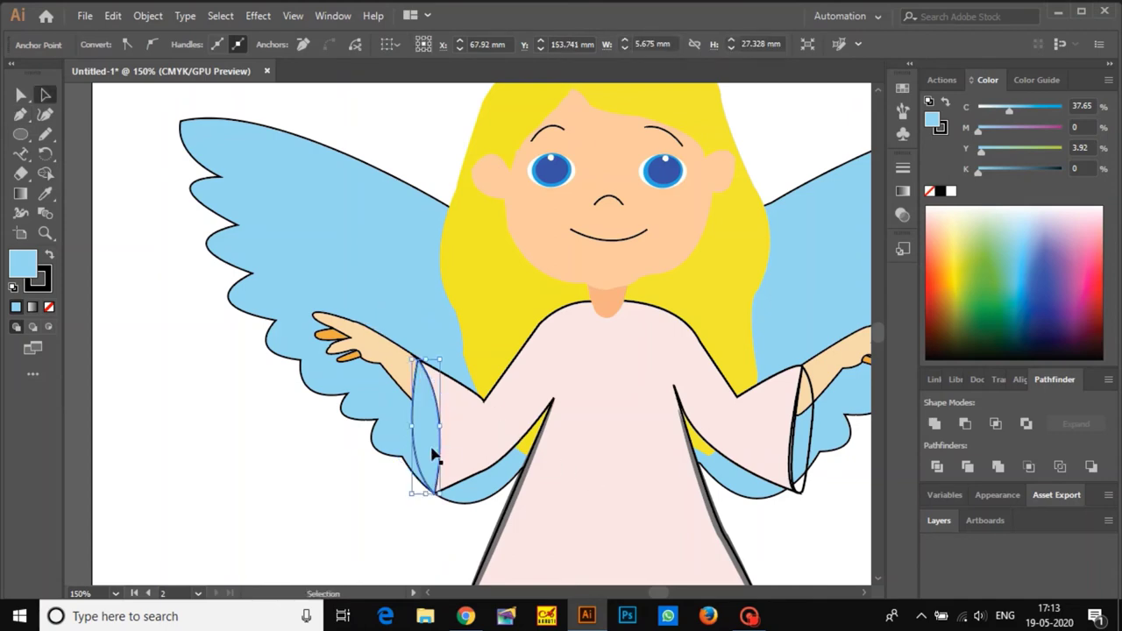
- Fill the left sleeve opening with grey (C 52.43, M 42.64, Y 42.29, K 7.03) and send it behind the hand and sleeve
{"action": "scroll", "coordinate": [431, 454], "scroll_direction": "down", "scroll_amount": 4}
{"action": "left_click_drag", "start_coordinate": [428, 445], "coordinate": [506, 456]}
{"action": "scroll", "coordinate": [461, 466], "scroll_direction": "up", "scroll_amount": 4}
{"action": "left_click_drag", "start_coordinate": [745, 581], "coordinate": [486, 469]}
{"action": "double_click", "coordinate": [26, 261]}
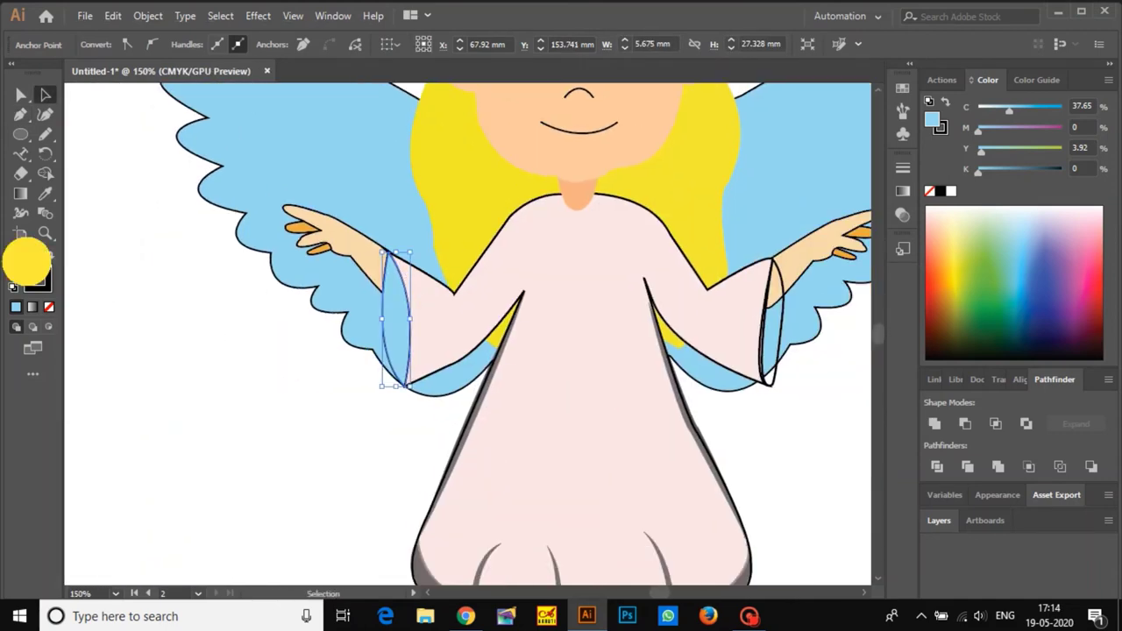
{"action": "double_click", "coordinate": [26, 260]}
{"action": "left_click", "coordinate": [566, 271]}
{"action": "left_click", "coordinate": [966, 175]}
{"action": "key", "text": "a"}
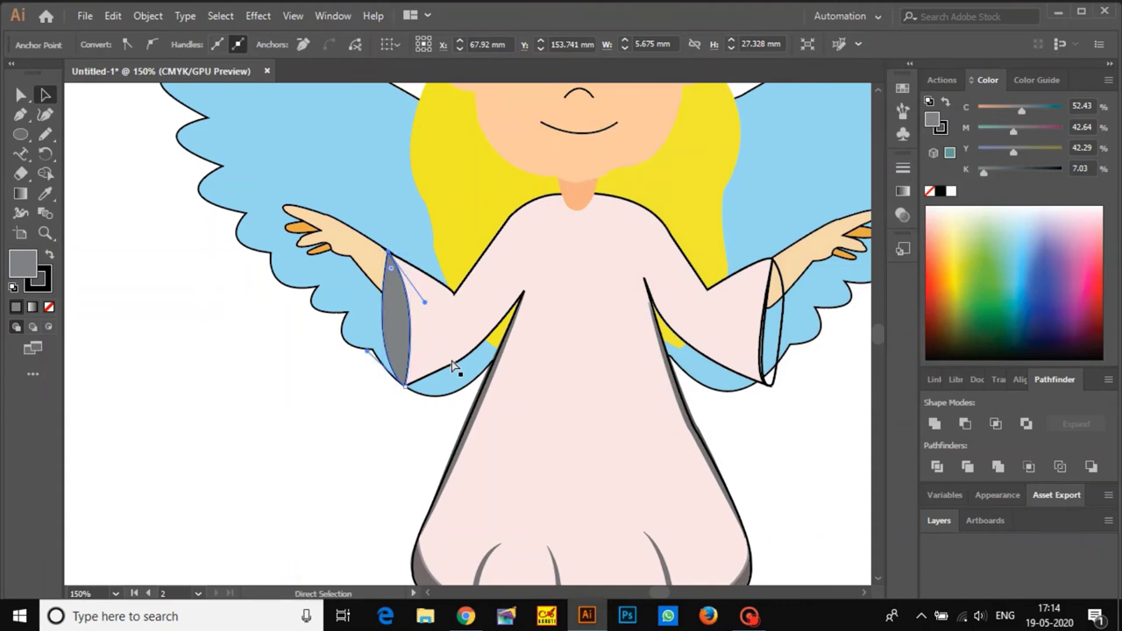
{"action": "key", "text": "v"}
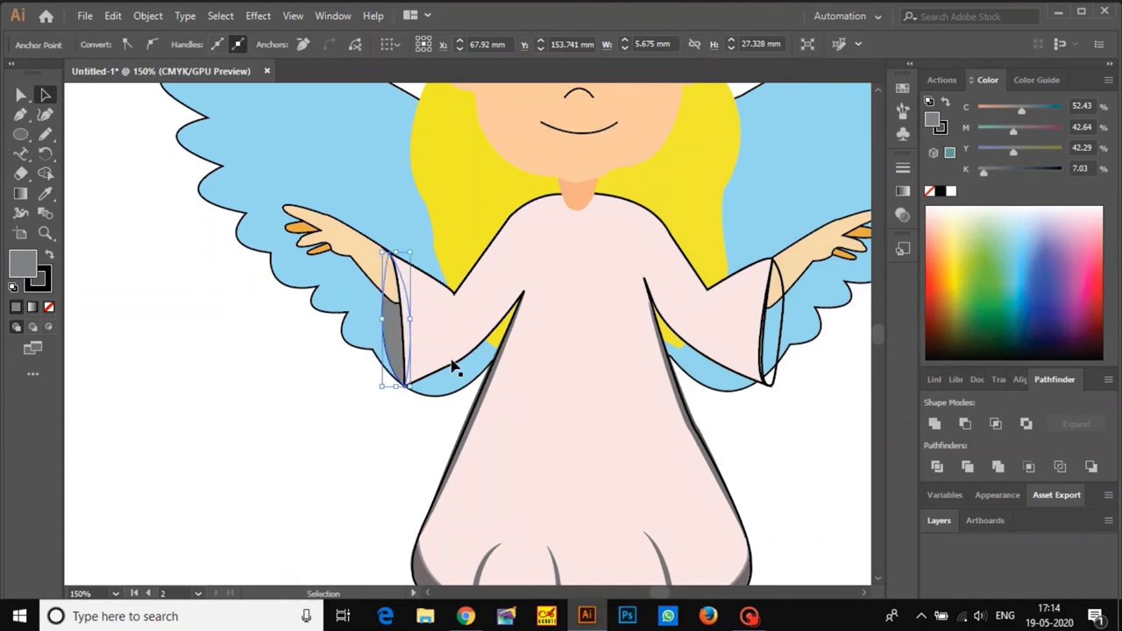
- Copy the left opening's grey fill and stroke to the right sleeve opening, send it behind the hand, and deselect it
{"action": "left_click", "coordinate": [775, 326]}
{"action": "key", "text": "i"}
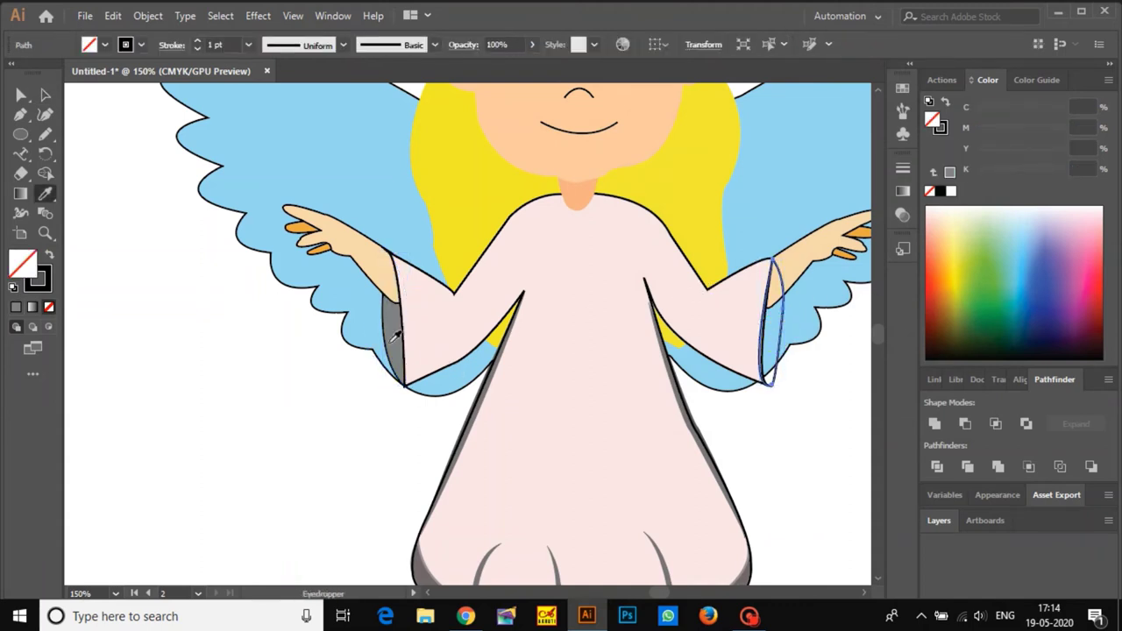
{"action": "left_click", "coordinate": [396, 332]}
{"action": "key", "text": "a"}
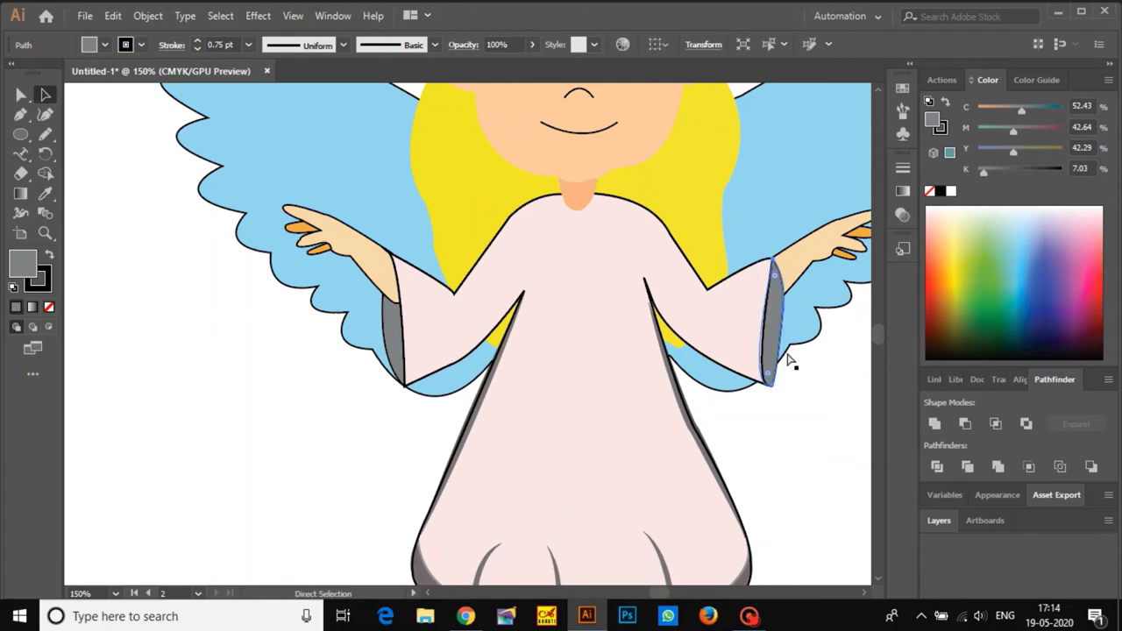
{"action": "left_click", "coordinate": [805, 374]}
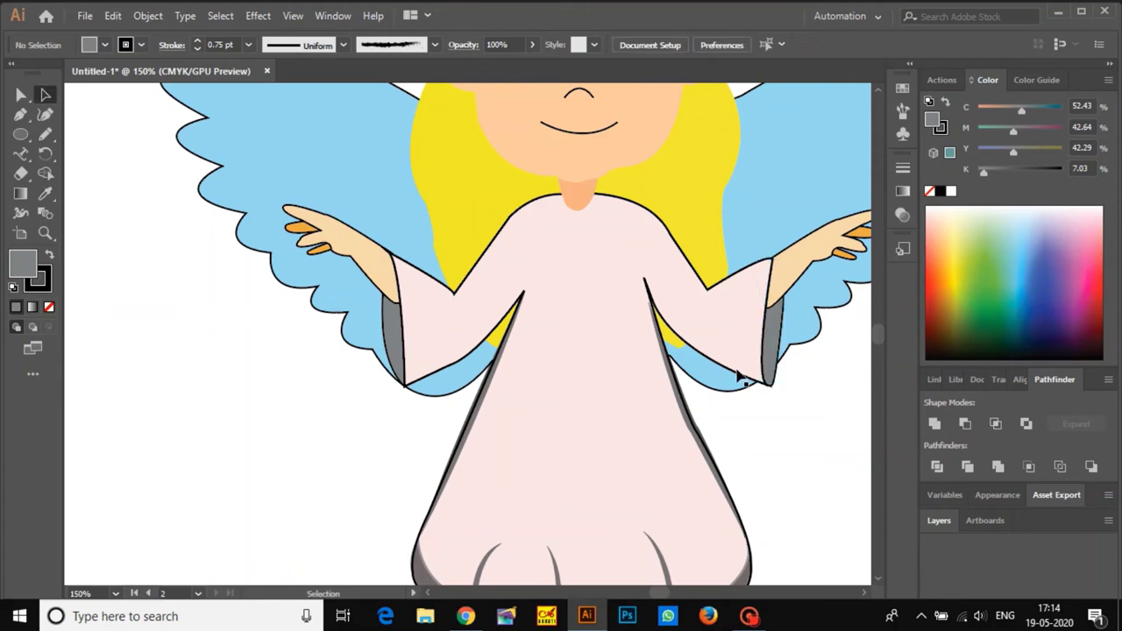
{"action": "scroll", "coordinate": [685, 388], "scroll_direction": "down", "scroll_amount": 2}
{"action": "scroll", "coordinate": [671, 380], "scroll_direction": "down", "scroll_amount": 1}
{"action": "left_click_drag", "start_coordinate": [681, 383], "coordinate": [606, 427]}
{"action": "scroll", "coordinate": [628, 356], "scroll_direction": "up", "scroll_amount": 4}
{"action": "scroll", "coordinate": [631, 359], "scroll_direction": "down", "scroll_amount": 2}
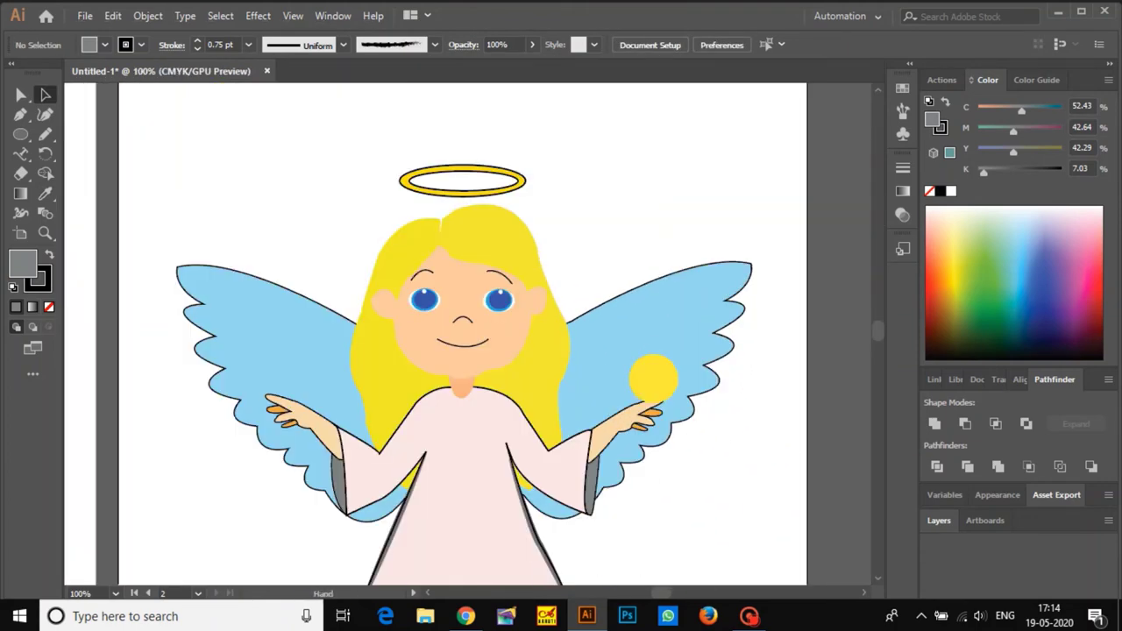
- Try to draw a curved feather outline at the inner edge of the right wing with the Pen tool
{"action": "left_click_drag", "start_coordinate": [653, 377], "coordinate": [637, 365]}
{"action": "scroll", "coordinate": [637, 366], "scroll_direction": "down", "scroll_amount": 2}
{"action": "key", "text": "p"}
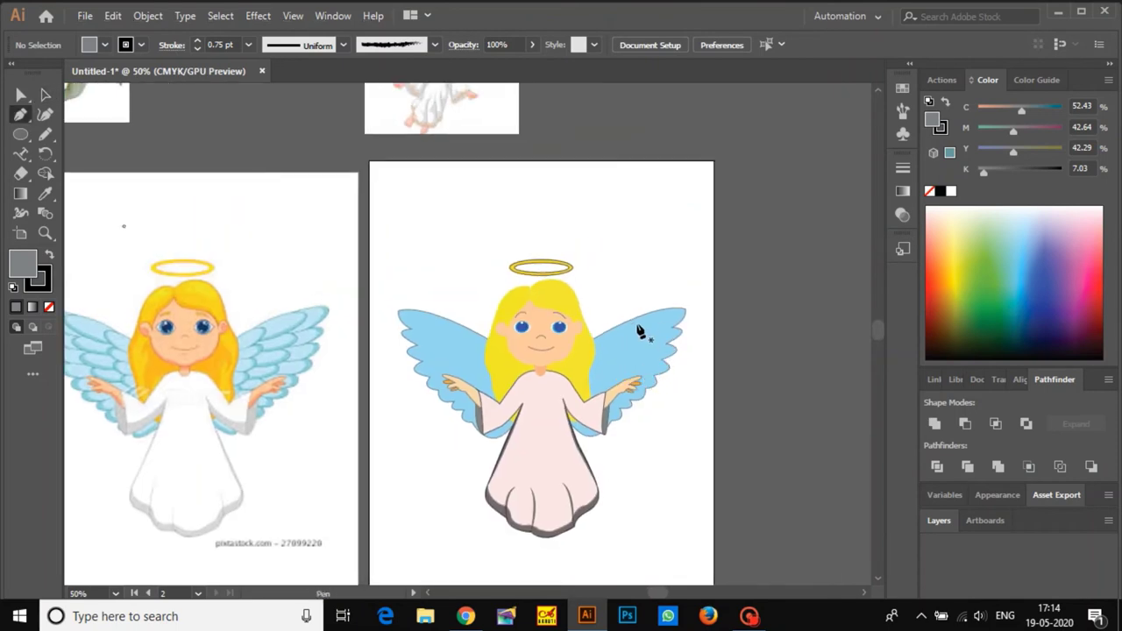
{"action": "left_click", "coordinate": [596, 338]}
{"action": "left_click_drag", "start_coordinate": [613, 347], "coordinate": [577, 348]}
{"action": "left_click", "coordinate": [591, 359]}
{"action": "left_click", "coordinate": [48, 306]}
{"action": "scroll", "coordinate": [640, 375], "scroll_direction": "up", "scroll_amount": 3}
{"action": "left_click_drag", "start_coordinate": [510, 349], "coordinate": [345, 405]}
{"action": "key", "text": "ctrl+z"}
{"action": "key", "text": "ctrl+z"}
{"action": "key", "text": "ctrl+z"}
{"action": "key", "text": "ctrl+z"}
{"action": "key", "text": "ctrl+z"}
{"action": "key", "text": "ctrl+z"}
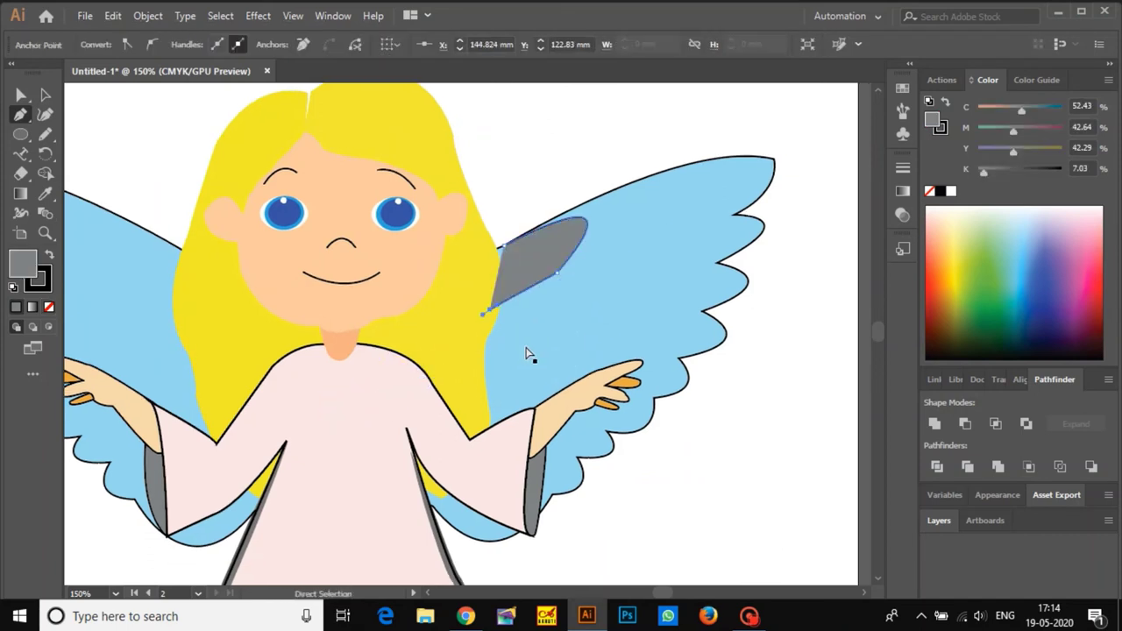
- Remove the path's fill and continue it as scalloped feather lines down the right wing
{"action": "left_click", "coordinate": [48, 306]}
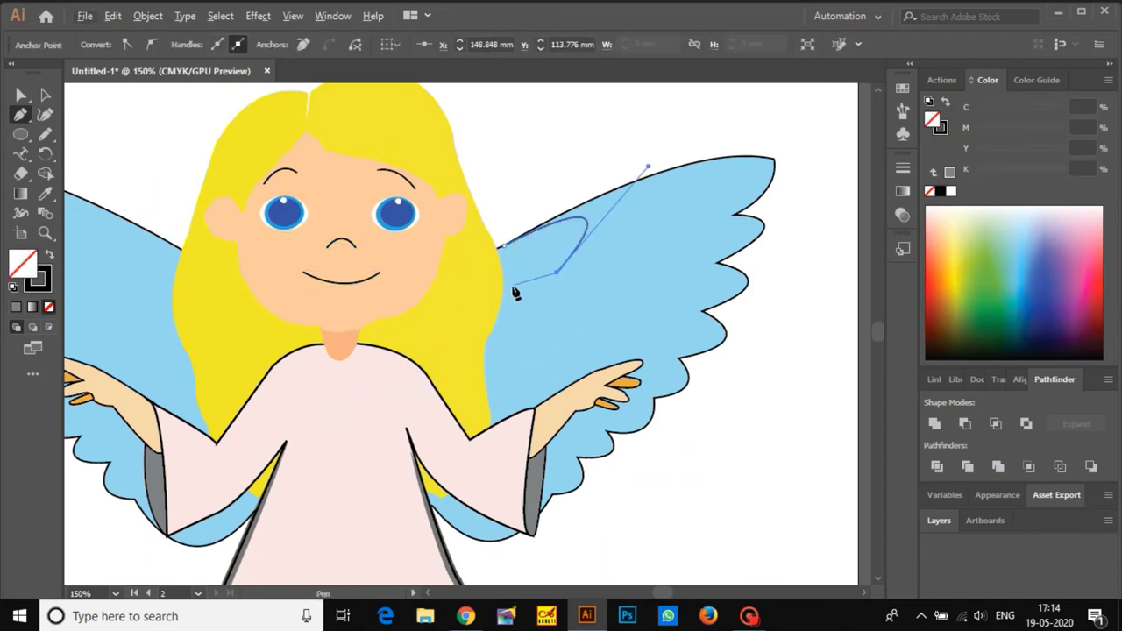
{"action": "left_click_drag", "start_coordinate": [591, 294], "coordinate": [508, 345]}
{"action": "left_click", "coordinate": [498, 320]}
{"action": "left_click_drag", "start_coordinate": [598, 319], "coordinate": [438, 394]}
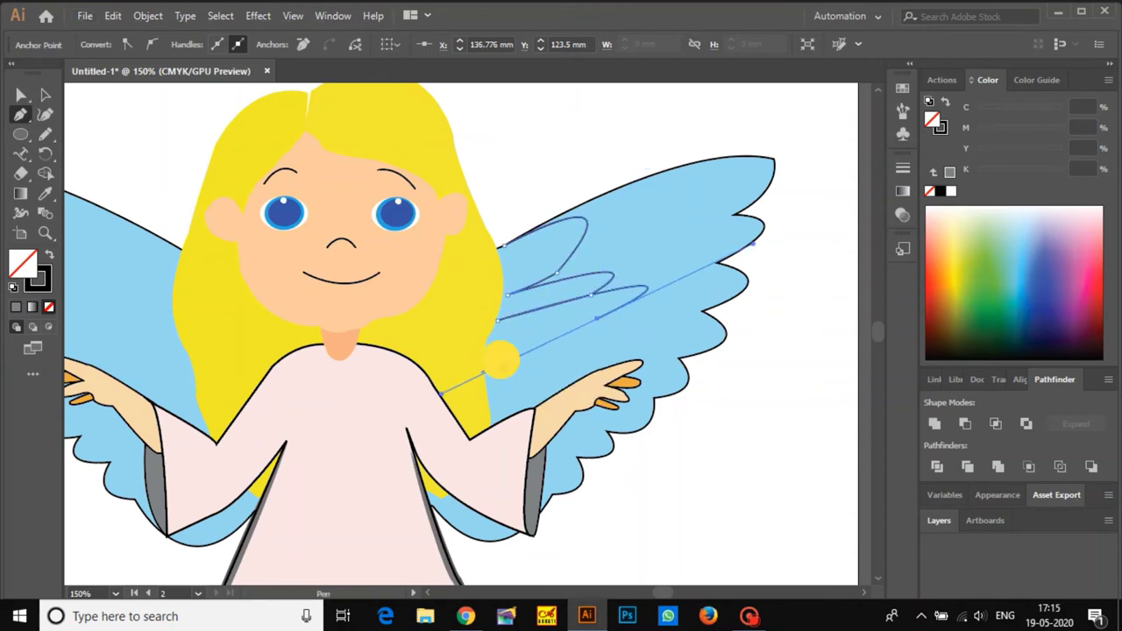
{"action": "left_click", "coordinate": [597, 319]}
{"action": "left_click_drag", "start_coordinate": [577, 364], "coordinate": [395, 384]}
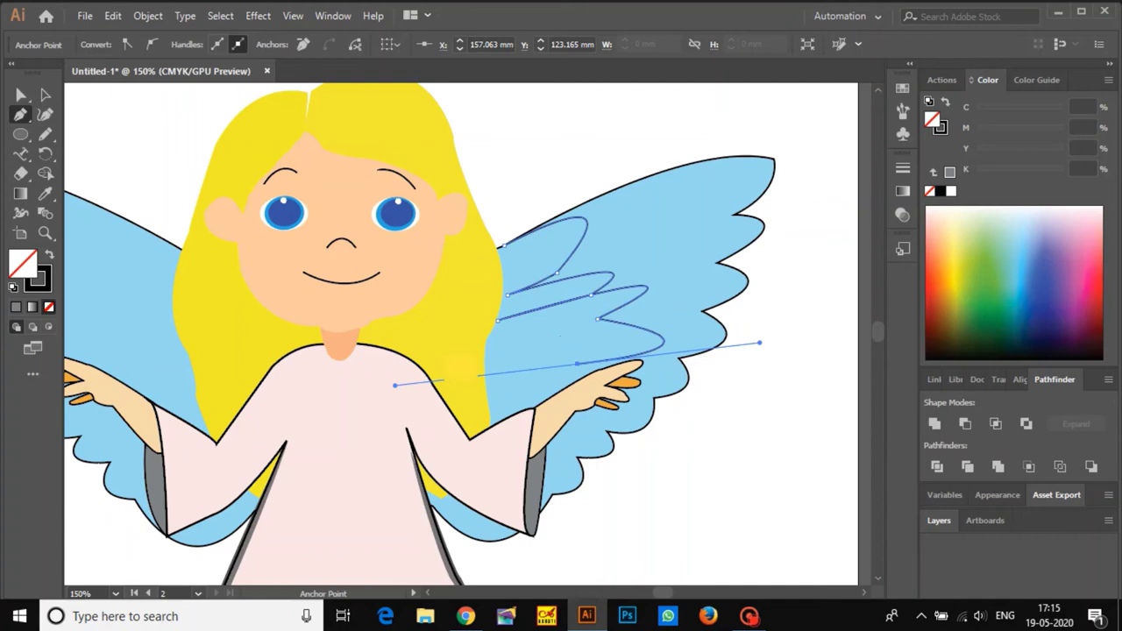
{"action": "left_click", "coordinate": [578, 364]}
{"action": "left_click_drag", "start_coordinate": [589, 361], "coordinate": [472, 383]}
- Undo all the feather lines drawn on the right wing
{"action": "key", "text": "ctrl+z"}
{"action": "key", "text": "ctrl+z"}
{"action": "key", "text": "ctrl+z"}
{"action": "key", "text": "ctrl+z"}
{"action": "key", "text": "ctrl+z"}
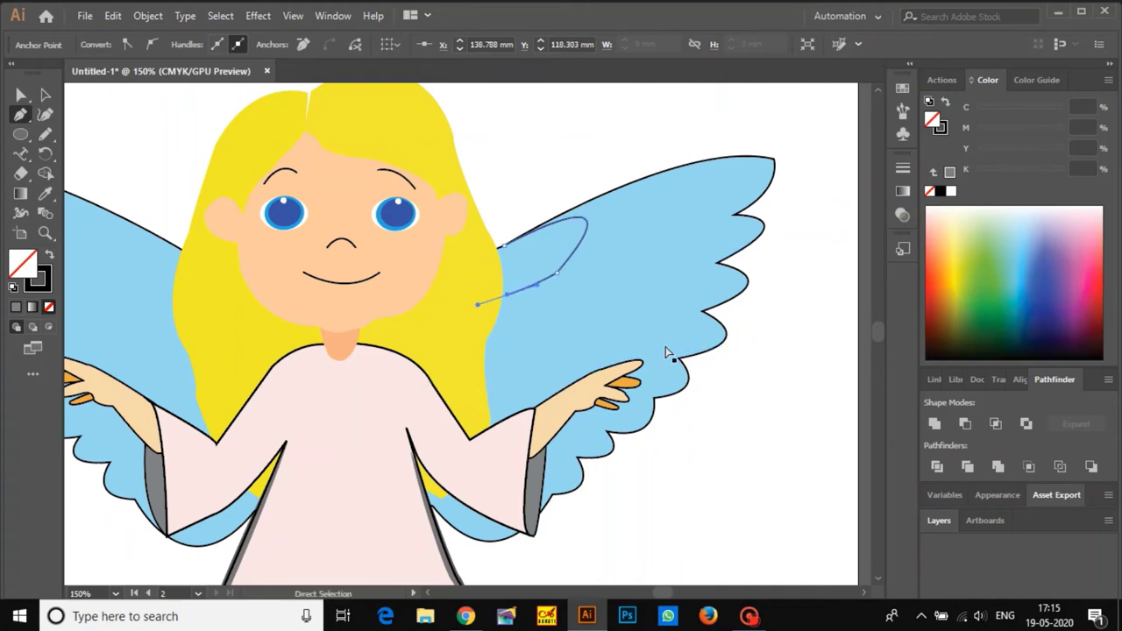
{"action": "key", "text": "ctrl+z"}
{"action": "key", "text": "ctrl+z"}
{"action": "key", "text": "ctrl+z"}
{"action": "key", "text": "ctrl+z"}
{"action": "key", "text": "ctrl+z"}
- Move the right hair section's parting anchor left to close the white gap between the two hair halves
{"action": "scroll", "coordinate": [605, 306], "scroll_direction": "down", "scroll_amount": 4}
{"action": "scroll", "coordinate": [543, 246], "scroll_direction": "up", "scroll_amount": 1}
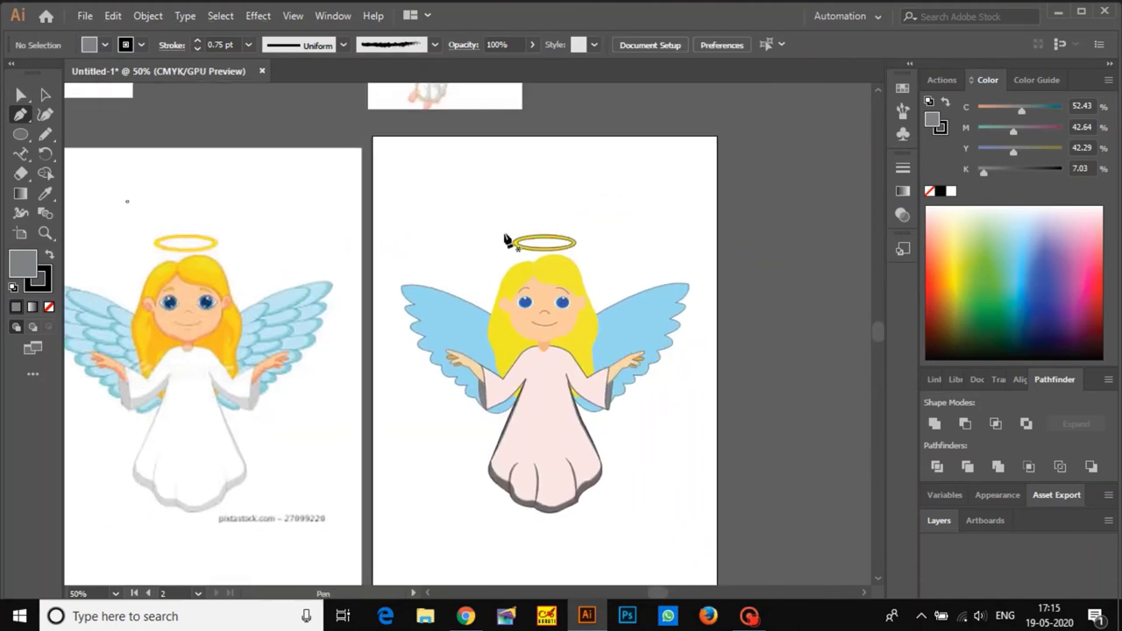
{"action": "scroll", "coordinate": [507, 240], "scroll_direction": "up", "scroll_amount": 4}
{"action": "key", "text": "shift+grave"}
{"action": "left_click", "coordinate": [654, 376]}
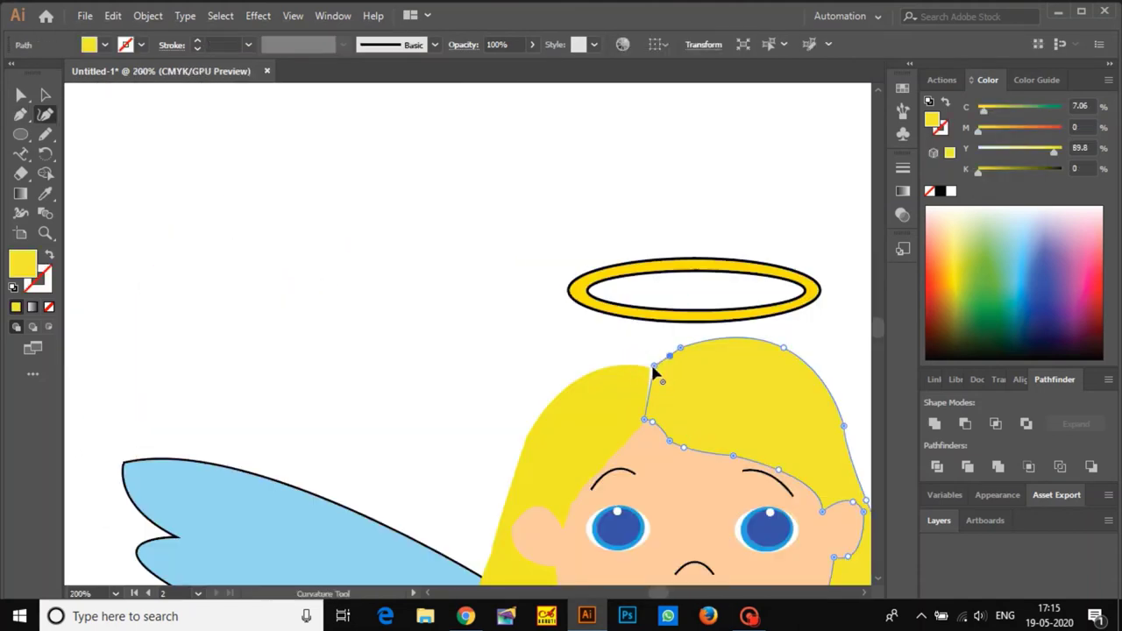
{"action": "left_click", "coordinate": [644, 364]}
{"action": "key", "text": "ctrl+z"}
{"action": "key", "text": "a"}
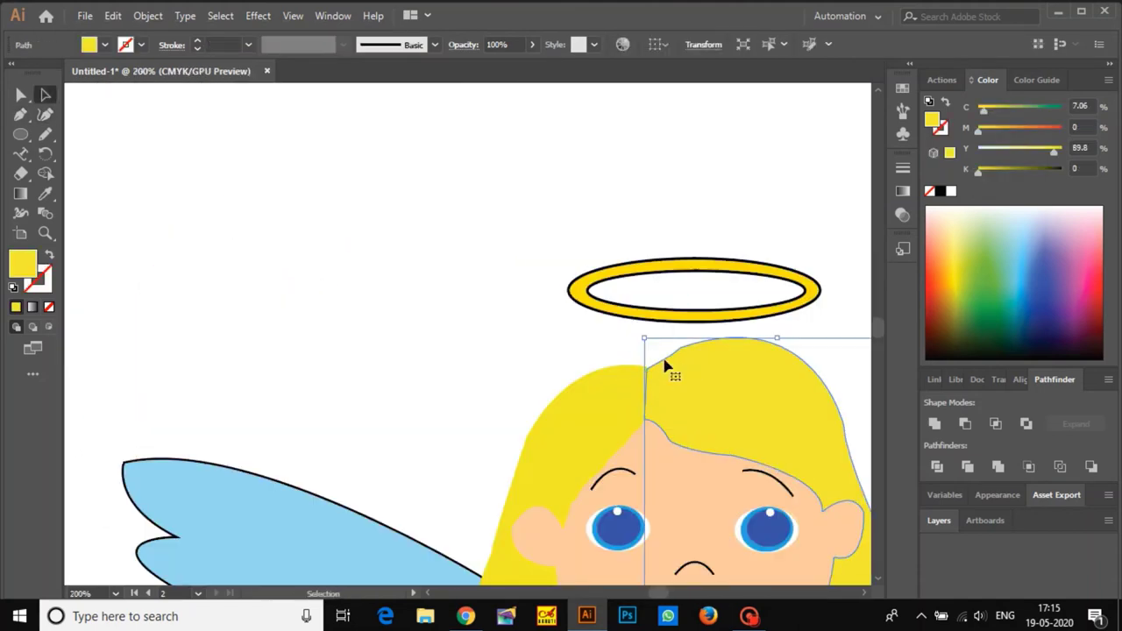
{"action": "scroll", "coordinate": [664, 361], "scroll_direction": "down", "scroll_amount": 4}
{"action": "left_click_drag", "start_coordinate": [736, 432], "coordinate": [701, 390]}
{"action": "left_click", "coordinate": [719, 338]}
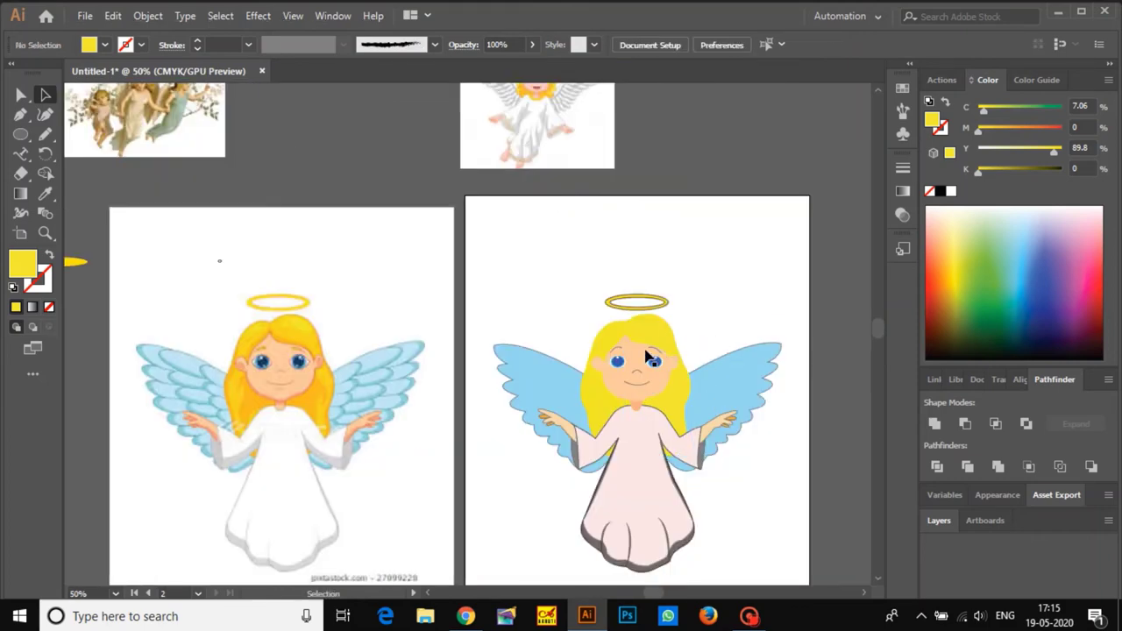
- Draw an ellipse about 3.8 by 4.2 mm inside the left ear and fill it with orange (#efa614)
{"action": "scroll", "coordinate": [607, 359], "scroll_direction": "up", "scroll_amount": 3}
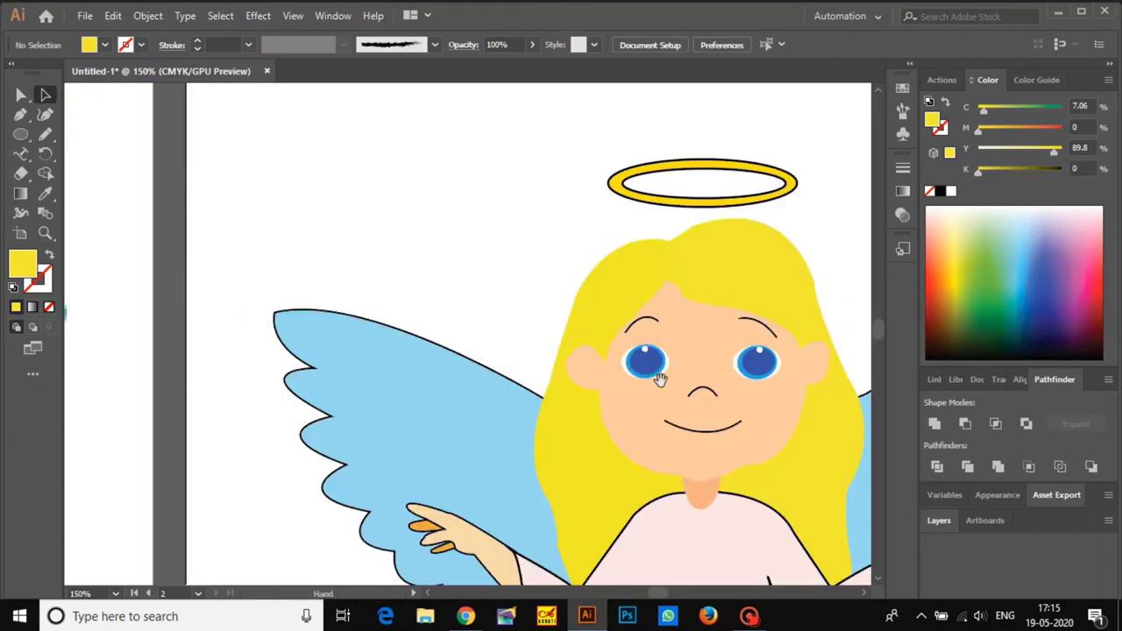
{"action": "left_click", "coordinate": [21, 134]}
{"action": "scroll", "coordinate": [432, 304], "scroll_direction": "up", "scroll_amount": 3}
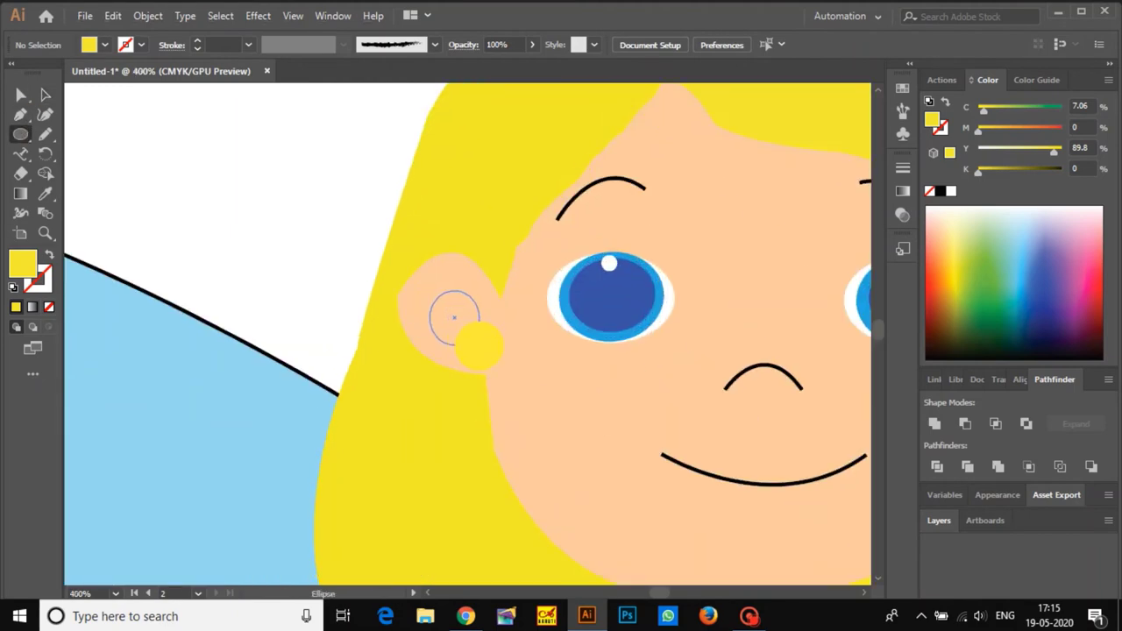
{"action": "left_click_drag", "start_coordinate": [480, 345], "coordinate": [479, 344]}
{"action": "double_click", "coordinate": [23, 262]}
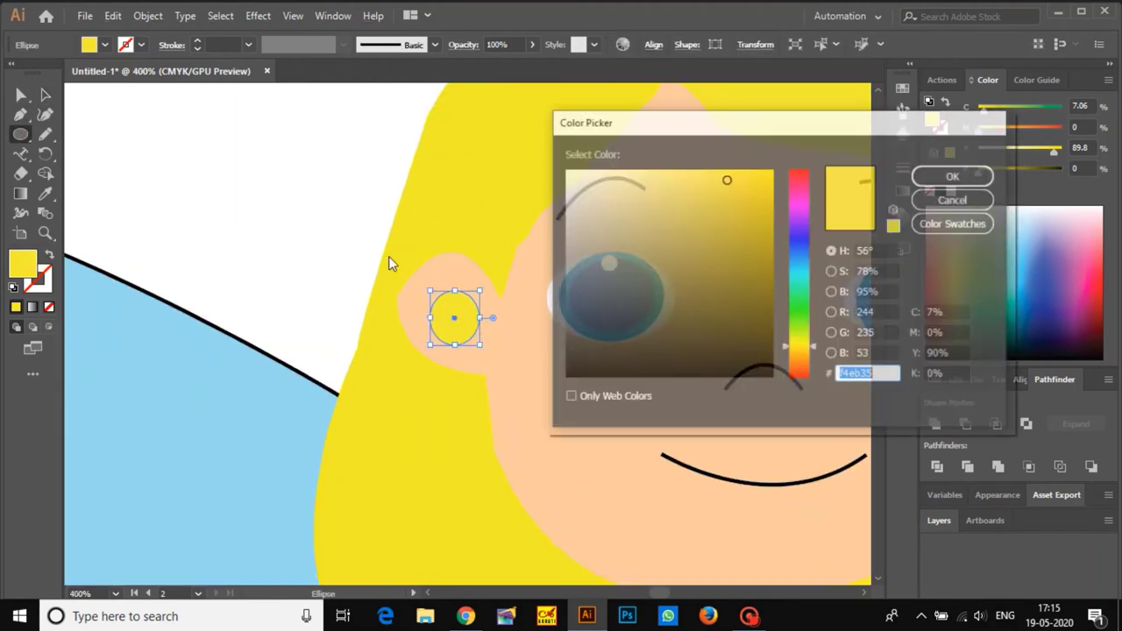
{"action": "left_click_drag", "start_coordinate": [798, 346], "coordinate": [798, 355]}
{"action": "left_click_drag", "start_coordinate": [725, 181], "coordinate": [758, 178]}
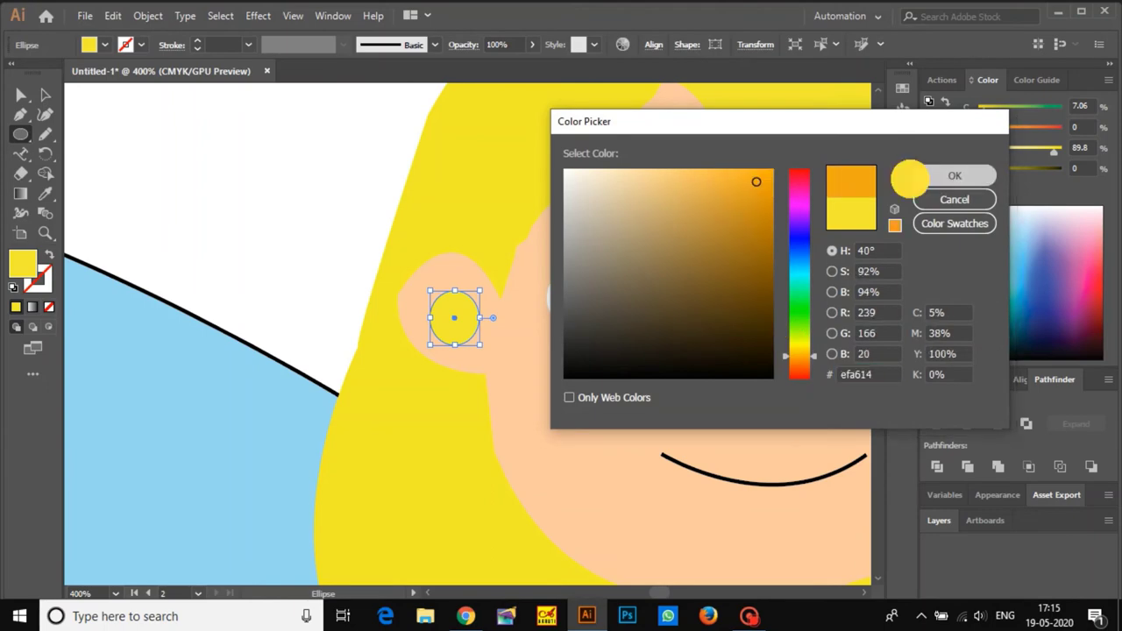
{"action": "left_click", "coordinate": [955, 175]}
- Copy the orange inner-ear ellipse into the right ear and deselect it
{"action": "scroll", "coordinate": [431, 303], "scroll_direction": "down", "scroll_amount": 2}
{"action": "left_click_drag", "start_coordinate": [446, 301], "coordinate": [749, 291]}
{"action": "left_click", "coordinate": [789, 213]}
{"action": "left_click", "coordinate": [612, 318]}
{"action": "key", "text": "v"}
{"action": "left_click", "coordinate": [826, 220]}
{"action": "scroll", "coordinate": [826, 220], "scroll_direction": "down", "scroll_amount": 4}
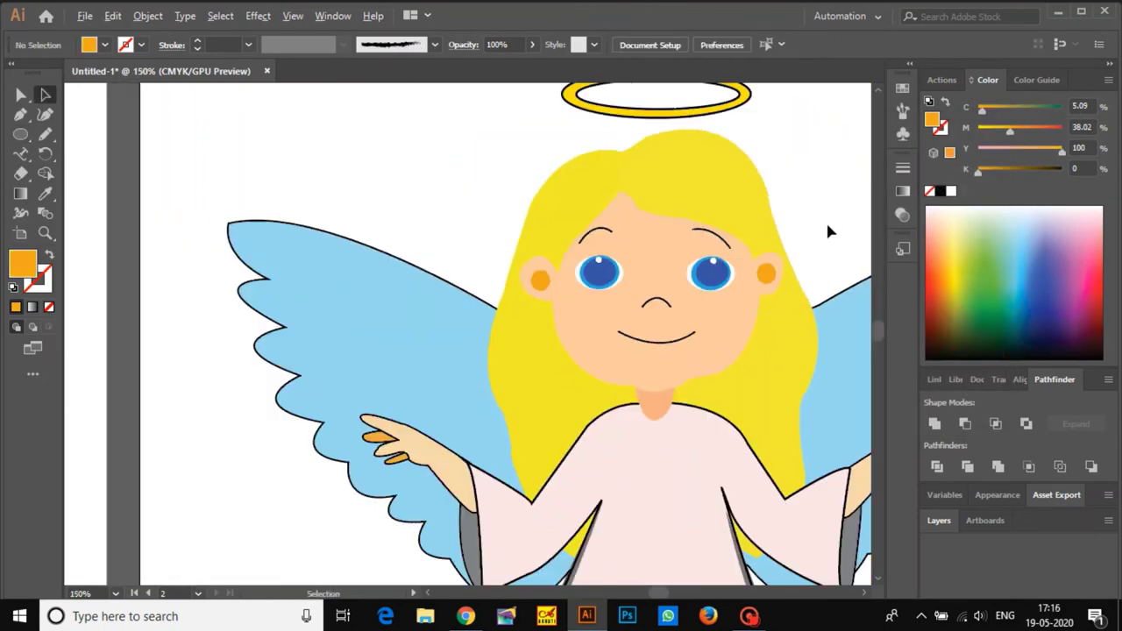
- Recolour both inner-ear ellipses brown (#aa6f07)
{"action": "left_click_drag", "start_coordinate": [819, 227], "coordinate": [735, 294]}
{"action": "scroll", "coordinate": [735, 293], "scroll_direction": "up", "scroll_amount": 1}
{"action": "scroll", "coordinate": [734, 293], "scroll_direction": "up", "scroll_amount": 3}
{"action": "left_click", "coordinate": [688, 349]}
{"action": "left_click", "coordinate": [389, 357], "text": "shift"}
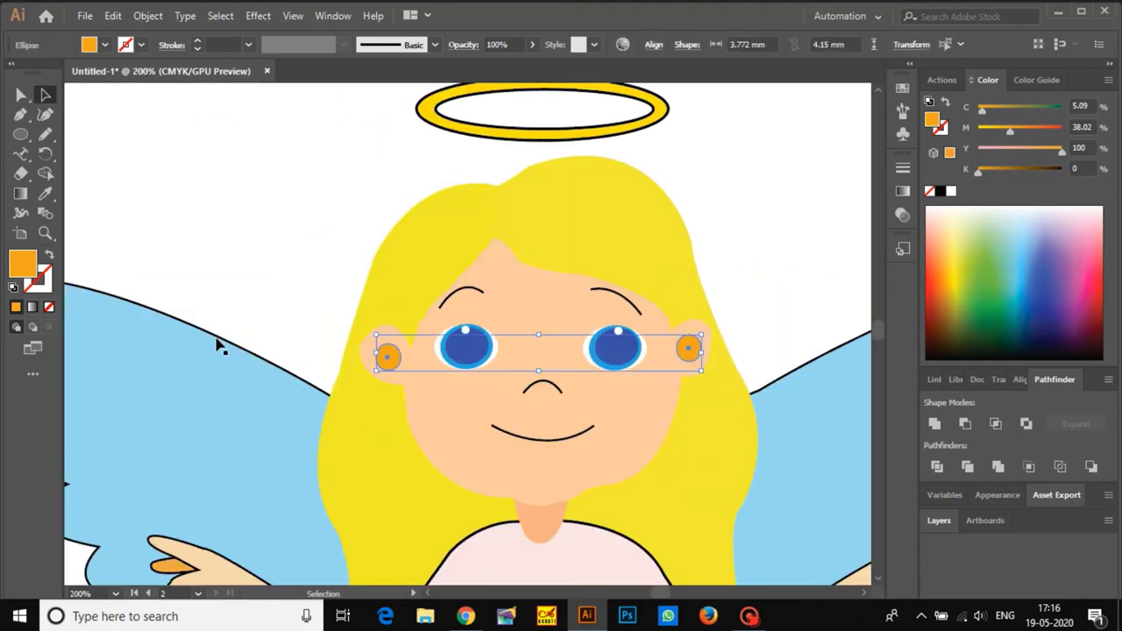
{"action": "double_click", "coordinate": [36, 267]}
{"action": "left_click", "coordinate": [744, 246]}
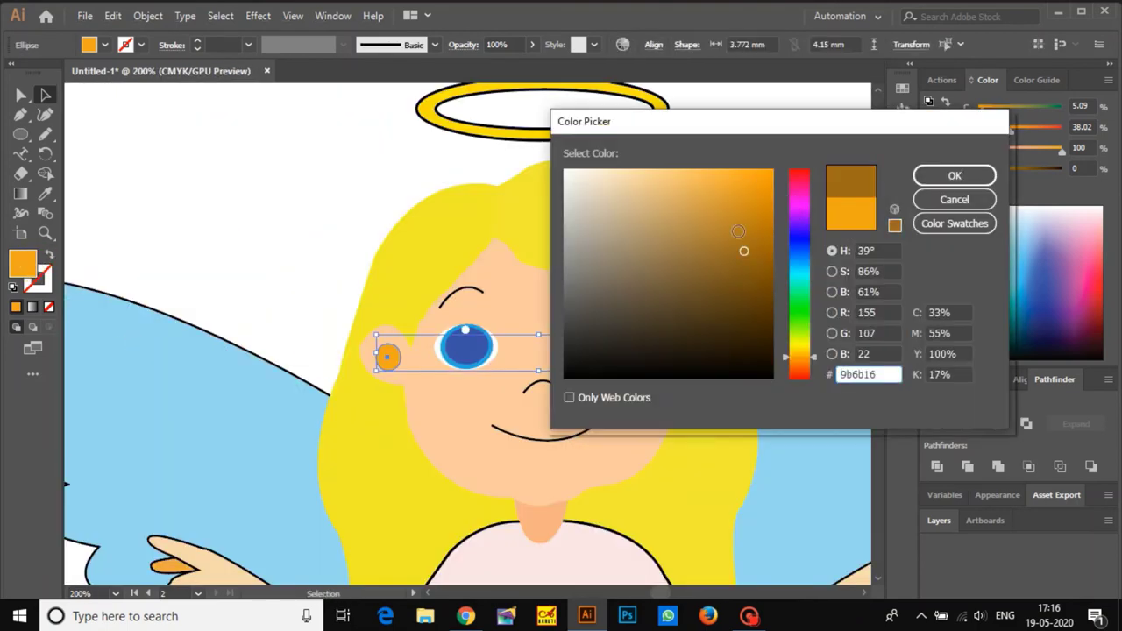
{"action": "left_click", "coordinate": [764, 238]}
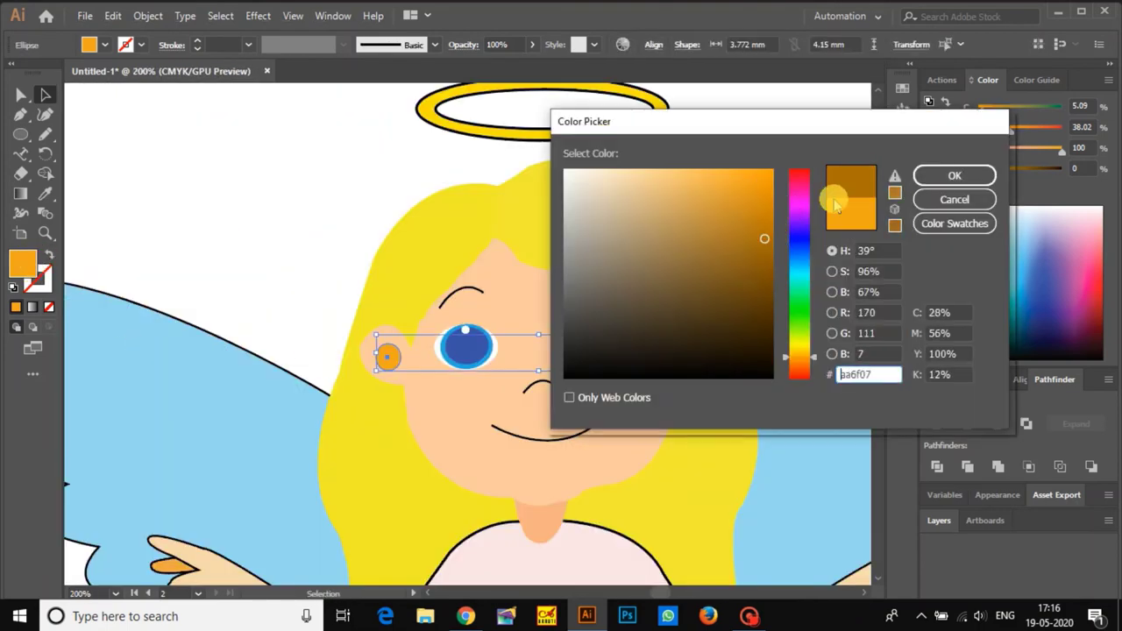
- Reduce the opacity of the brown inner-ear ellipses to 24% and deselect them
{"action": "left_click", "coordinate": [532, 45]}
{"action": "left_click", "coordinate": [500, 63]}
{"action": "left_click", "coordinate": [725, 185]}
{"action": "left_click", "coordinate": [688, 348]}
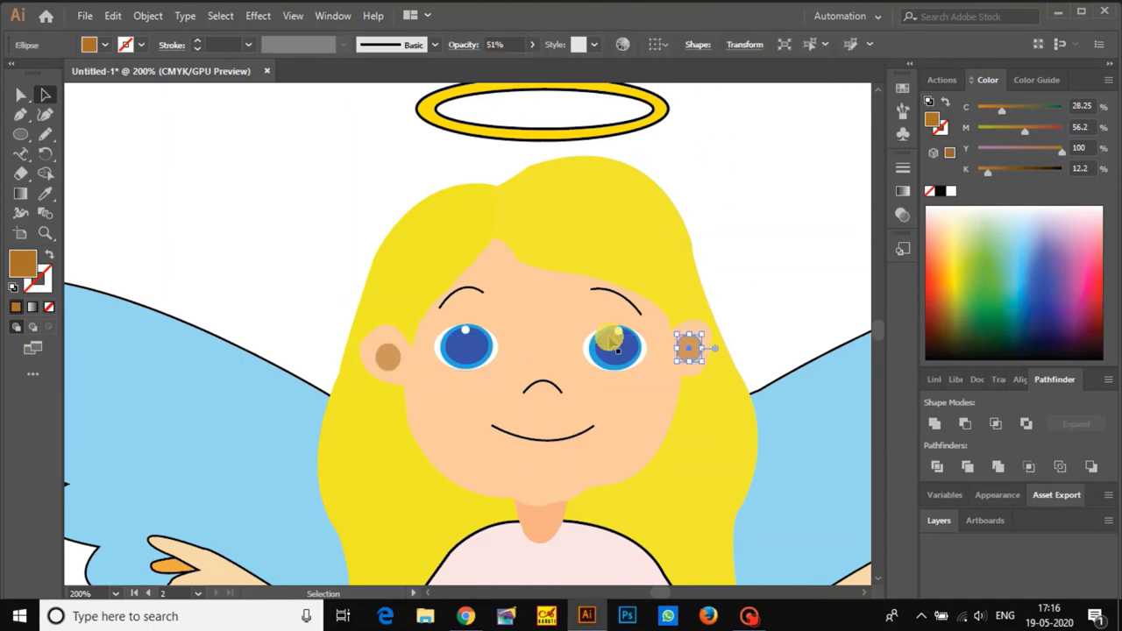
{"action": "left_click", "coordinate": [532, 44]}
{"action": "left_click_drag", "start_coordinate": [493, 65], "coordinate": [483, 65]}
{"action": "left_click", "coordinate": [720, 172]}
{"action": "scroll", "coordinate": [725, 170], "scroll_direction": "down", "scroll_amount": 3}
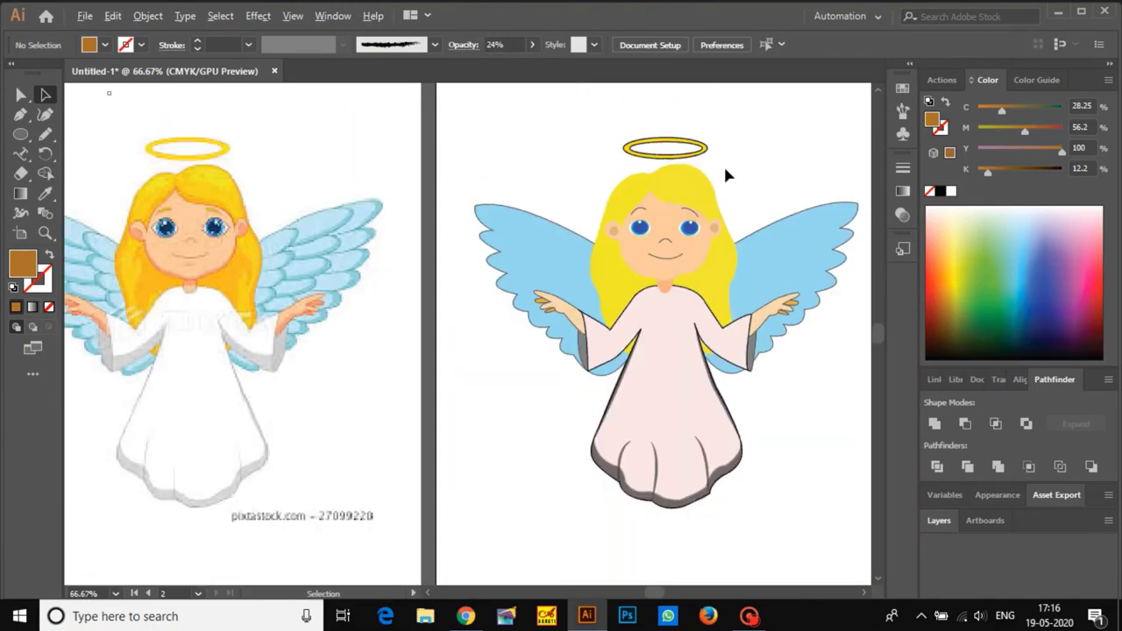
{"action": "left_click_drag", "start_coordinate": [756, 197], "coordinate": [676, 230]}
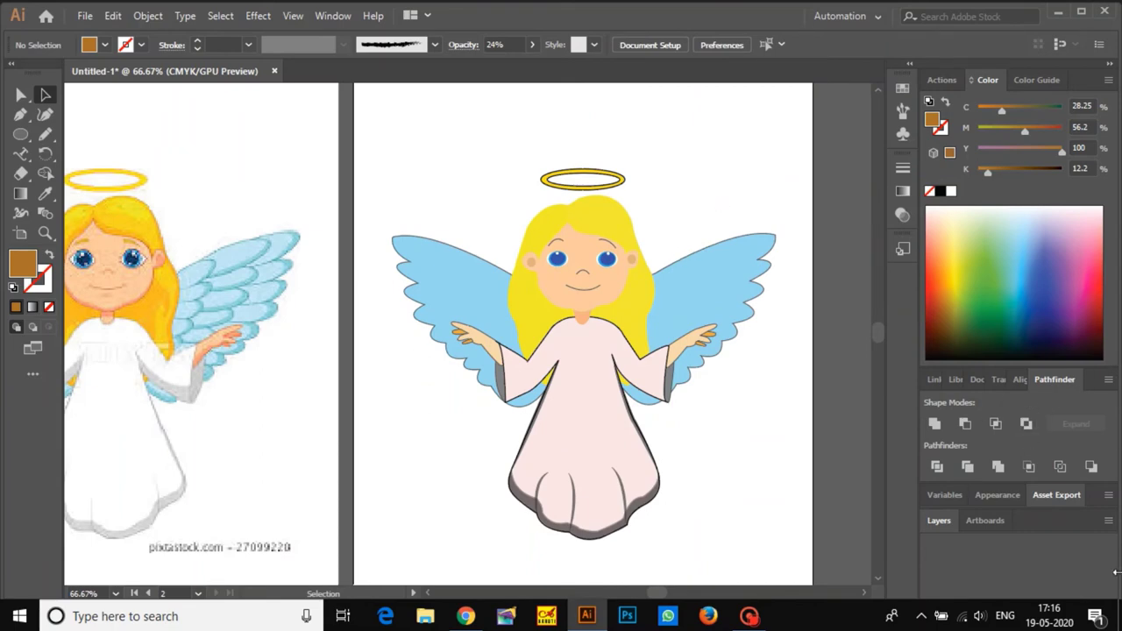
- Set the opacity of both grey sleeve openings to 74% and deselect them
{"action": "scroll", "coordinate": [575, 298], "scroll_direction": "up", "scroll_amount": 1}
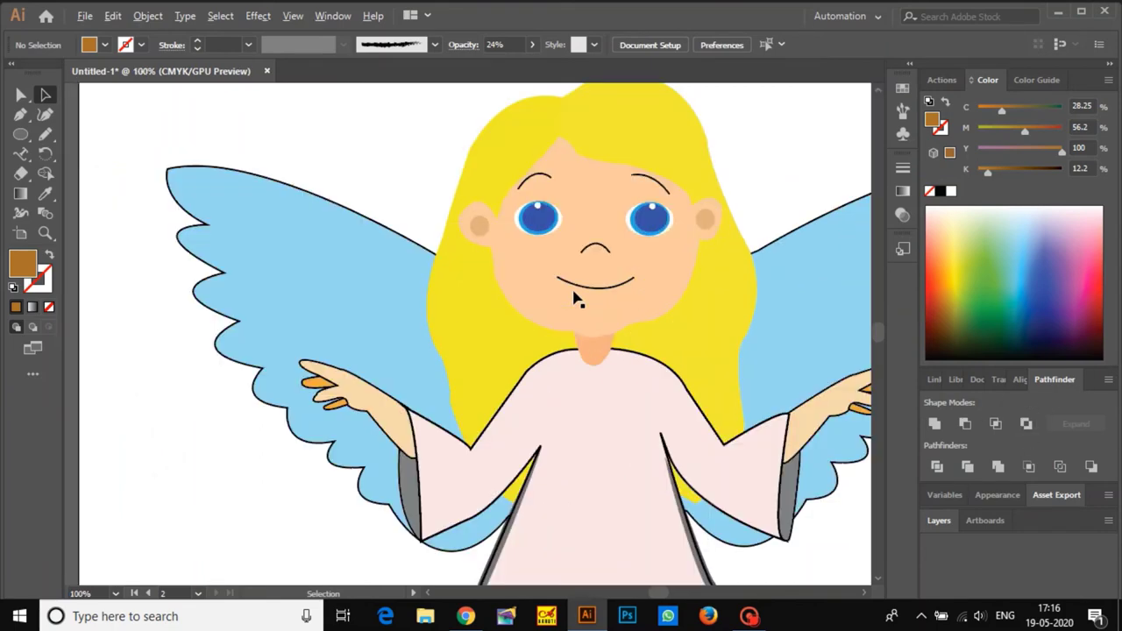
{"action": "left_click", "coordinate": [405, 485]}
{"action": "left_click", "coordinate": [788, 513], "text": "shift"}
{"action": "left_click", "coordinate": [531, 44]}
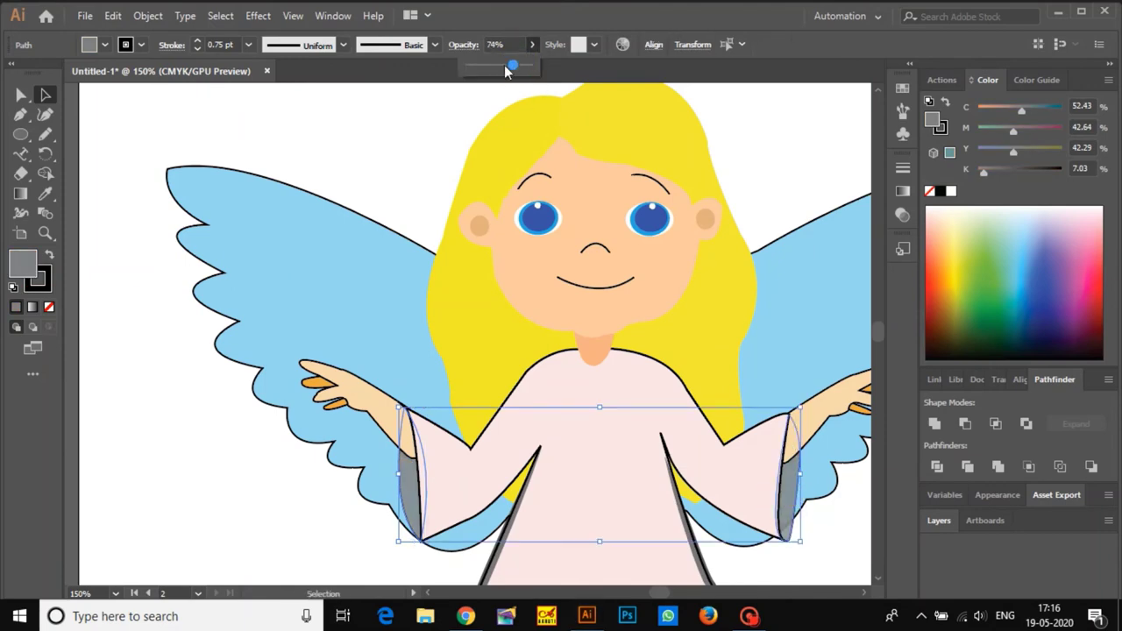
{"action": "left_click", "coordinate": [439, 110]}
- Start an unfilled Pen path below the left ear, curving down through the left hair and back up beside the collar
{"action": "scroll", "coordinate": [554, 237], "scroll_direction": "up", "scroll_amount": 4}
{"action": "scroll", "coordinate": [573, 254], "scroll_direction": "down", "scroll_amount": 3}
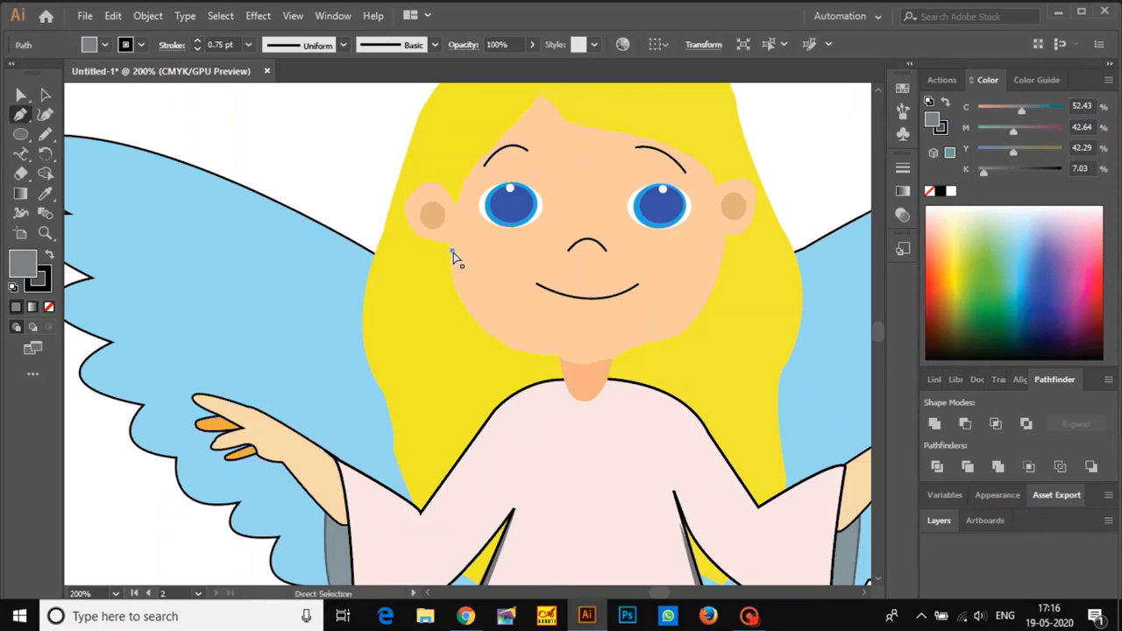
{"action": "scroll", "coordinate": [456, 228], "scroll_direction": "down", "scroll_amount": 3}
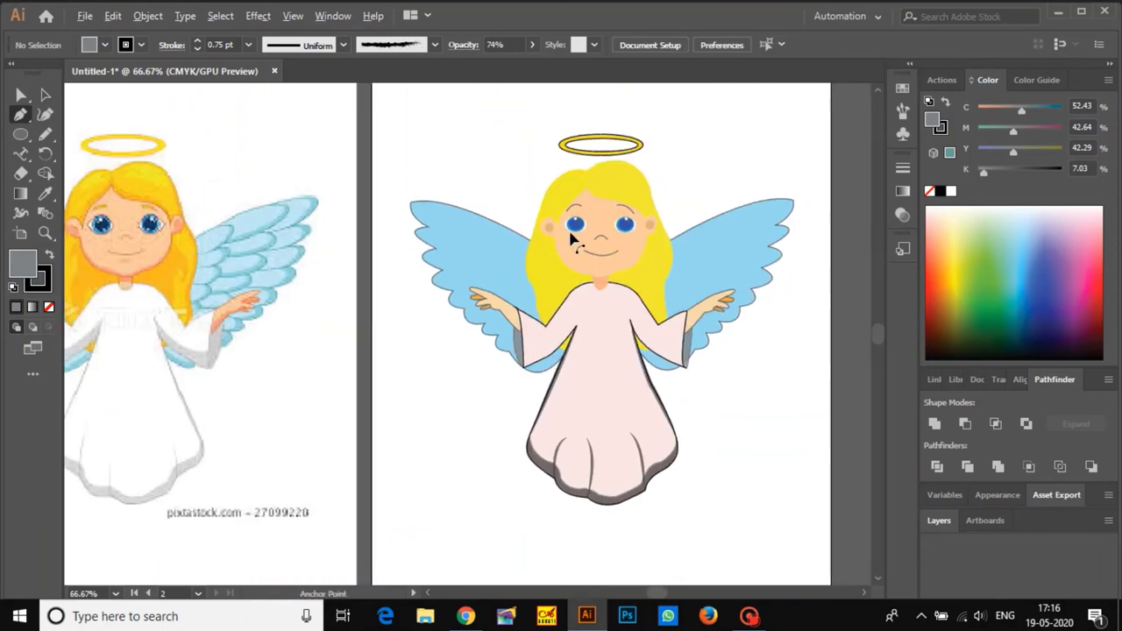
{"action": "scroll", "coordinate": [613, 252], "scroll_direction": "up", "scroll_amount": 3}
{"action": "left_click", "coordinate": [529, 228]}
{"action": "left_click_drag", "start_coordinate": [511, 319], "coordinate": [511, 390]}
{"action": "left_click", "coordinate": [507, 318]}
{"action": "left_click", "coordinate": [48, 307]}
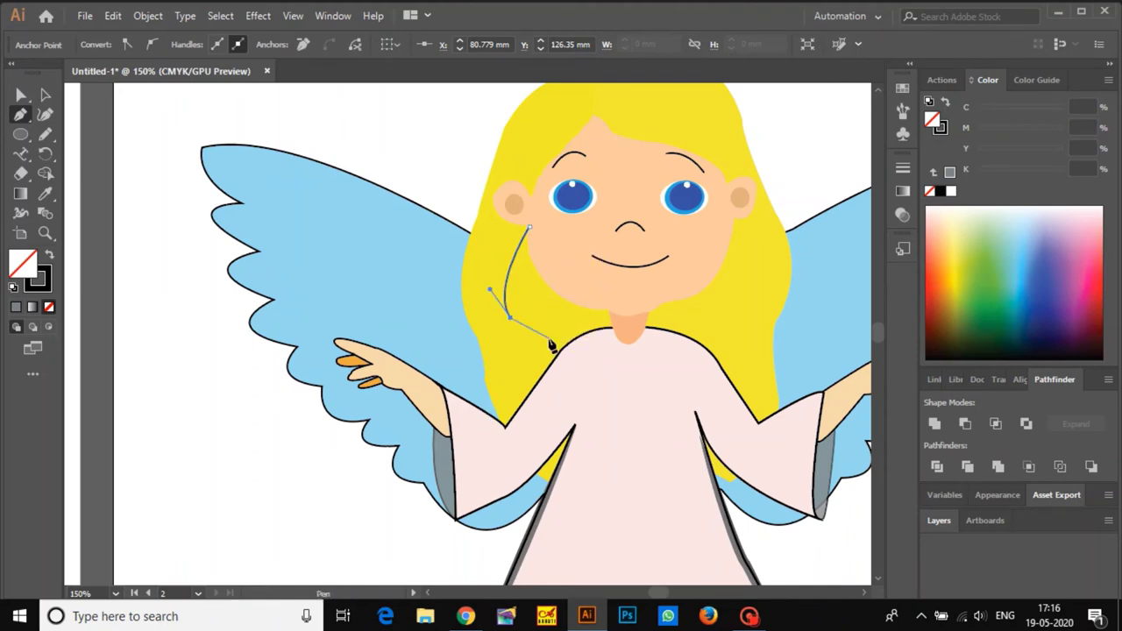
{"action": "left_click", "coordinate": [538, 360]}
{"action": "left_click", "coordinate": [563, 321]}
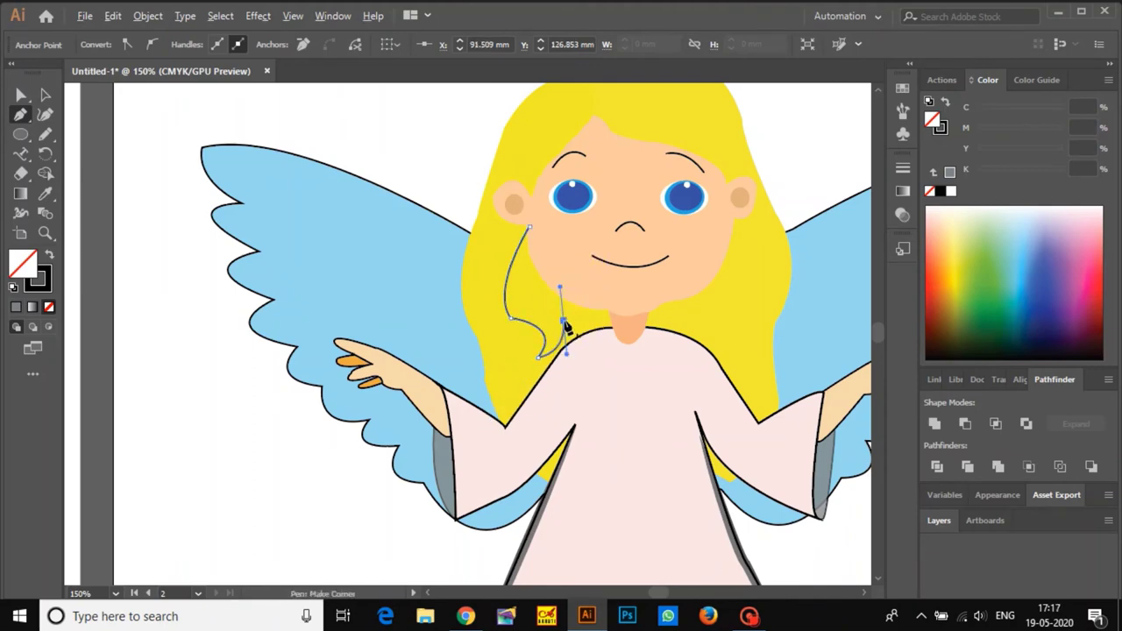
- Continue the path across the chin and through the right hair, closing it across the face at the left ear
{"action": "left_click_drag", "start_coordinate": [663, 305], "coordinate": [743, 404]}
{"action": "left_click", "coordinate": [663, 305]}
{"action": "left_click_drag", "start_coordinate": [751, 347], "coordinate": [763, 395]}
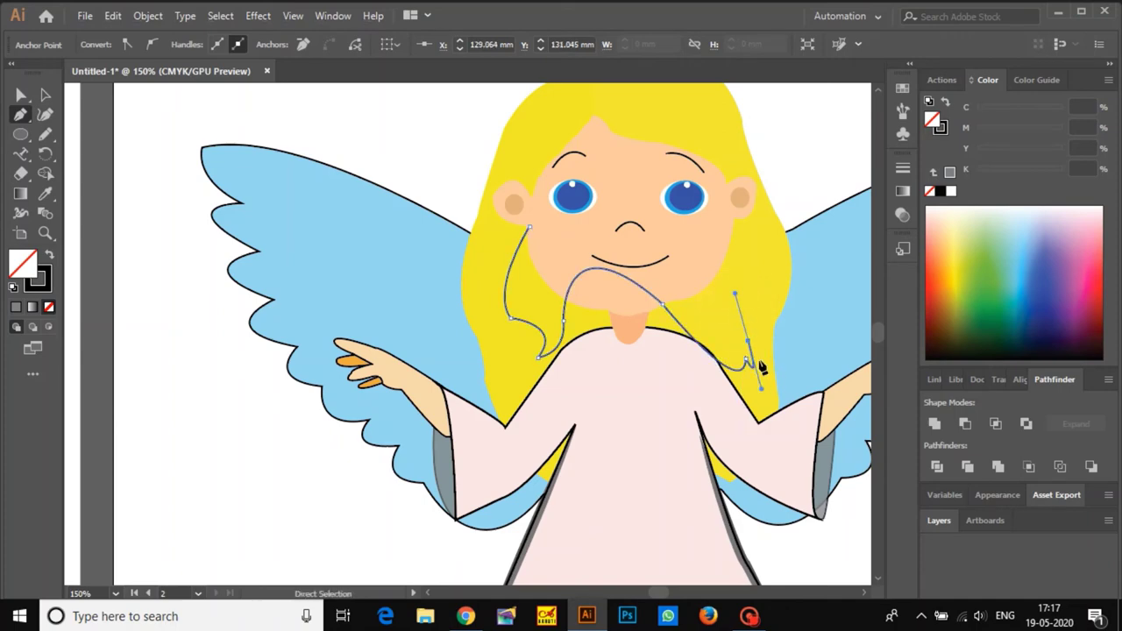
{"action": "key", "text": "ctrl+z"}
{"action": "left_click", "coordinate": [745, 358]}
{"action": "left_click_drag", "start_coordinate": [743, 332], "coordinate": [777, 355]}
{"action": "left_click", "coordinate": [744, 331]}
{"action": "left_click", "coordinate": [760, 300]}
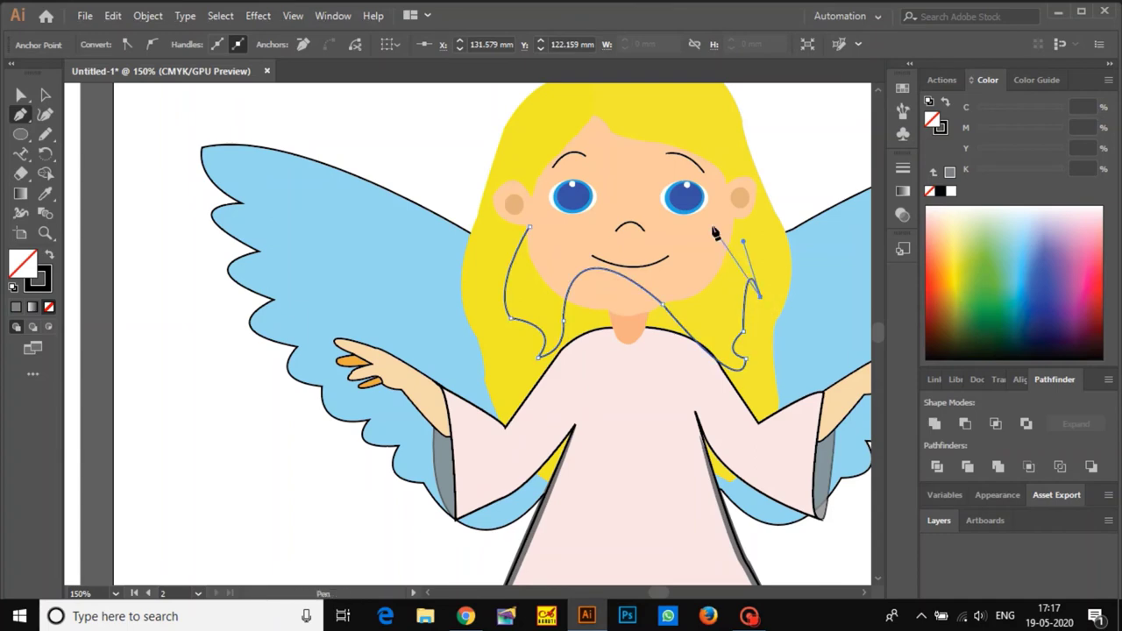
{"action": "left_click", "coordinate": [754, 227]}
{"action": "left_click_drag", "start_coordinate": [657, 206], "coordinate": [598, 251]}
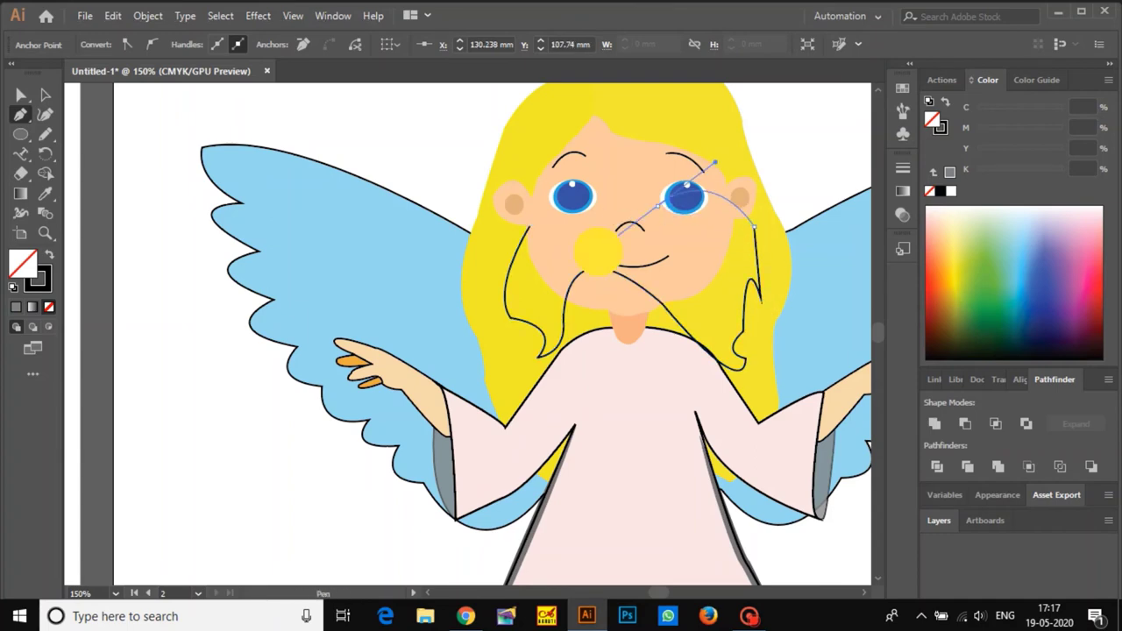
{"action": "left_click", "coordinate": [530, 227]}
- Fill the closed shape over the face and hair with orange (#f27503)
{"action": "key", "text": "v"}
{"action": "double_click", "coordinate": [23, 262]}
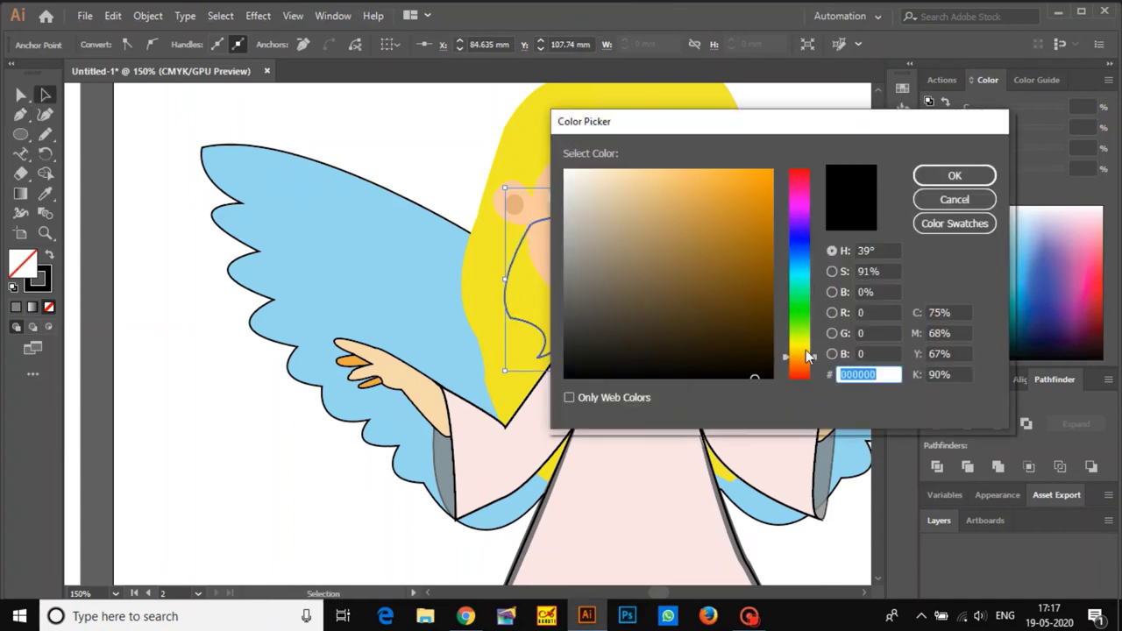
{"action": "left_click_drag", "start_coordinate": [711, 233], "coordinate": [862, 181]}
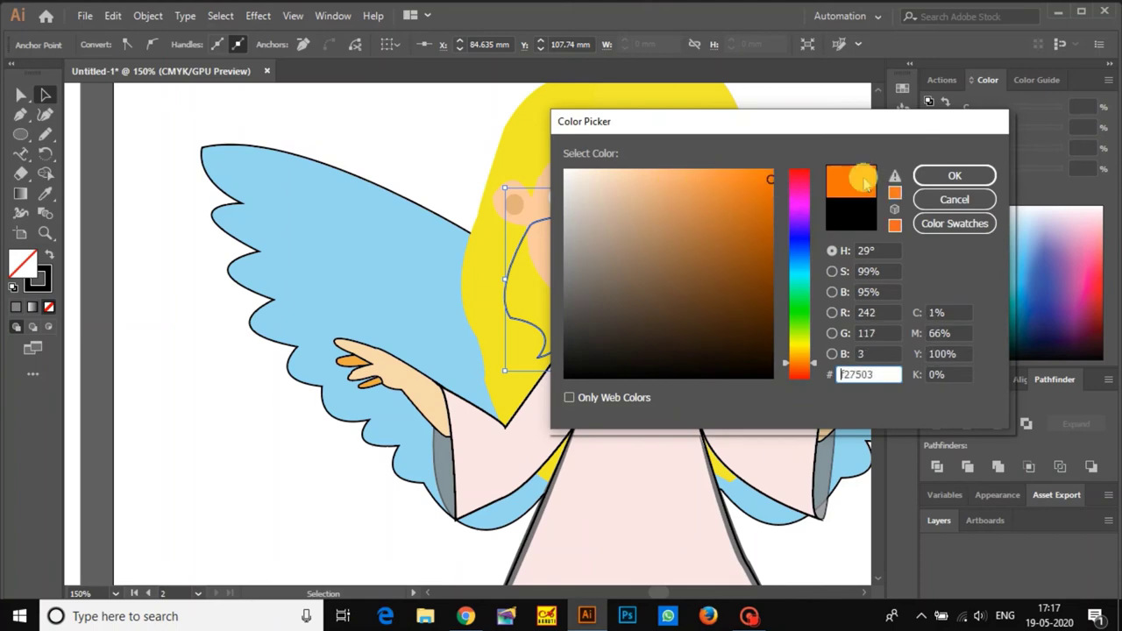
{"action": "left_click", "coordinate": [955, 175]}
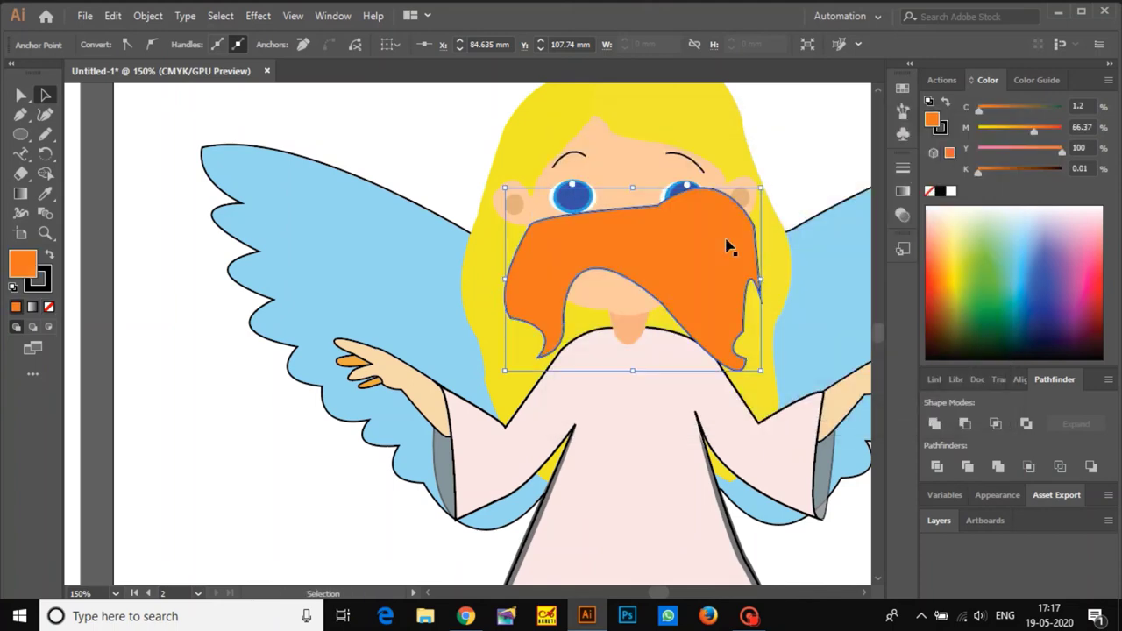
- Try different stacking positions for the orange shape behind the facial features, face and hair
{"action": "key", "text": "ctrl+bracketleft"}
{"action": "key", "text": "ctrl+bracketleft"}
{"action": "key", "text": "ctrl+bracketleft"}
{"action": "key", "text": "ctrl+bracketright"}
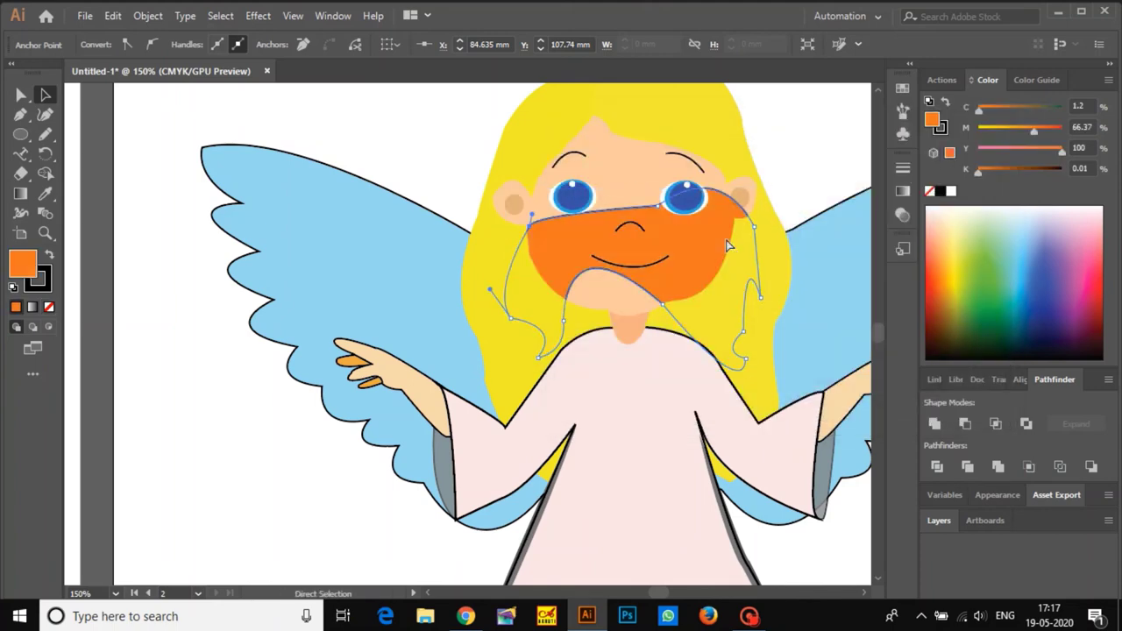
{"action": "key", "text": "ctrl+bracketright"}
{"action": "key", "text": "ctrl+bracketleft"}
{"action": "key", "text": "ctrl+bracketleft"}
{"action": "key", "text": "ctrl+bracketright"}
{"action": "key", "text": "ctrl+bracketright"}
{"action": "key", "text": "ctrl+bracketright"}
{"action": "key", "text": "ctrl+bracketright"}
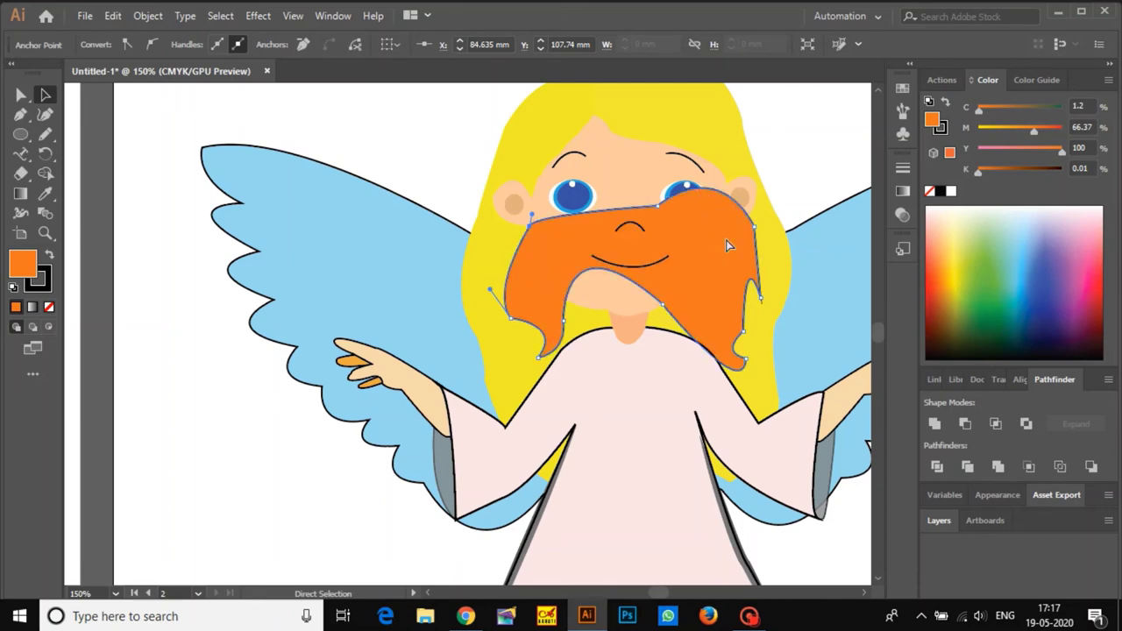
{"action": "key", "text": "ctrl+bracketleft"}
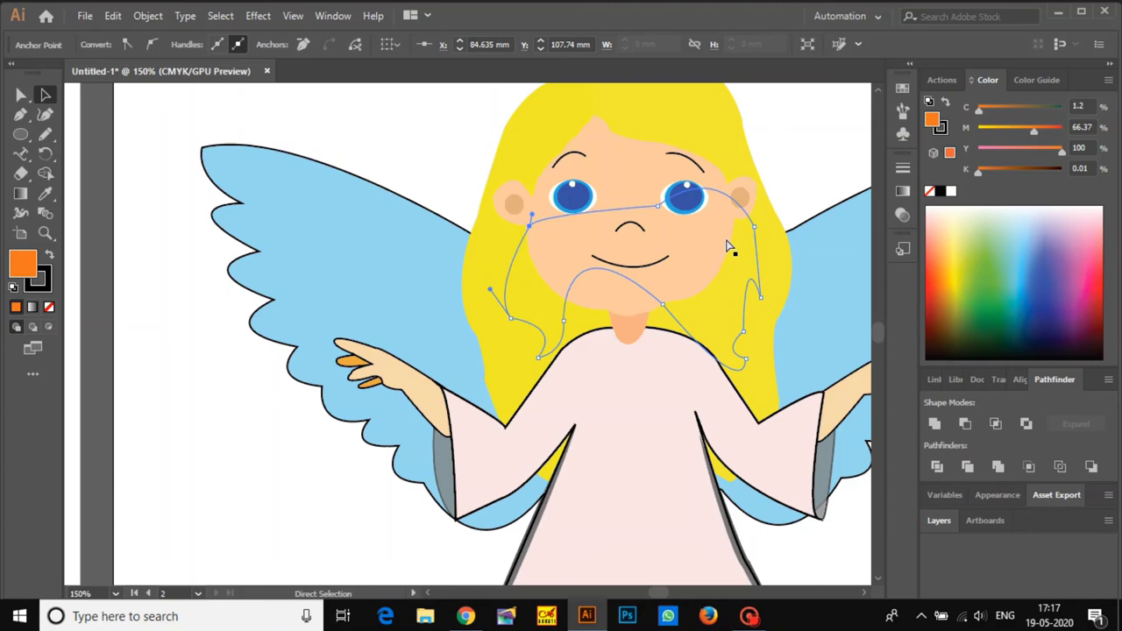
{"action": "key", "text": "ctrl+bracketright"}
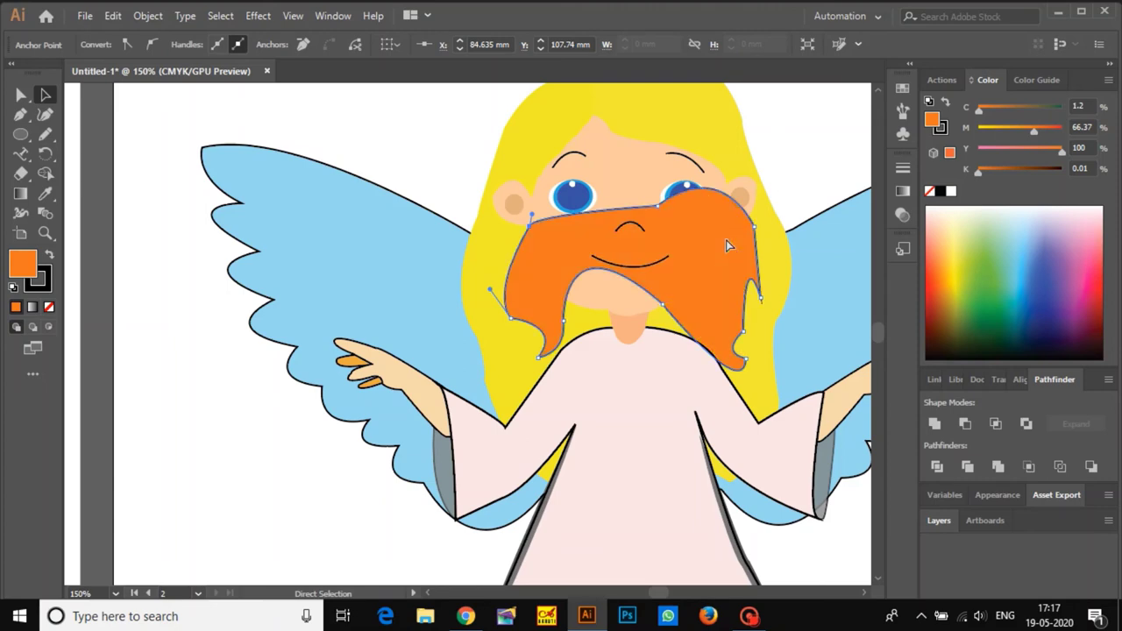
{"action": "key", "text": "ctrl+bracketleft"}
{"action": "key", "text": "ctrl+bracketleft"}
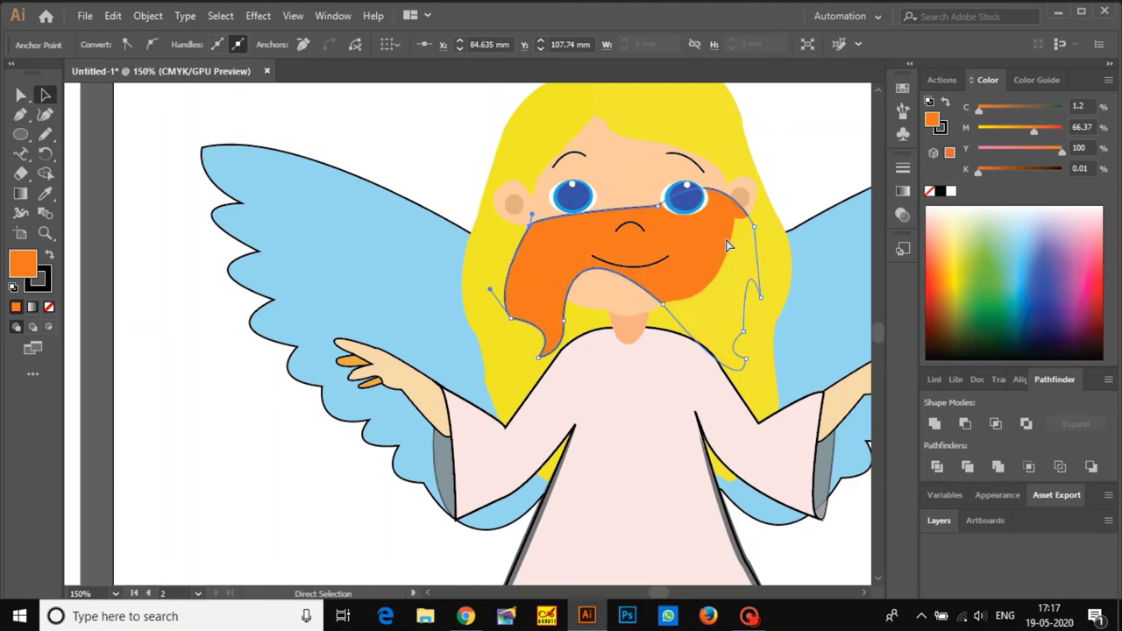
{"action": "key", "text": "ctrl+bracketright"}
- Move the orange shape off the face into the empty area above the left wing
{"action": "left_click_drag", "start_coordinate": [683, 273], "coordinate": [423, 182]}
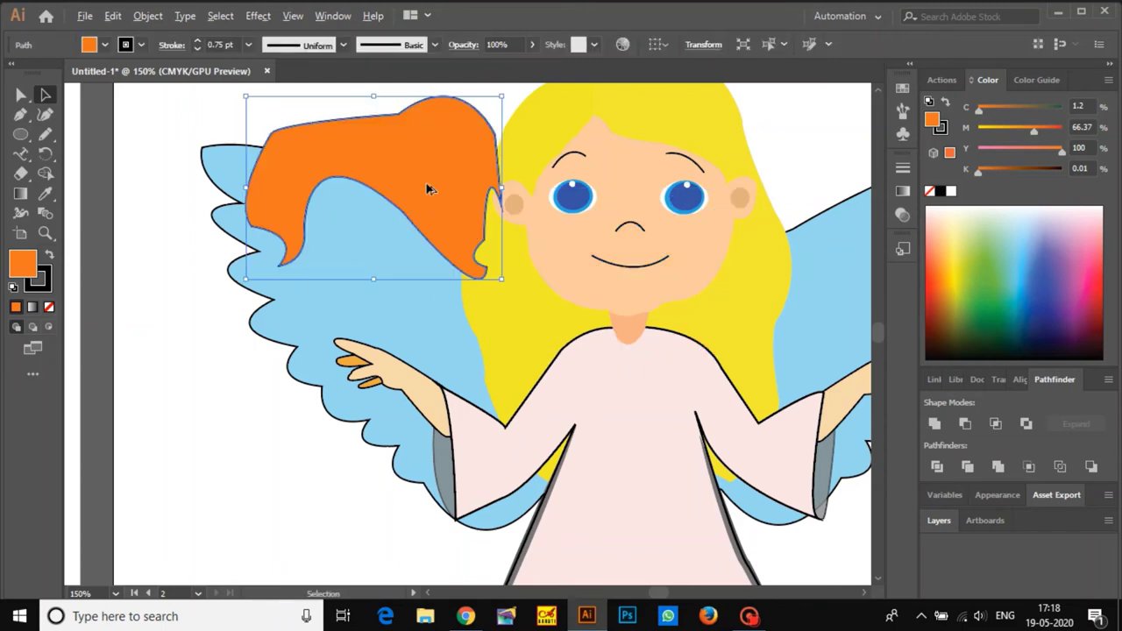
{"action": "key", "text": "ctrl+minus"}
{"action": "key", "text": "ctrl+minus"}
{"action": "key", "text": "ctrl+minus"}
{"action": "left_click_drag", "start_coordinate": [431, 228], "coordinate": [433, 134]}
- Start an orange Pen path on the reference image below the left ear, curving down through the left hair to its lower tip
{"action": "key", "text": "p"}
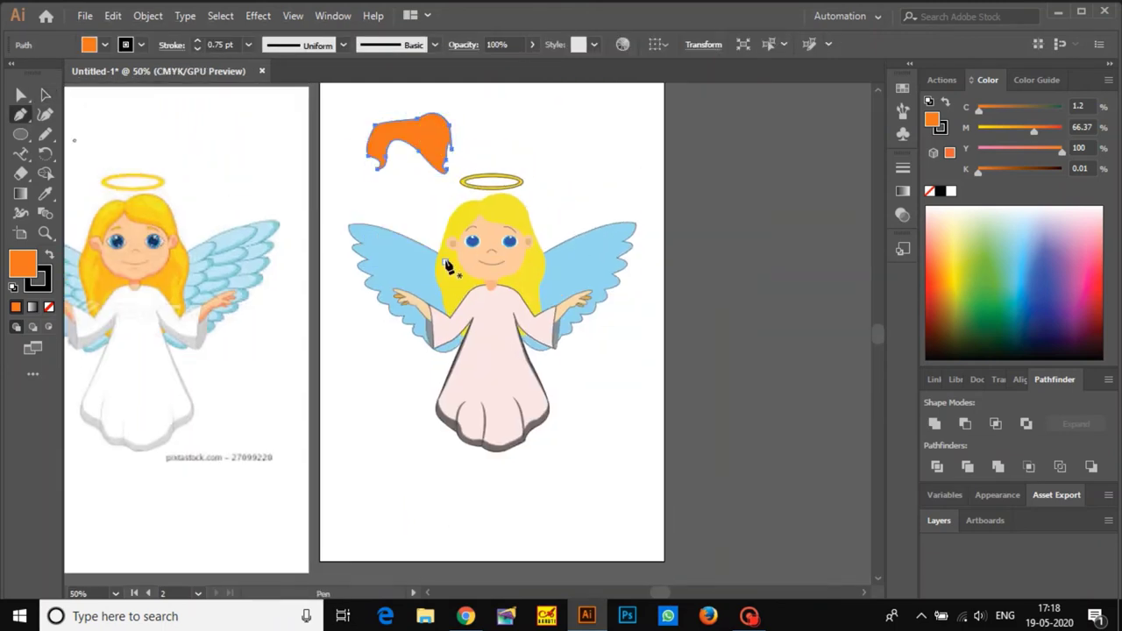
{"action": "scroll", "coordinate": [449, 267], "scroll_direction": "up", "scroll_amount": 3}
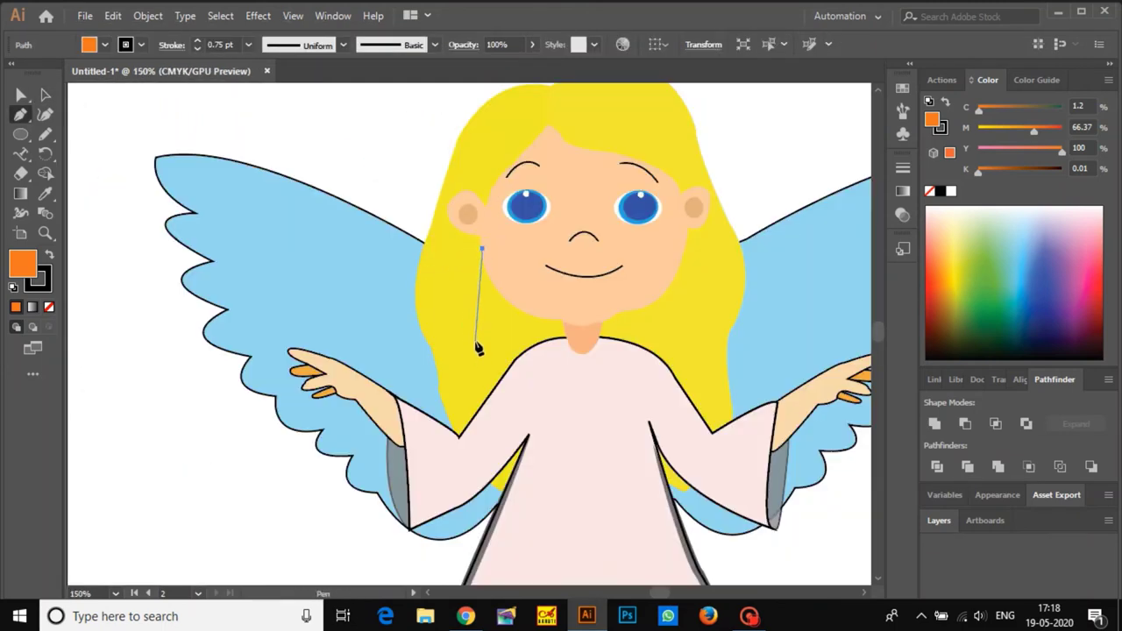
{"action": "key", "text": "ctrl+z"}
{"action": "left_click_drag", "start_coordinate": [436, 305], "coordinate": [823, 303]}
{"action": "scroll", "coordinate": [426, 275], "scroll_direction": "up", "scroll_amount": 3}
{"action": "left_click", "coordinate": [426, 176]}
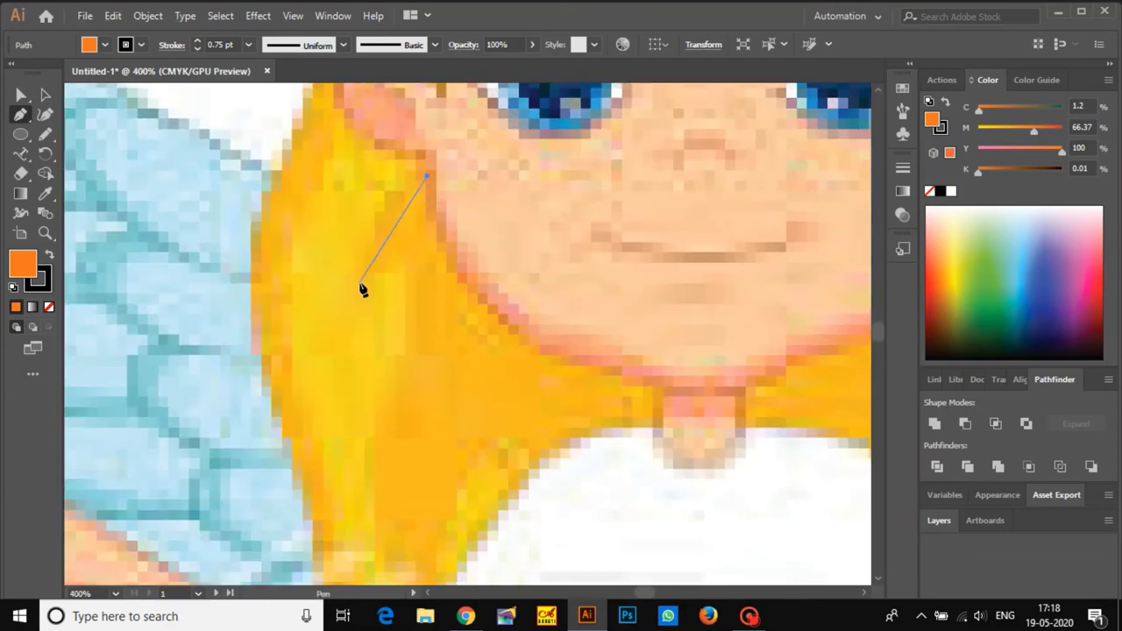
{"action": "left_click_drag", "start_coordinate": [362, 290], "coordinate": [394, 333]}
{"action": "scroll", "coordinate": [371, 295], "scroll_direction": "down", "scroll_amount": 1}
{"action": "left_click_drag", "start_coordinate": [392, 269], "coordinate": [369, 381]}
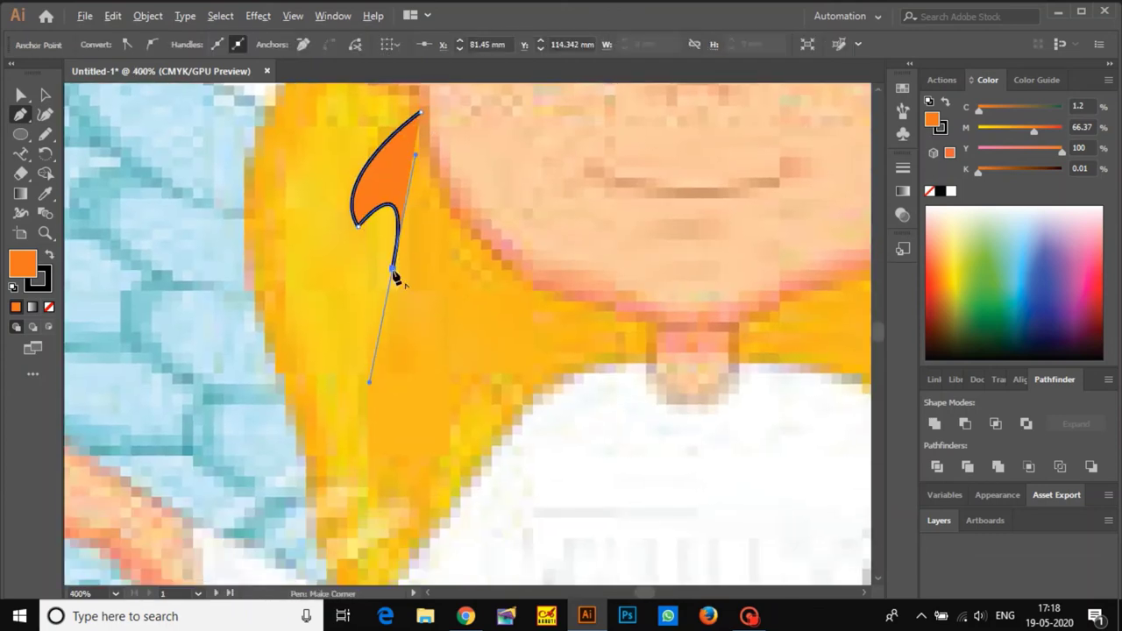
{"action": "scroll", "coordinate": [375, 395], "scroll_direction": "down", "scroll_amount": 3}
{"action": "left_click_drag", "start_coordinate": [366, 281], "coordinate": [402, 364]}
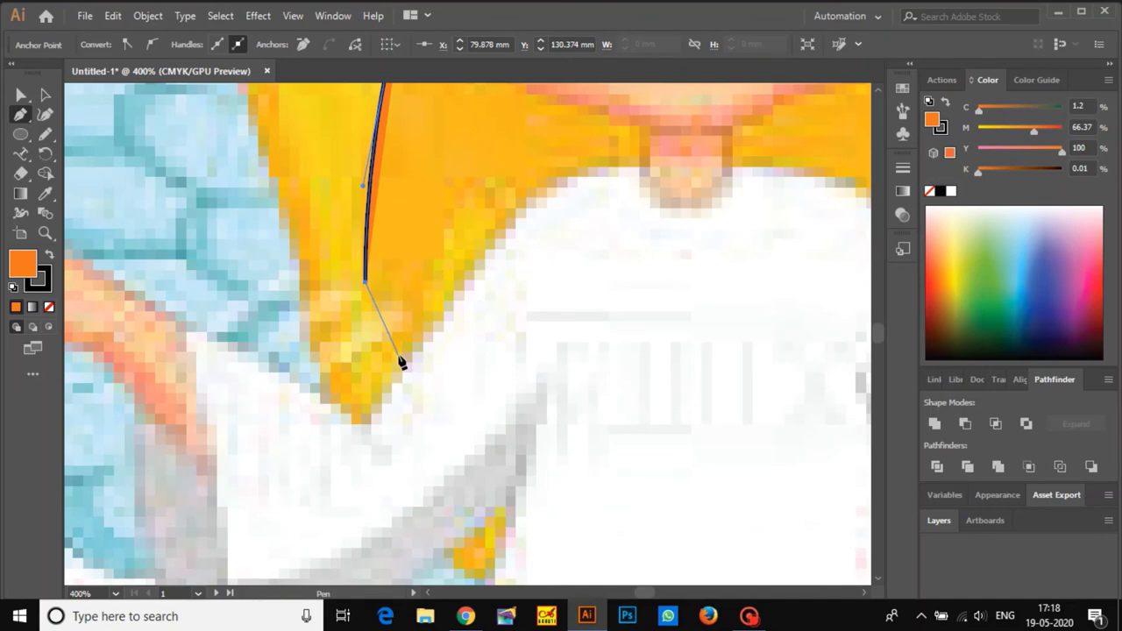
- Continue the hair shading path up along the left collar to the chin and close it along the jaw at the ear
{"action": "left_click_drag", "start_coordinate": [441, 276], "coordinate": [566, 272]}
{"action": "left_click", "coordinate": [441, 270]}
{"action": "scroll", "coordinate": [508, 219], "scroll_direction": "down", "scroll_amount": 3}
{"action": "scroll", "coordinate": [514, 221], "scroll_direction": "up", "scroll_amount": 1}
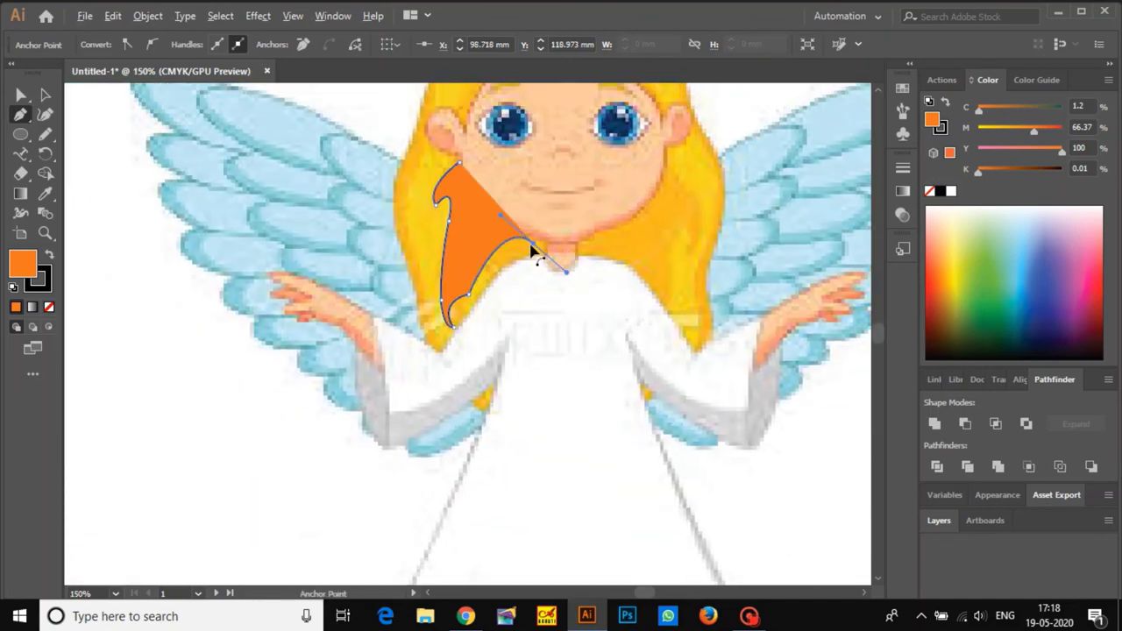
{"action": "left_click", "coordinate": [533, 243]}
{"action": "left_click_drag", "start_coordinate": [459, 163], "coordinate": [457, 136]}
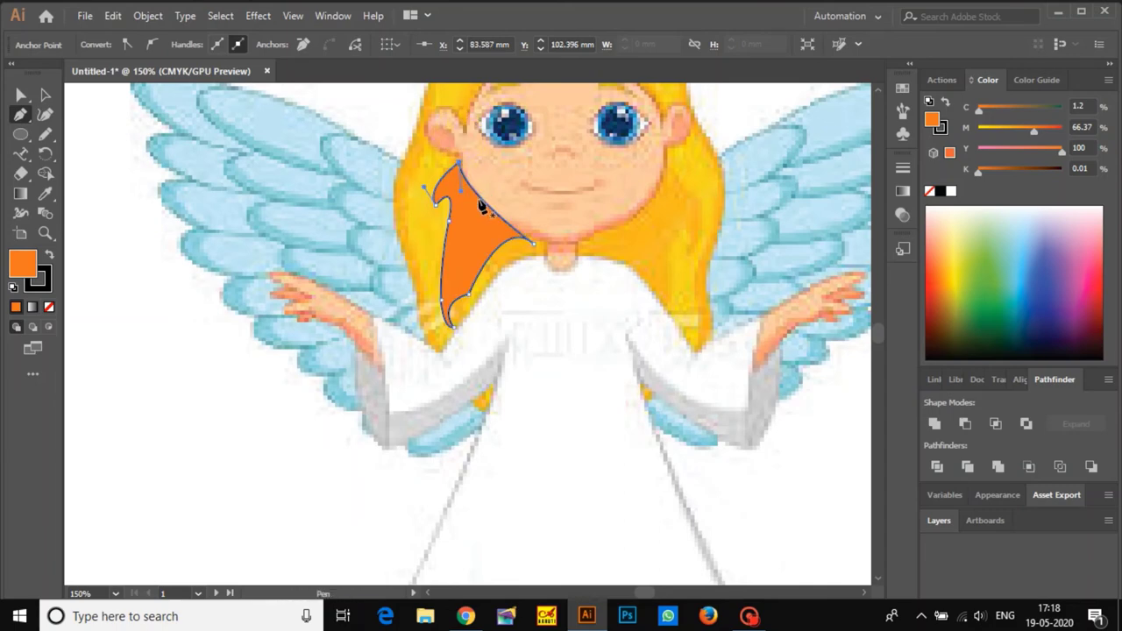
- Move the new hair shading onto the left hair of the second artboard's angel and fit its inner curve to the jaw
{"action": "key", "text": "v"}
{"action": "scroll", "coordinate": [494, 217], "scroll_direction": "down", "scroll_amount": 1}
{"action": "scroll", "coordinate": [494, 218], "scroll_direction": "down", "scroll_amount": 3}
{"action": "left_click_drag", "start_coordinate": [299, 234], "coordinate": [682, 290]}
{"action": "scroll", "coordinate": [652, 230], "scroll_direction": "up", "scroll_amount": 6}
{"action": "scroll", "coordinate": [608, 295], "scroll_direction": "down", "scroll_amount": 2}
{"action": "key", "text": "shift+grave"}
{"action": "left_click_drag", "start_coordinate": [612, 270], "coordinate": [617, 266]}
{"action": "key", "text": "v"}
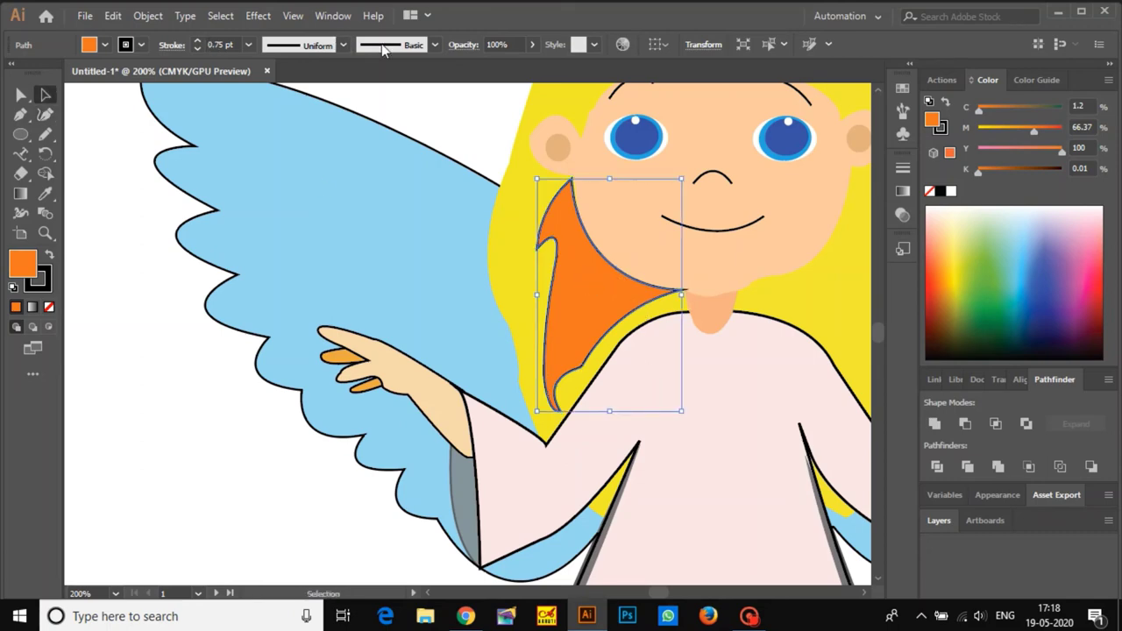
- Set the left hair shading's opacity to 46%, remove its stroke and deselect it
{"action": "left_click", "coordinate": [532, 44]}
{"action": "left_click_drag", "start_coordinate": [529, 65], "coordinate": [497, 65]}
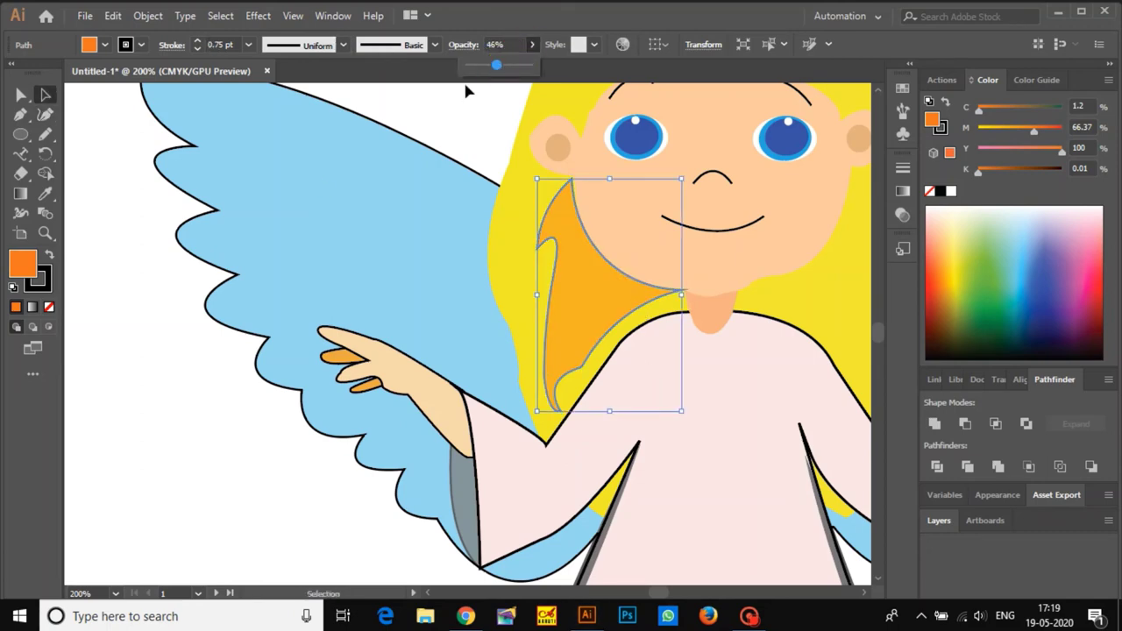
{"action": "left_click", "coordinate": [49, 307]}
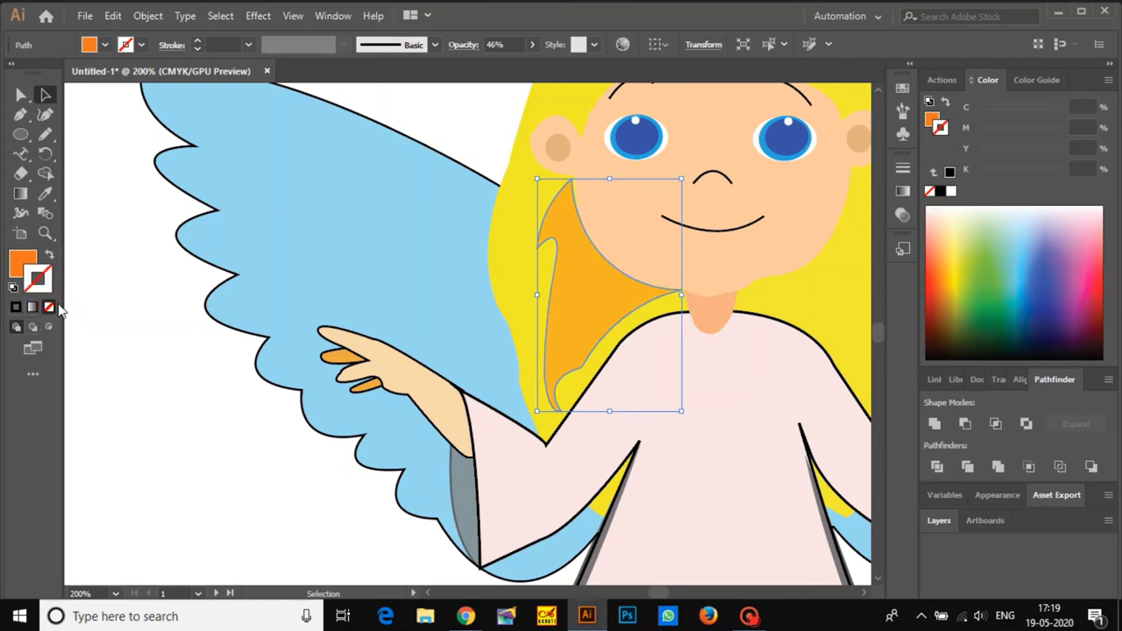
{"action": "left_click", "coordinate": [18, 272]}
{"action": "left_click", "coordinate": [465, 298]}
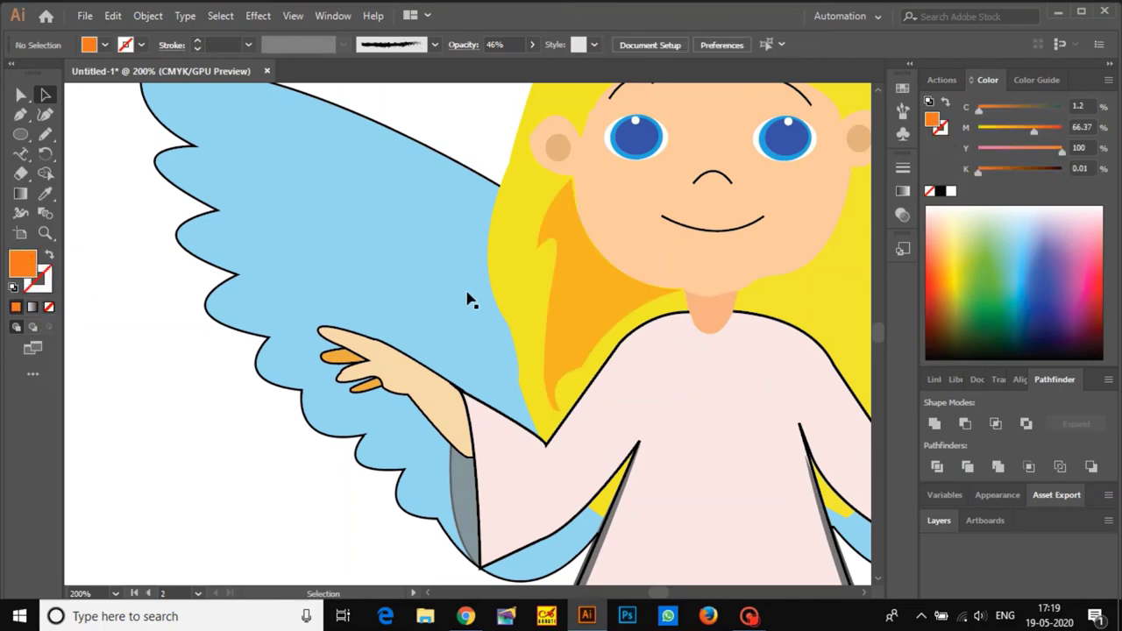
- Adjust the left hair shading's points with the Curvature tool so its inner edge follows the face from ear to neck
{"action": "left_click", "coordinate": [581, 257]}
{"action": "key", "text": "shift+grave"}
{"action": "scroll", "coordinate": [578, 187], "scroll_direction": "up", "scroll_amount": 4}
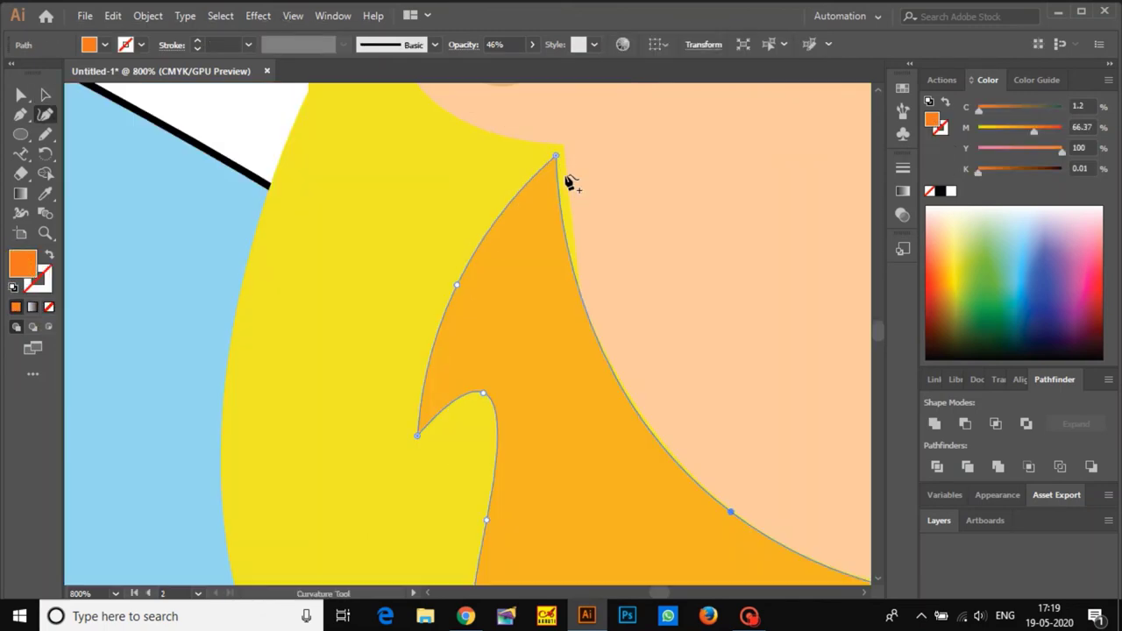
{"action": "left_click_drag", "start_coordinate": [556, 155], "coordinate": [564, 151]}
{"action": "scroll", "coordinate": [638, 415], "scroll_direction": "down", "scroll_amount": 3}
{"action": "scroll", "coordinate": [642, 420], "scroll_direction": "up", "scroll_amount": 2}
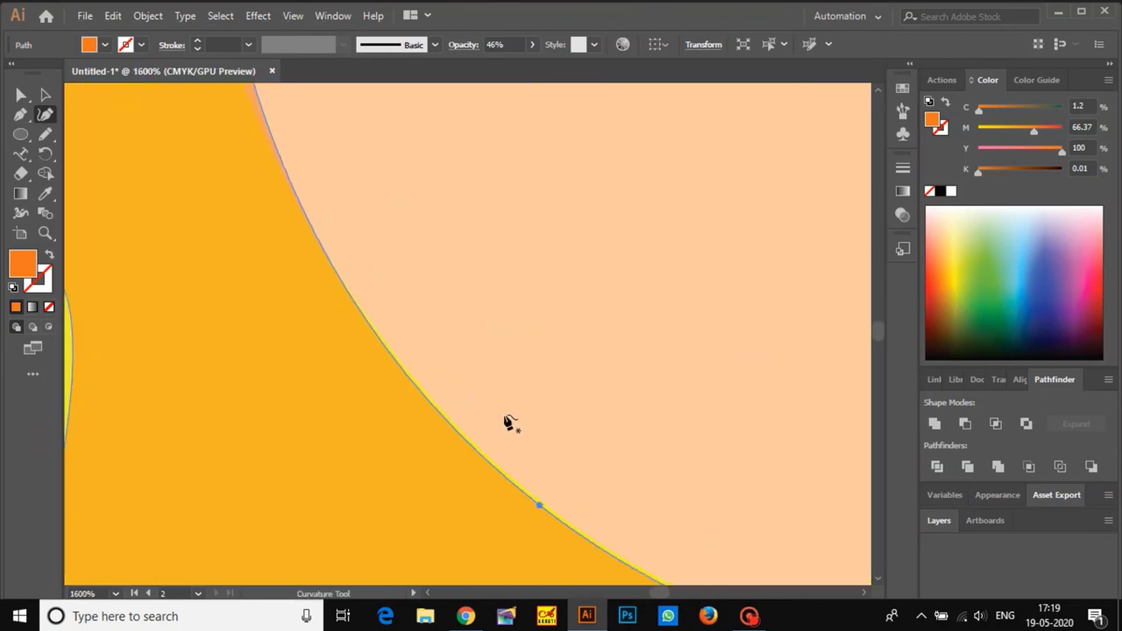
{"action": "left_click", "coordinate": [540, 506]}
{"action": "scroll", "coordinate": [540, 506], "scroll_direction": "down", "scroll_amount": 3}
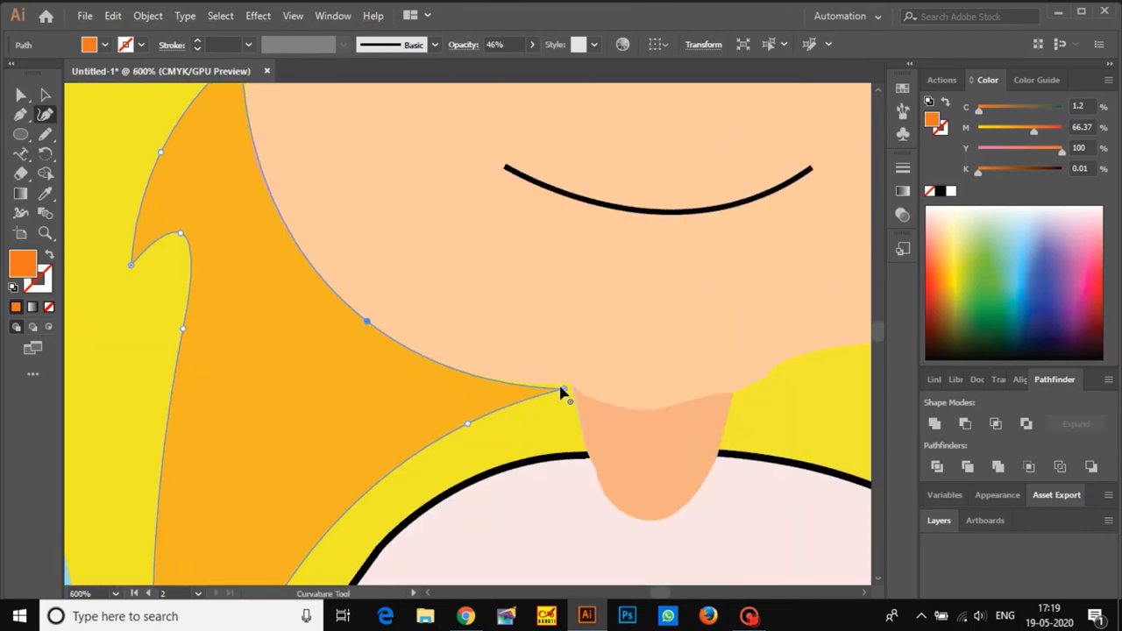
{"action": "left_click_drag", "start_coordinate": [563, 389], "coordinate": [573, 387]}
- Reshape the upper-left corner and left edge of the neck to close the blue gap beside the hair
{"action": "scroll", "coordinate": [577, 394], "scroll_direction": "up", "scroll_amount": 4}
{"action": "left_click", "coordinate": [599, 360]}
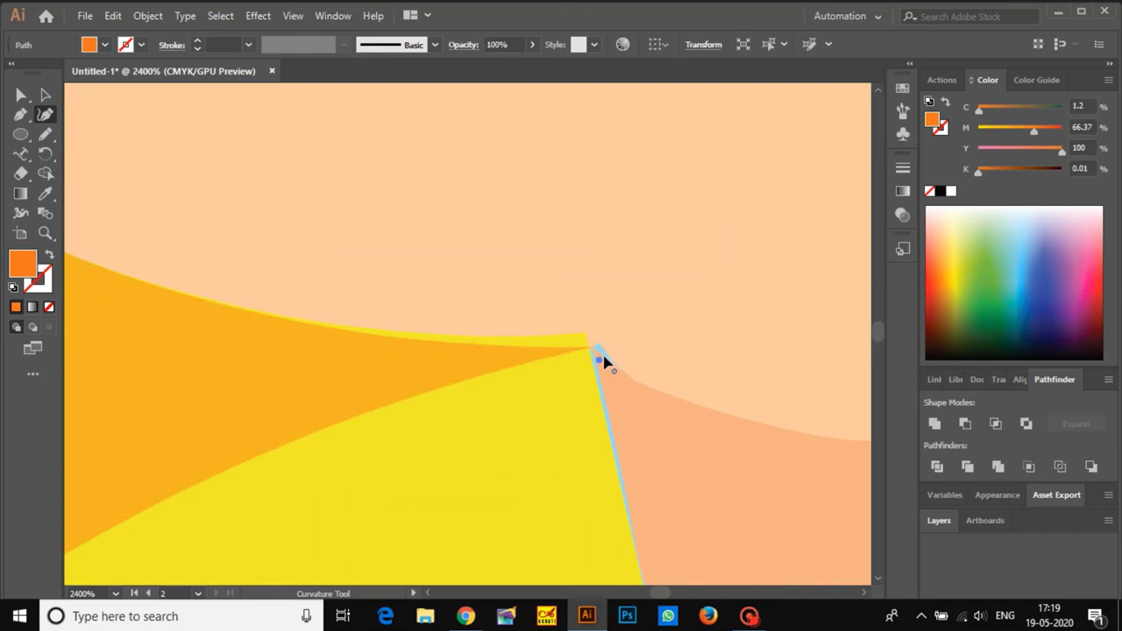
{"action": "left_click", "coordinate": [601, 356]}
{"action": "left_click", "coordinate": [584, 330]}
{"action": "left_click", "coordinate": [611, 441]}
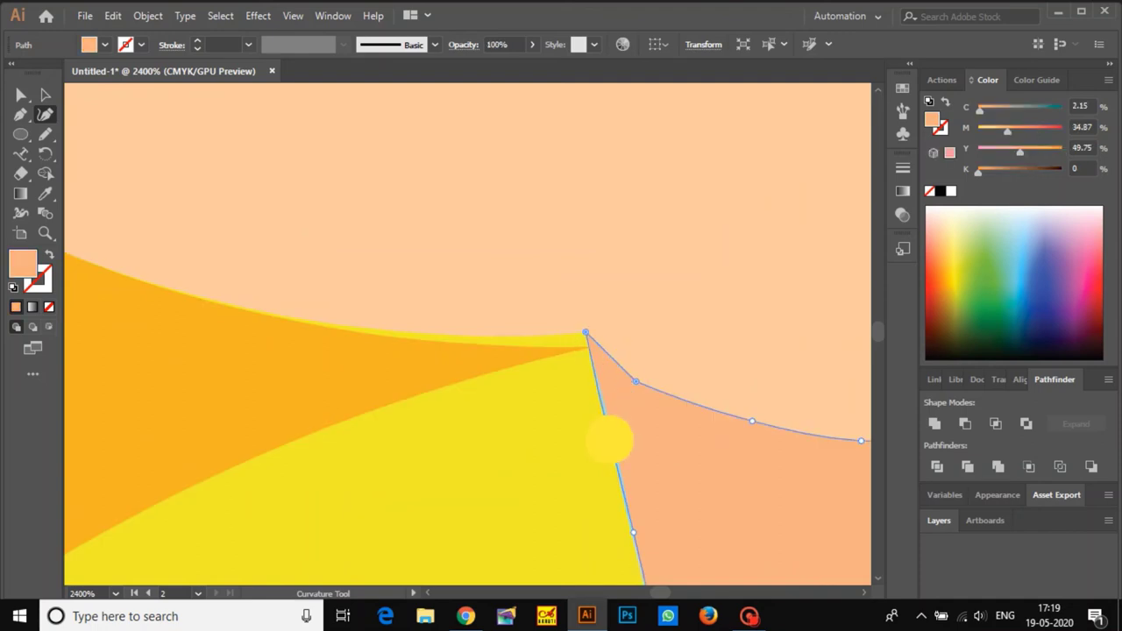
{"action": "scroll", "coordinate": [611, 440], "scroll_direction": "down", "scroll_amount": 3}
{"action": "scroll", "coordinate": [284, 351], "scroll_direction": "up", "scroll_amount": 2}
{"action": "scroll", "coordinate": [403, 389], "scroll_direction": "up", "scroll_amount": 2}
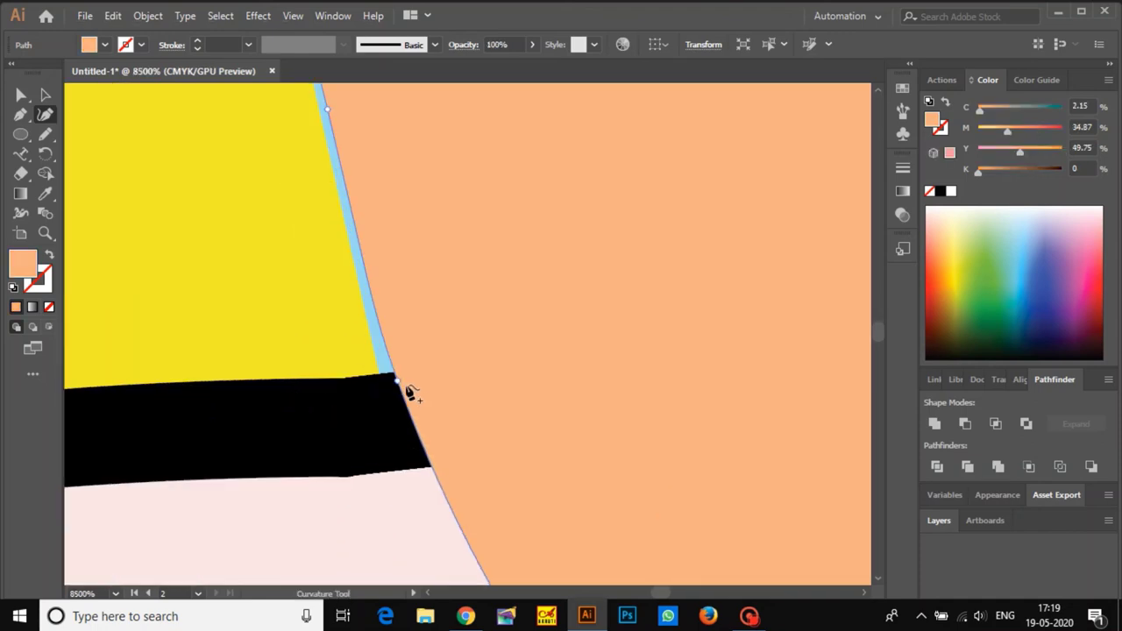
{"action": "left_click", "coordinate": [395, 400]}
{"action": "scroll", "coordinate": [418, 328], "scroll_direction": "down", "scroll_amount": 3}
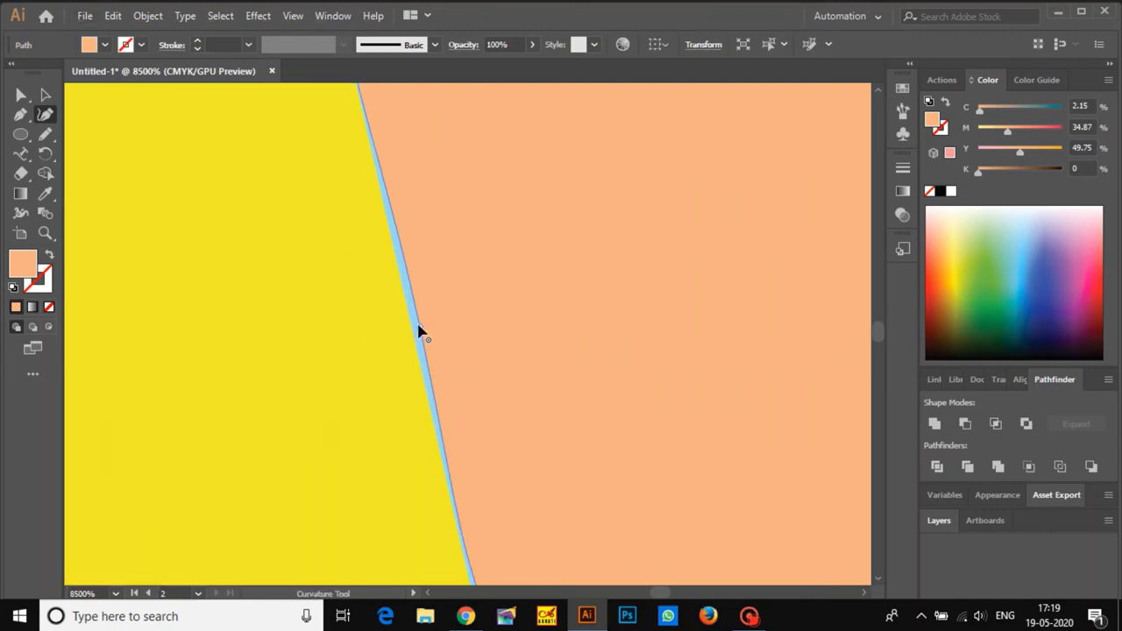
{"action": "scroll", "coordinate": [614, 342], "scroll_direction": "up", "scroll_amount": 2}
{"action": "scroll", "coordinate": [526, 351], "scroll_direction": "down", "scroll_amount": 6}
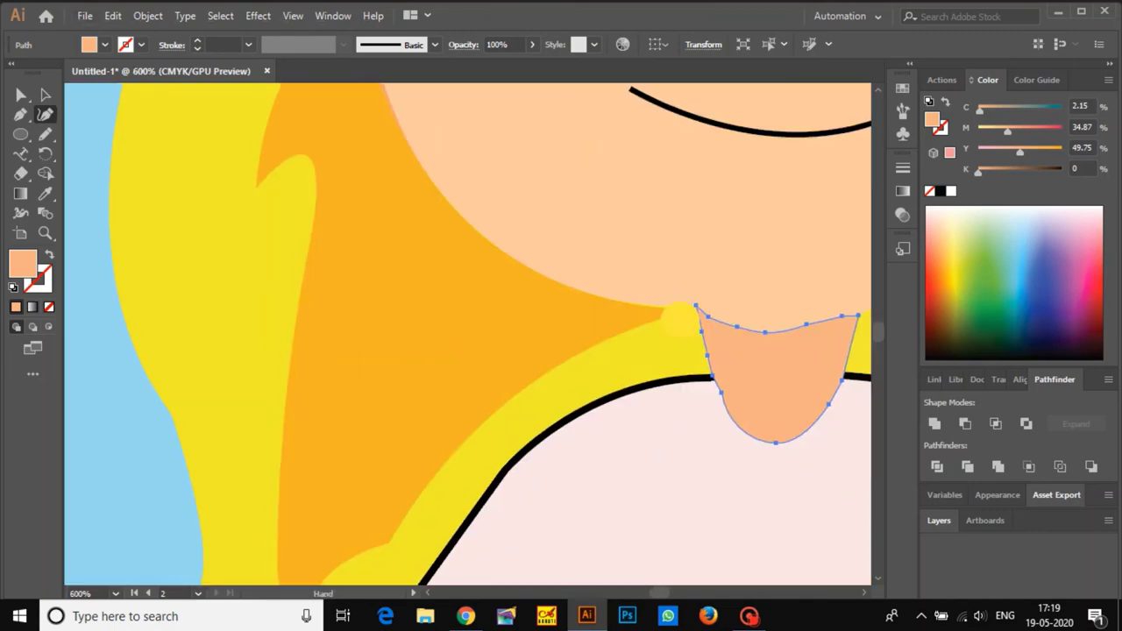
- Duplicate the left hair shading onto the right hair and reflect the copy horizontally
{"action": "key", "text": "v"}
{"action": "left_click_drag", "start_coordinate": [460, 320], "coordinate": [659, 322]}
{"action": "right_click", "coordinate": [726, 259]}
{"action": "mouse_move", "coordinate": [777, 496]}
{"action": "left_click", "coordinate": [575, 414]}
{"action": "key", "text": "Return"}
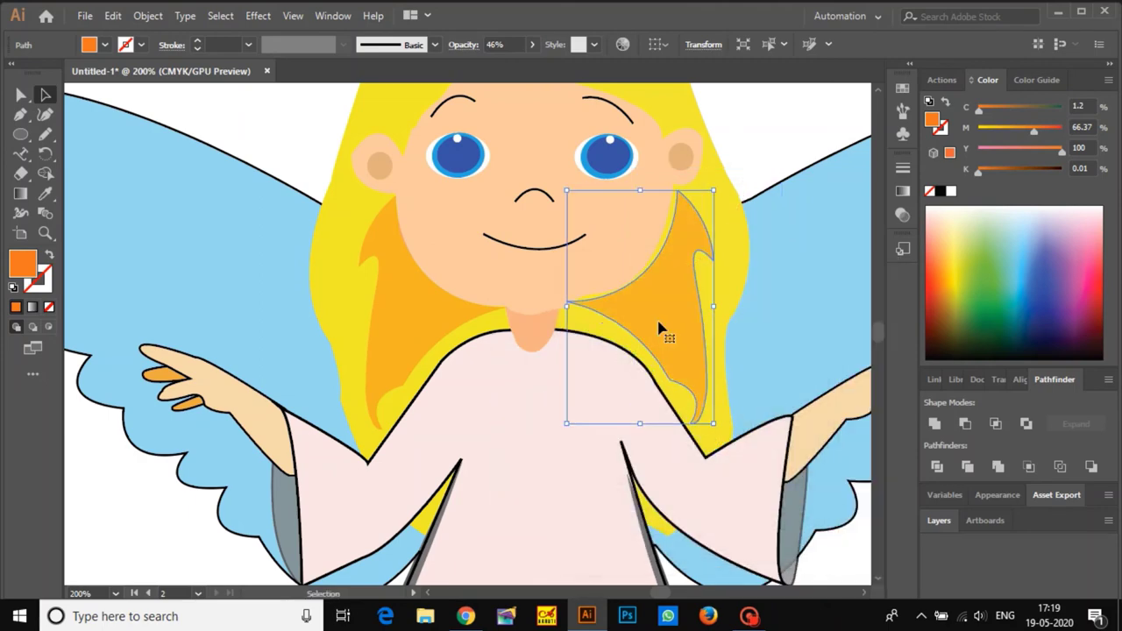
- Reshape the mirrored shading's inner edge with the Curvature tool to follow the right jaw from the chin to the ear
{"action": "key", "text": "shift+grave"}
{"action": "scroll", "coordinate": [575, 302], "scroll_direction": "up", "scroll_amount": 4}
{"action": "left_click_drag", "start_coordinate": [533, 309], "coordinate": [568, 306]}
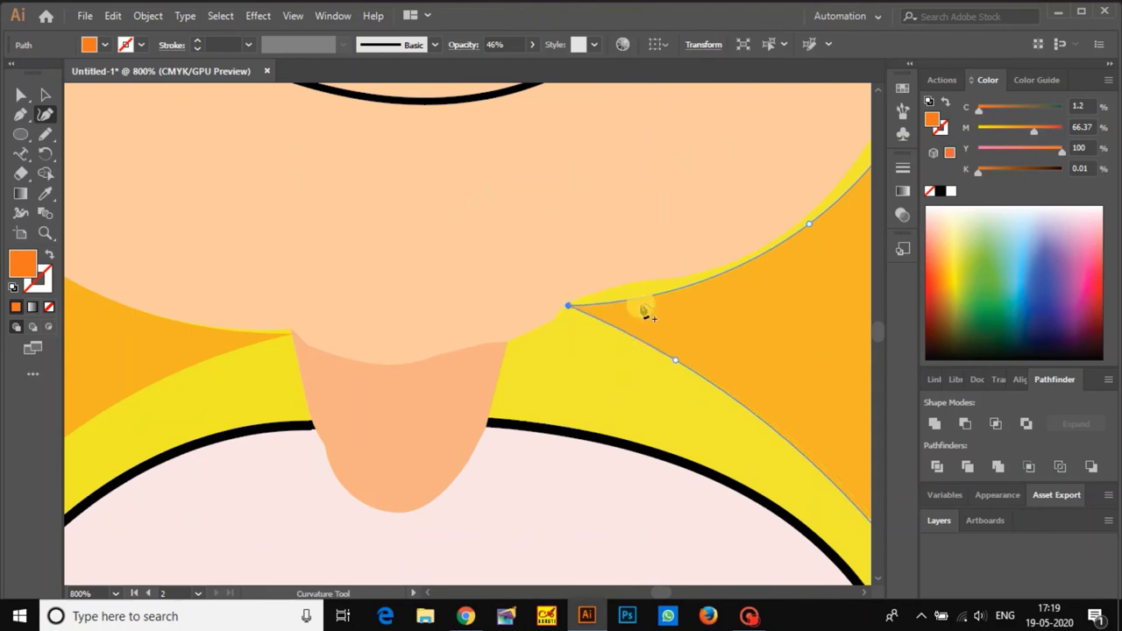
{"action": "left_click_drag", "start_coordinate": [647, 298], "coordinate": [605, 287]}
{"action": "left_click_drag", "start_coordinate": [700, 251], "coordinate": [639, 340]}
{"action": "scroll", "coordinate": [724, 278], "scroll_direction": "down", "scroll_amount": 1}
{"action": "left_click_drag", "start_coordinate": [655, 320], "coordinate": [652, 314]}
{"action": "left_click_drag", "start_coordinate": [774, 163], "coordinate": [653, 305]}
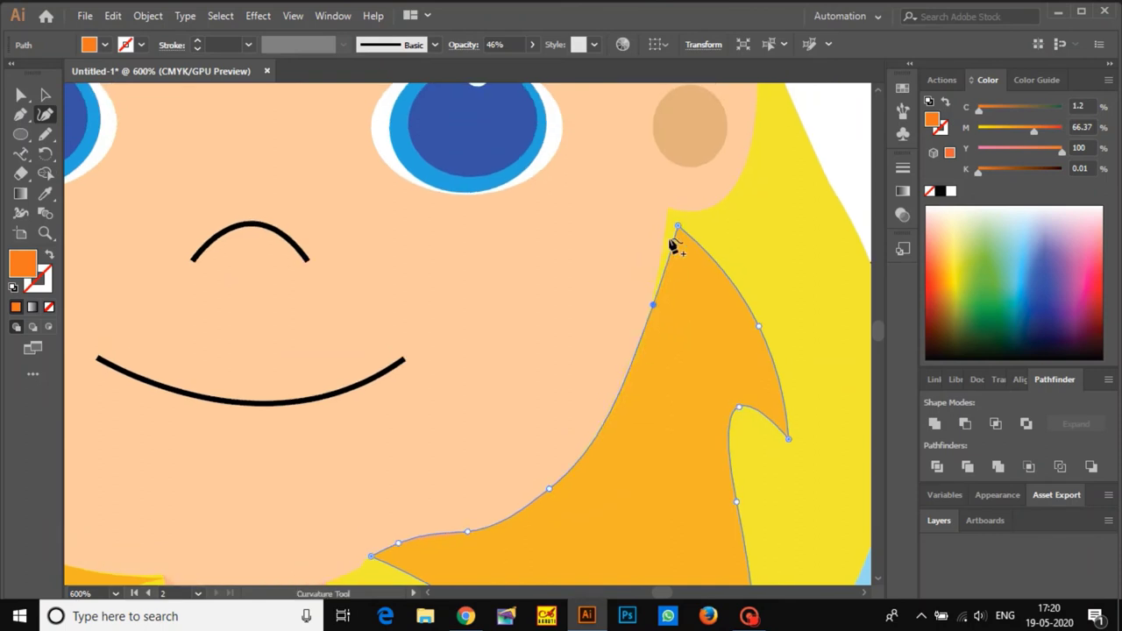
{"action": "left_click_drag", "start_coordinate": [677, 226], "coordinate": [669, 208]}
{"action": "scroll", "coordinate": [682, 382], "scroll_direction": "down", "scroll_amount": 3}
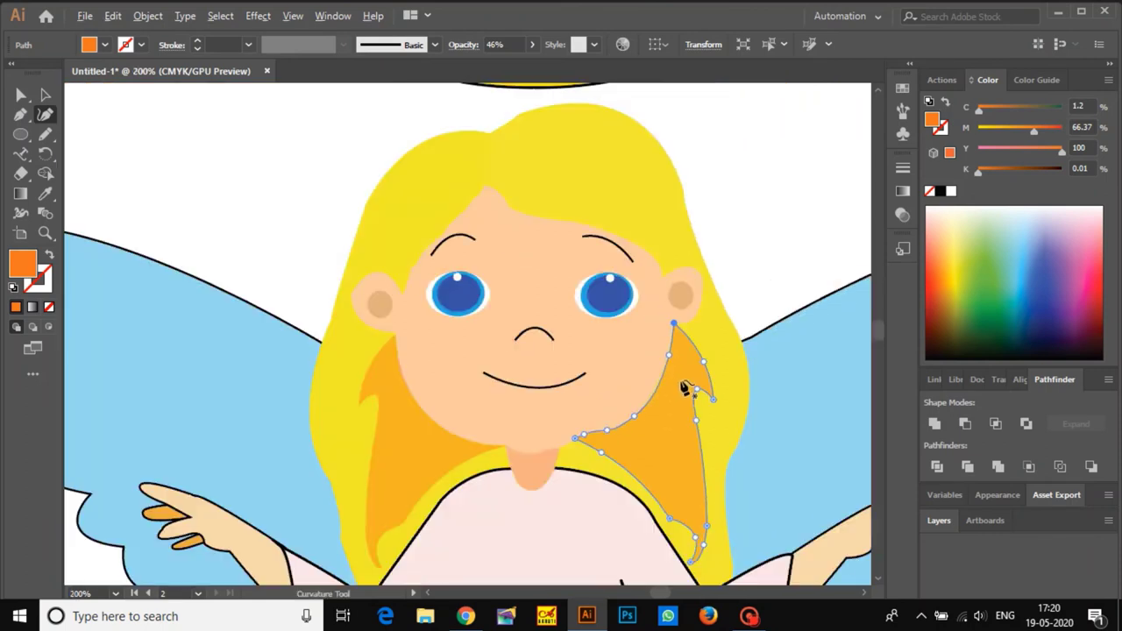
- Refine the upper inner curve of the right hair shading to meet the cheek just below the ear
{"action": "scroll", "coordinate": [682, 382], "scroll_direction": "up", "scroll_amount": 5}
{"action": "left_click_drag", "start_coordinate": [610, 350], "coordinate": [602, 349]}
{"action": "left_click_drag", "start_coordinate": [647, 224], "coordinate": [666, 363]}
{"action": "left_click", "coordinate": [680, 373]}
{"action": "left_click", "coordinate": [667, 371]}
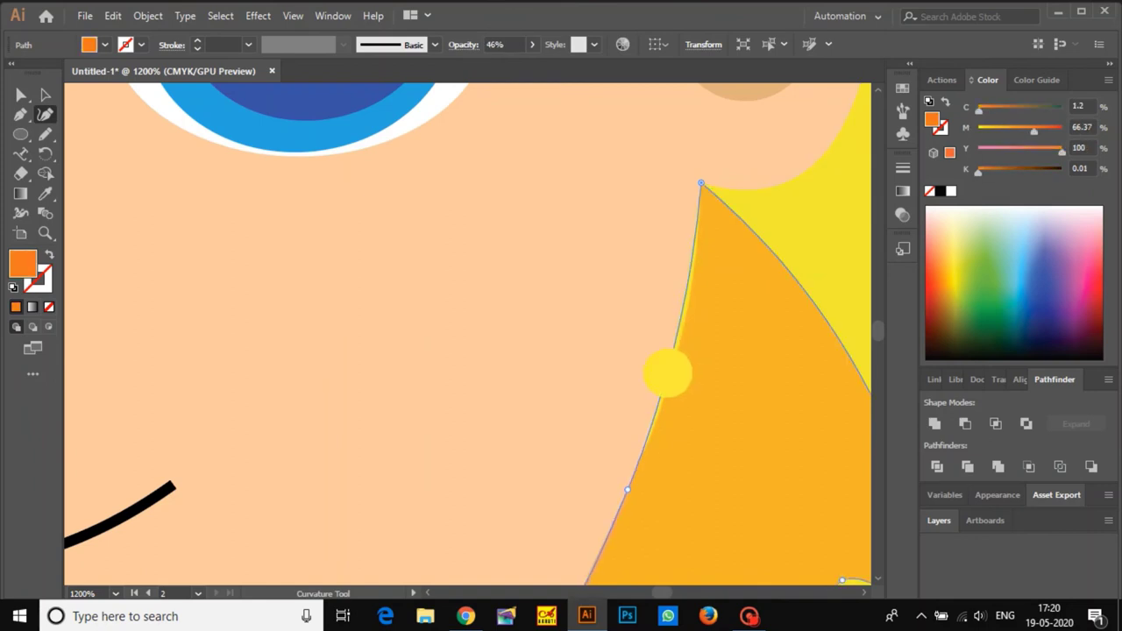
{"action": "scroll", "coordinate": [671, 375], "scroll_direction": "down", "scroll_amount": 4}
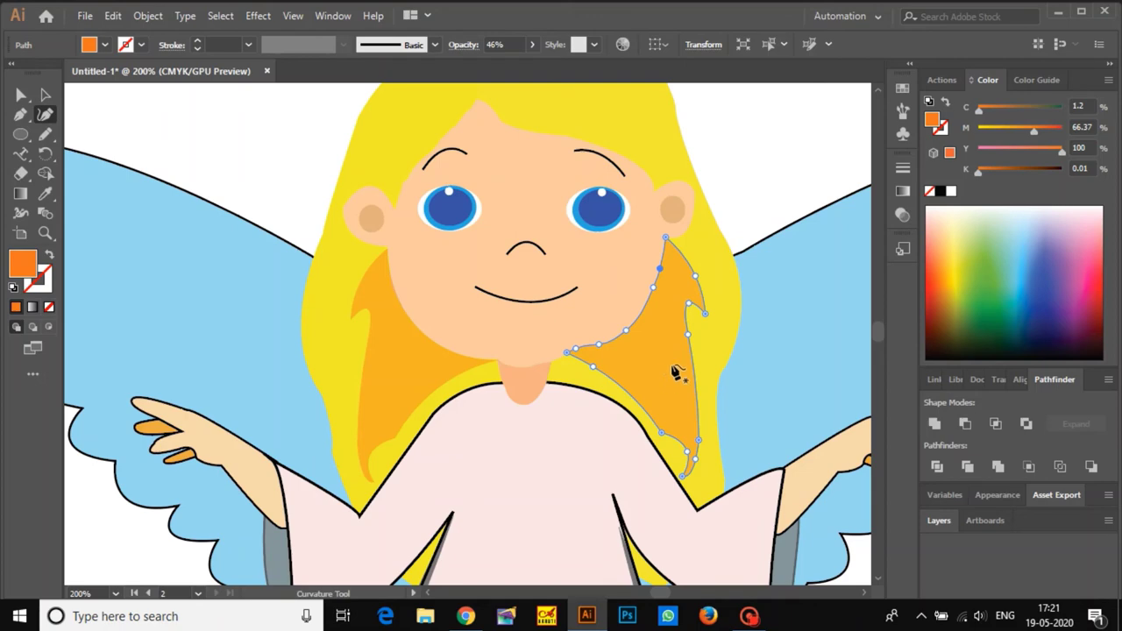
- Set the opacity of both hair shading shapes to 36% and deselect them
{"action": "key", "text": "a"}
{"action": "left_click", "coordinate": [767, 197], "text": "ctrl"}
{"action": "left_click", "coordinate": [657, 361], "text": "ctrl"}
{"action": "left_click", "coordinate": [382, 384], "text": "ctrl+shift"}
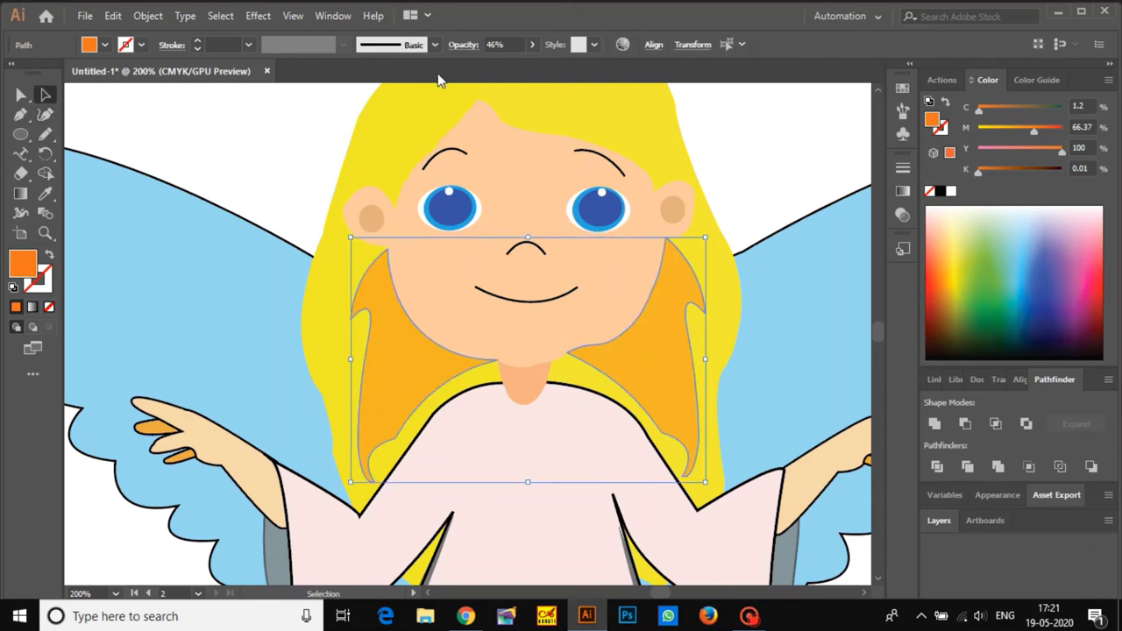
{"action": "left_click", "coordinate": [536, 48]}
{"action": "left_click", "coordinate": [481, 64]}
{"action": "left_click", "coordinate": [490, 66]}
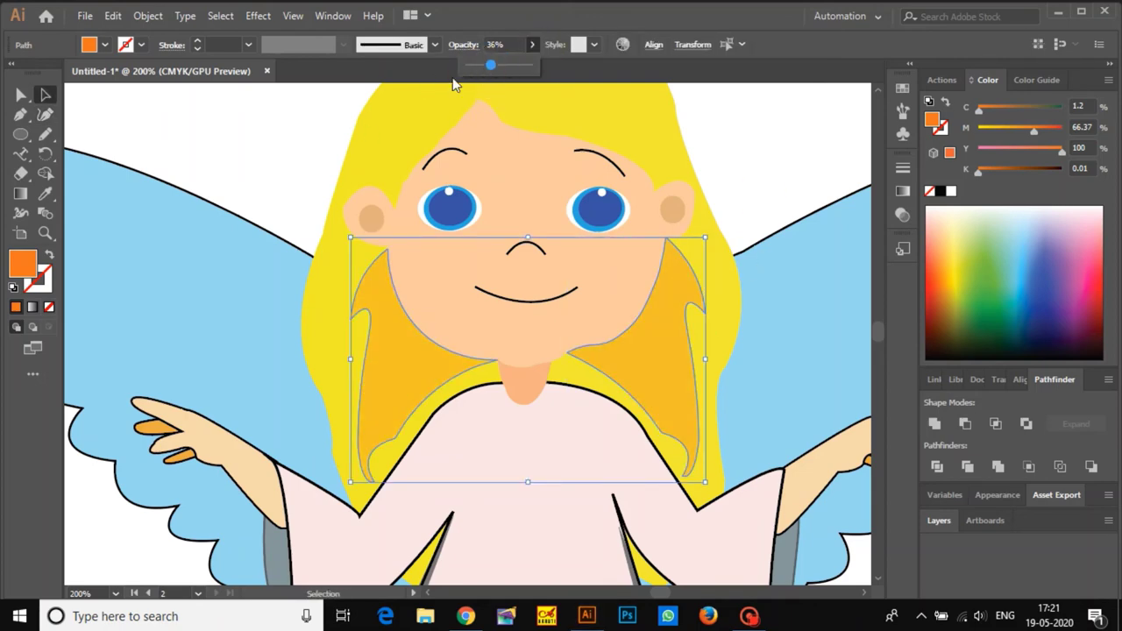
{"action": "left_click", "coordinate": [296, 126]}
- Enlarge the orange wavy hair shape above the angel to span the second artboard's width and send it behind all artwork
{"action": "scroll", "coordinate": [430, 217], "scroll_direction": "down", "scroll_amount": 4}
{"action": "scroll", "coordinate": [492, 230], "scroll_direction": "down", "scroll_amount": 1}
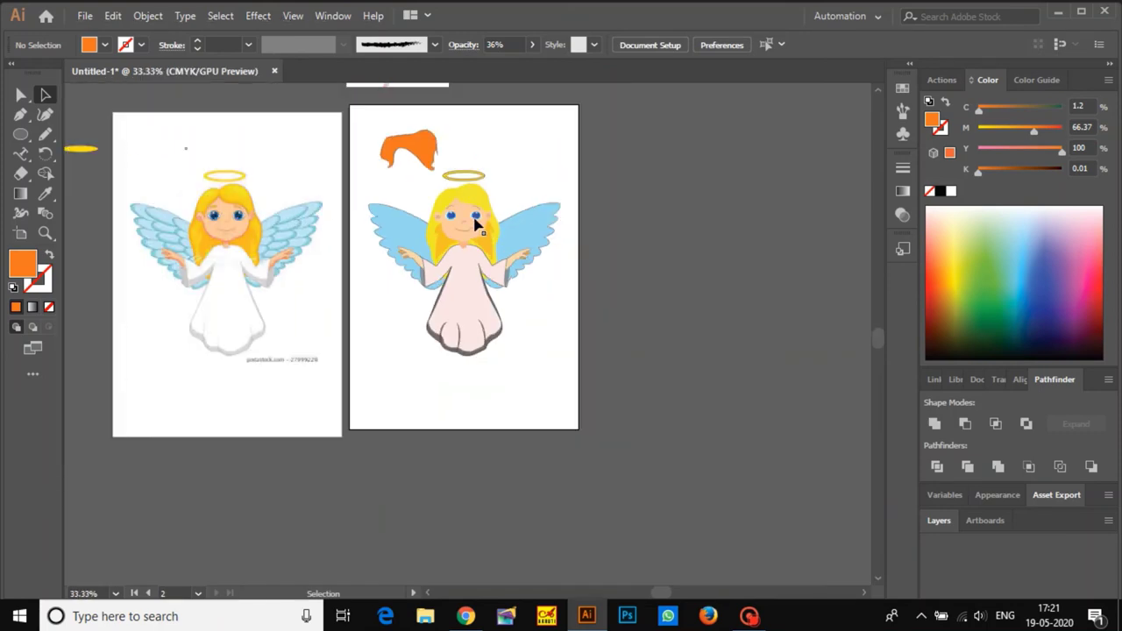
{"action": "left_click", "coordinate": [419, 155]}
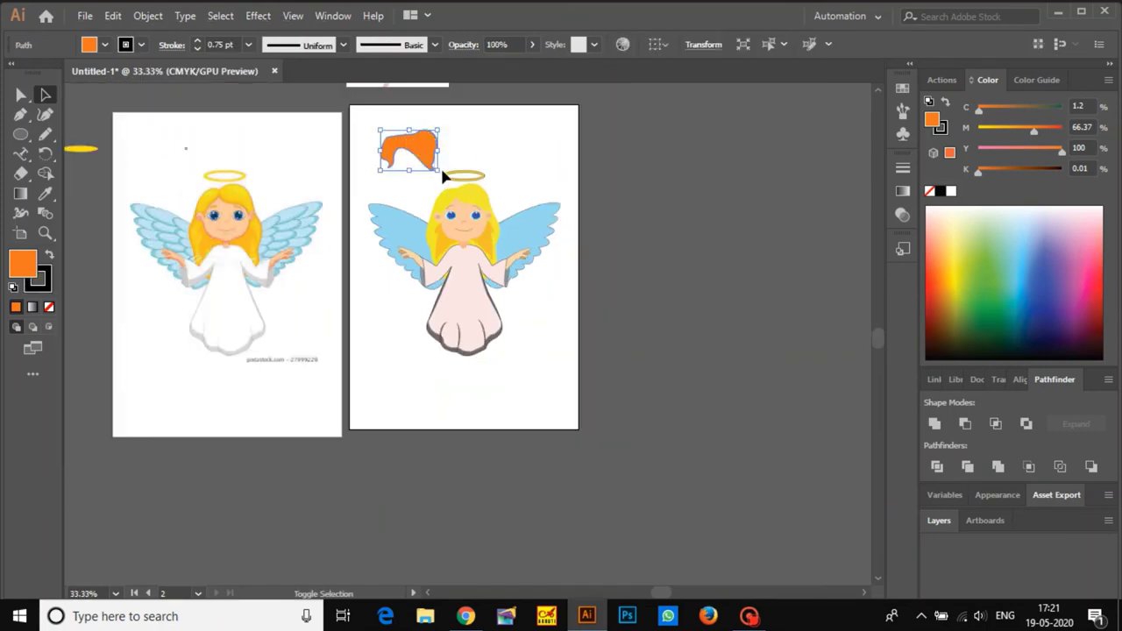
{"action": "left_click_drag", "start_coordinate": [438, 170], "coordinate": [530, 254]}
{"action": "left_click_drag", "start_coordinate": [585, 229], "coordinate": [593, 213]}
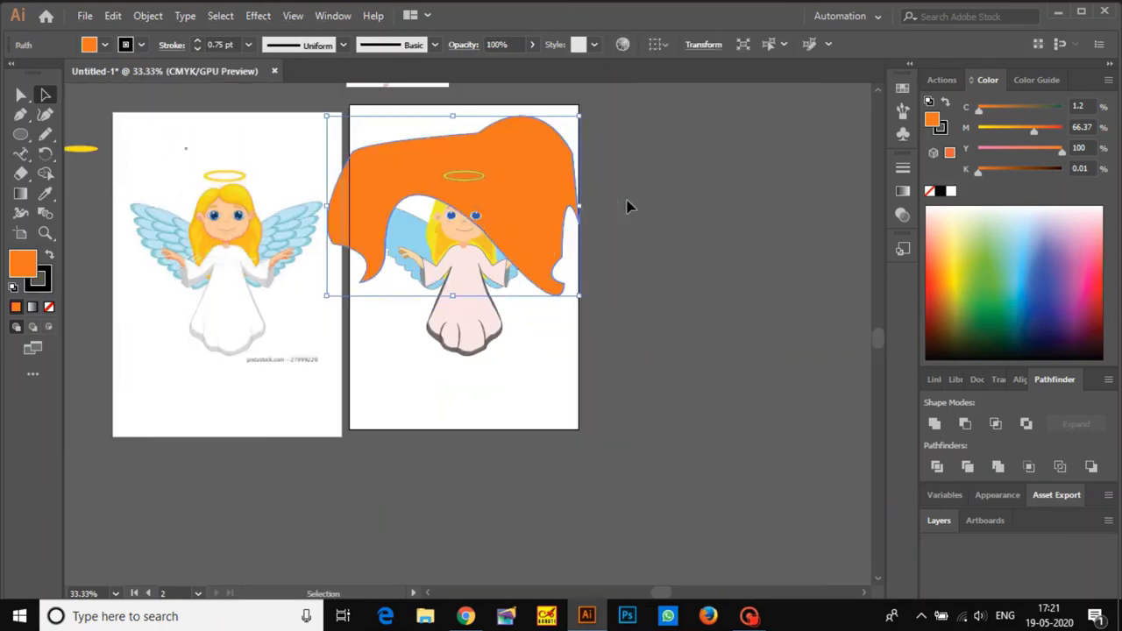
{"action": "key", "text": "ctrl+shift+bracketleft"}
{"action": "left_click", "coordinate": [626, 202]}
- Recolour the large orange backdrop shape purple with C 63.92, M 83.14, Y 0 and K 0
{"action": "left_click", "coordinate": [538, 179]}
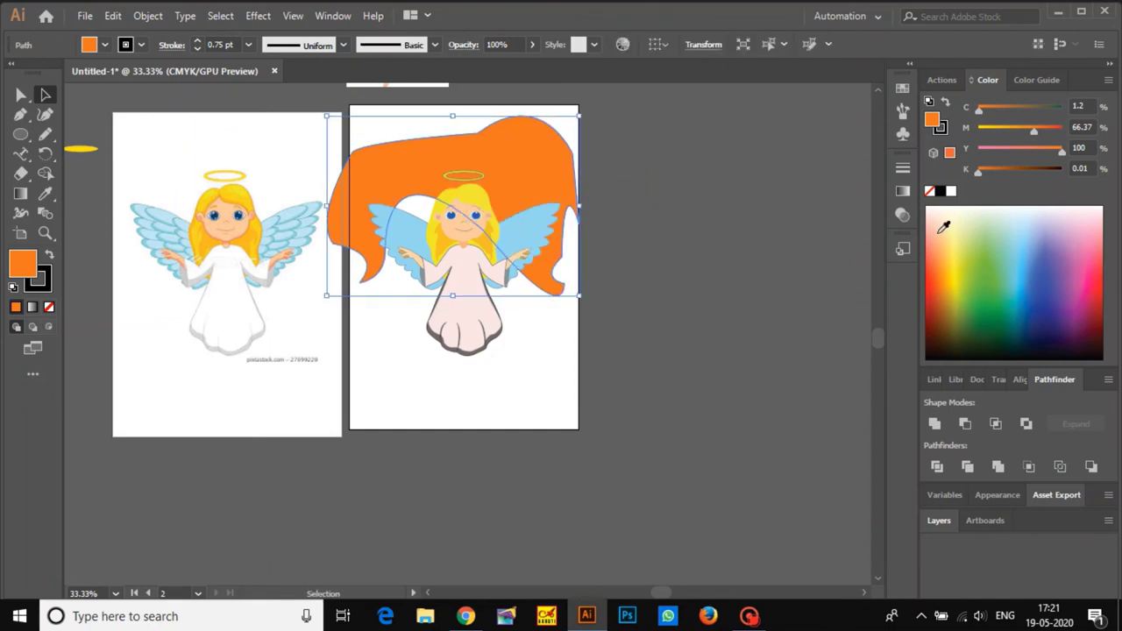
{"action": "left_click", "coordinate": [1031, 222]}
{"action": "left_click", "coordinate": [830, 217]}
{"action": "left_click", "coordinate": [556, 193]}
{"action": "left_click", "coordinate": [1057, 249]}
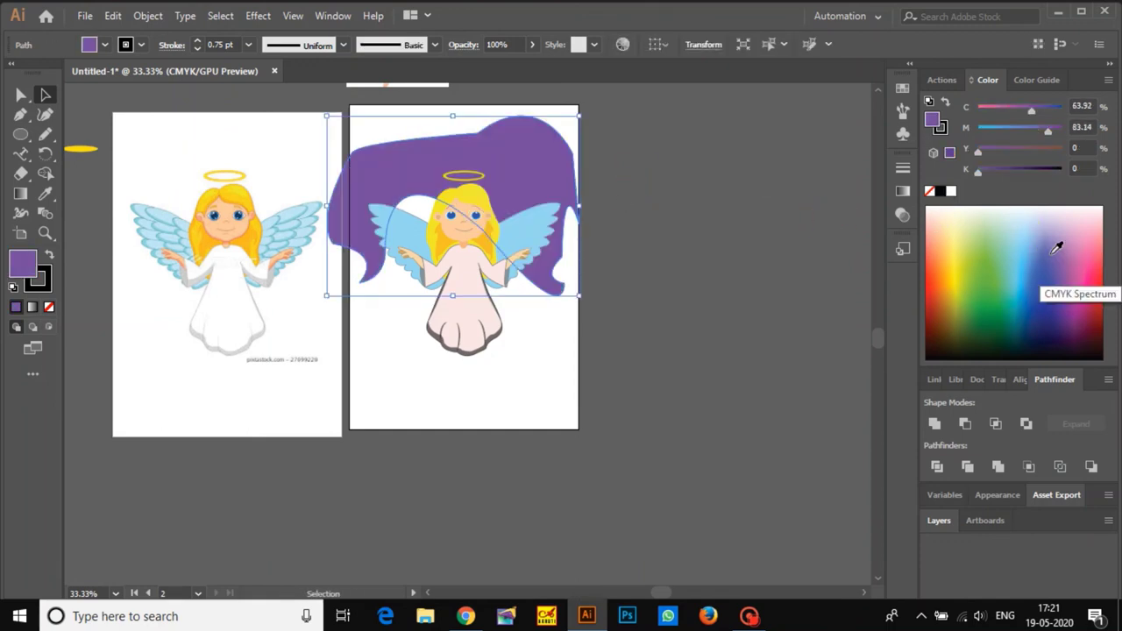
{"action": "left_click", "coordinate": [714, 285]}
- Move the purple backdrop shape upward and enlarge it until it extends past both sides of the second artboard
{"action": "left_click_drag", "start_coordinate": [517, 110], "coordinate": [510, 63]}
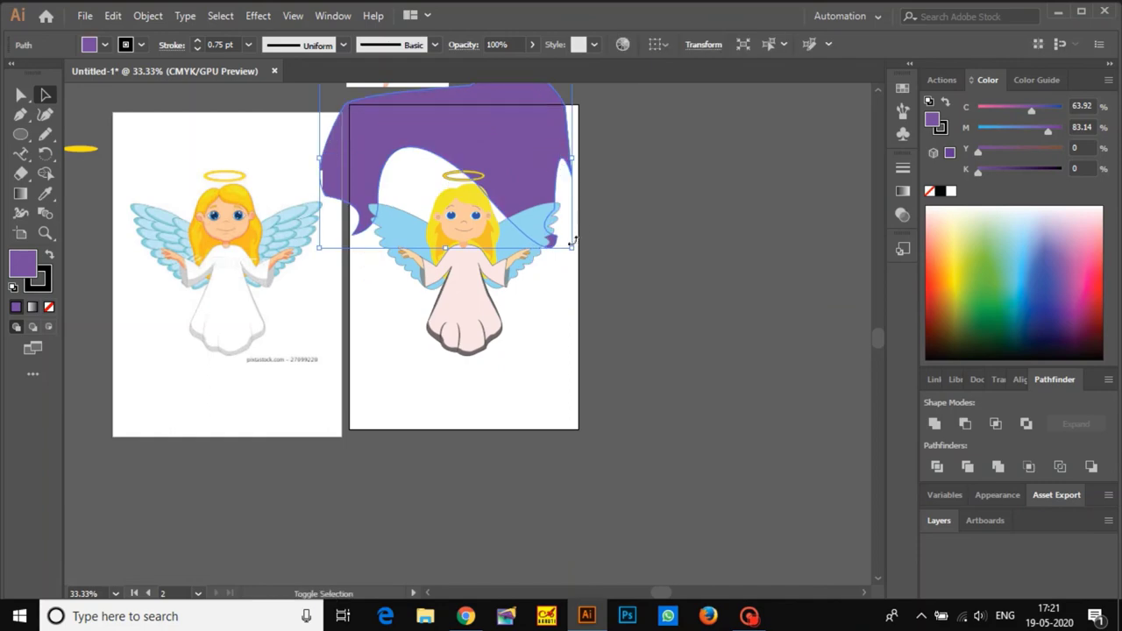
{"action": "left_click_drag", "start_coordinate": [572, 241], "coordinate": [622, 302]}
{"action": "left_click", "coordinate": [719, 235]}
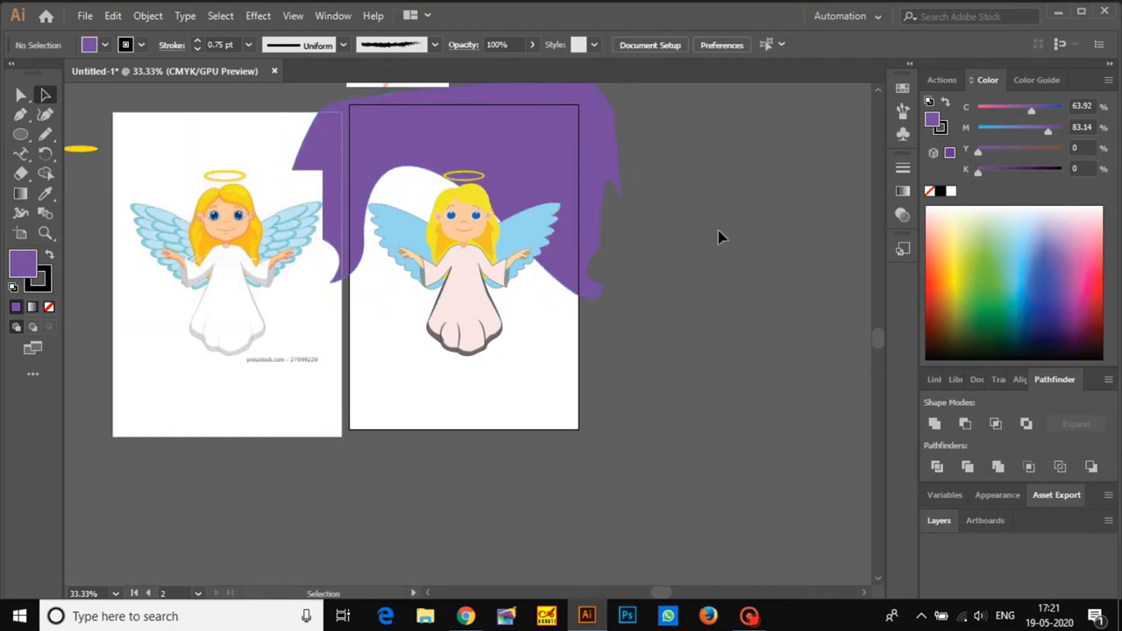
- Enlarge the yellow halo slightly above the angel's head on the second artboard
{"action": "left_click", "coordinate": [240, 355]}
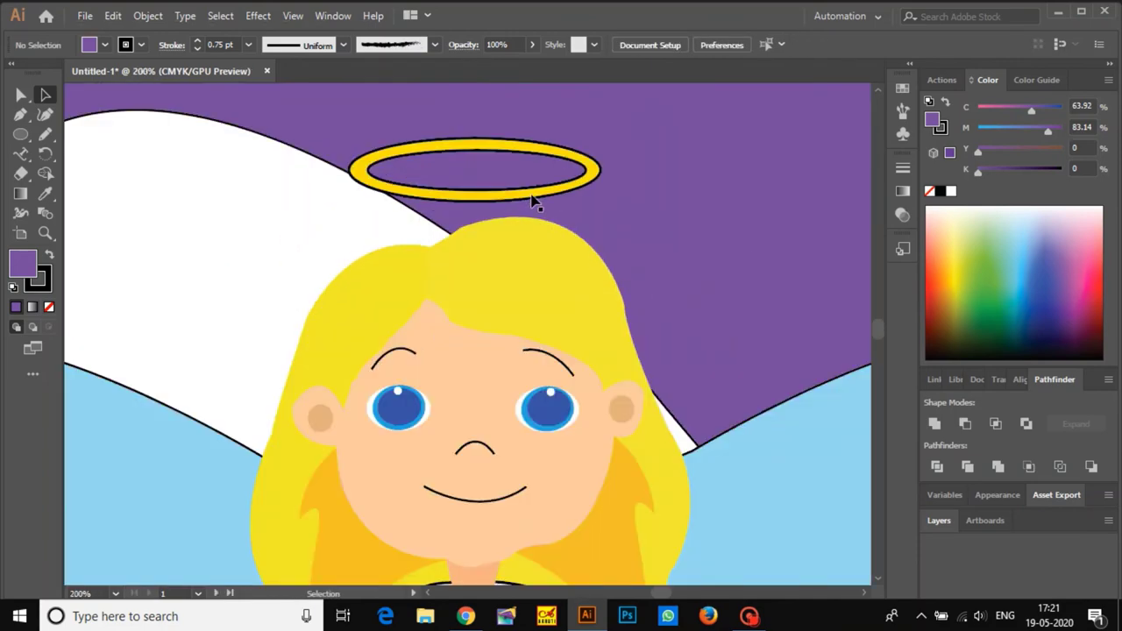
{"action": "left_click", "coordinate": [531, 200]}
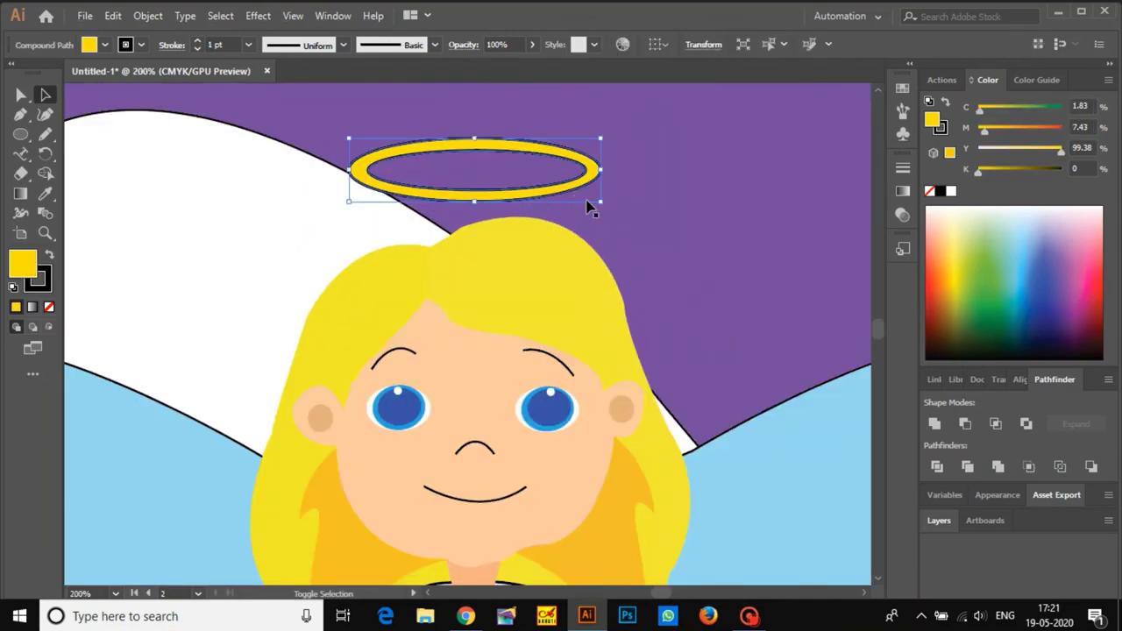
{"action": "left_click_drag", "start_coordinate": [588, 205], "coordinate": [607, 183]}
{"action": "left_click", "coordinate": [358, 238]}
{"action": "scroll", "coordinate": [358, 238], "scroll_direction": "down", "scroll_amount": 3}
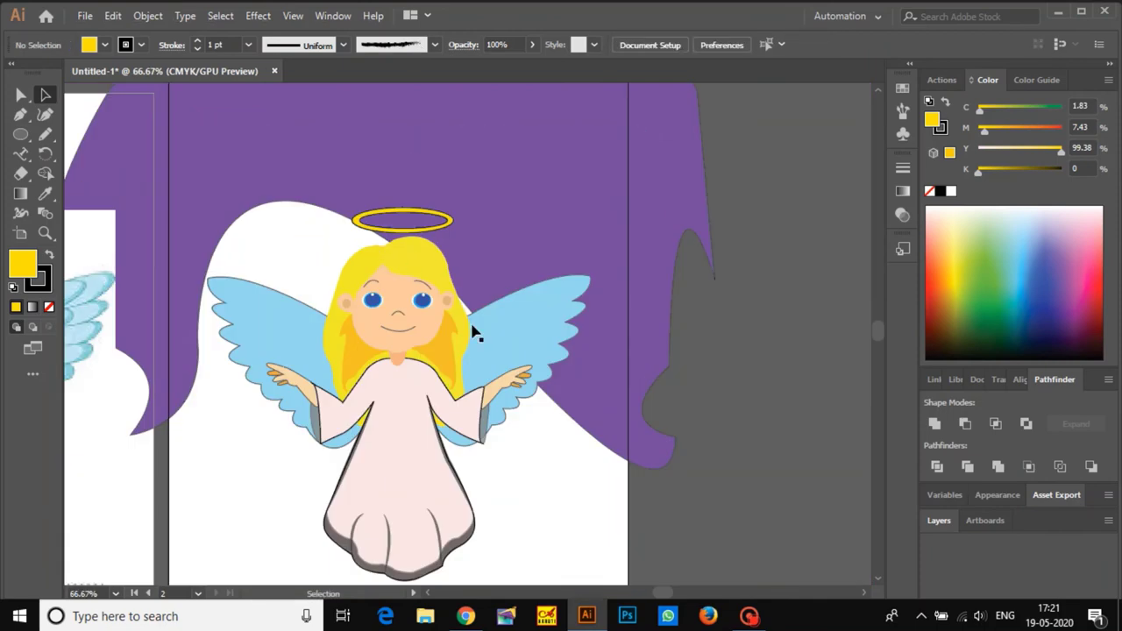
{"action": "scroll", "coordinate": [474, 351], "scroll_direction": "down", "scroll_amount": 2}
- Shift the blonde angel reference image leftward so it partly overhangs the first artboard's edge
{"action": "left_click", "coordinate": [185, 474]}
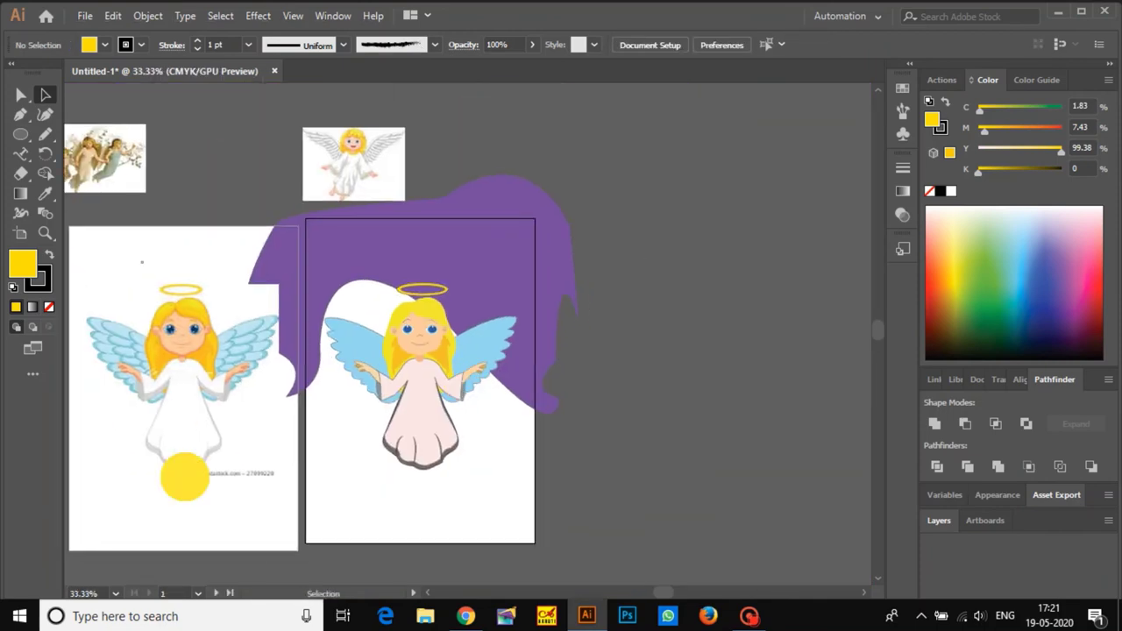
{"action": "key", "text": "ctrl+alt+0"}
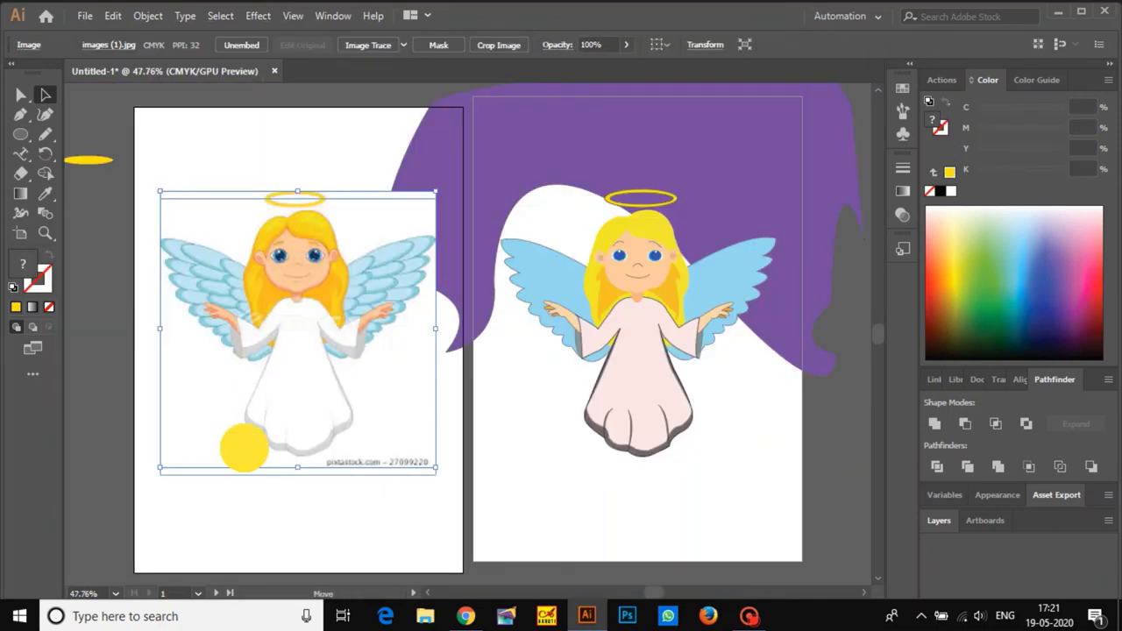
{"action": "scroll", "coordinate": [308, 431], "scroll_direction": "down", "scroll_amount": 2}
{"action": "left_click", "coordinate": [424, 396]}
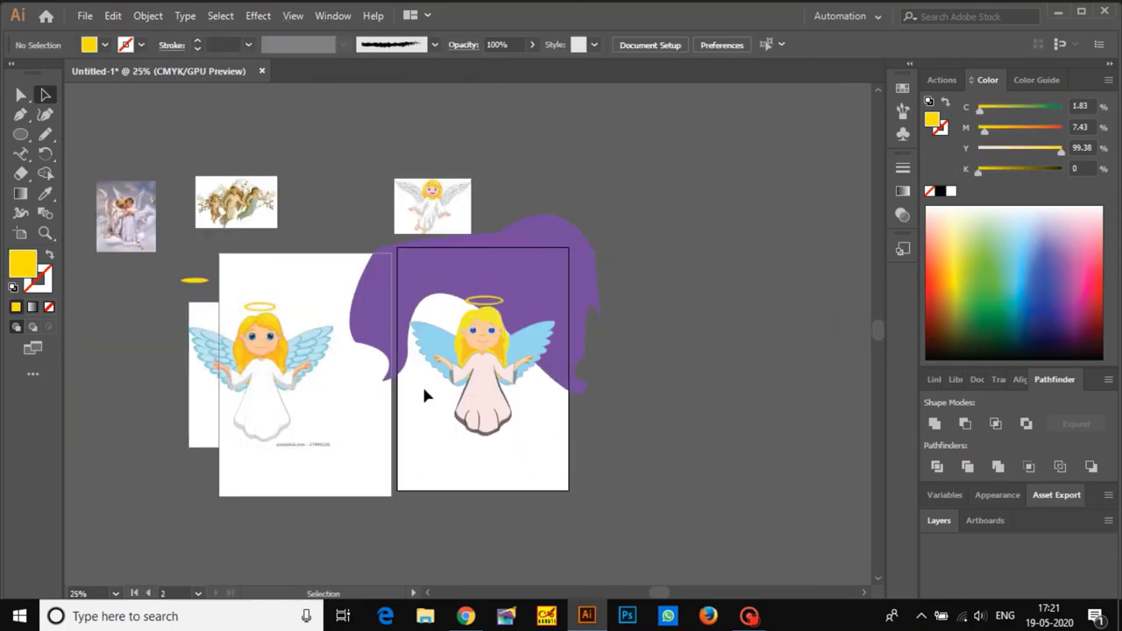
- Draw a rectangle covering the whole second artboard and send it behind all the artwork
{"action": "left_click_drag", "start_coordinate": [21, 134], "coordinate": [83, 114]}
{"action": "left_click_drag", "start_coordinate": [399, 250], "coordinate": [570, 491]}
{"action": "key", "text": "ctrl+shift+bracketleft"}
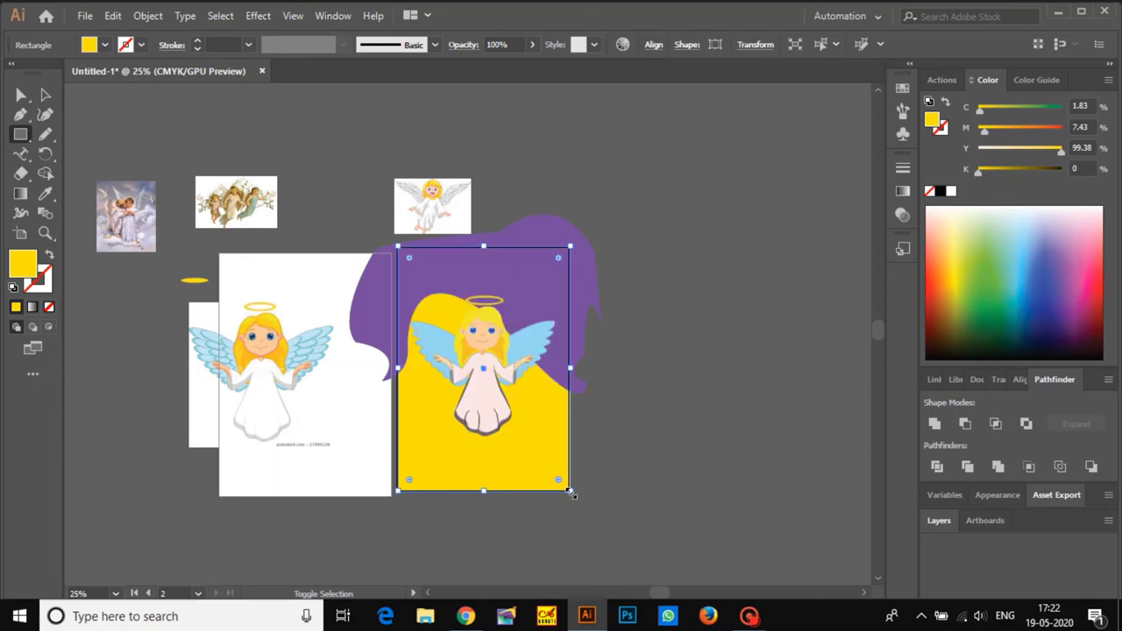
- Fill the background rectangle with light pink at C 0, M 25.49, Y 18.43, K 0 and deselect it
{"action": "left_click", "coordinate": [945, 254]}
{"action": "left_click", "coordinate": [930, 242]}
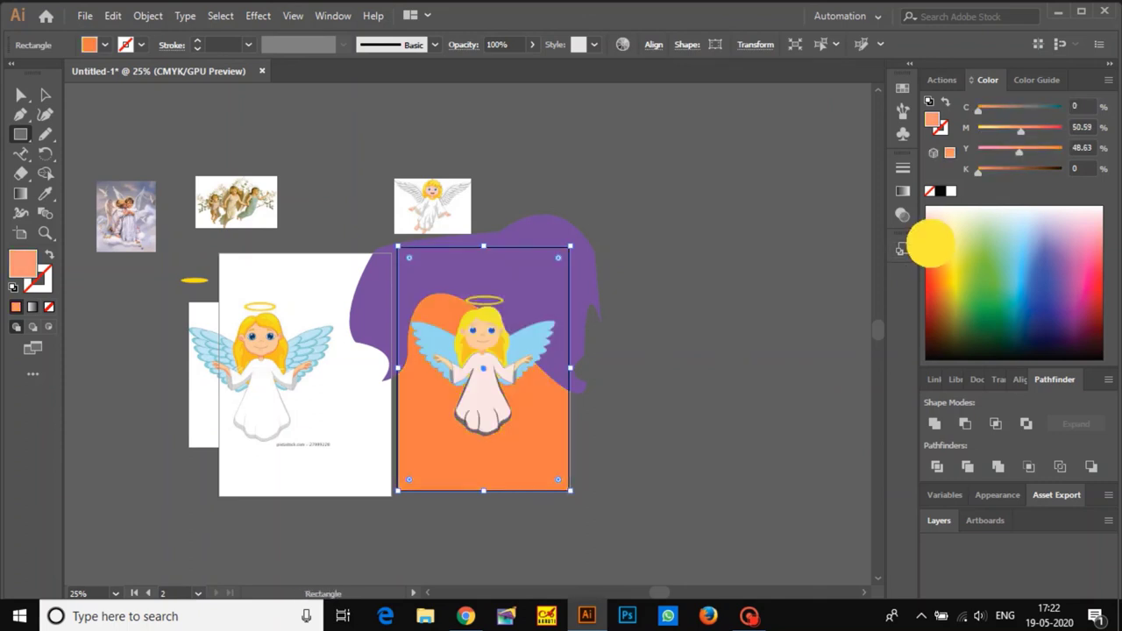
{"action": "left_click", "coordinate": [929, 225]}
{"action": "key", "text": "v"}
{"action": "left_click", "coordinate": [660, 355]}
- Move the blonde angel reference image off the first artboard onto the empty canvas beyond the purple shape
{"action": "scroll", "coordinate": [506, 364], "scroll_direction": "up", "scroll_amount": 3}
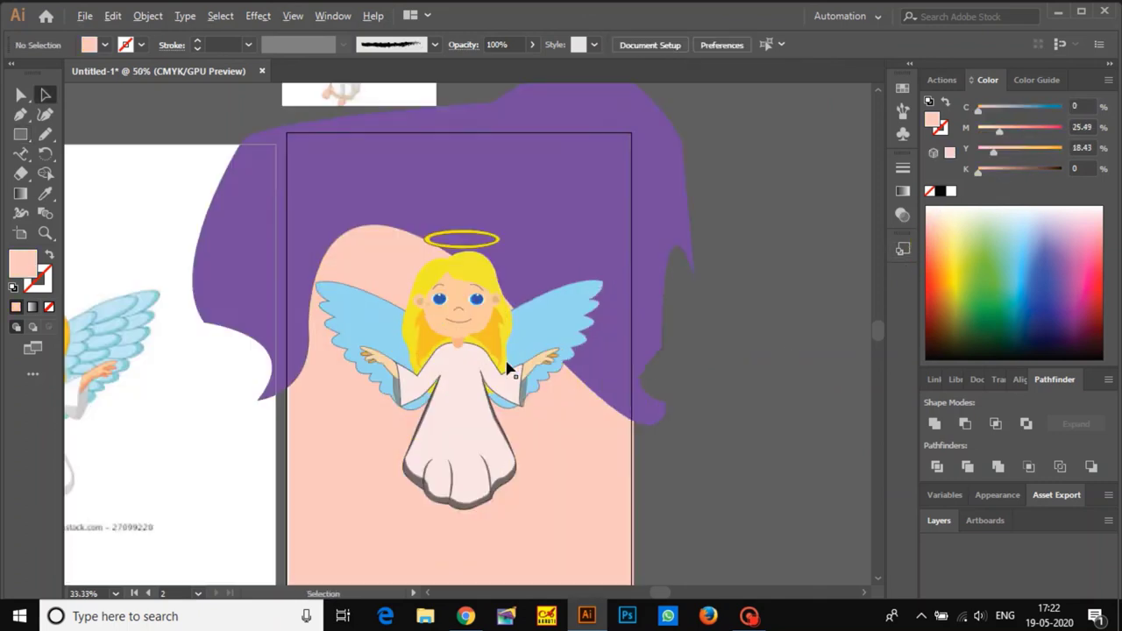
{"action": "scroll", "coordinate": [448, 414], "scroll_direction": "up", "scroll_amount": 1}
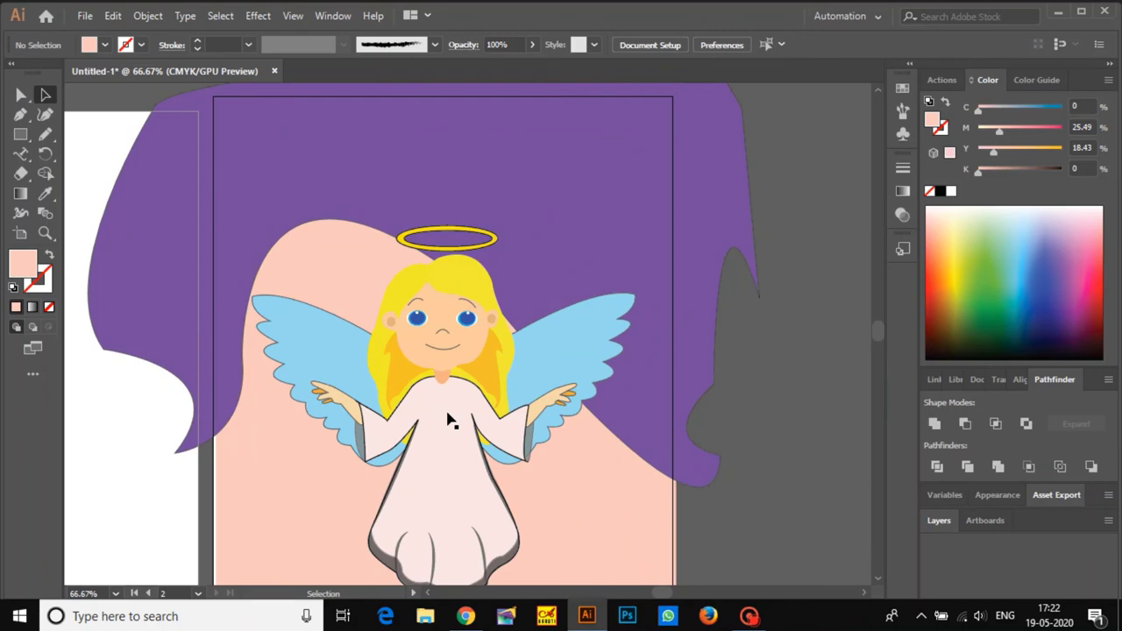
{"action": "scroll", "coordinate": [428, 401], "scroll_direction": "down", "scroll_amount": 3}
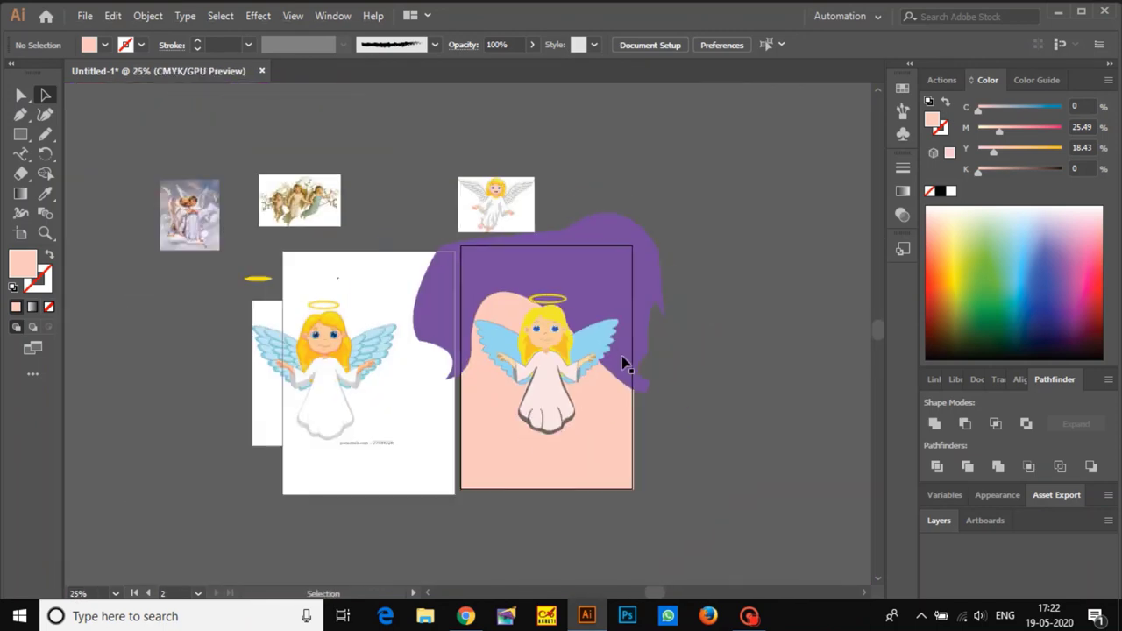
{"action": "left_click", "coordinate": [332, 397]}
{"action": "left_click_drag", "start_coordinate": [331, 396], "coordinate": [786, 230]}
{"action": "left_click", "coordinate": [618, 276]}
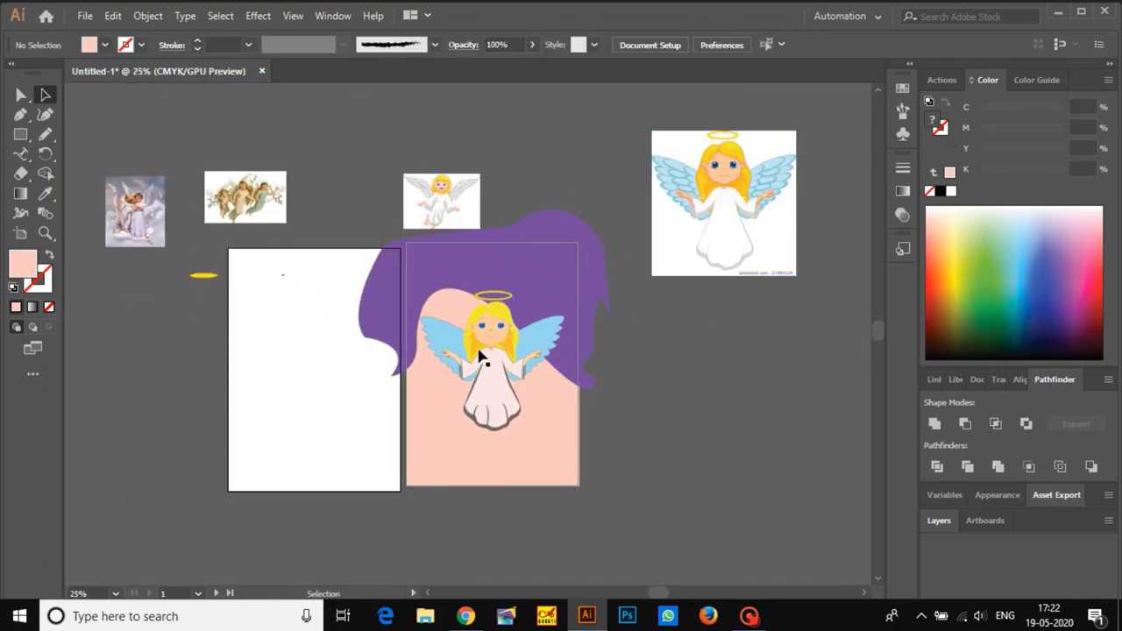
- Bring the white-winged angel and cherub reference images closer together above the first artboard and inspect the painted angel image
{"action": "left_click_drag", "start_coordinate": [429, 212], "coordinate": [383, 178]}
{"action": "scroll", "coordinate": [389, 149], "scroll_direction": "up", "scroll_amount": 5}
{"action": "scroll", "coordinate": [394, 189], "scroll_direction": "down", "scroll_amount": 4}
{"action": "left_click_drag", "start_coordinate": [216, 245], "coordinate": [265, 228]}
{"action": "scroll", "coordinate": [265, 228], "scroll_direction": "up", "scroll_amount": 4}
{"action": "scroll", "coordinate": [268, 232], "scroll_direction": "down", "scroll_amount": 4}
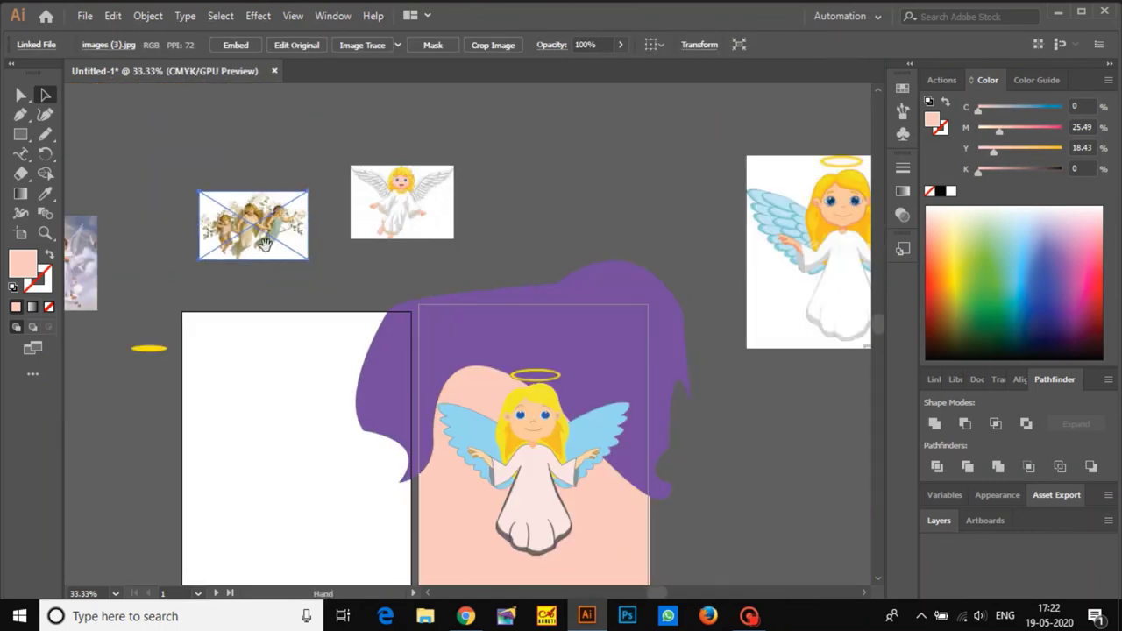
{"action": "left_click_drag", "start_coordinate": [101, 253], "coordinate": [410, 244]}
{"action": "scroll", "coordinate": [410, 244], "scroll_direction": "up", "scroll_amount": 4}
{"action": "scroll", "coordinate": [328, 270], "scroll_direction": "down", "scroll_amount": 2}
{"action": "left_click", "coordinate": [319, 266]}
{"action": "scroll", "coordinate": [396, 269], "scroll_direction": "down", "scroll_amount": 3}
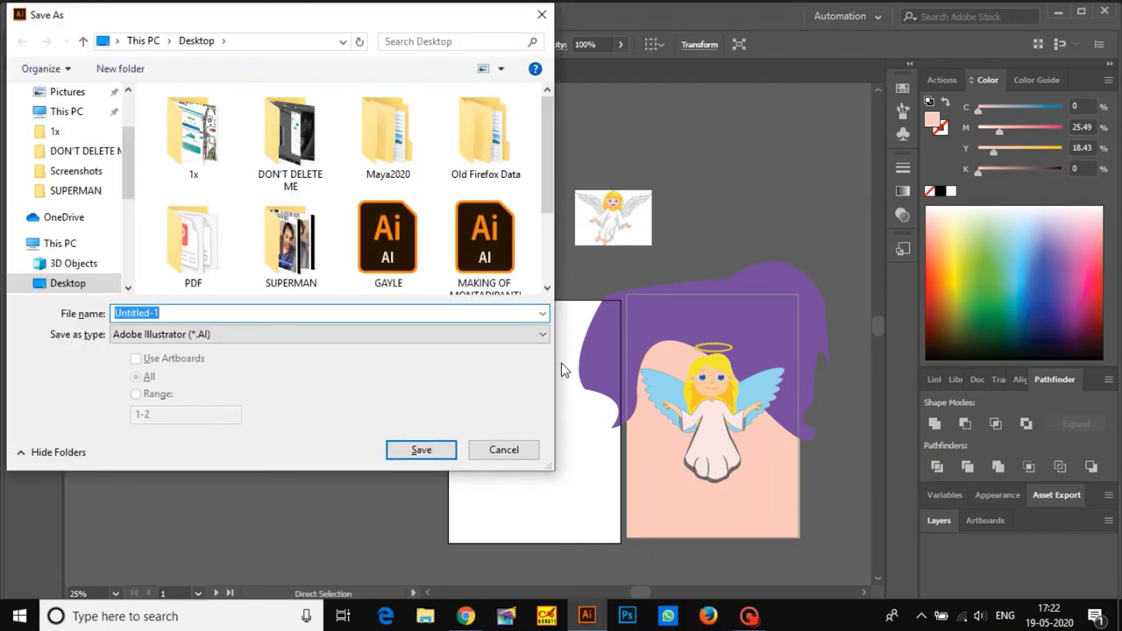
- Save the document to the Desktop as an Adobe Illustrator file named rooh
{"action": "type", "text": "root"}
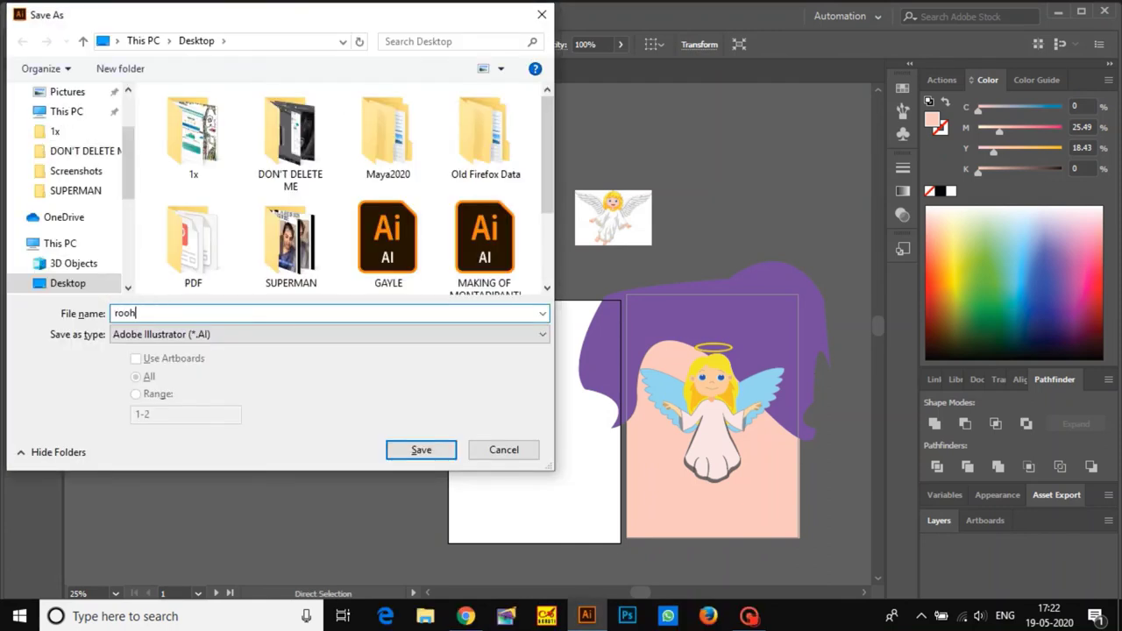
{"action": "key", "text": "Return"}
{"action": "key", "text": "Return"}
{"action": "key", "text": "ctrl+s"}
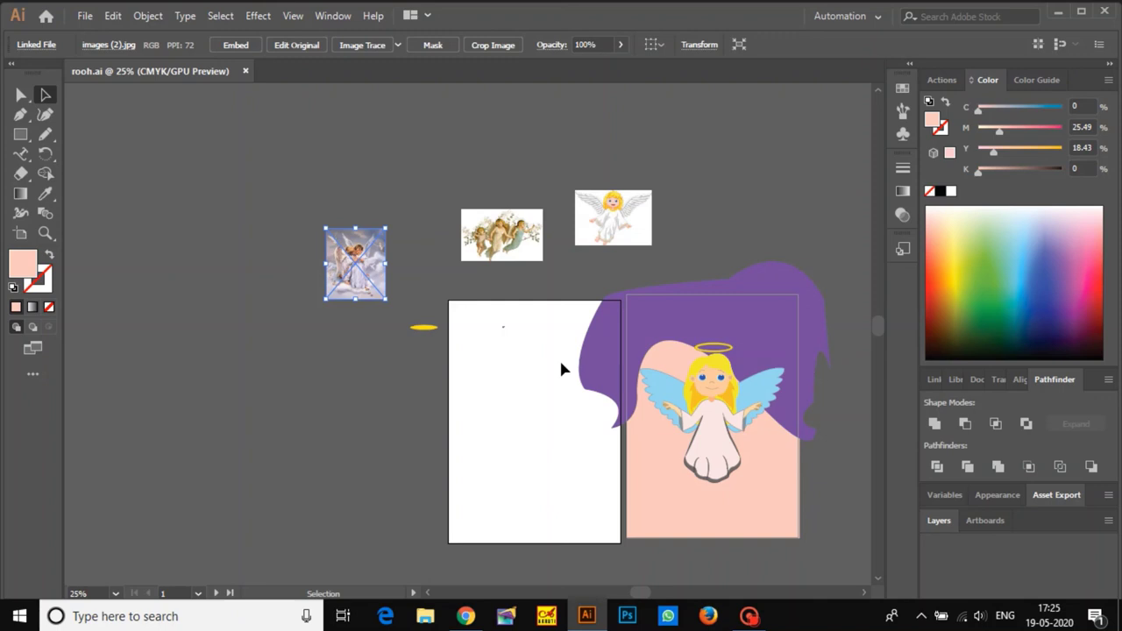
- Reposition the blonde angel reference image on the canvas above the second artboard's purple backdrop
{"action": "scroll", "coordinate": [706, 402], "scroll_direction": "up", "scroll_amount": 2}
{"action": "scroll", "coordinate": [606, 406], "scroll_direction": "down", "scroll_amount": 1}
{"action": "left_click_drag", "start_coordinate": [781, 416], "coordinate": [542, 383]}
{"action": "left_click_drag", "start_coordinate": [812, 226], "coordinate": [809, 169]}
{"action": "scroll", "coordinate": [788, 303], "scroll_direction": "down", "scroll_amount": 1}
{"action": "left_click_drag", "start_coordinate": [788, 303], "coordinate": [706, 320]}
{"action": "left_click_drag", "start_coordinate": [752, 190], "coordinate": [607, 143]}
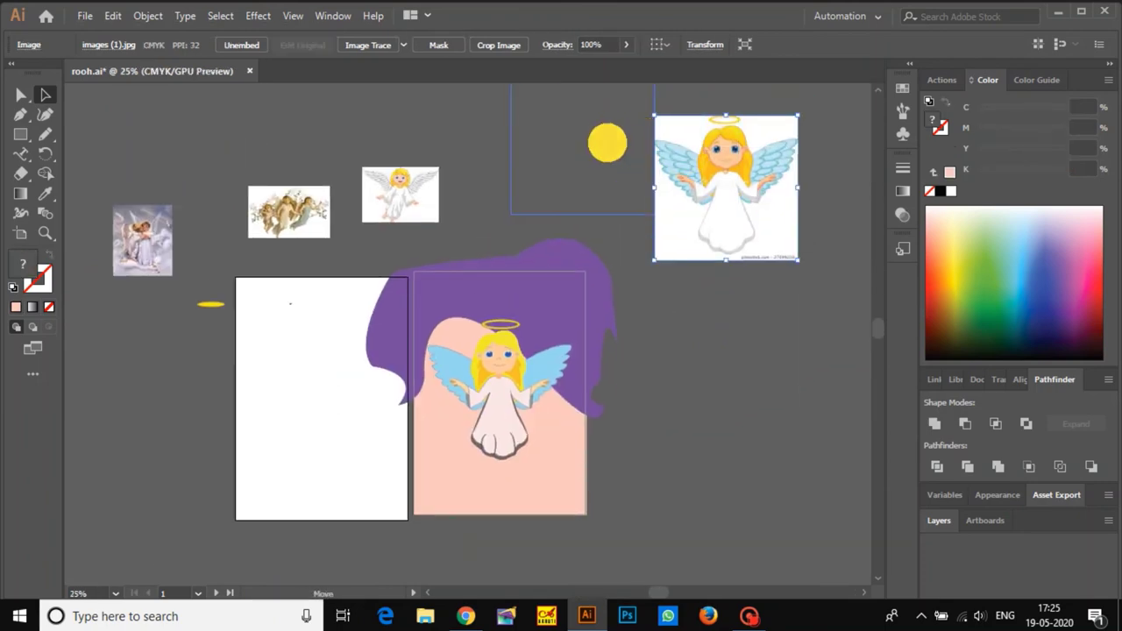
- Try to move and to duplicate the second artboard onto the empty canvas beside it
{"action": "left_click", "coordinate": [20, 233]}
{"action": "left_click_drag", "start_coordinate": [452, 348], "coordinate": [631, 353]}
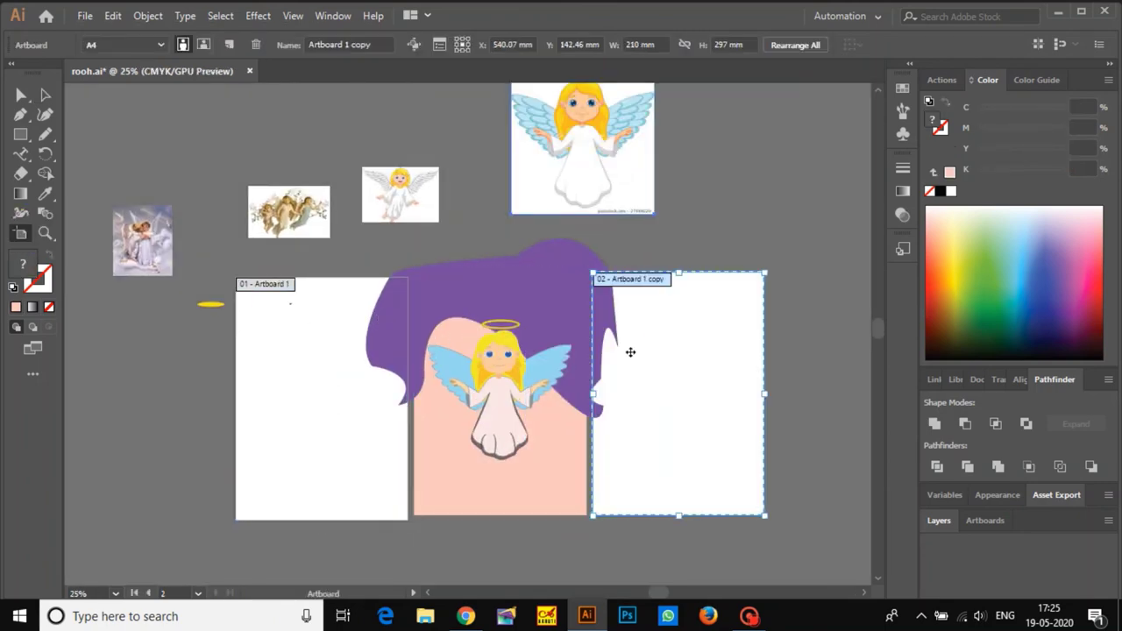
{"action": "key", "text": "ctrl+z"}
{"action": "left_click_drag", "start_coordinate": [488, 364], "coordinate": [649, 359]}
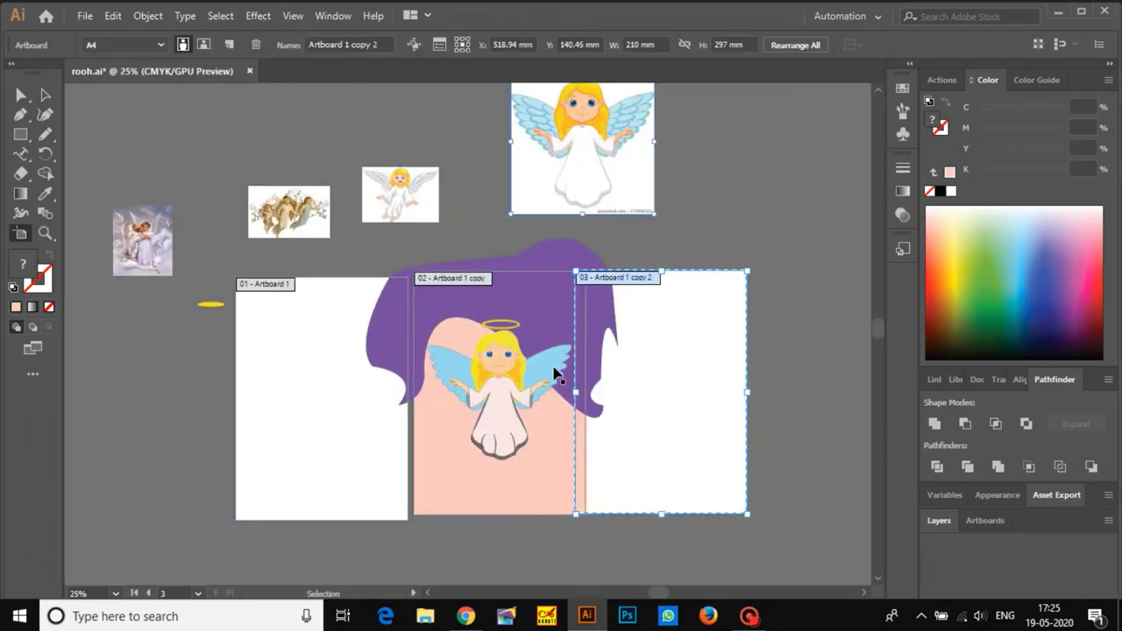
{"action": "key", "text": "ctrl+z"}
{"action": "key", "text": "alt+v"}
{"action": "left_click", "coordinate": [626, 275]}
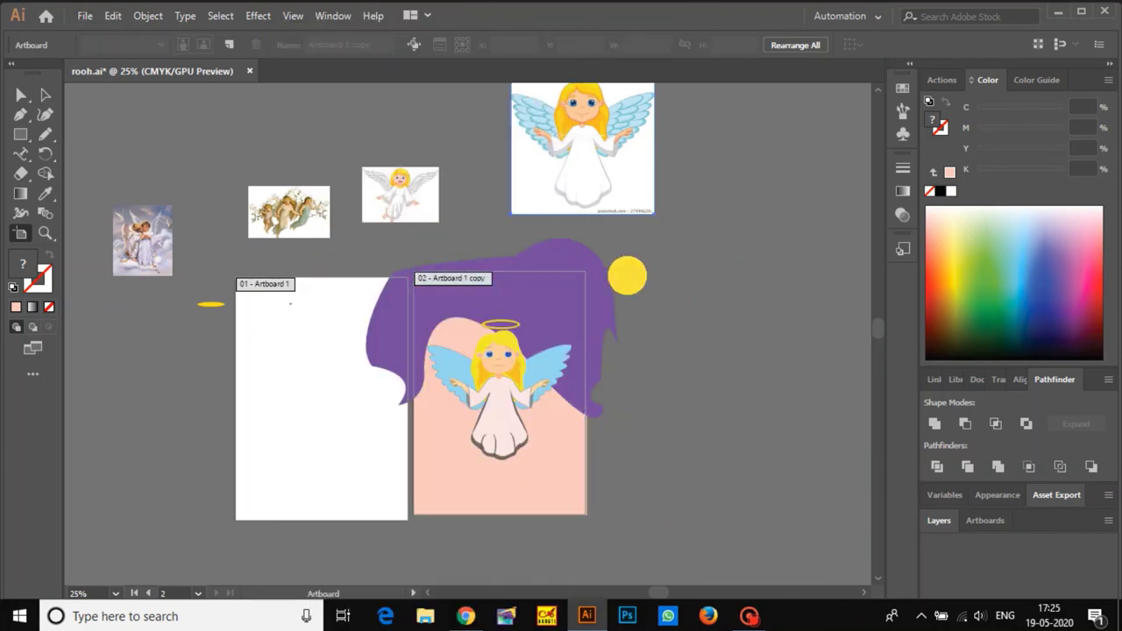
- Select all the artwork on the second artboard and try to shift the artboard sideways together with it
{"action": "key", "text": "v"}
{"action": "left_click", "coordinate": [672, 521]}
{"action": "left_click", "coordinate": [533, 393]}
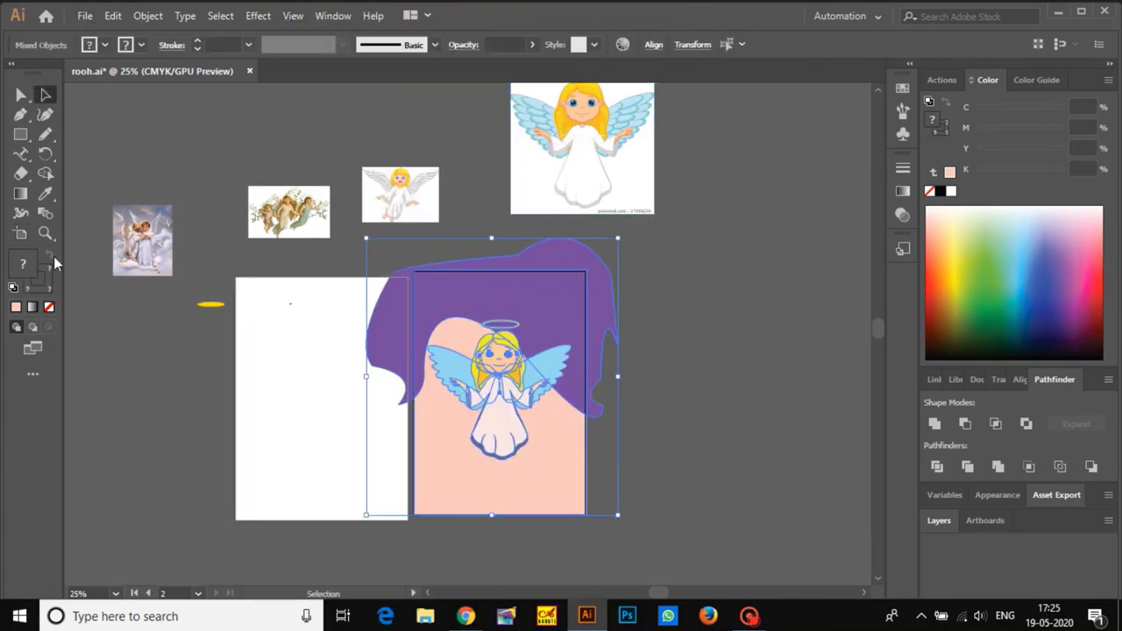
{"action": "key", "text": "shift+o"}
{"action": "left_click_drag", "start_coordinate": [437, 391], "coordinate": [628, 384]}
{"action": "key", "text": "ctrl+z"}
{"action": "key", "text": "ctrl+z"}
{"action": "left_click_drag", "start_coordinate": [503, 387], "coordinate": [753, 379]}
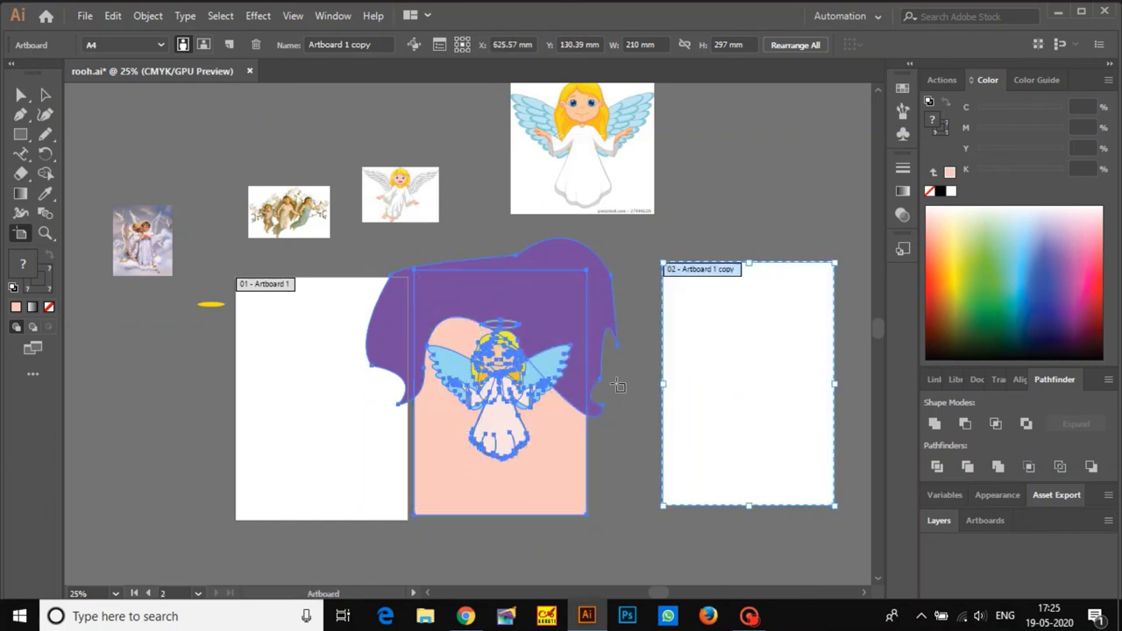
{"action": "key", "text": "ctrl+z"}
- Group the second artboard's angel and background artwork and try placing the group on the empty canvas beside the artboard
{"action": "left_click", "coordinate": [40, 97]}
{"action": "left_click_drag", "start_coordinate": [504, 372], "coordinate": [758, 354]}
{"action": "left_click", "coordinate": [599, 421]}
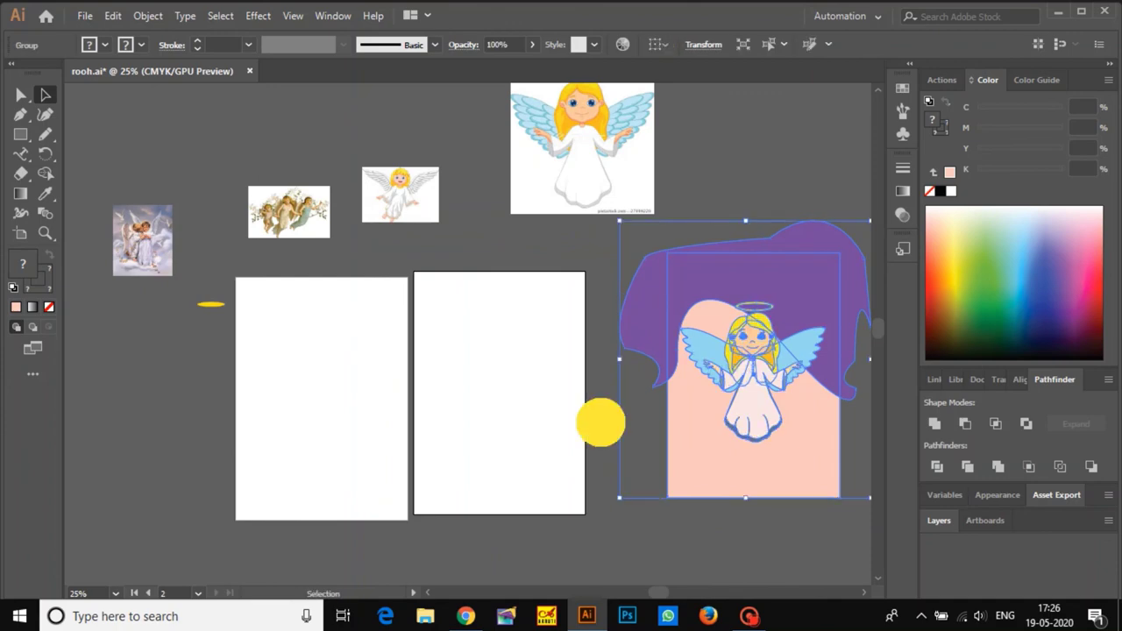
{"action": "scroll", "coordinate": [775, 362], "scroll_direction": "down", "scroll_amount": 1}
{"action": "left_click_drag", "start_coordinate": [771, 359], "coordinate": [664, 382]}
{"action": "scroll", "coordinate": [666, 383], "scroll_direction": "up", "scroll_amount": 3}
{"action": "key", "text": "ctrl+shift+a"}
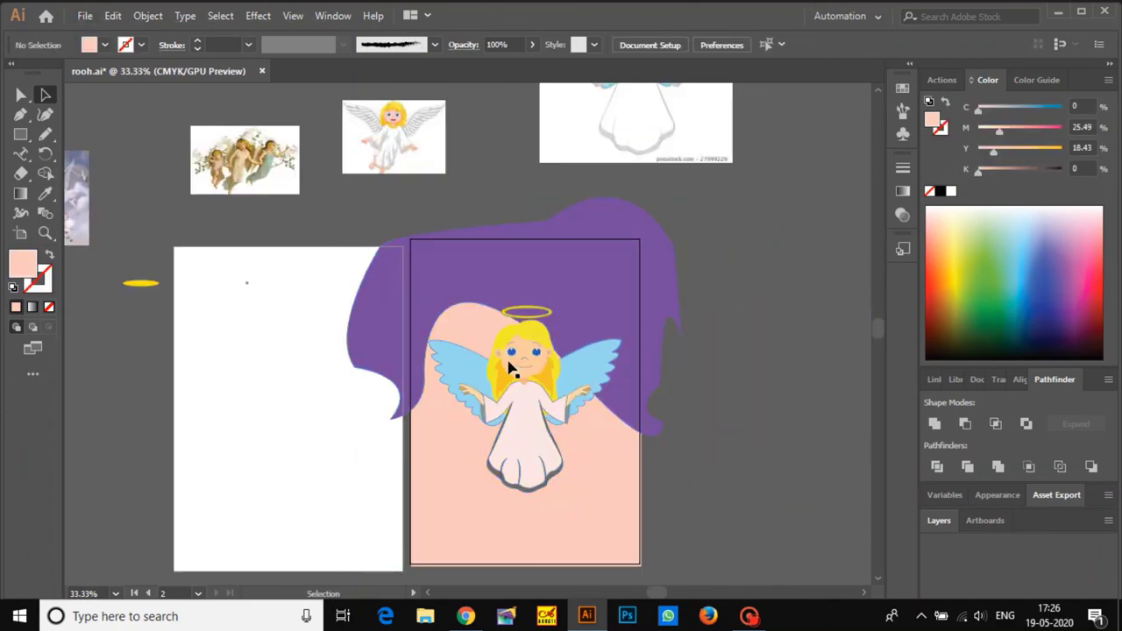
- Set the stroke weight of the grouped angel and background artwork to 2 pt
{"action": "scroll", "coordinate": [550, 396], "scroll_direction": "up", "scroll_amount": 2}
{"action": "scroll", "coordinate": [551, 397], "scroll_direction": "down", "scroll_amount": 1}
{"action": "left_click", "coordinate": [581, 343]}
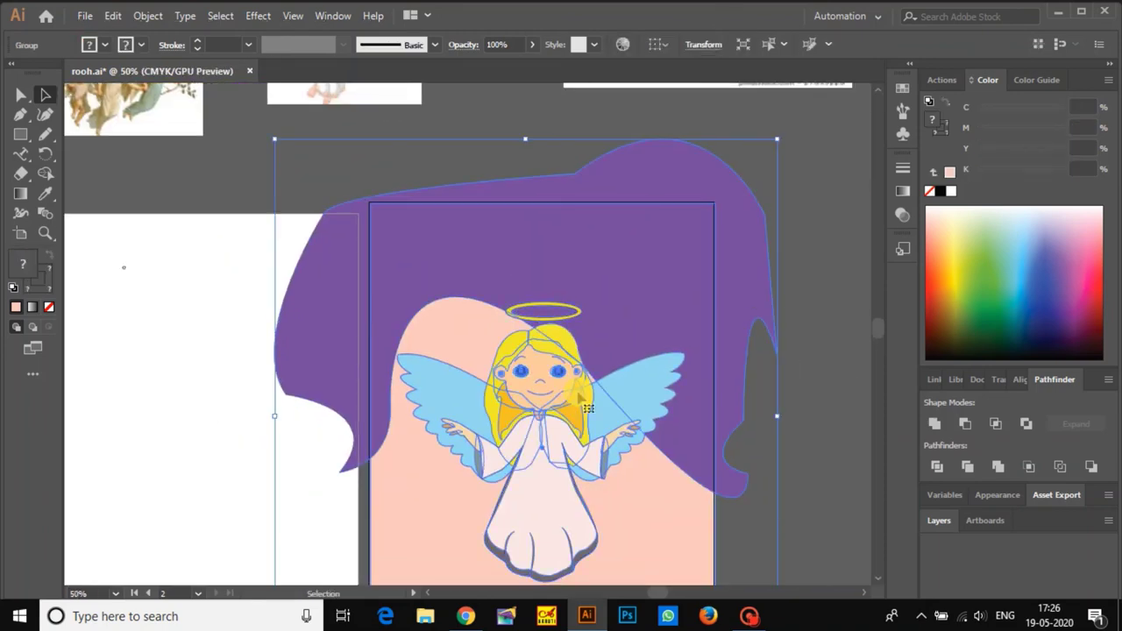
{"action": "left_click", "coordinate": [198, 41]}
{"action": "left_click", "coordinate": [197, 40]}
{"action": "left_click", "coordinate": [196, 37]}
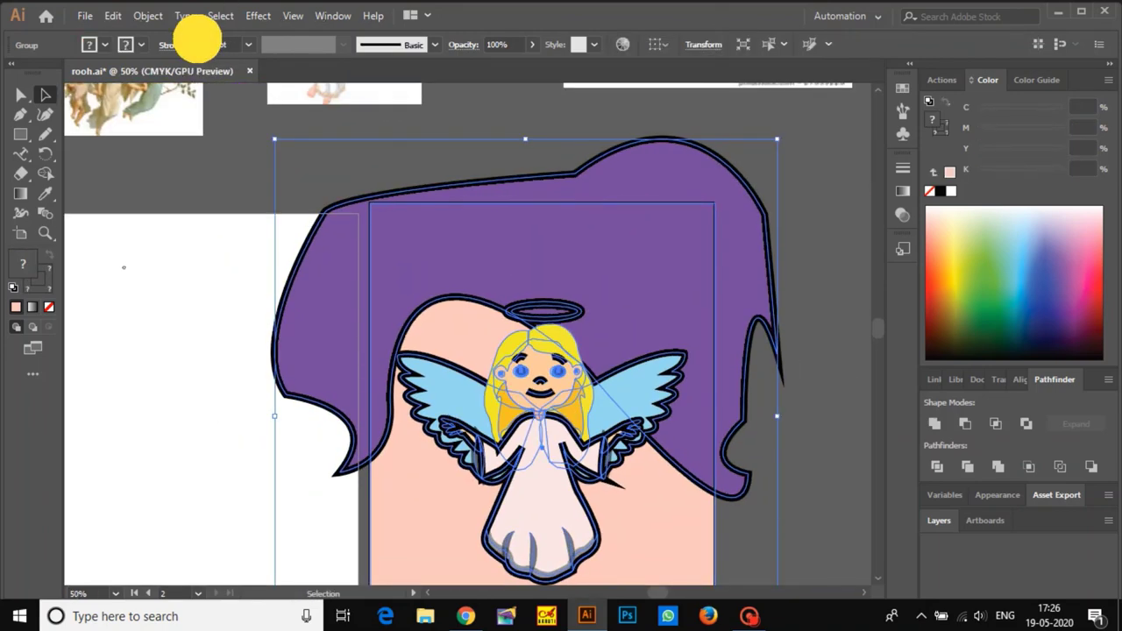
{"action": "left_click", "coordinate": [197, 40]}
{"action": "left_click", "coordinate": [197, 40]}
{"action": "left_click", "coordinate": [197, 40]}
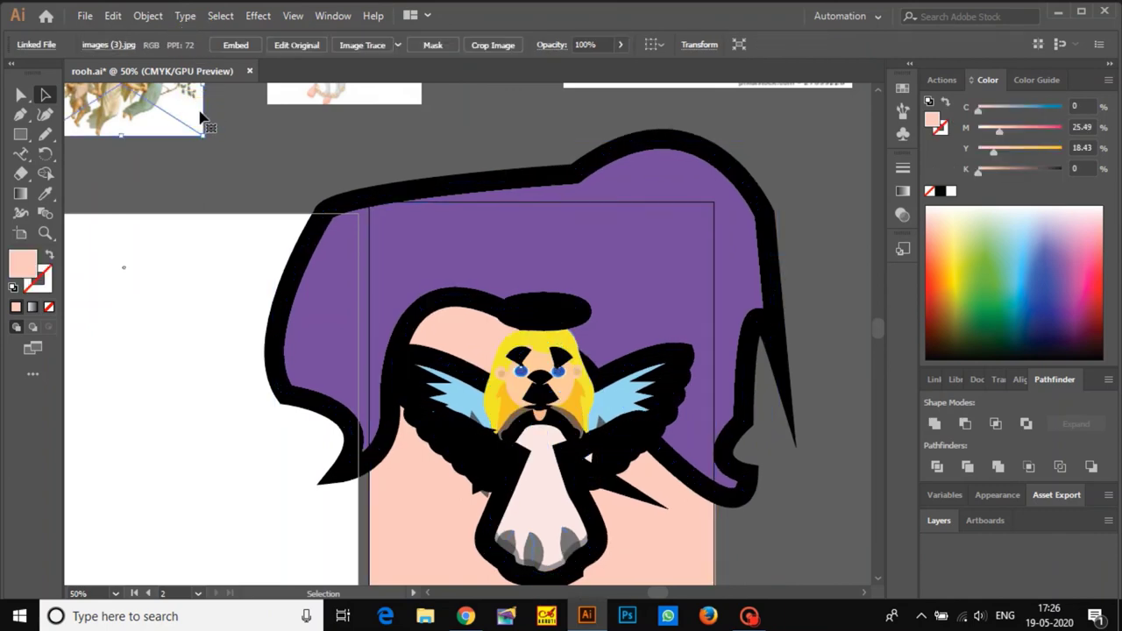
{"action": "left_click", "coordinate": [198, 49]}
{"action": "left_click", "coordinate": [198, 49]}
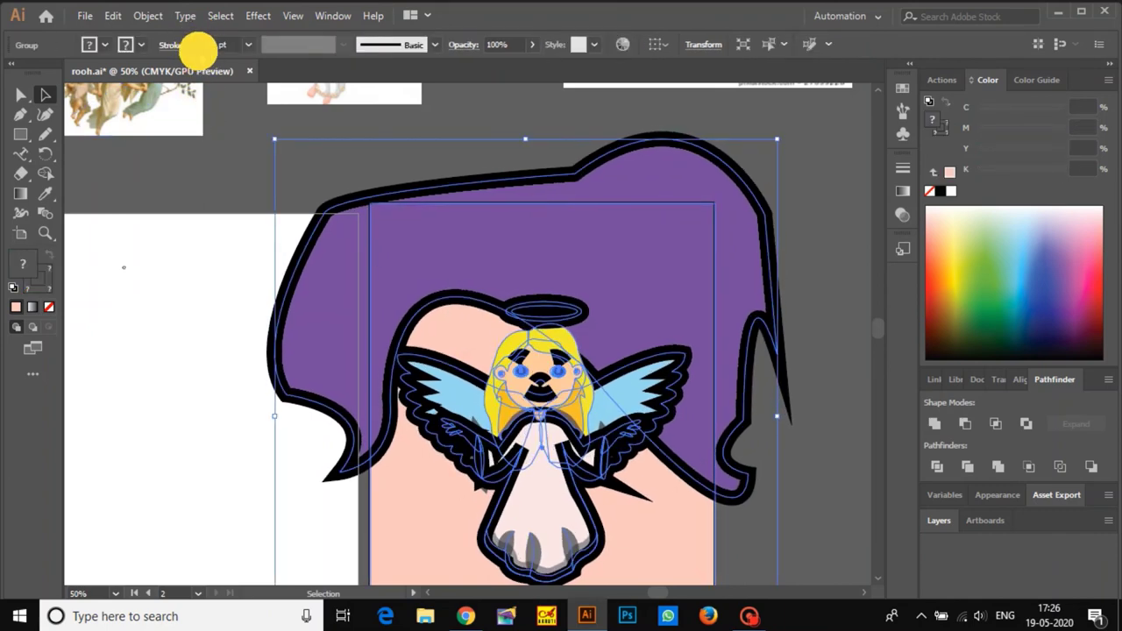
{"action": "left_click", "coordinate": [198, 49]}
{"action": "left_click", "coordinate": [198, 49]}
{"action": "left_click", "coordinate": [198, 49]}
{"action": "left_click", "coordinate": [198, 49]}
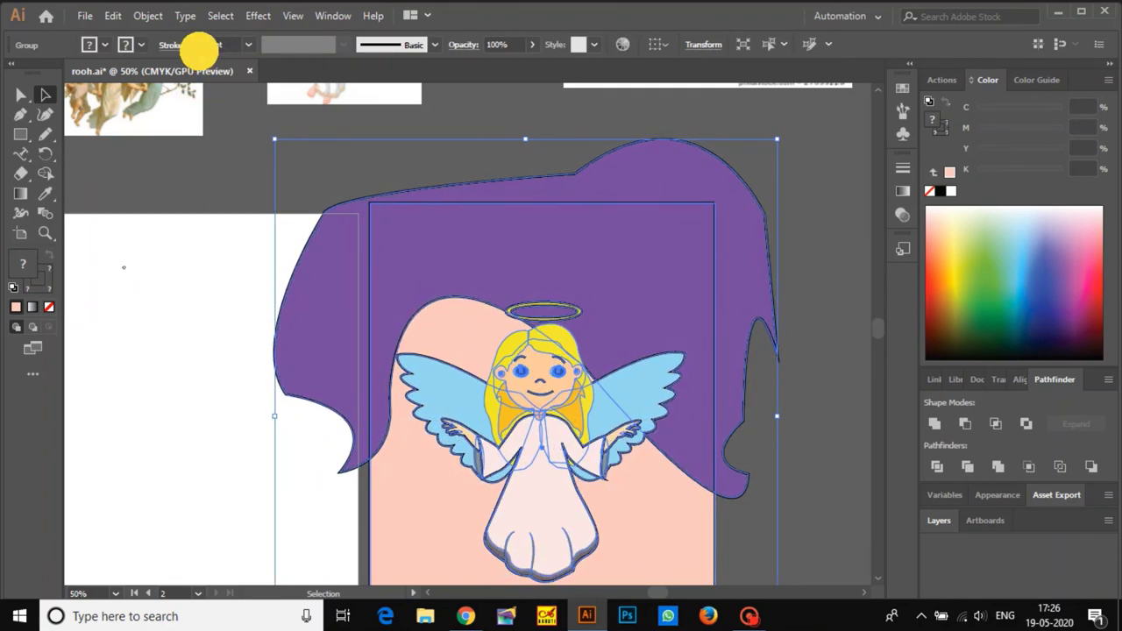
{"action": "left_click", "coordinate": [198, 49]}
{"action": "left_click", "coordinate": [359, 45]}
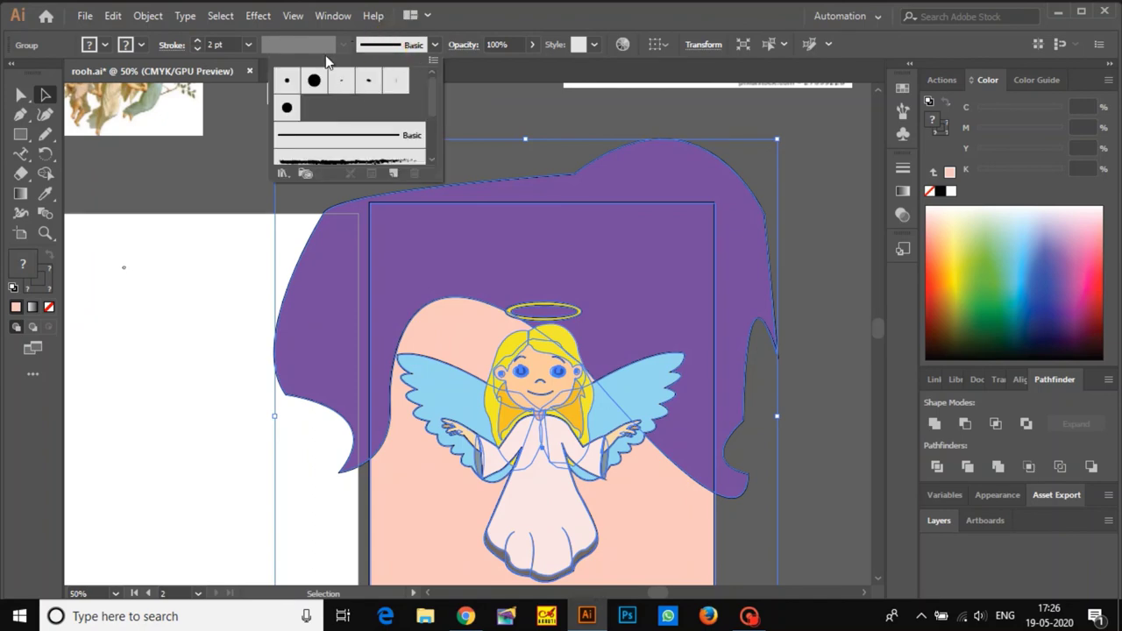
{"action": "left_click", "coordinate": [227, 104]}
- Ungroup the angel and background artwork on the second artboard
{"action": "left_click", "coordinate": [833, 351]}
{"action": "scroll", "coordinate": [539, 401], "scroll_direction": "up", "scroll_amount": 4}
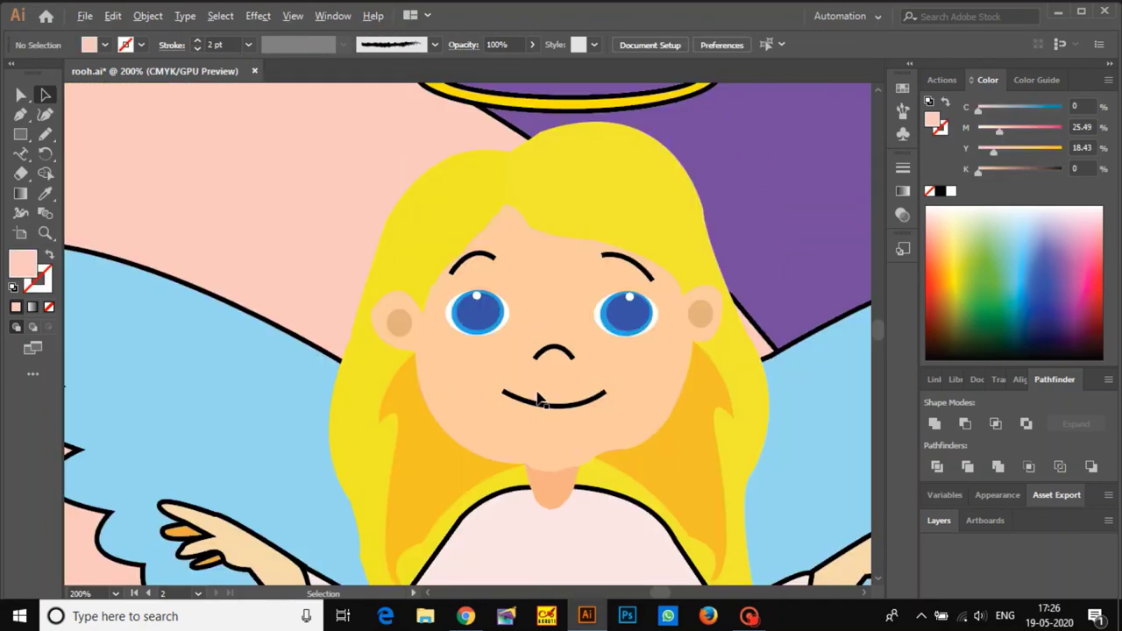
{"action": "scroll", "coordinate": [539, 399], "scroll_direction": "down", "scroll_amount": 5}
{"action": "left_click_drag", "start_coordinate": [541, 400], "coordinate": [517, 384]}
{"action": "right_click", "coordinate": [562, 348]}
{"action": "left_click", "coordinate": [606, 220]}
{"action": "left_click", "coordinate": [708, 354]}
{"action": "scroll", "coordinate": [530, 361], "scroll_direction": "up", "scroll_amount": 4}
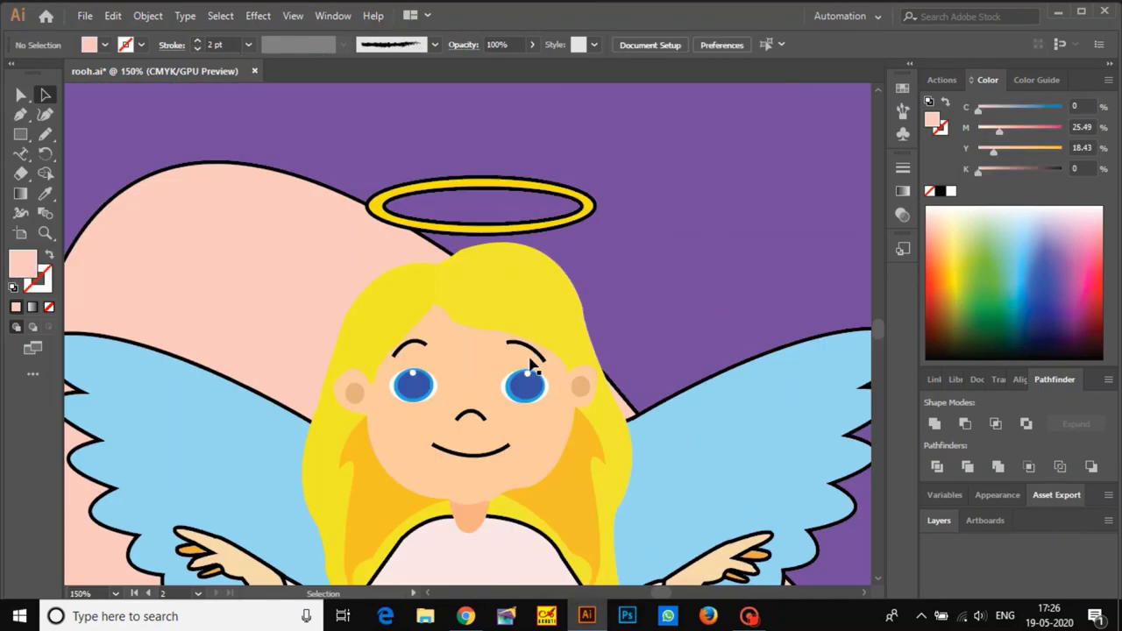
- Apply a variable width profile to the angel's eyebrow and mouth strokes
{"action": "left_click", "coordinate": [526, 347]}
{"action": "left_click", "coordinate": [418, 347], "text": "shift"}
{"action": "left_click", "coordinate": [491, 448], "text": "shift"}
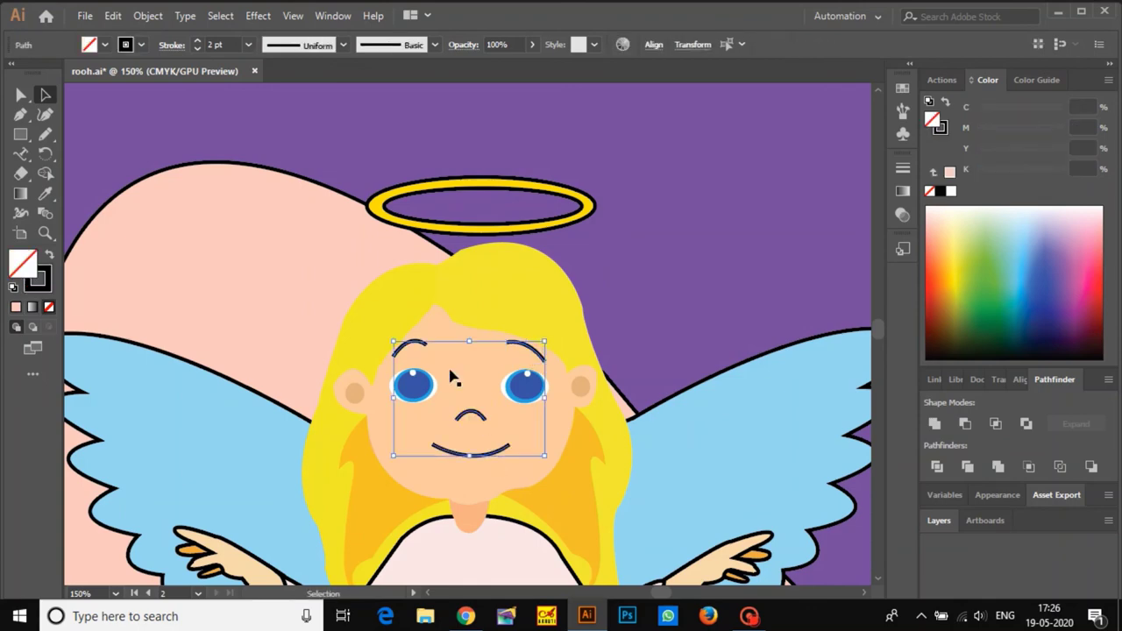
{"action": "left_click", "coordinate": [301, 48]}
{"action": "left_click", "coordinate": [321, 100]}
{"action": "left_click", "coordinate": [297, 117]}
{"action": "scroll", "coordinate": [350, 217], "scroll_direction": "down", "scroll_amount": 3}
{"action": "left_click", "coordinate": [628, 450]}
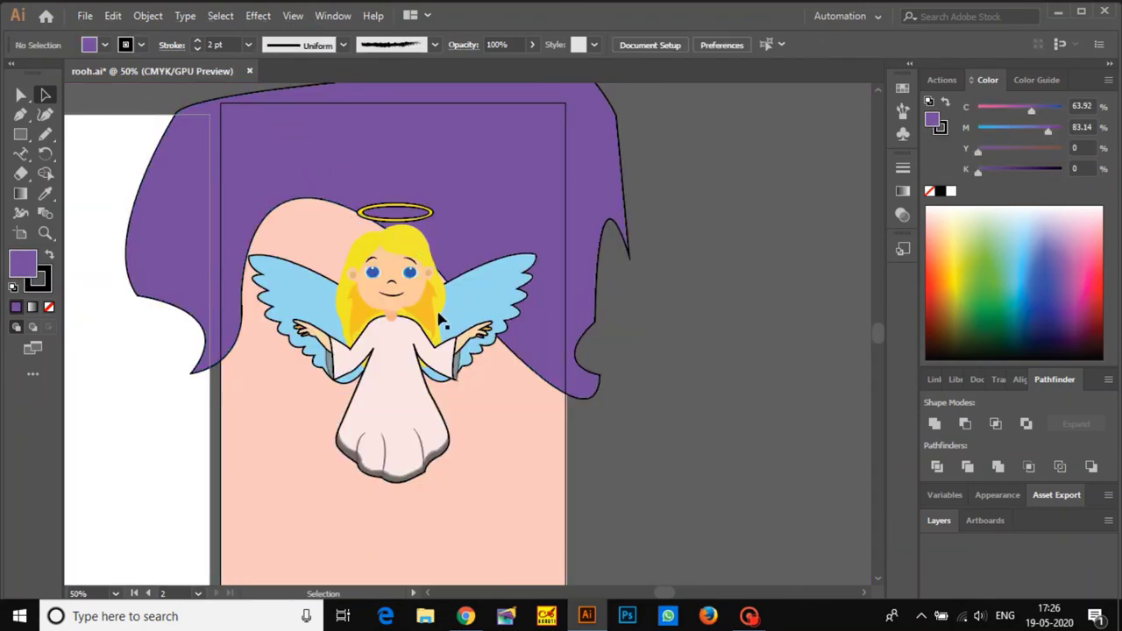
- Add the text LITTLE ANGEL on the pink background below the angel's dress
{"action": "scroll", "coordinate": [438, 317], "scroll_direction": "down", "scroll_amount": 3}
{"action": "scroll", "coordinate": [443, 307], "scroll_direction": "up", "scroll_amount": 4}
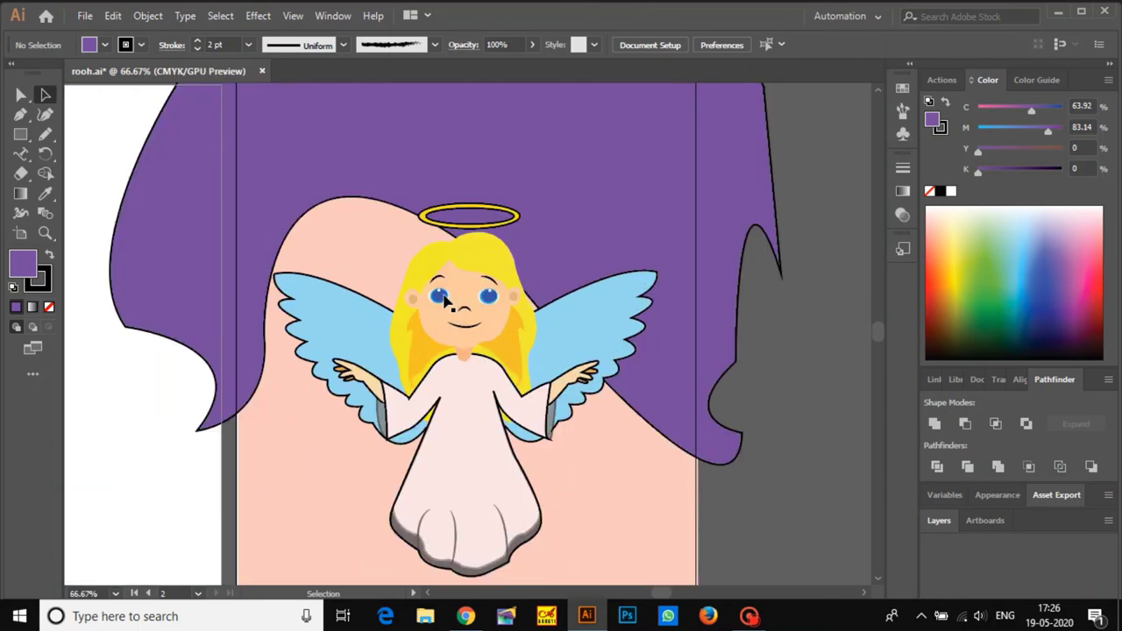
{"action": "scroll", "coordinate": [445, 300], "scroll_direction": "down", "scroll_amount": 3}
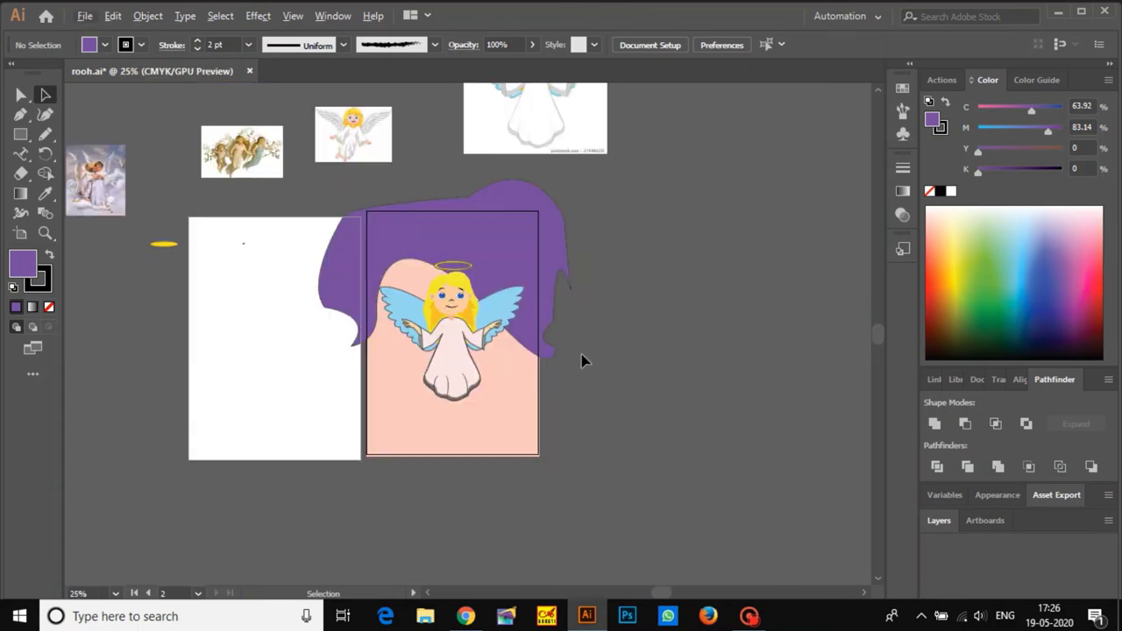
{"action": "scroll", "coordinate": [465, 399], "scroll_direction": "up", "scroll_amount": 1}
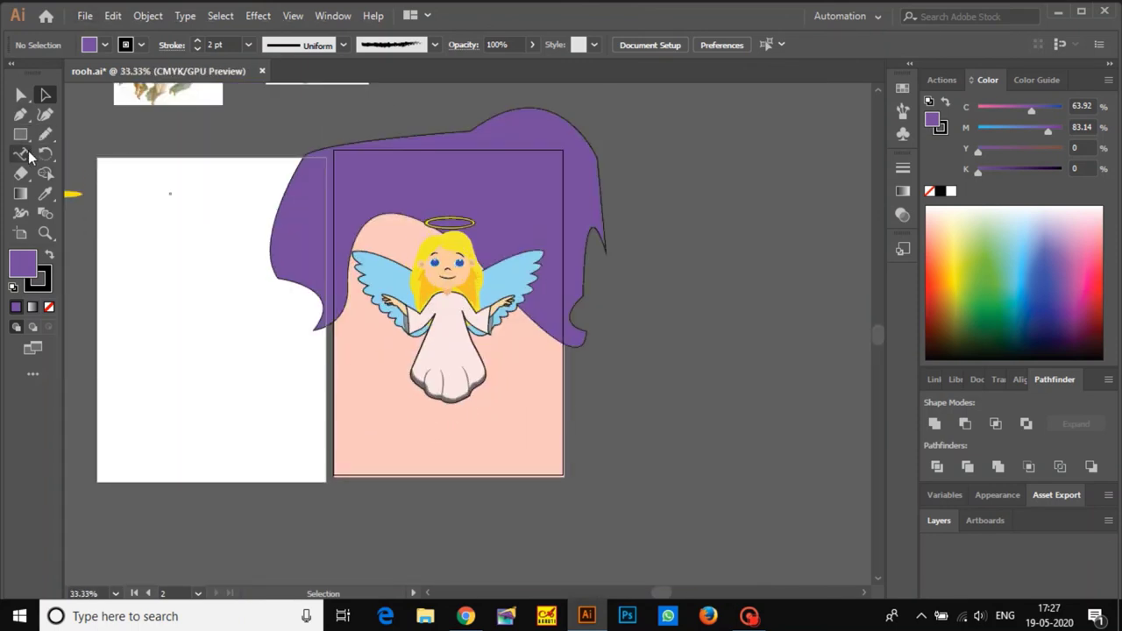
{"action": "key", "text": "t"}
{"action": "left_click", "coordinate": [388, 414]}
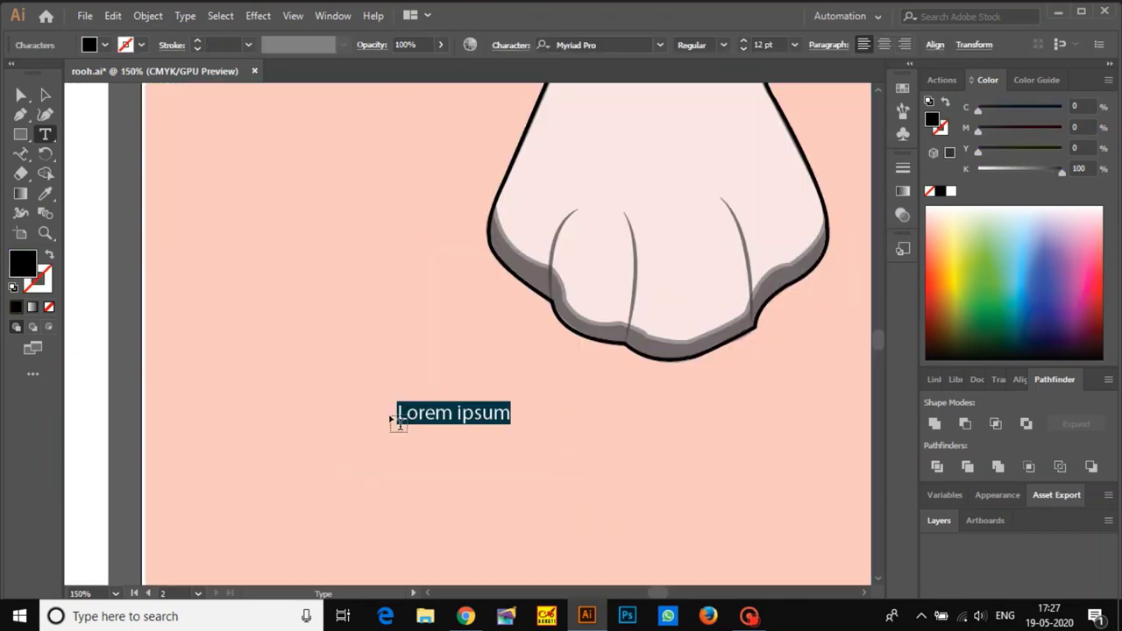
{"action": "type", "text": "LITTLE ANGEL"}
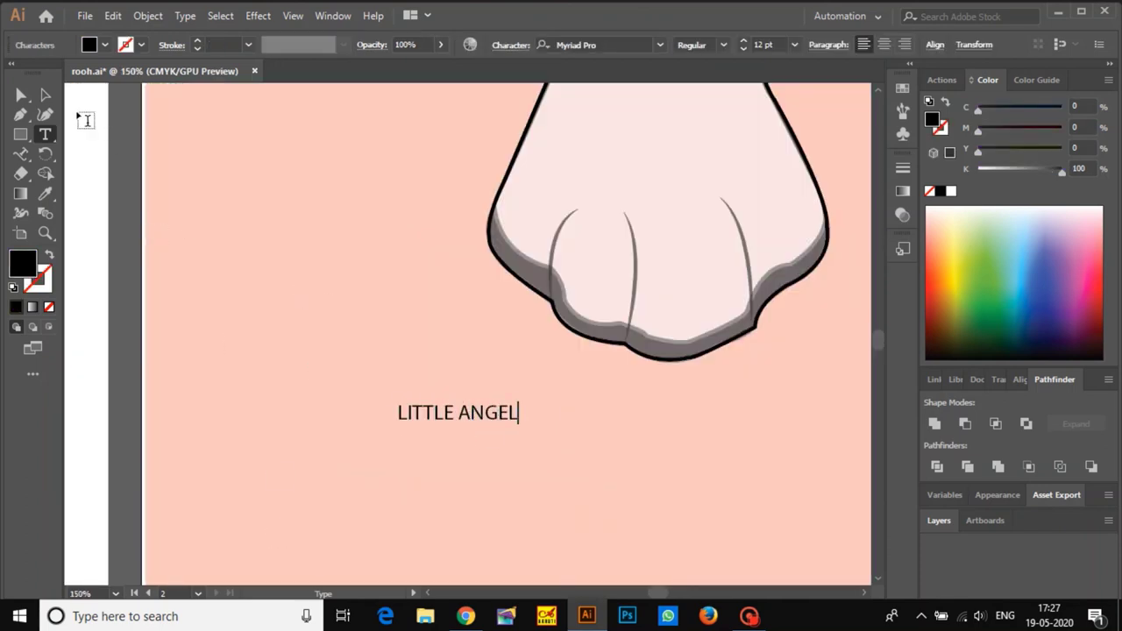
- Scale the LITTLE ANGEL text up proportionally to about 69 pt and centre it beneath the angel
{"action": "left_click", "coordinate": [45, 93]}
{"action": "scroll", "coordinate": [514, 434], "scroll_direction": "down", "scroll_amount": 3}
{"action": "left_click_drag", "start_coordinate": [512, 430], "coordinate": [487, 406]}
{"action": "left_click_drag", "start_coordinate": [481, 414], "coordinate": [675, 538], "text": "shift"}
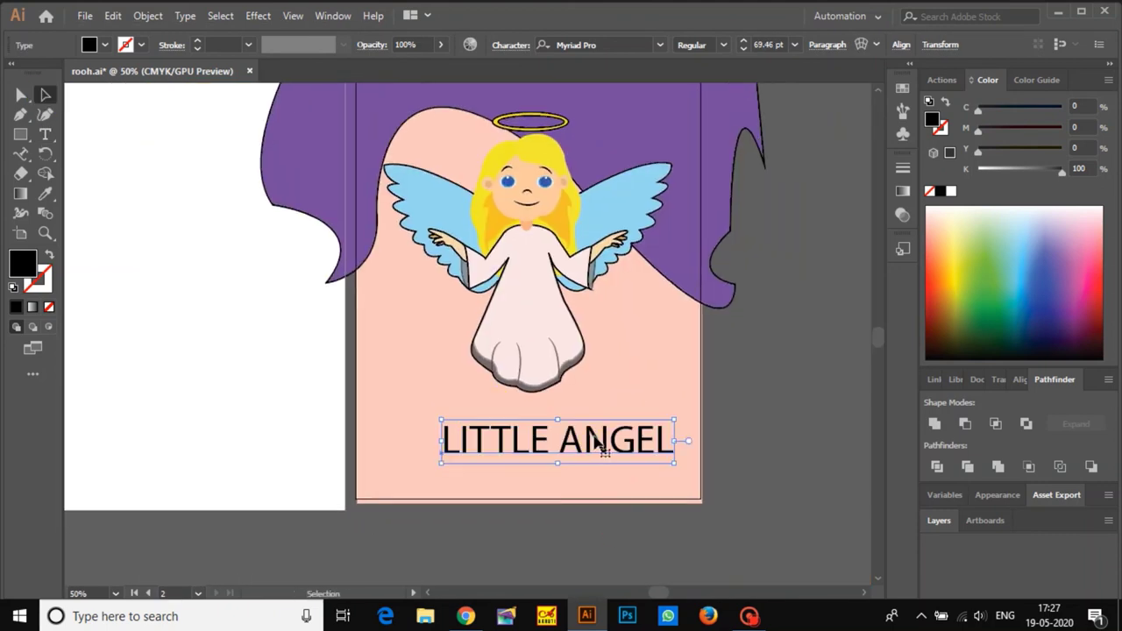
{"action": "left_click_drag", "start_coordinate": [589, 435], "coordinate": [567, 425]}
- Try successive fonts on the LITTLE ANGEL text, including OCR-A BT, Palatino Linotype, Poor Richard and Script MT Bold
{"action": "left_click", "coordinate": [603, 45]}
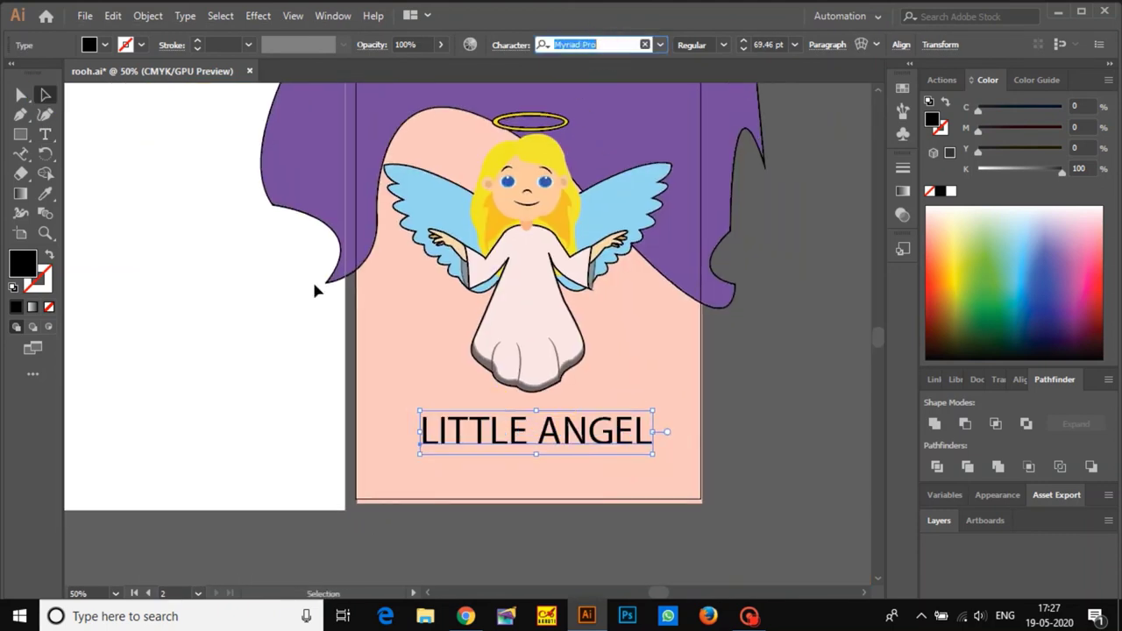
{"action": "key", "text": "Down"}
{"action": "key", "text": "Down"}
{"action": "key", "text": "Down"}
{"action": "key", "text": "Down"}
{"action": "key", "text": "Down"}
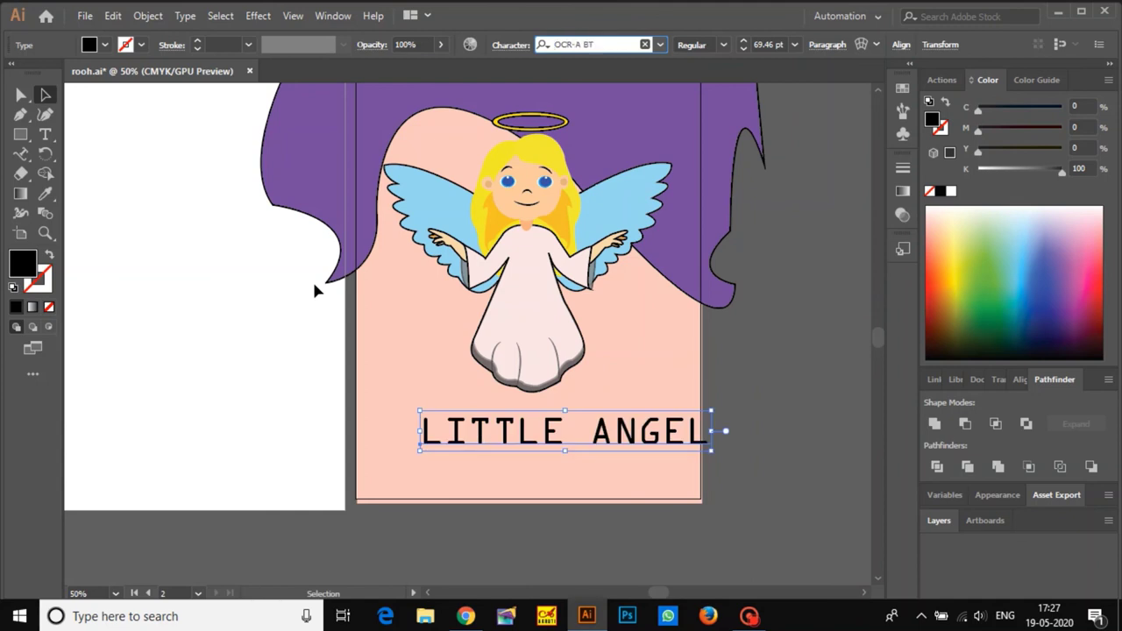
{"action": "key", "text": "Down"}
{"action": "key", "text": "Down"}
{"action": "key", "text": "Down"}
{"action": "key", "text": "Down"}
{"action": "key", "text": "Down"}
{"action": "key", "text": "Up"}
{"action": "key", "text": "Up"}
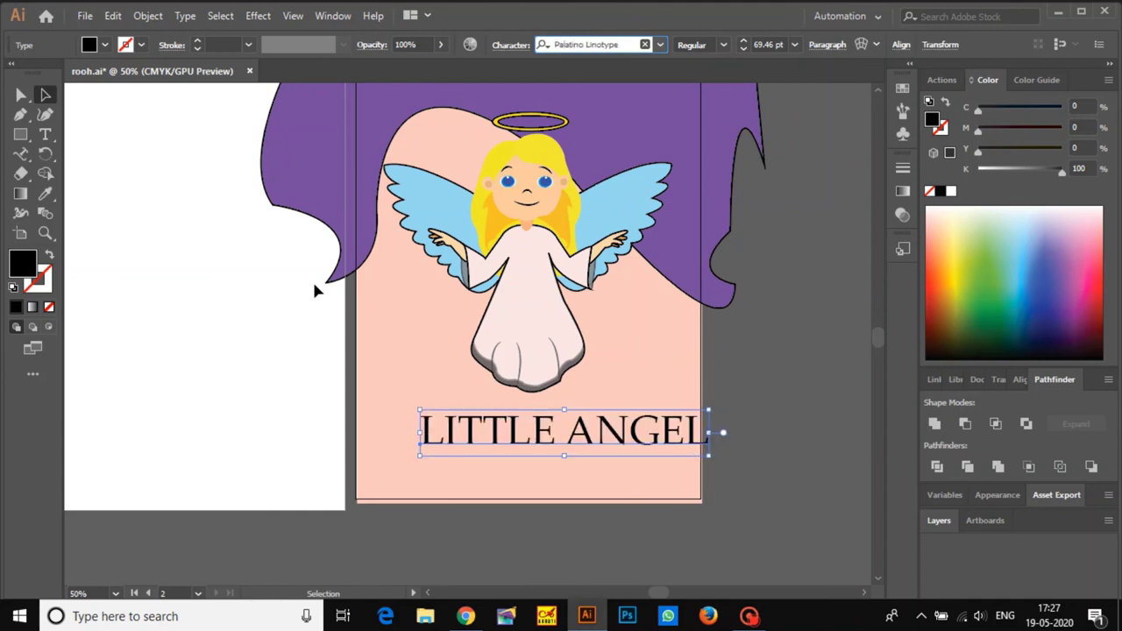
{"action": "key", "text": "Down"}
{"action": "key", "text": "Down"}
{"action": "key", "text": "Down"}
{"action": "key", "text": "Down"}
{"action": "key", "text": "Down"}
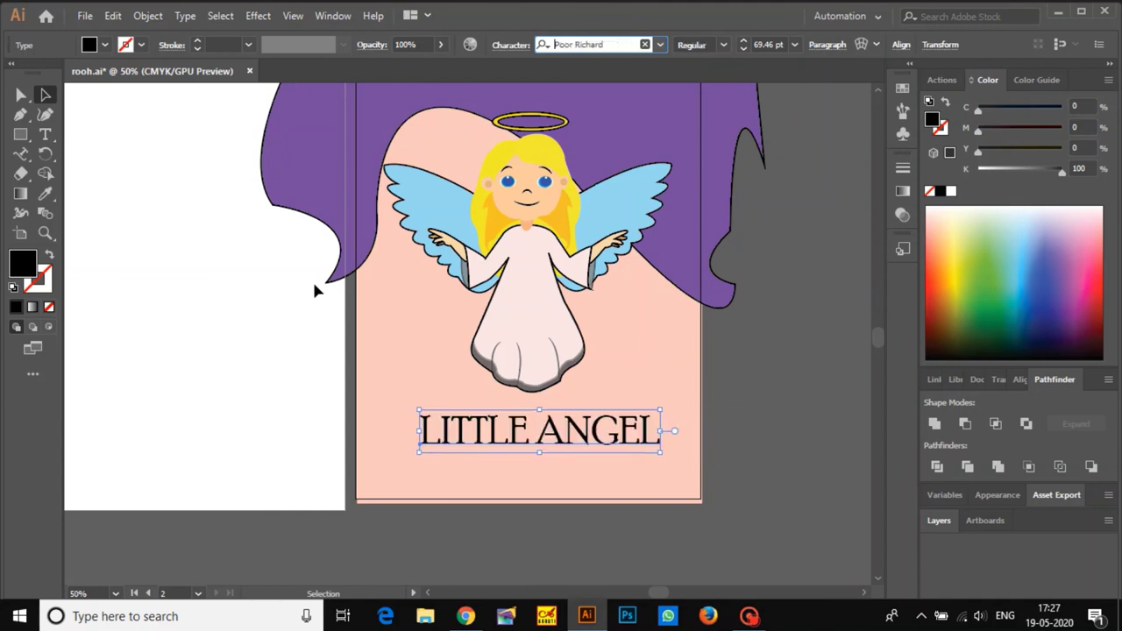
{"action": "key", "text": "Down"}
{"action": "key", "text": "Down"}
{"action": "key", "text": "Down"}
{"action": "key", "text": "Down"}
{"action": "key", "text": "Down"}
{"action": "key", "text": "Down"}
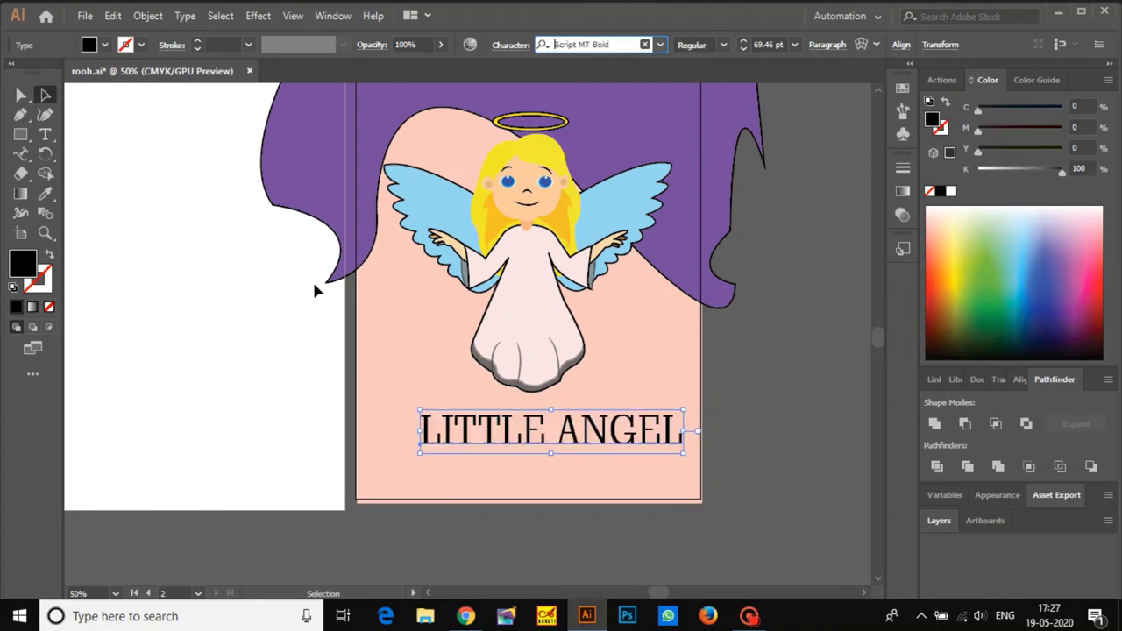
{"action": "key", "text": "Down"}
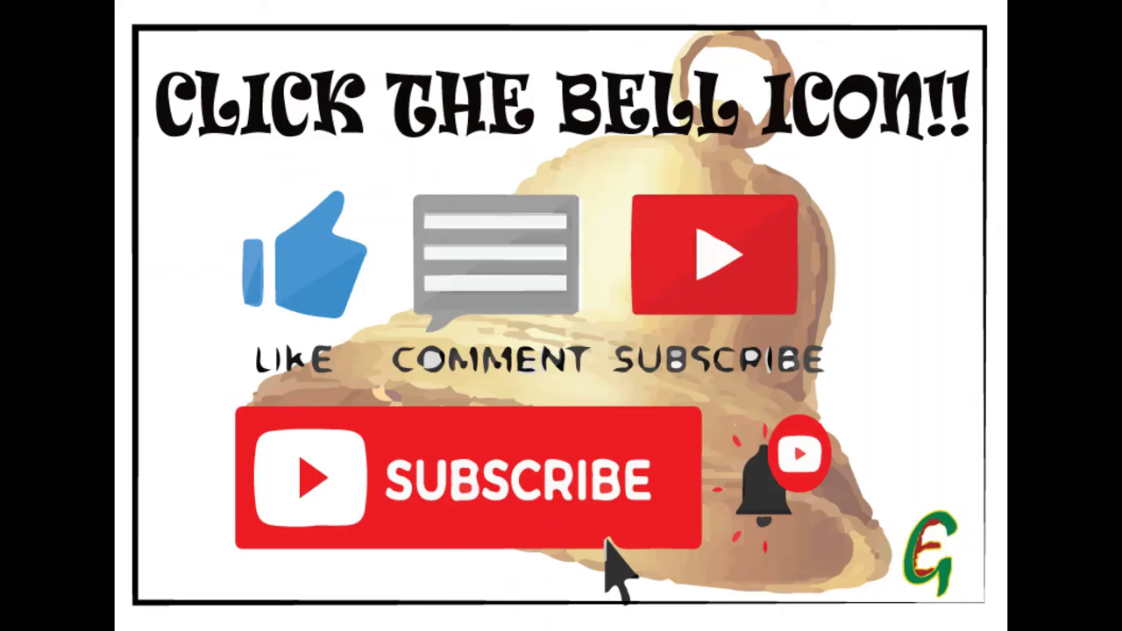